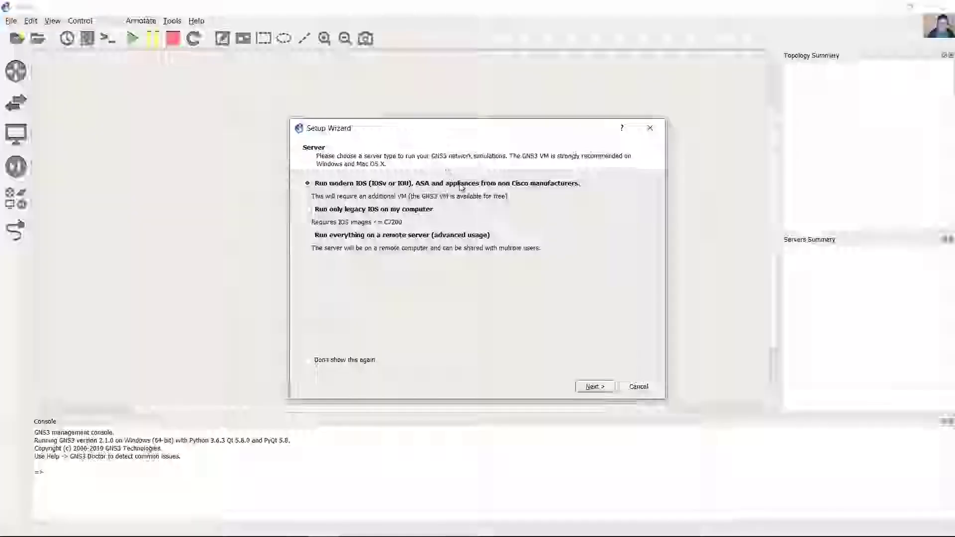
# Step: Dismiss the setup wizard and create a new project named mikrotik-ipsec-site2site
pyautogui.click(637, 387)
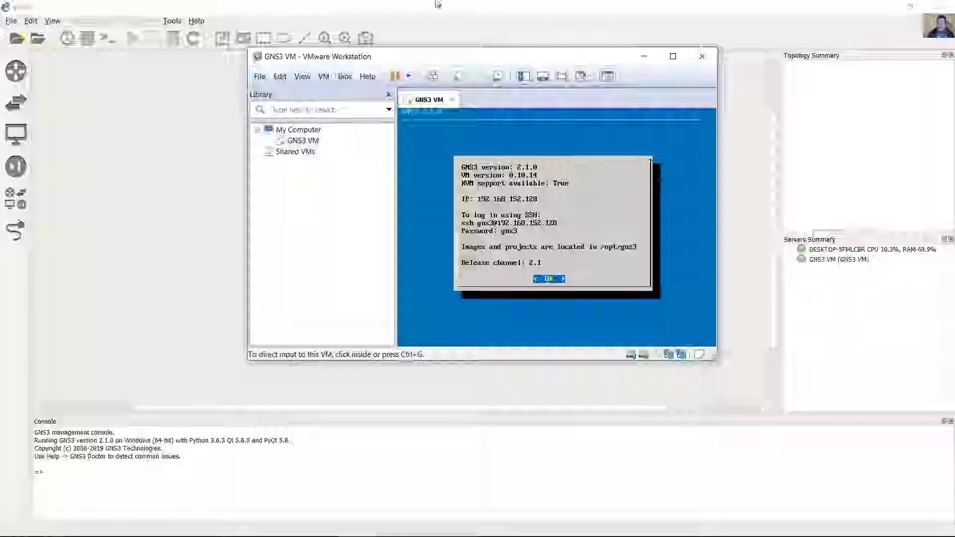
pyautogui.click(166, 5)
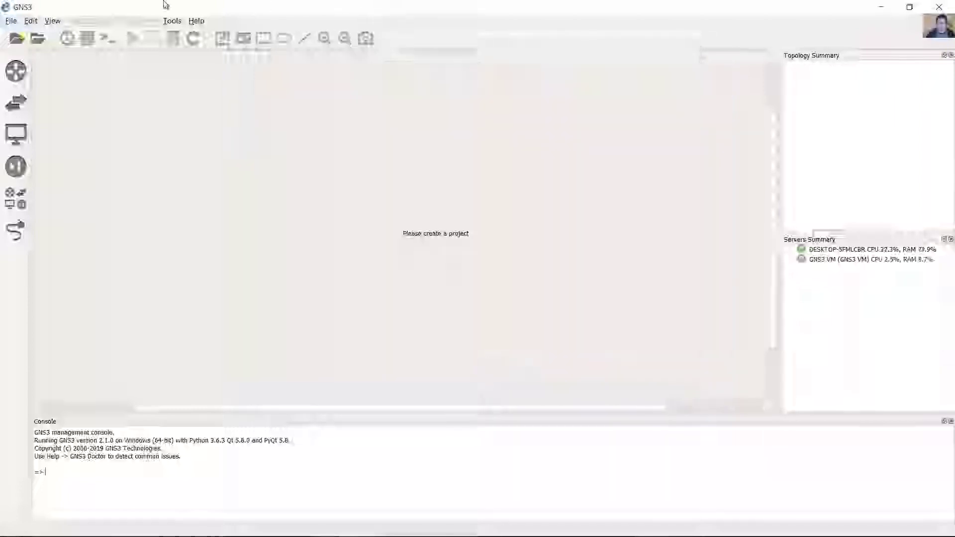
pyautogui.click(16, 38)
pyautogui.hotkey('ctrl', 'a')
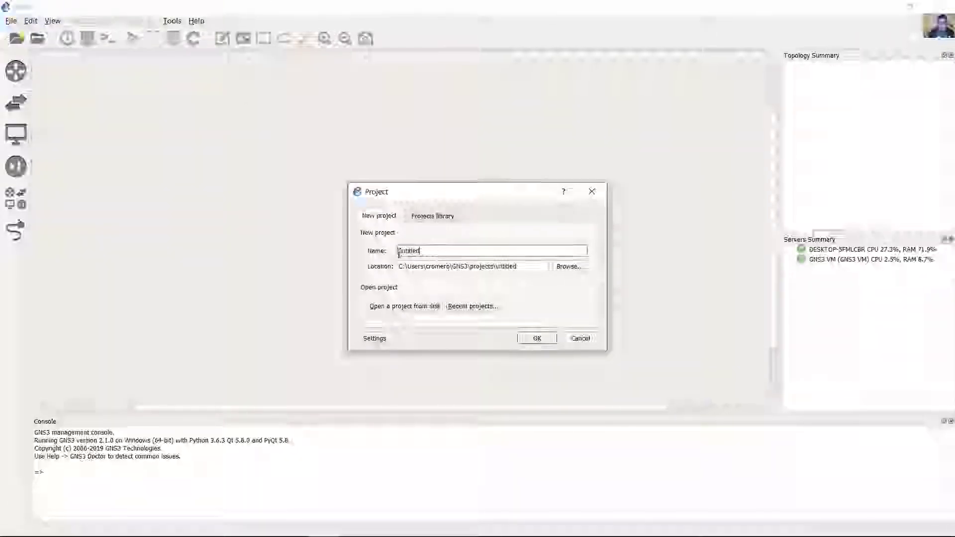
pyautogui.write('mikrotik.lpsec-site2site')
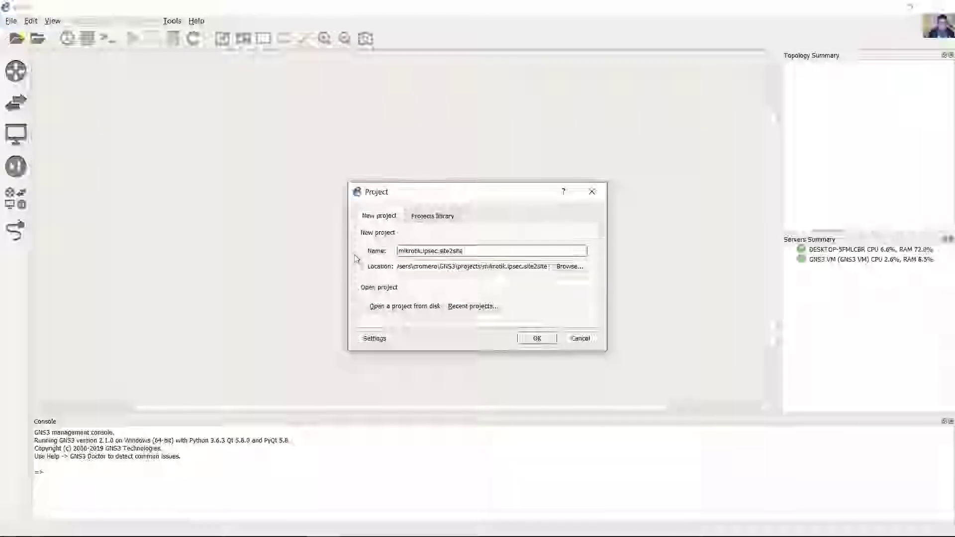
pyautogui.press('Return')
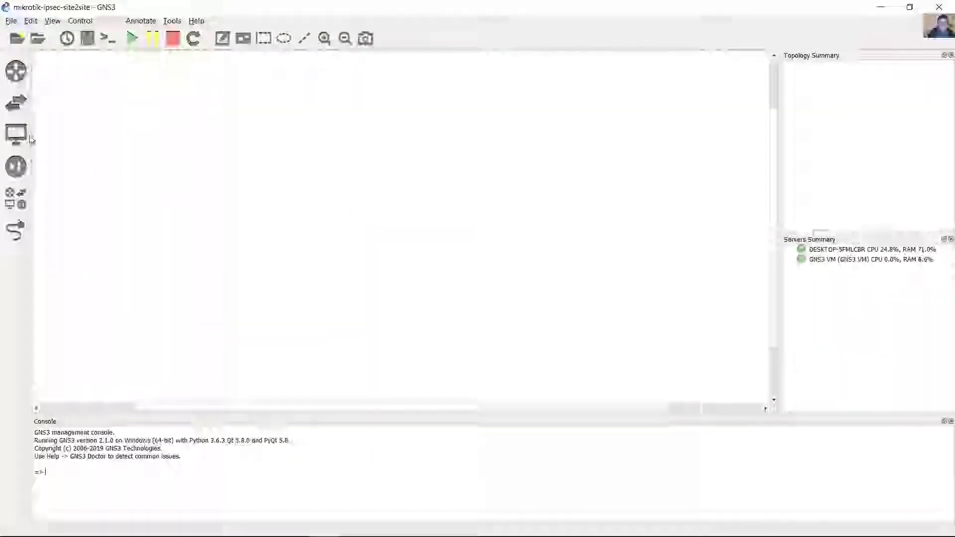
# Step: Add two MikroTik CHR 6.43.8 routers to the workspace, one on each side at about the same height
pyautogui.click(16, 71)
pyautogui.scroll(-5, 91, 105)
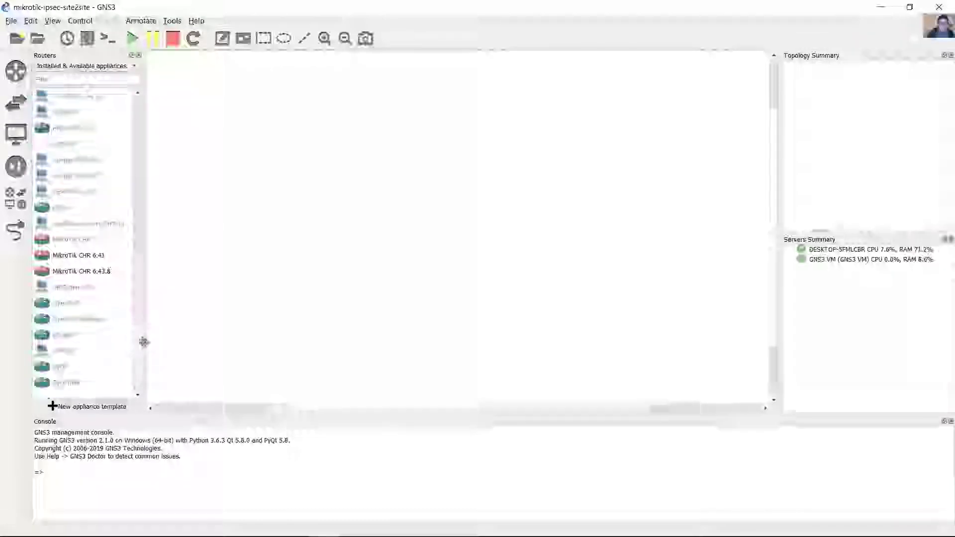
pyautogui.click(90, 255)
pyautogui.moveTo(95, 276); pyautogui.dragTo(308, 240)
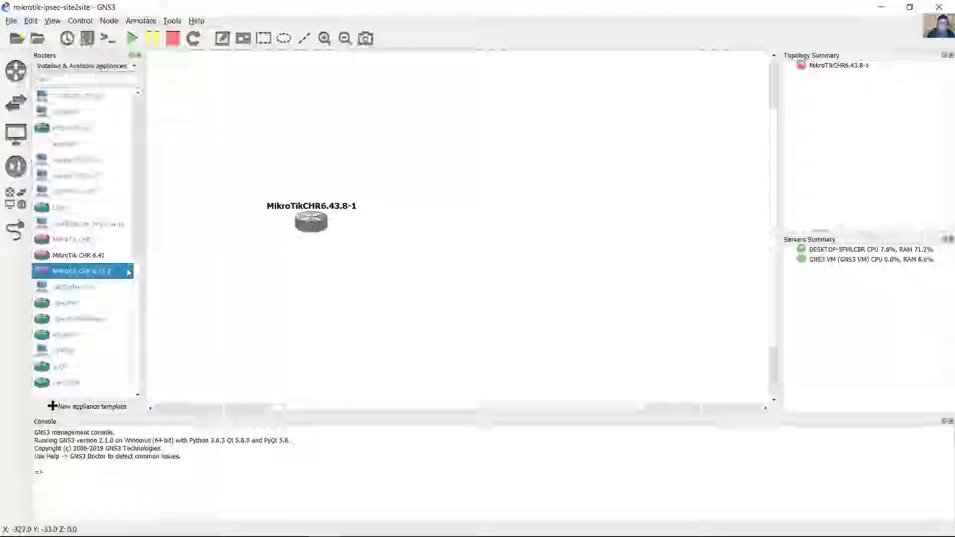
pyautogui.moveTo(104, 275); pyautogui.dragTo(656, 219)
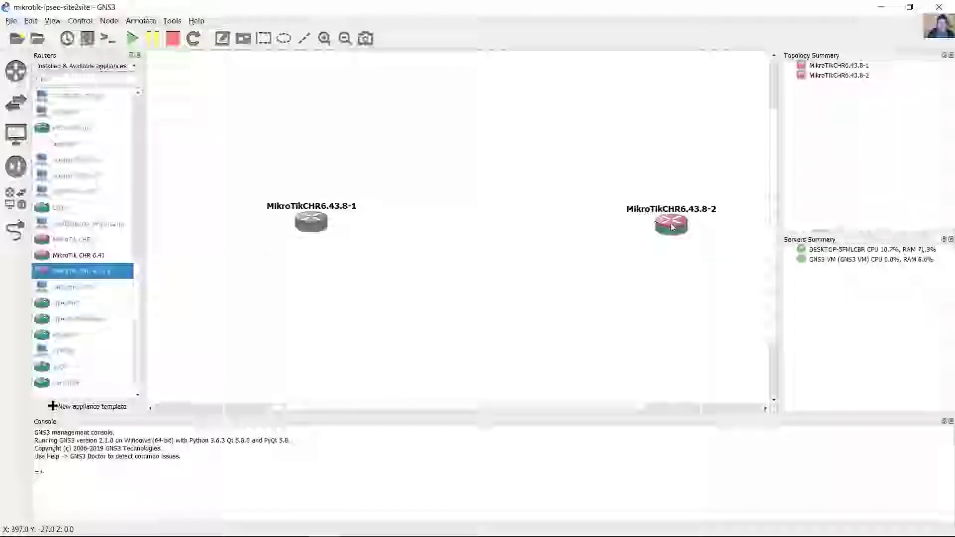
pyautogui.click(251, 190)
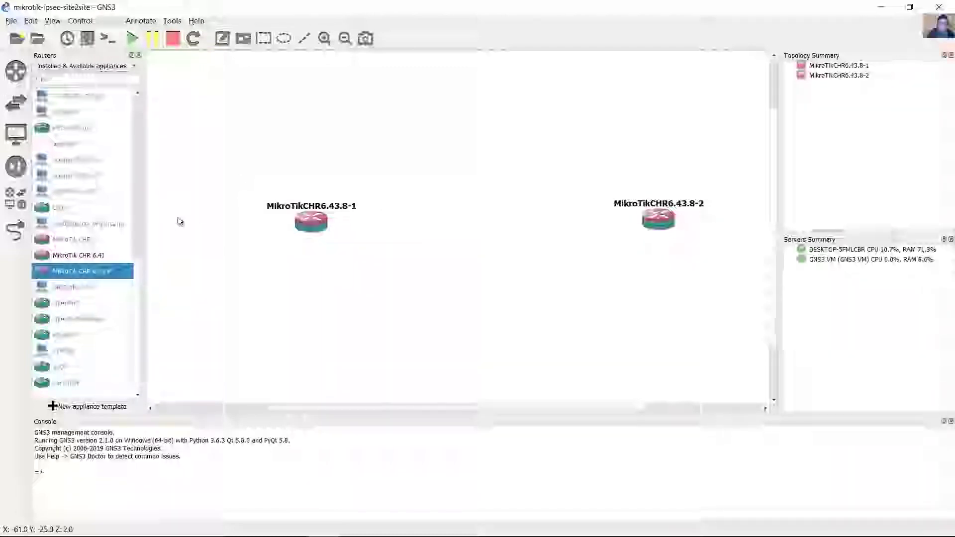
# Step: Place a Windows-10 host below MikroTikCHR6.43.8-1 and a Windows-10-2 host below MikroTikCHR6.43.8-2
pyautogui.click(15, 133)
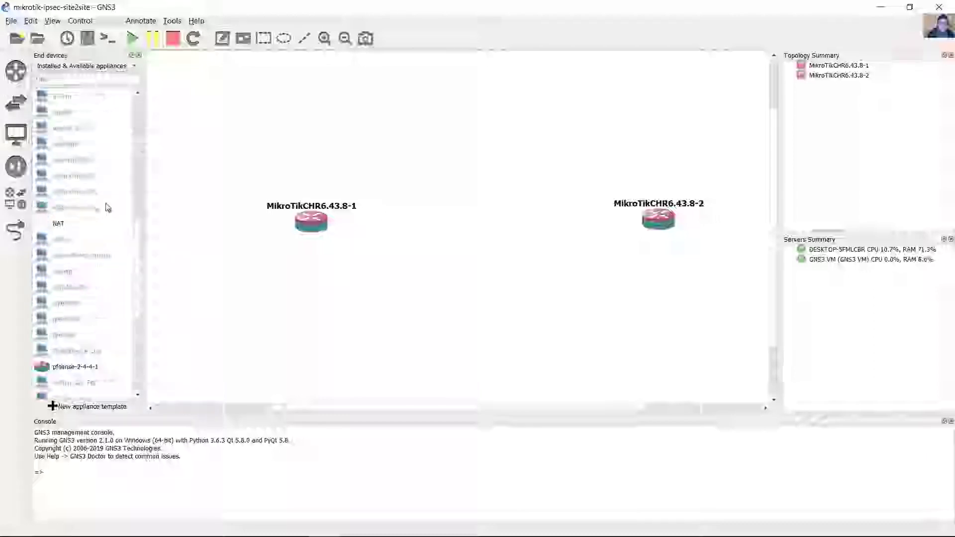
pyautogui.scroll(-5, 134, 343)
pyautogui.moveTo(108, 338); pyautogui.dragTo(318, 346)
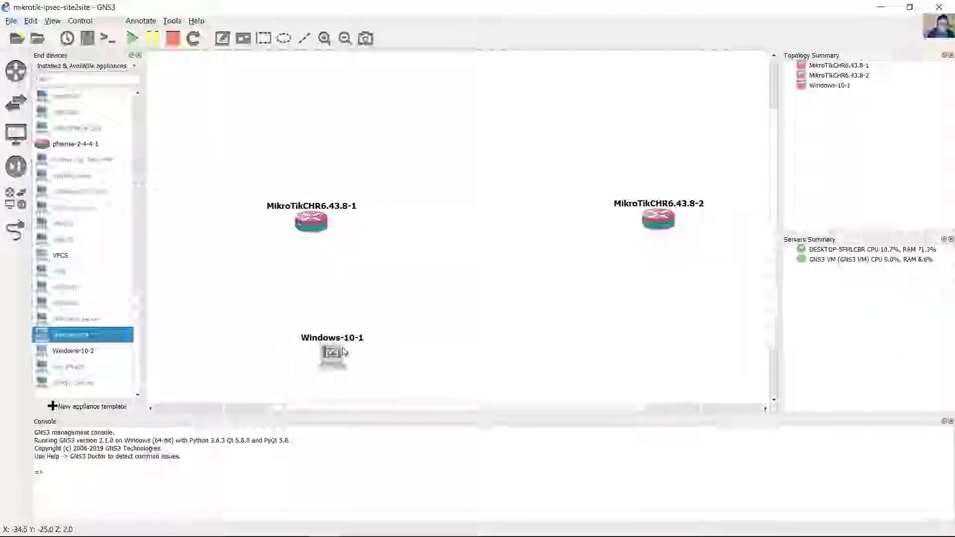
pyautogui.moveTo(326, 343)
pyautogui.mouseDown()
pyautogui.moveTo(337, 356)
pyautogui.moveTo(315, 332)
pyautogui.mouseUp()
pyautogui.moveTo(74, 351); pyautogui.dragTo(652, 324)
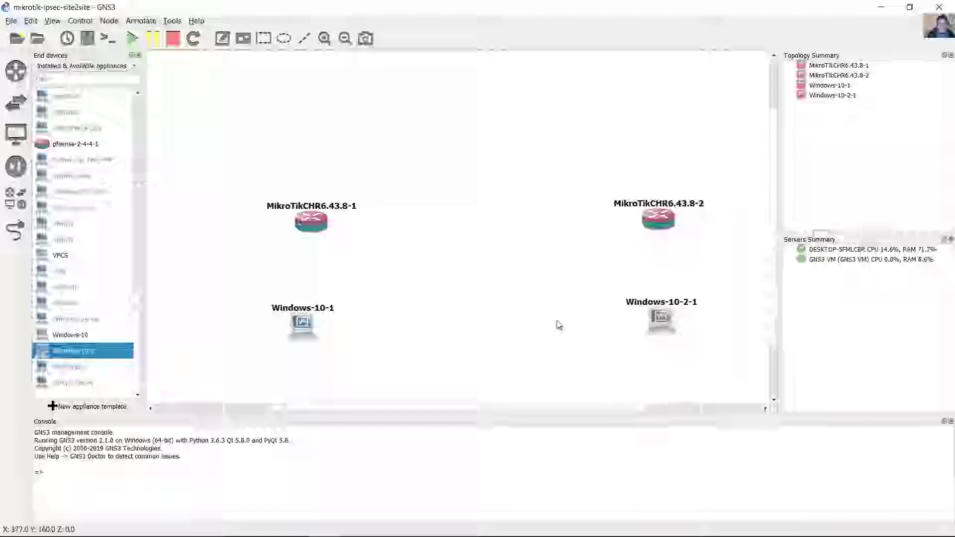
# Step: Add a c7200-R-15-0 router above and between the two MikroTik routers
pyautogui.click(22, 83)
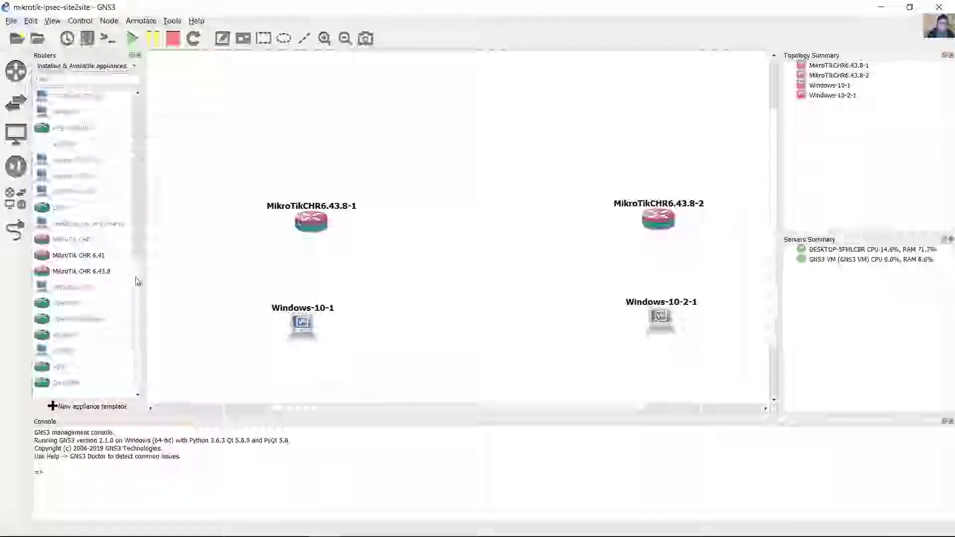
pyautogui.scroll(-5, 138, 281)
pyautogui.click(75, 179)
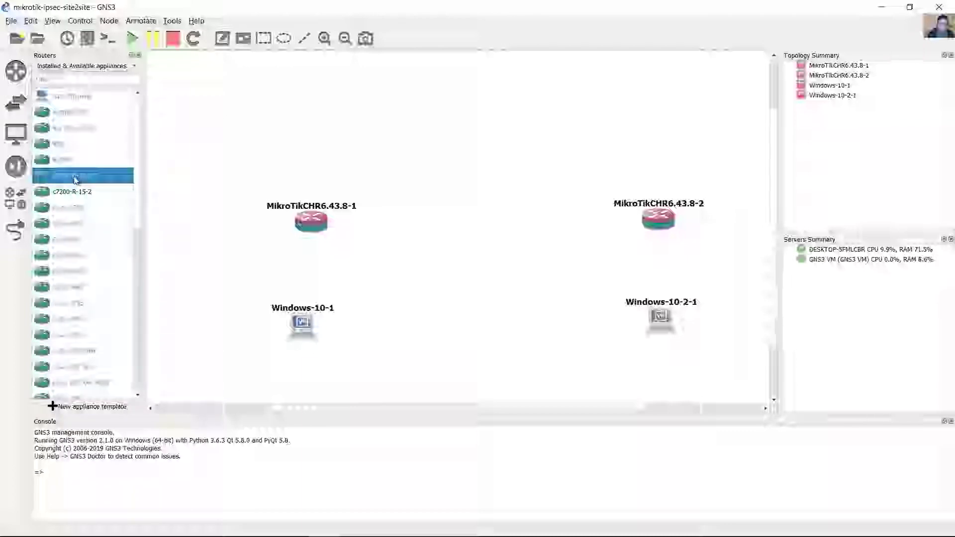
pyautogui.moveTo(75, 179); pyautogui.dragTo(492, 128)
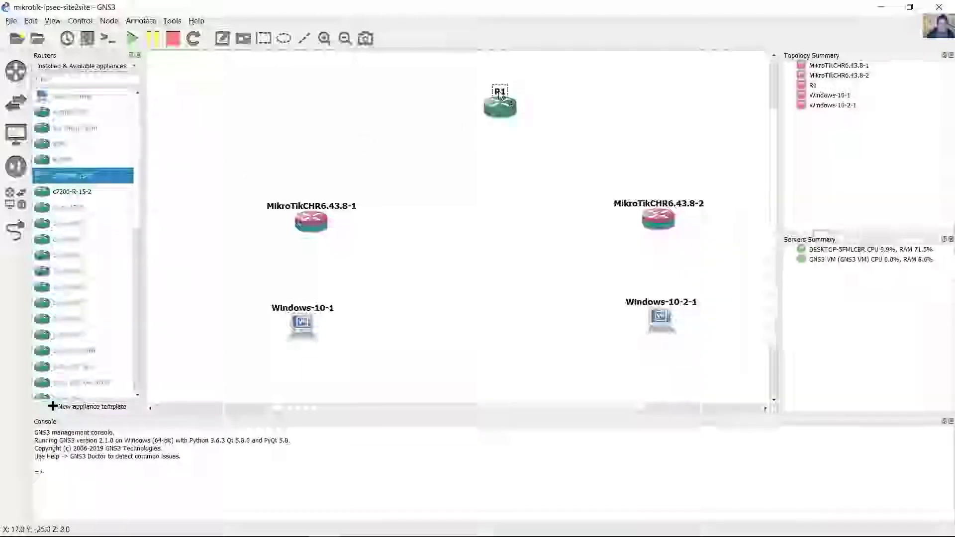
# Step: Change the hostname of router R1 to Internet
pyautogui.rightClick(499, 94)
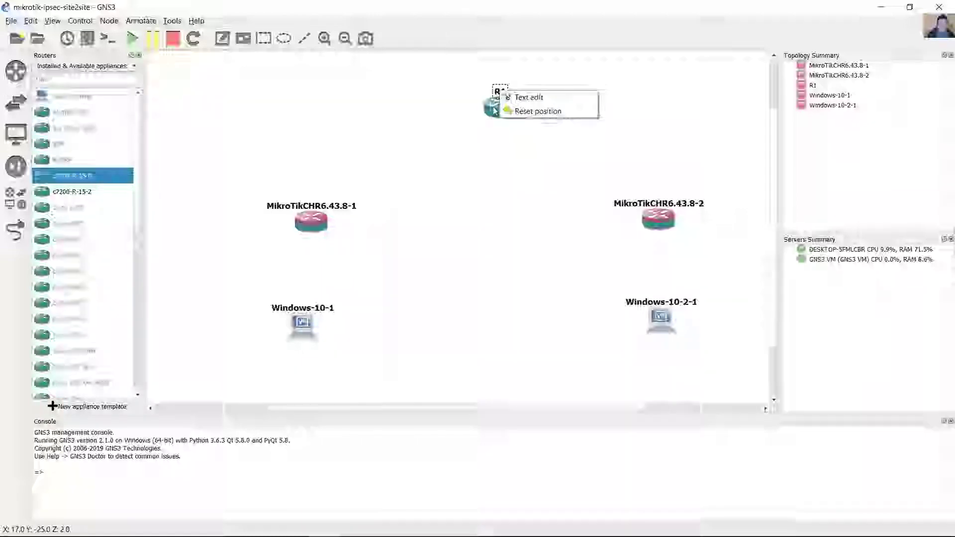
pyautogui.rightClick(492, 111)
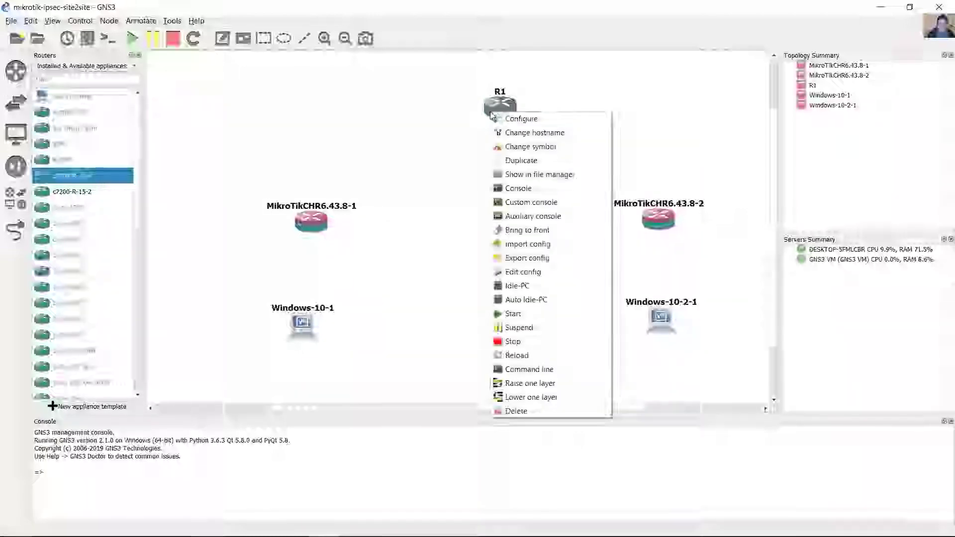
pyautogui.click(522, 132)
pyautogui.write('Internet')
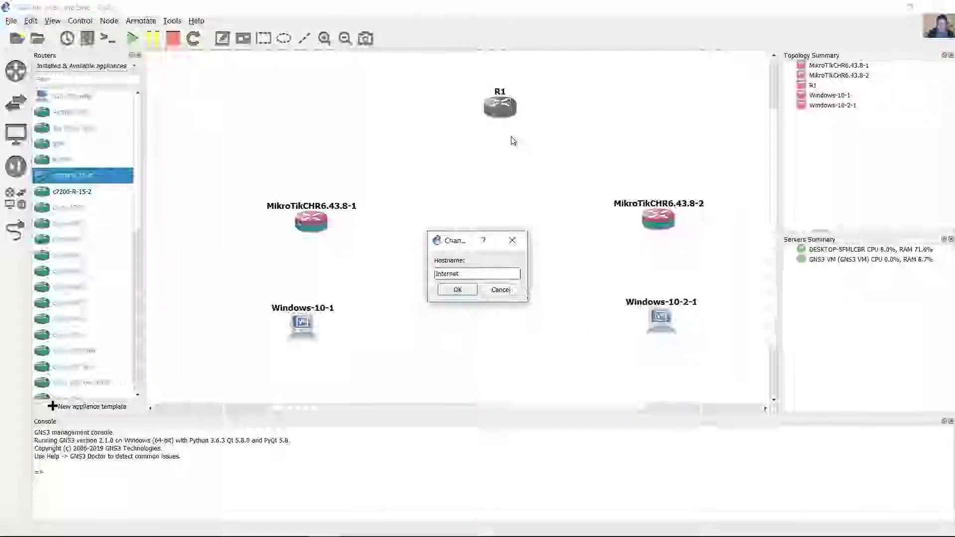
pyautogui.click(457, 290)
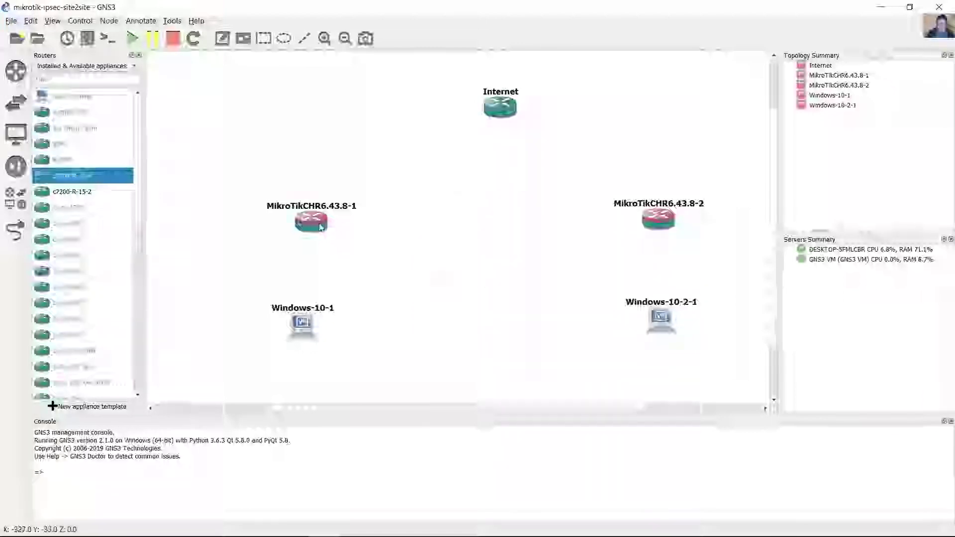
# Step: Reposition the MikroTik routers, Windows hosts and Internet router so the topology is roughly symmetrical
pyautogui.moveTo(320, 227); pyautogui.dragTo(334, 210)
pyautogui.moveTo(667, 224); pyautogui.dragTo(666, 213)
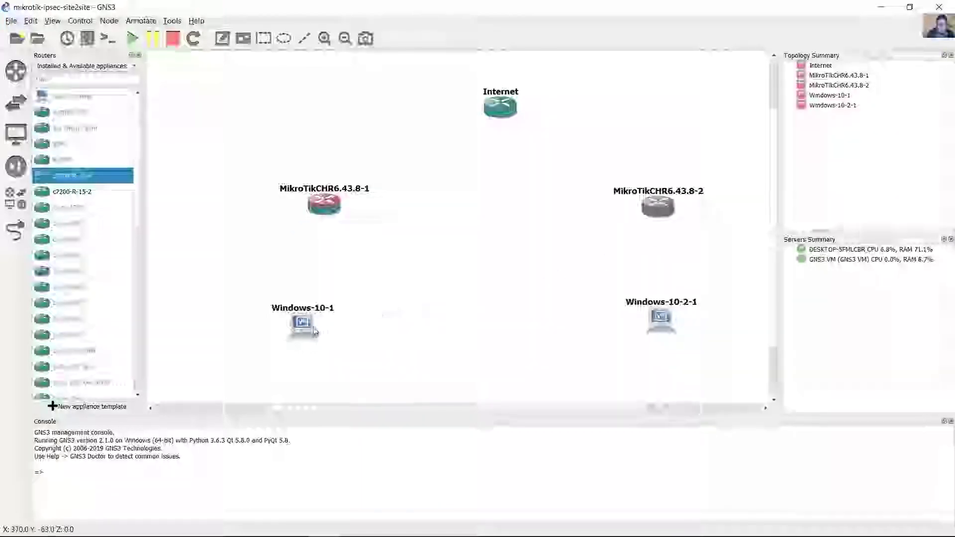
pyautogui.moveTo(313, 330); pyautogui.dragTo(330, 320)
pyautogui.moveTo(661, 321); pyautogui.dragTo(661, 313)
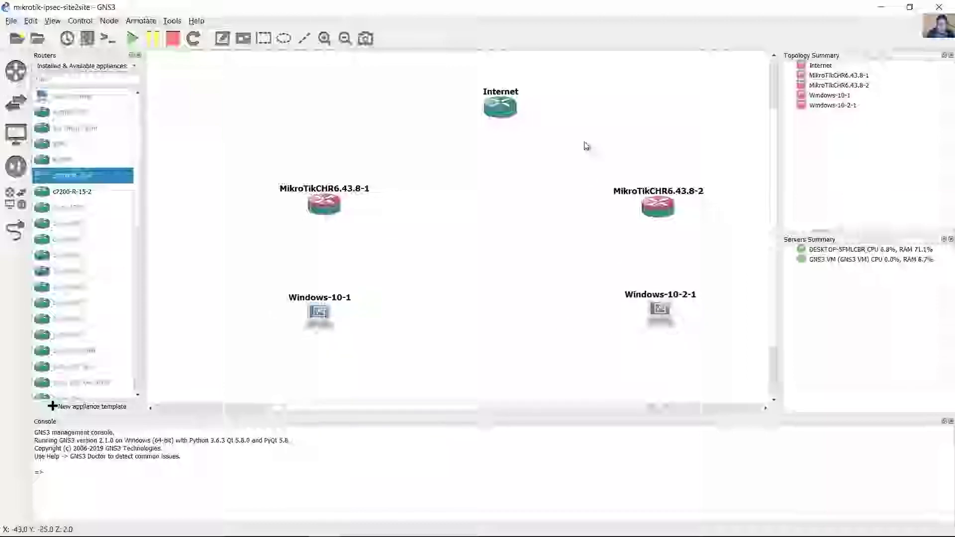
pyautogui.moveTo(507, 119); pyautogui.dragTo(501, 119)
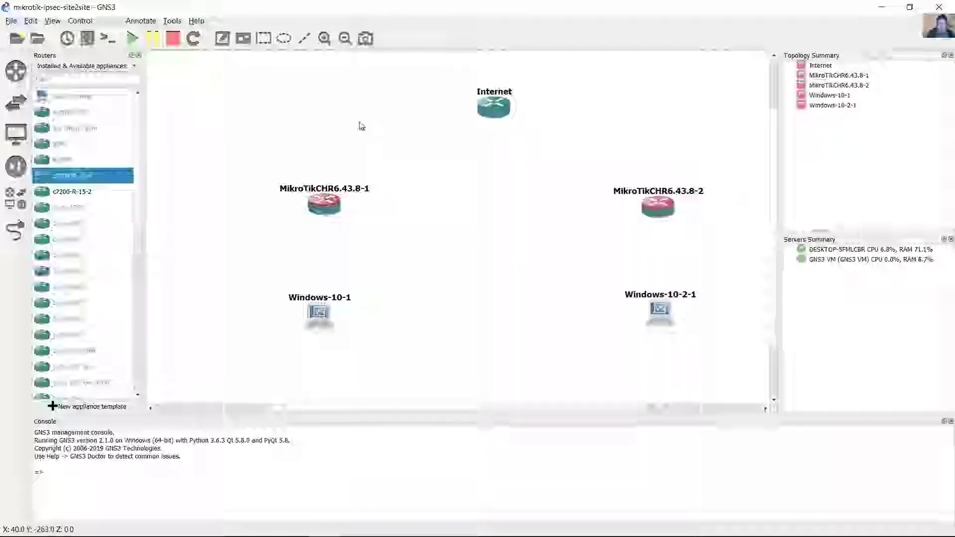
# Step: Link the Internet router to ether1 of MikroTikCHR6.43.8-1
pyautogui.click(15, 230)
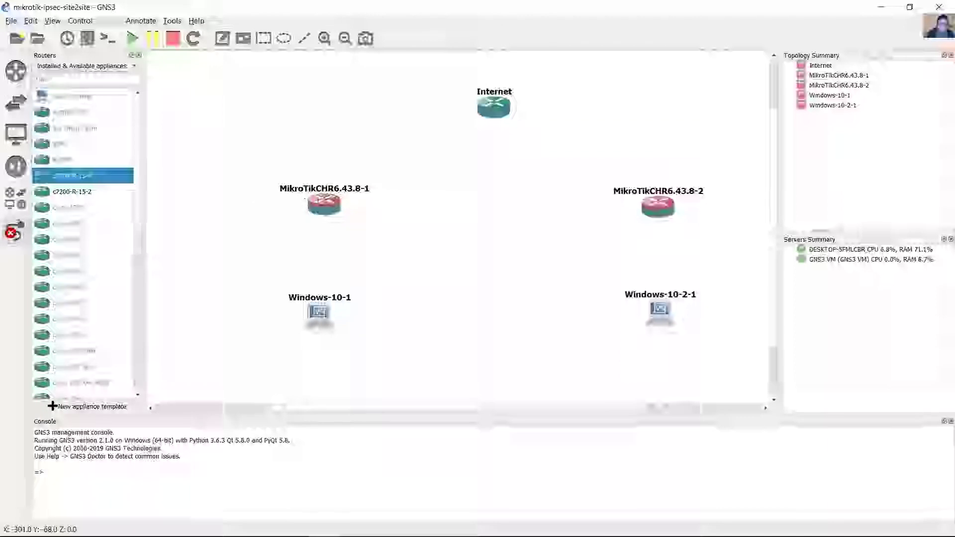
pyautogui.click(495, 104)
pyautogui.click(520, 114)
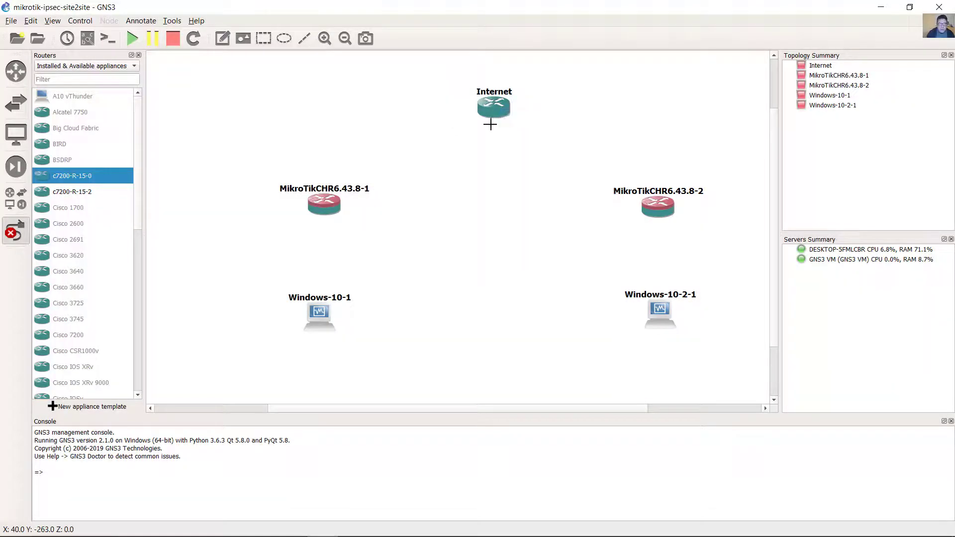
pyautogui.click(320, 201)
pyautogui.click(338, 207)
# Step: Link the Internet router to ether1 of MikroTikCHR6.43.8-2
pyautogui.click(498, 110)
pyautogui.click(512, 120)
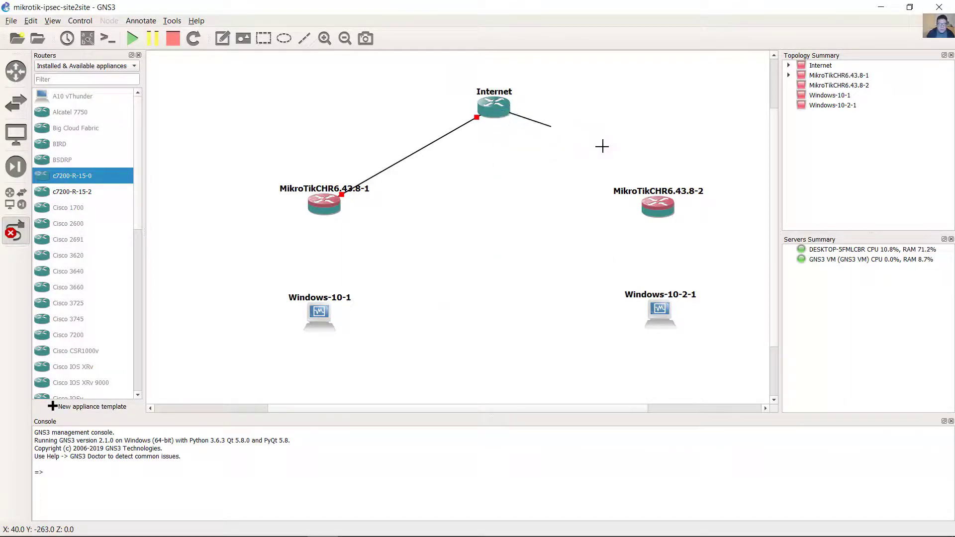
pyautogui.click(655, 208)
pyautogui.click(664, 212)
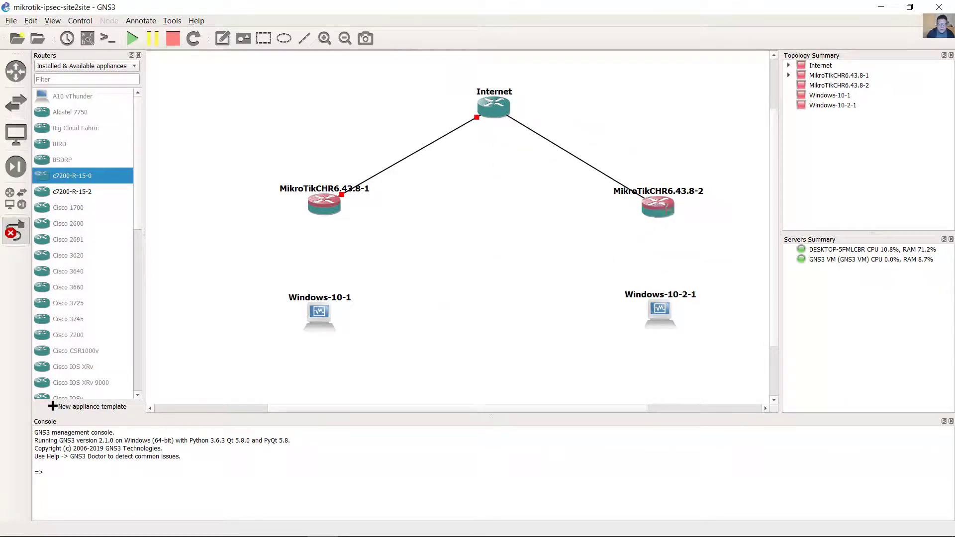
# Step: Link ether2 of MikroTikCHR6.43.8-1 to the Windows-10-1 host
pyautogui.click(325, 208)
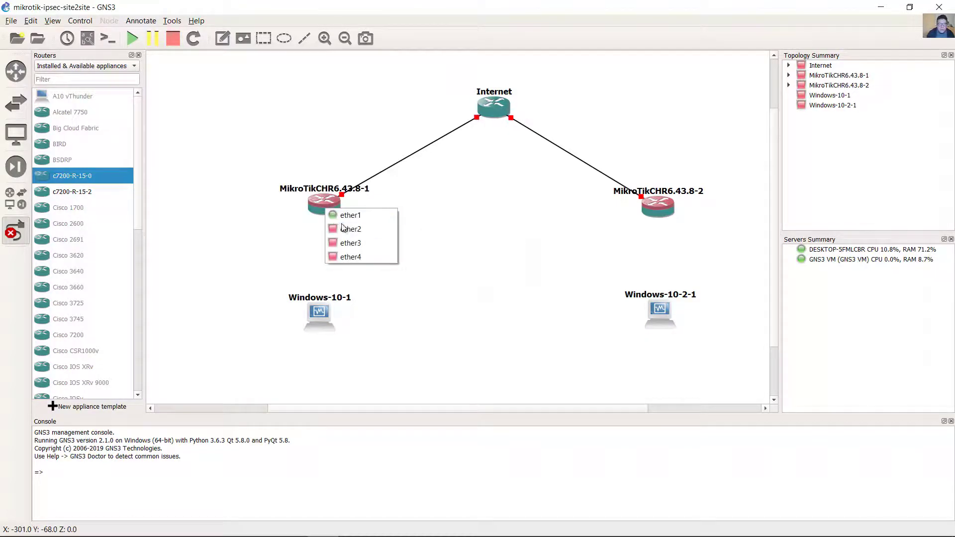
pyautogui.click(342, 228)
pyautogui.click(320, 312)
pyautogui.click(363, 320)
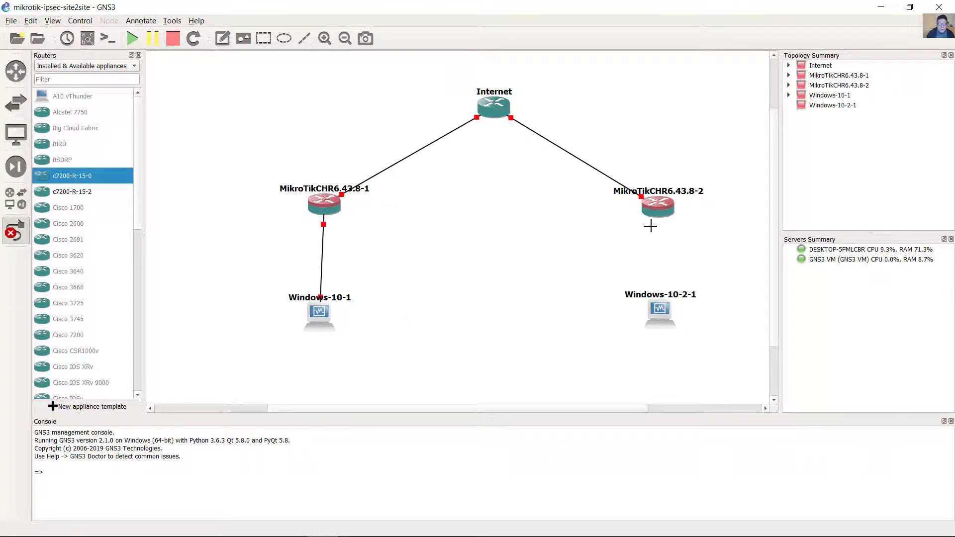
# Step: Link ether2 of MikroTikCHR6.43.8-2 to Windows-10-2-1 and align both Windows hosts vertically beneath their routers
pyautogui.click(659, 212)
pyautogui.click(674, 232)
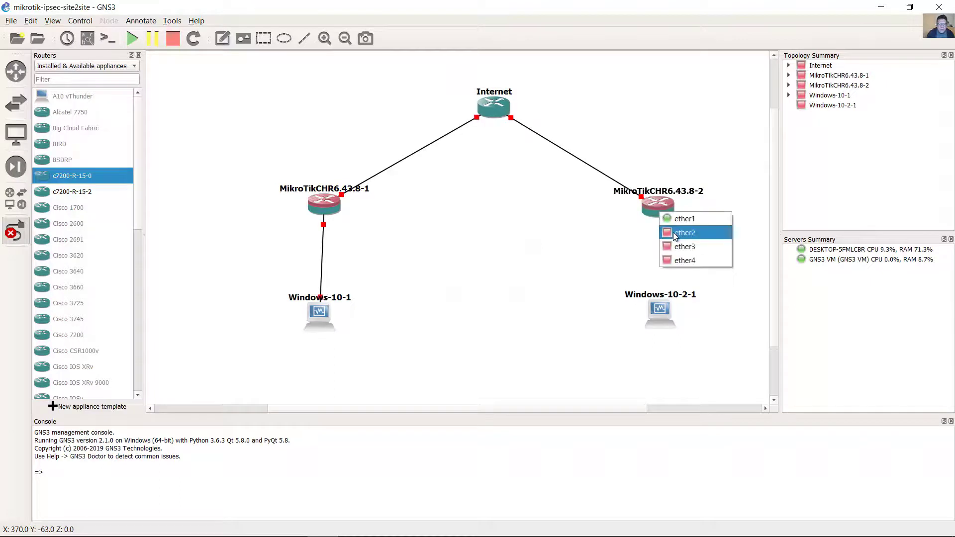
pyautogui.click(675, 232)
pyautogui.click(660, 310)
pyautogui.click(681, 316)
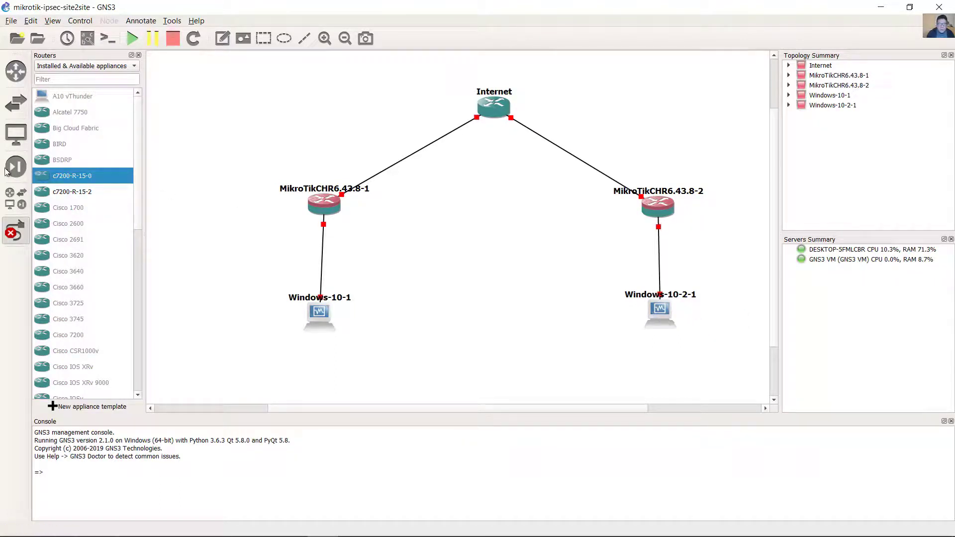
pyautogui.click(15, 230)
pyautogui.moveTo(323, 315); pyautogui.dragTo(327, 309)
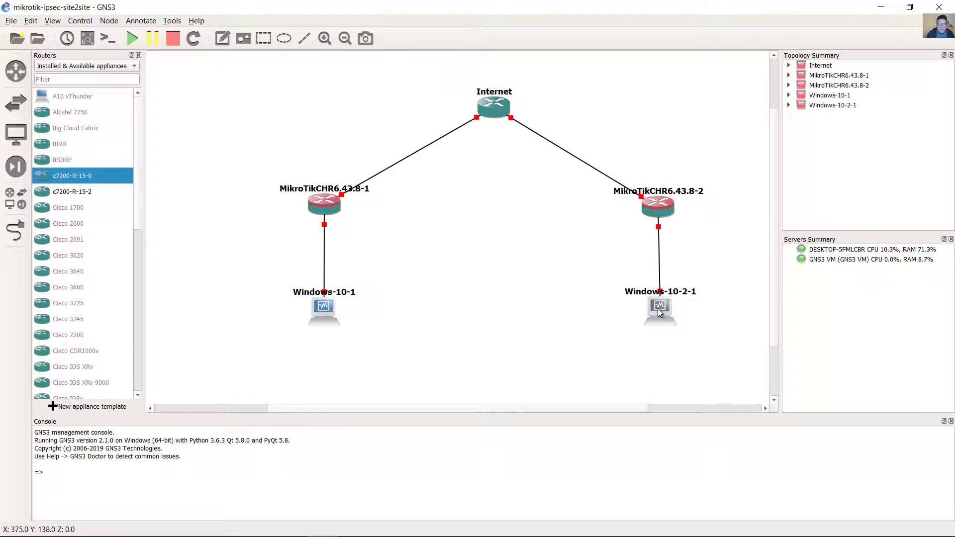
pyautogui.moveTo(657, 309); pyautogui.dragTo(656, 308)
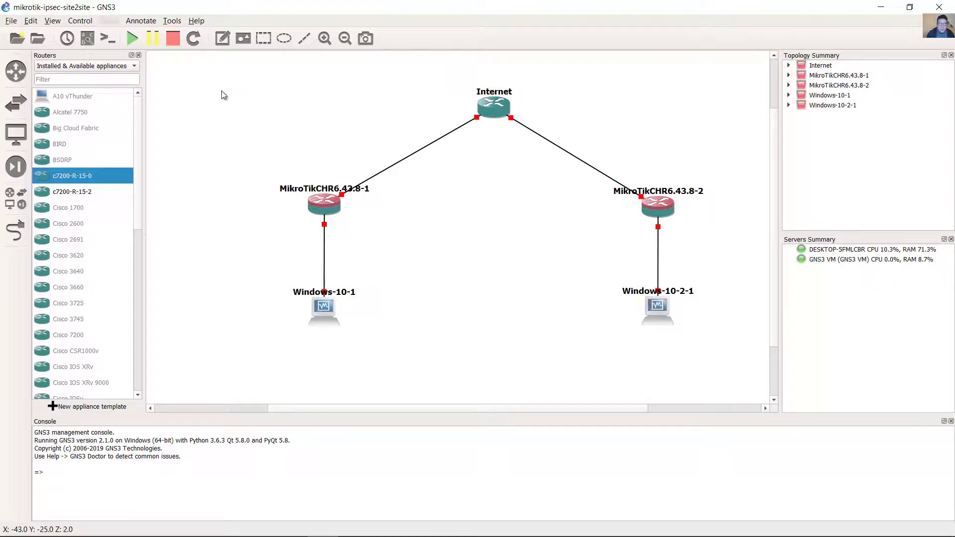
# Step: Add text notes 192.168.1.0/24 beside the Windows-10-1 link and 192.168.2.0/24 beside the Windows-10-2-1 link
pyautogui.click(223, 39)
pyautogui.click(346, 257)
pyautogui.write('192.168.1.0/24')
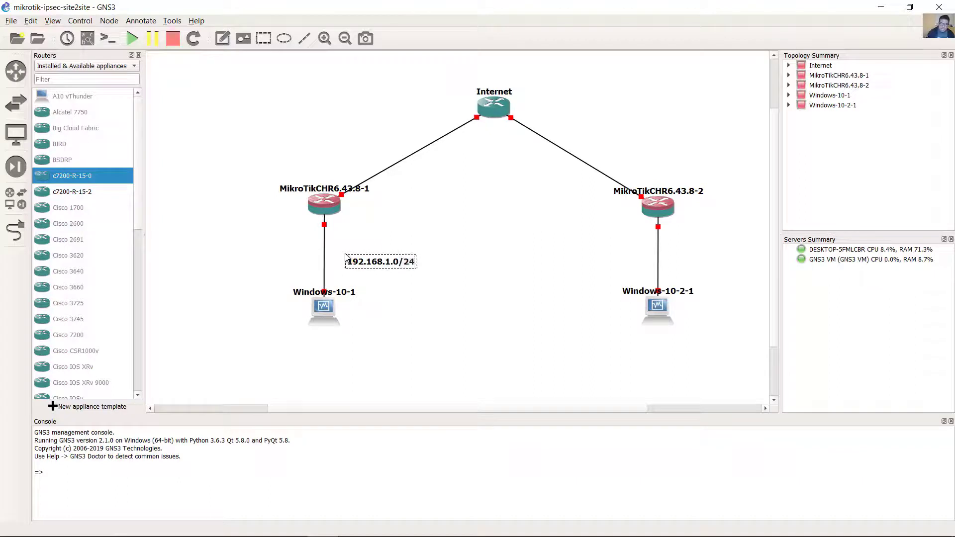
pyautogui.click(223, 38)
pyautogui.click(553, 265)
pyautogui.write('192.168.')
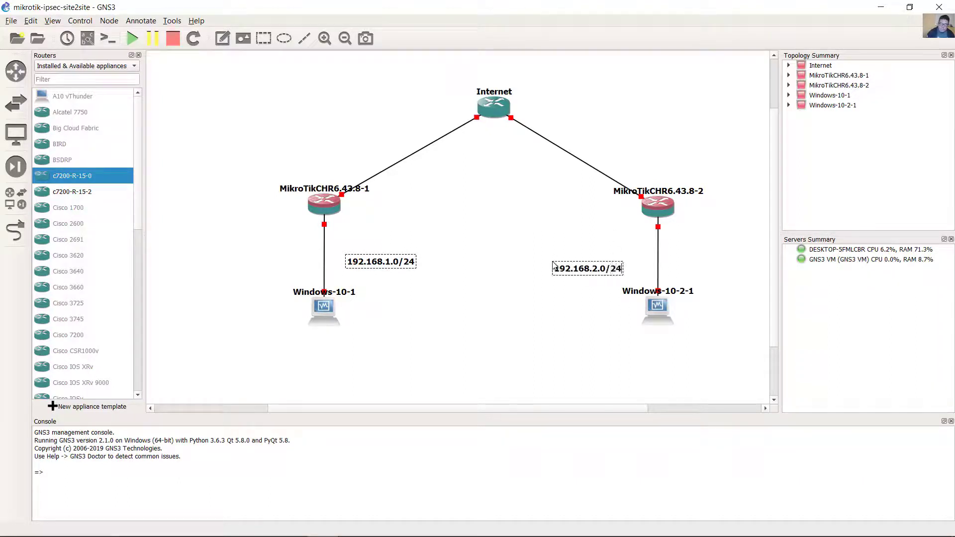
pyautogui.write('2.0/24')
pyautogui.moveTo(553, 265); pyautogui.dragTo(581, 257)
pyautogui.moveTo(388, 269); pyautogui.dragTo(383, 267)
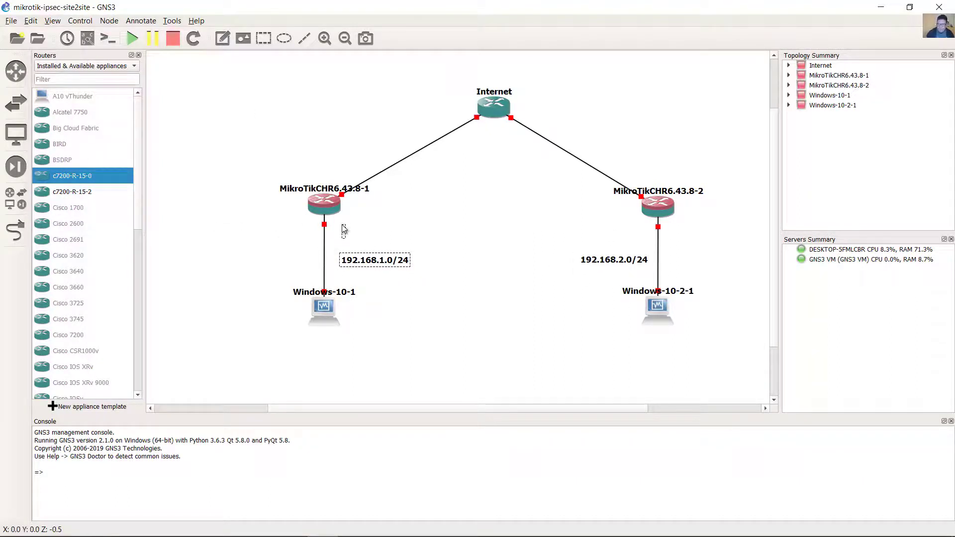
# Step: Add .1 notes beside both MikroTik ether2 links and .10 notes beside both Windows hosts, and nudge the LAN subnet notes into place
pyautogui.click(223, 38)
pyautogui.click(369, 317)
pyautogui.moveTo(353, 231); pyautogui.dragTo(350, 230)
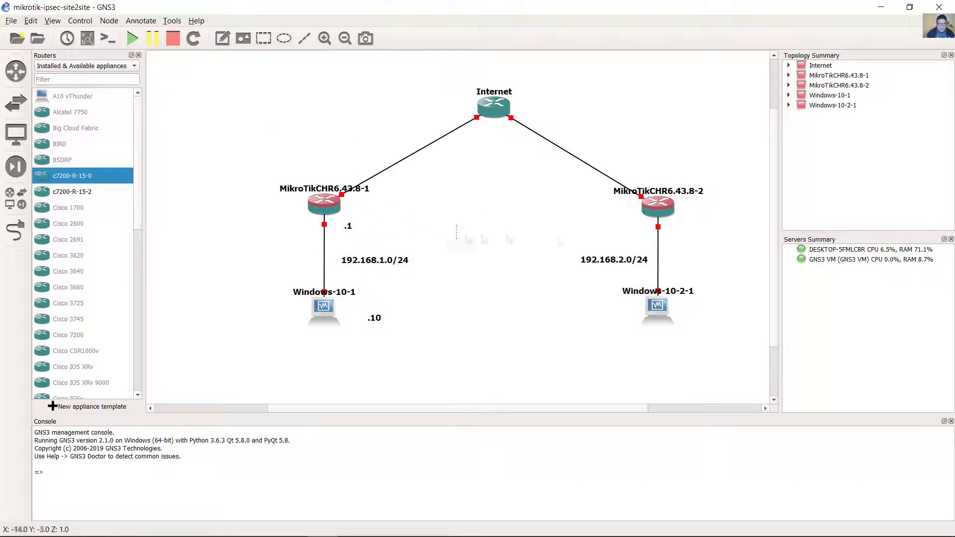
pyautogui.hotkey('ctrl', 'v')
pyautogui.moveTo(592, 307); pyautogui.dragTo(631, 306)
pyautogui.moveTo(377, 321); pyautogui.dragTo(355, 313)
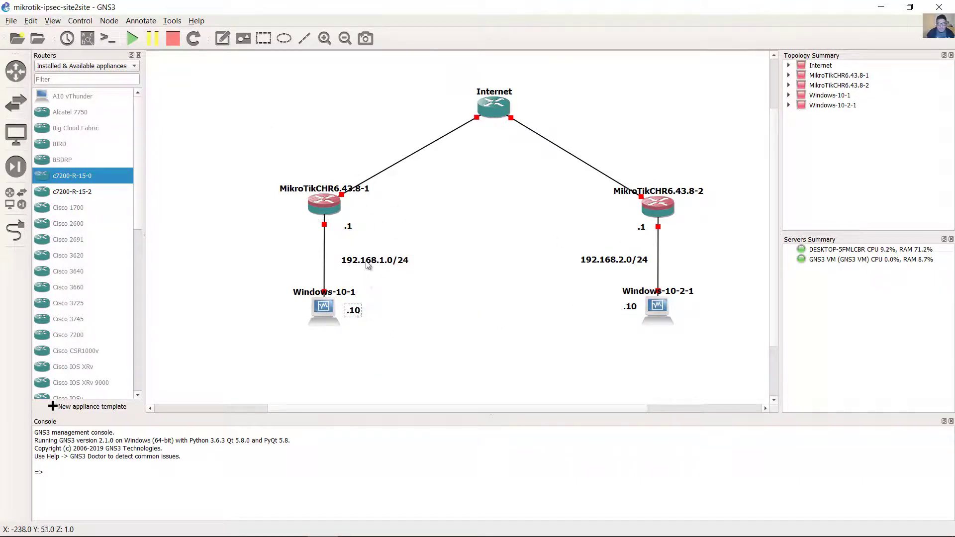
pyautogui.moveTo(374, 260); pyautogui.dragTo(368, 260)
pyautogui.moveTo(584, 257); pyautogui.dragTo(585, 255)
# Step: Add the note 209.165.200.224/30 beside the Internet link of MikroTikCHR6.43.8-1 and a copy changed to 209.165.200.228/30 beside the link to MikroTikCHR6.43.8-2
pyautogui.click(338, 142)
pyautogui.write('209.165.200.224/30')
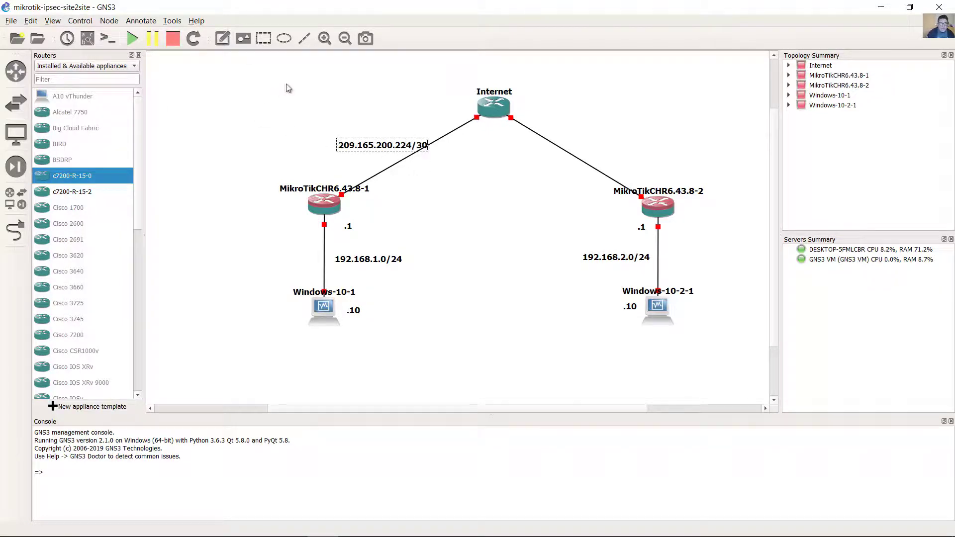
pyautogui.moveTo(380, 146); pyautogui.dragTo(617, 141)
pyautogui.hotkey('ctrl', 'c')
pyautogui.hotkey('ctrl', 'v')
pyautogui.doubleClick(616, 140)
pyautogui.moveTo(441, 263); pyautogui.dragTo(446, 263)
pyautogui.write('8')
pyautogui.click(478, 343)
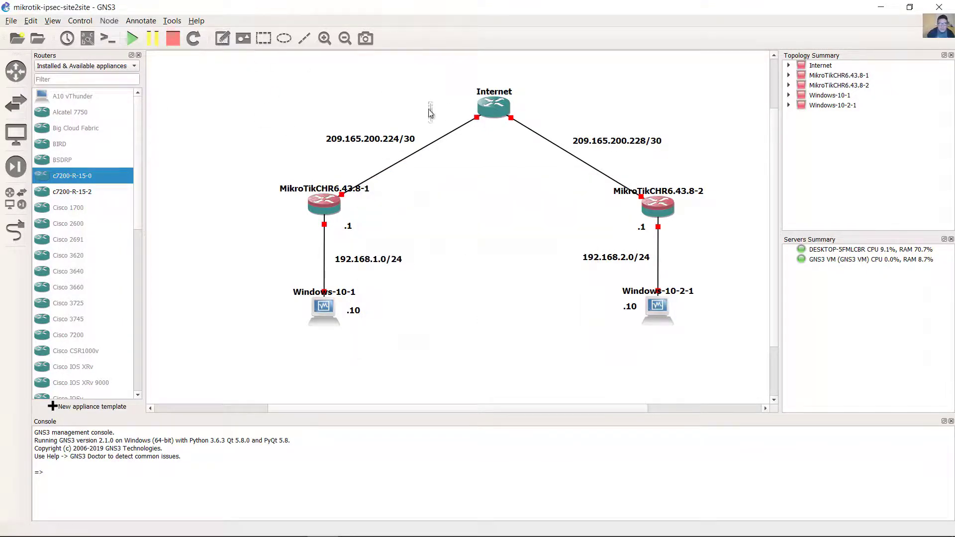
# Step: Add the address notes .225 at the Internet end and .226 at the MikroTikCHR6.43.8-1 end of their link
pyautogui.click(222, 38)
pyautogui.click(332, 168)
pyautogui.write('.226')
# Step: Add notes .229 and .230 at the Internet and MikroTikCHR6.43.8-2 ends of their link, and align the WAN address notes with their interfaces
pyautogui.click(222, 38)
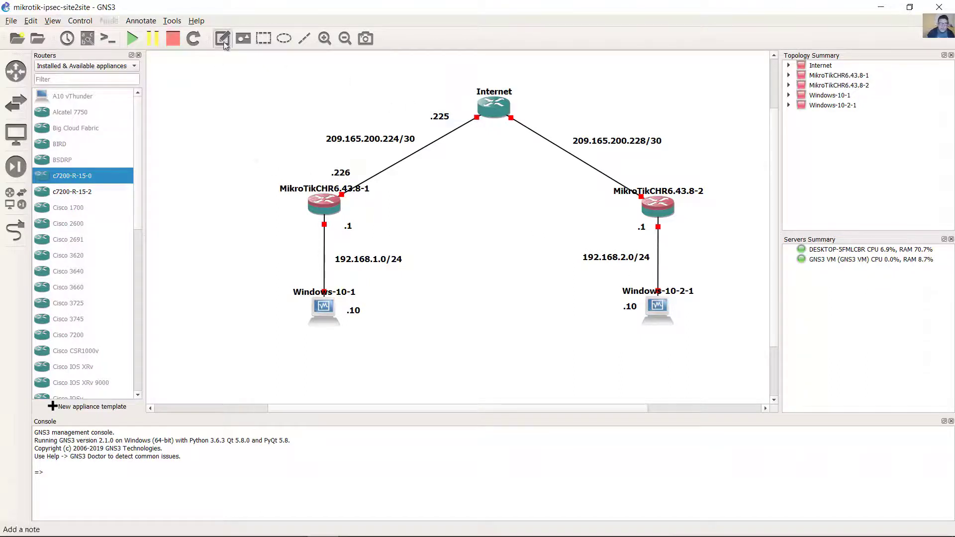
pyautogui.click(535, 114)
pyautogui.write('.229')
pyautogui.click(632, 177)
pyautogui.write('.230')
pyautogui.moveTo(542, 117); pyautogui.dragTo(533, 114)
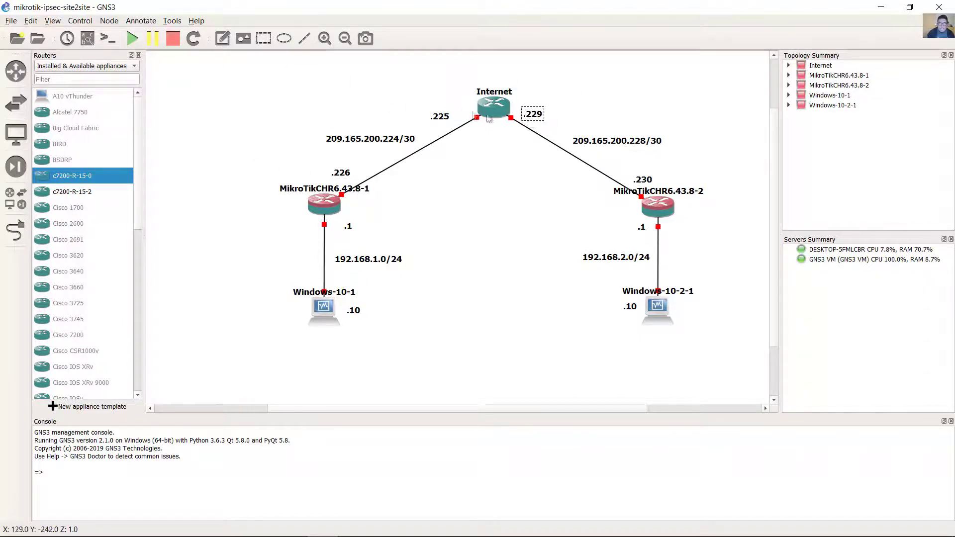
pyautogui.moveTo(439, 116); pyautogui.dragTo(454, 114)
pyautogui.moveTo(341, 173); pyautogui.dragTo(341, 174)
pyautogui.moveTo(640, 179); pyautogui.dragTo(643, 177)
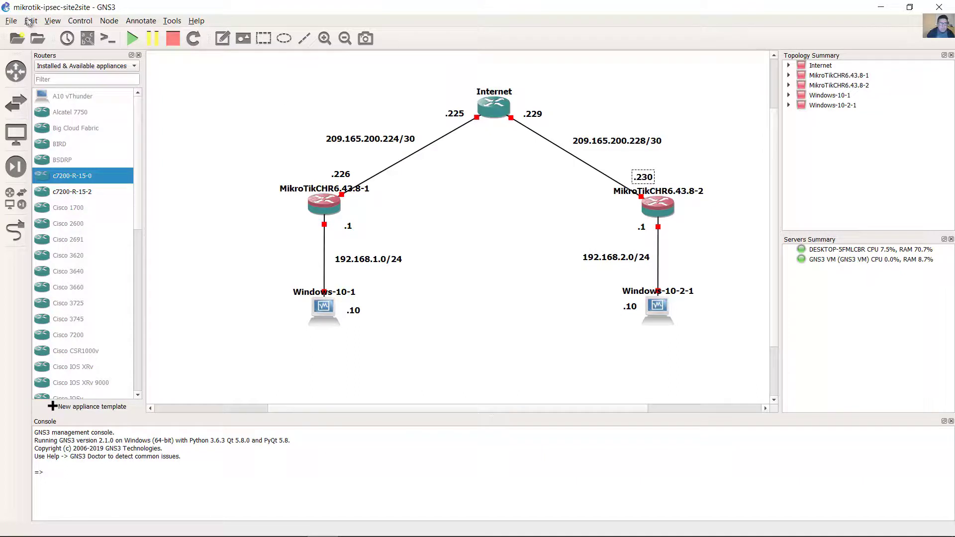
# Step: Show the interface labels and move those of MikroTikCHR6.43.8-1 and Windows-10-1 clear of the nodes and address notes
pyautogui.click(53, 21)
pyautogui.click(75, 148)
pyautogui.click(349, 226)
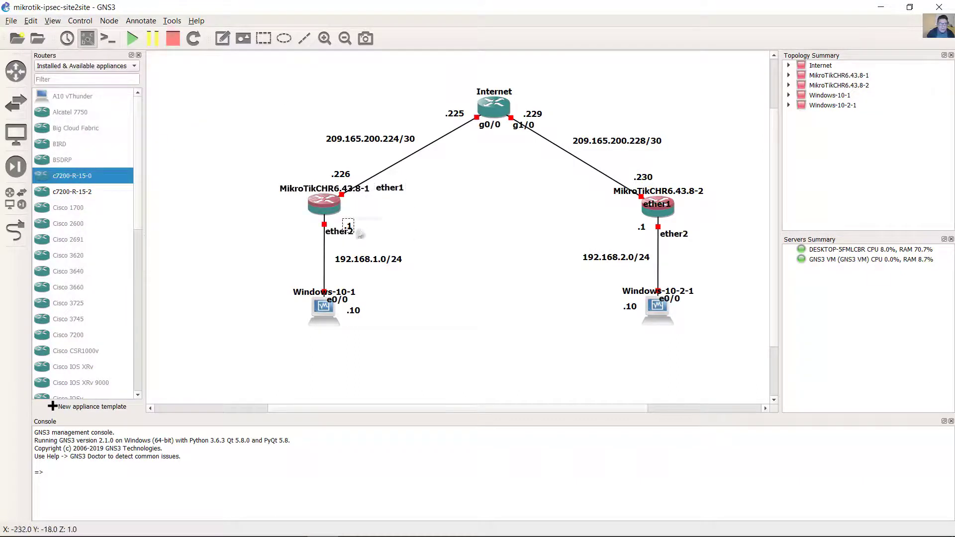
pyautogui.moveTo(339, 232); pyautogui.dragTo(301, 225)
pyautogui.moveTo(337, 299); pyautogui.dragTo(306, 277)
pyautogui.moveTo(392, 191); pyautogui.dragTo(309, 176)
pyautogui.moveTo(345, 225); pyautogui.dragTo(340, 230)
# Step: Move the interface labels of MikroTikCHR6.43.8-2, Windows-10-2-1 and the Internet router clear of the icons and links
pyautogui.moveTo(656, 204); pyautogui.dragTo(674, 176)
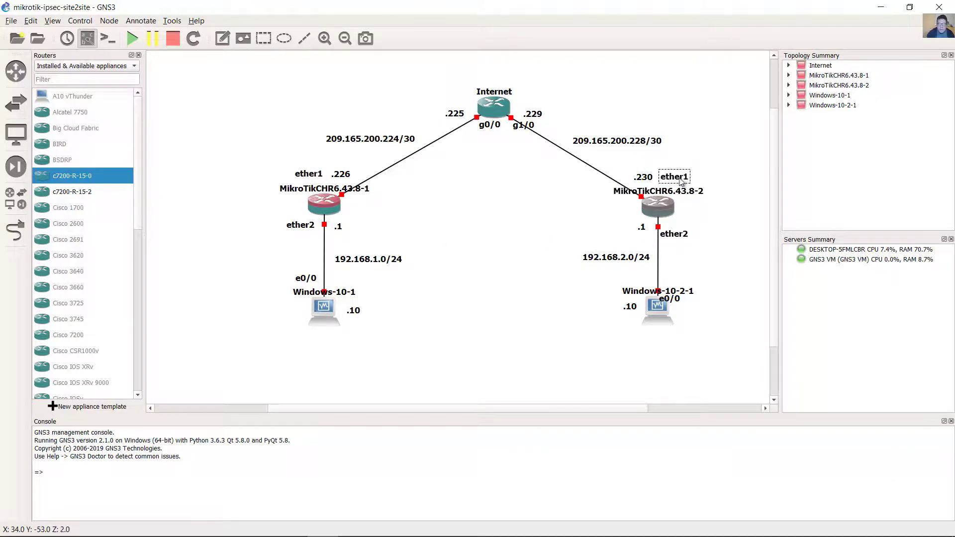
pyautogui.moveTo(673, 233)
pyautogui.mouseDown()
pyautogui.moveTo(682, 221)
pyautogui.moveTo(682, 229)
pyautogui.mouseUp()
pyautogui.click(616, 257)
pyautogui.moveTo(672, 299); pyautogui.dragTo(679, 277)
pyautogui.moveTo(490, 125); pyautogui.dragTo(519, 137)
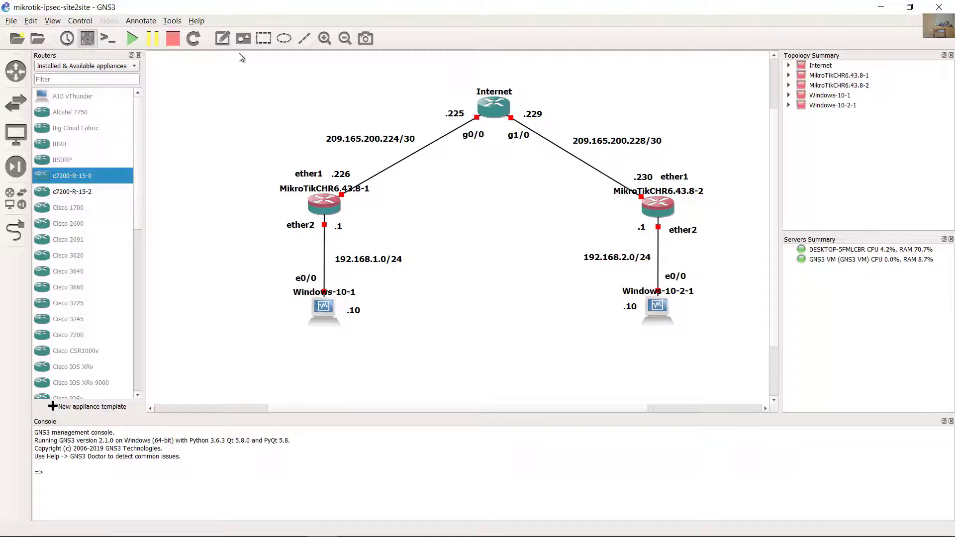
# Step: Draw a rectangle over the 192.168.1.0/24 site, stretching from MikroTikCHR6.43.8-1 to below Windows-10-1
pyautogui.click(263, 38)
pyautogui.click(240, 210)
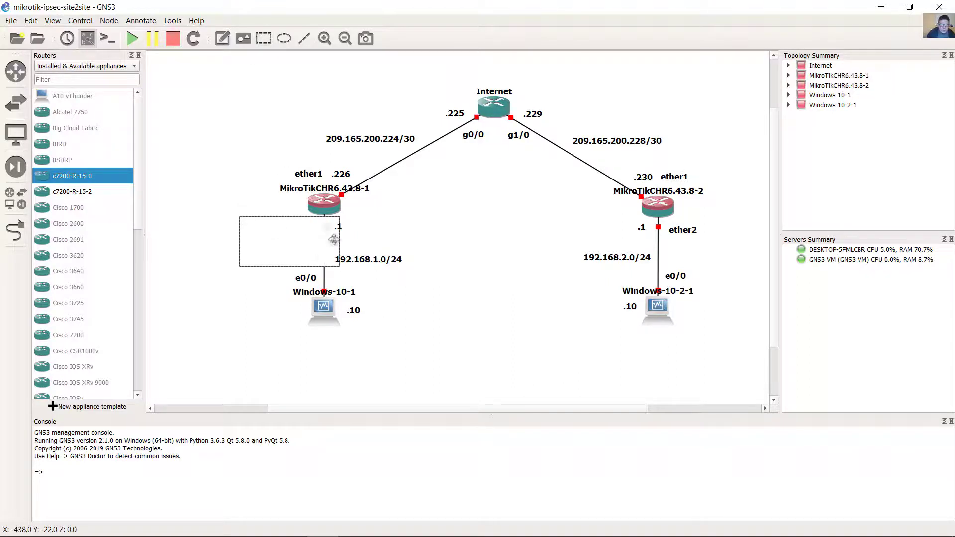
pyautogui.moveTo(296, 210); pyautogui.dragTo(297, 208)
pyautogui.moveTo(339, 237); pyautogui.dragTo(410, 237)
pyautogui.moveTo(333, 266); pyautogui.dragTo(333, 338)
# Step: Fill the rectangle over the 192.168.1.0/24 site with light yellow #ffff7f
pyautogui.rightClick(307, 256)
pyautogui.click(300, 279)
pyautogui.click(498, 241)
pyautogui.click(455, 238)
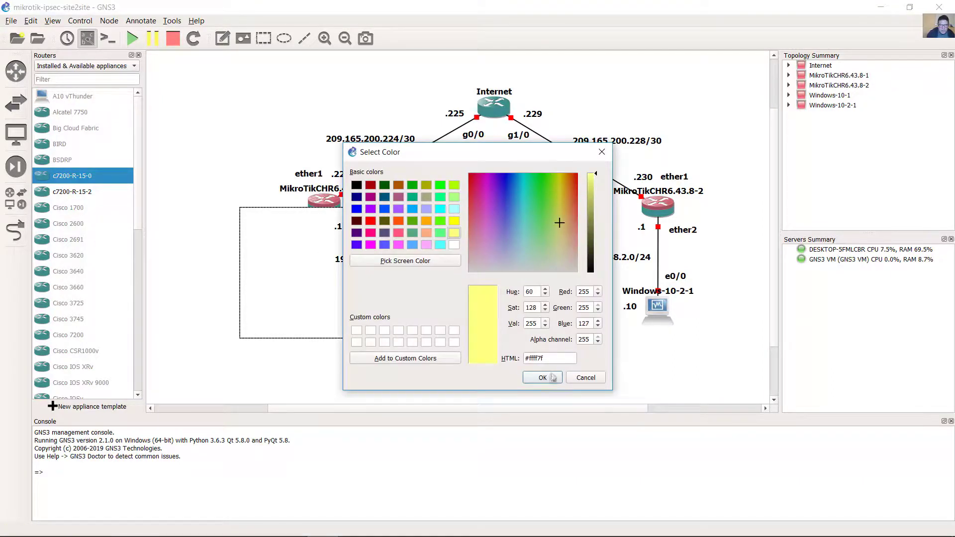
pyautogui.click(545, 376)
pyautogui.click(447, 329)
# Step: Duplicate the yellow rectangle and place the copy over the 192.168.2.0/24 site
pyautogui.rightClick(408, 235)
pyautogui.click(427, 241)
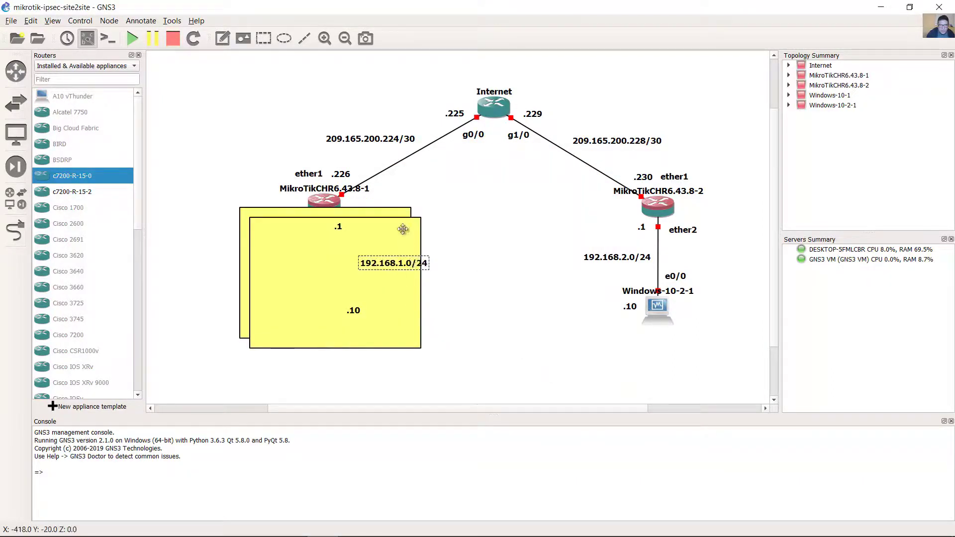
pyautogui.moveTo(399, 229); pyautogui.dragTo(715, 221)
# Step: Change the fill colour of the rectangle over the 192.168.2.0/24 site to cyan
pyautogui.rightClick(716, 221)
pyautogui.click(736, 241)
pyautogui.click(498, 241)
pyautogui.click(450, 219)
pyautogui.click(545, 376)
pyautogui.click(447, 328)
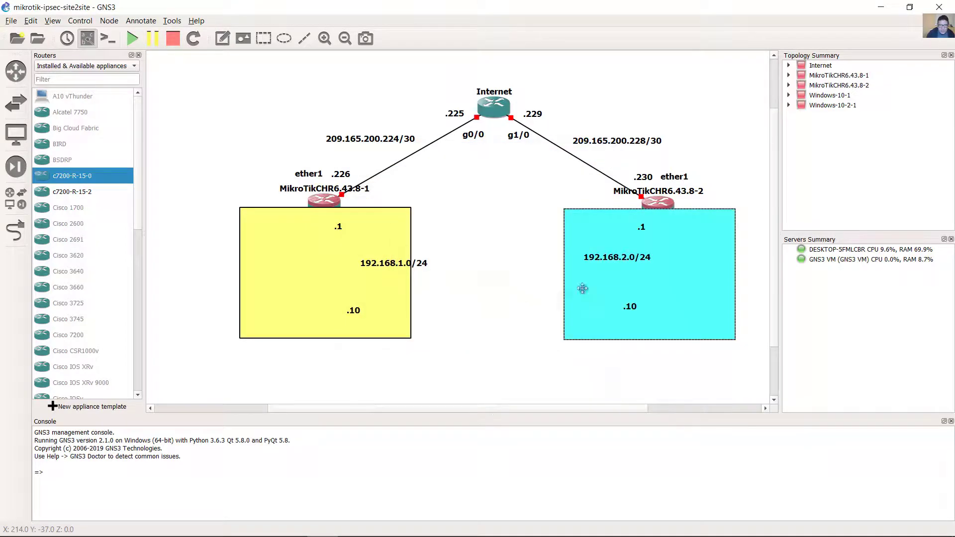
# Step: Lower both coloured rectangles one layer behind the devices and move the 192.168.1.0/24 note back inside the yellow area
pyautogui.rightClick(582, 292)
pyautogui.click(623, 340)
pyautogui.click(487, 303)
pyautogui.rightClick(309, 265)
pyautogui.click(341, 315)
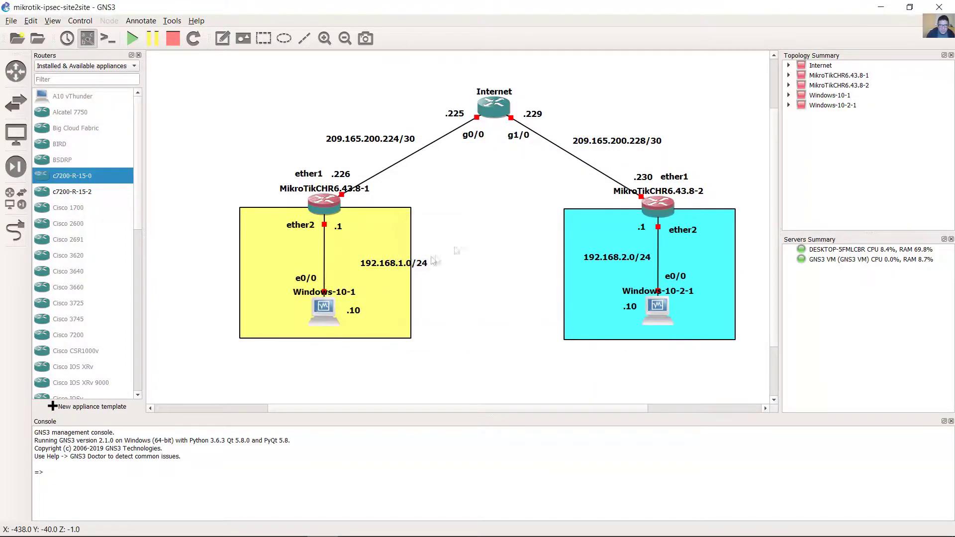
pyautogui.moveTo(393, 263); pyautogui.dragTo(369, 257)
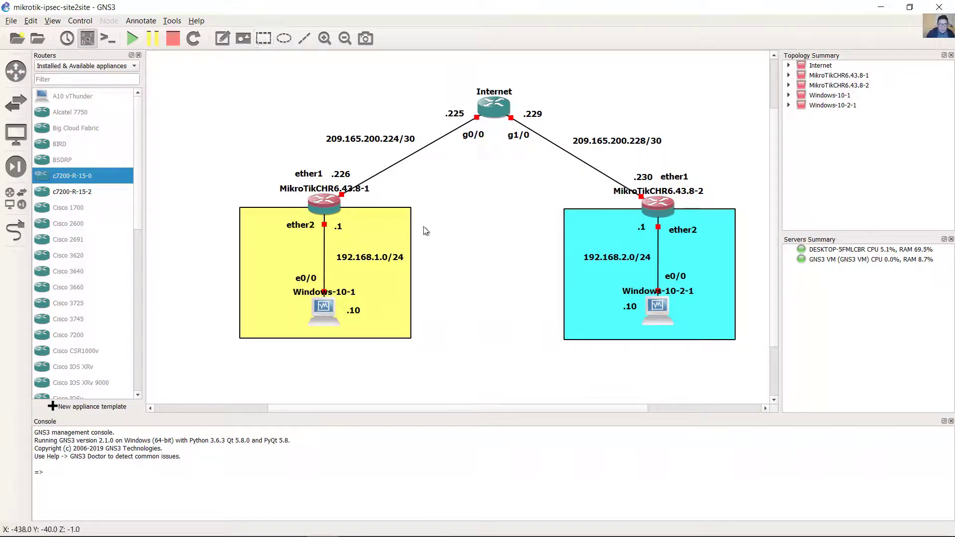
pyautogui.moveTo(463, 204); pyautogui.dragTo(420, 312)
pyautogui.moveTo(750, 207); pyautogui.dragTo(543, 362)
pyautogui.click(547, 355)
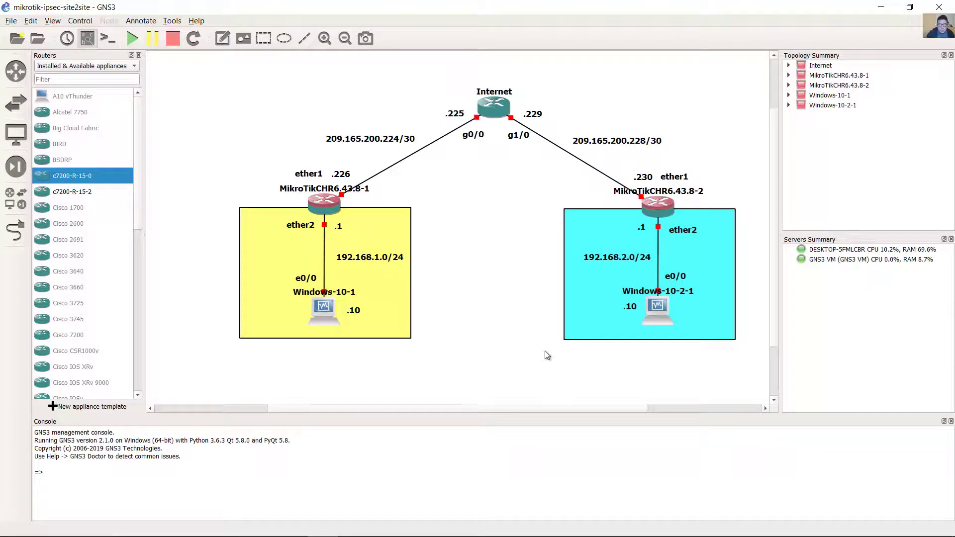
pyautogui.moveTo(758, 208); pyautogui.dragTo(554, 381)
pyautogui.click(517, 331)
# Step: Start all nodes in the topology and preview the running Windows virtual machine windows
pyautogui.click(133, 39)
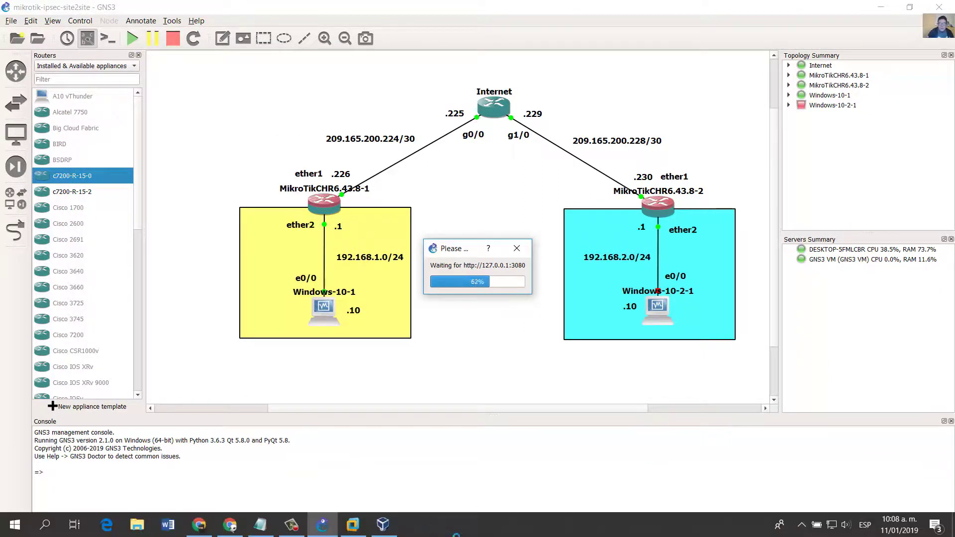
pyautogui.moveTo(381, 526)
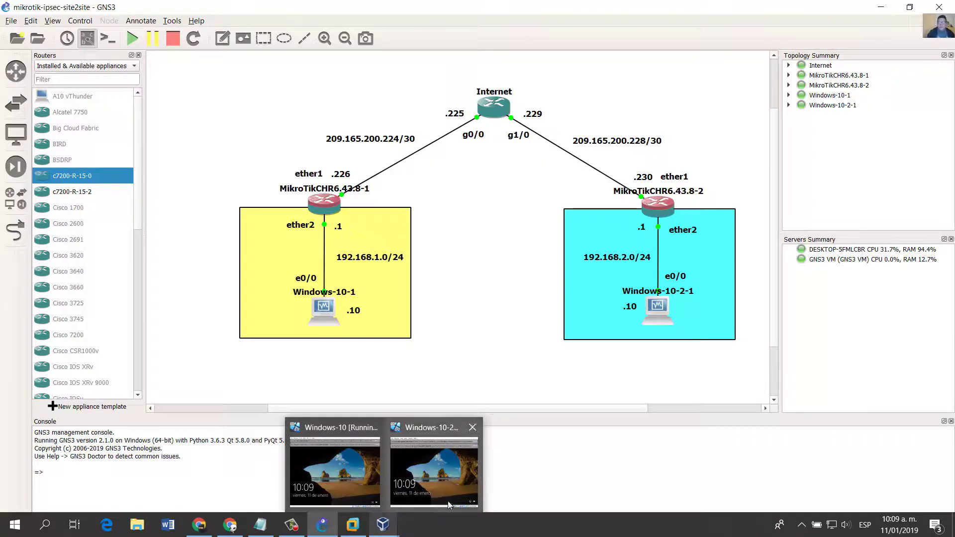
pyautogui.moveTo(572, 69); pyautogui.dragTo(440, 139)
pyautogui.moveTo(565, 70); pyautogui.dragTo(434, 160)
pyautogui.moveTo(571, 70); pyautogui.dragTo(440, 167)
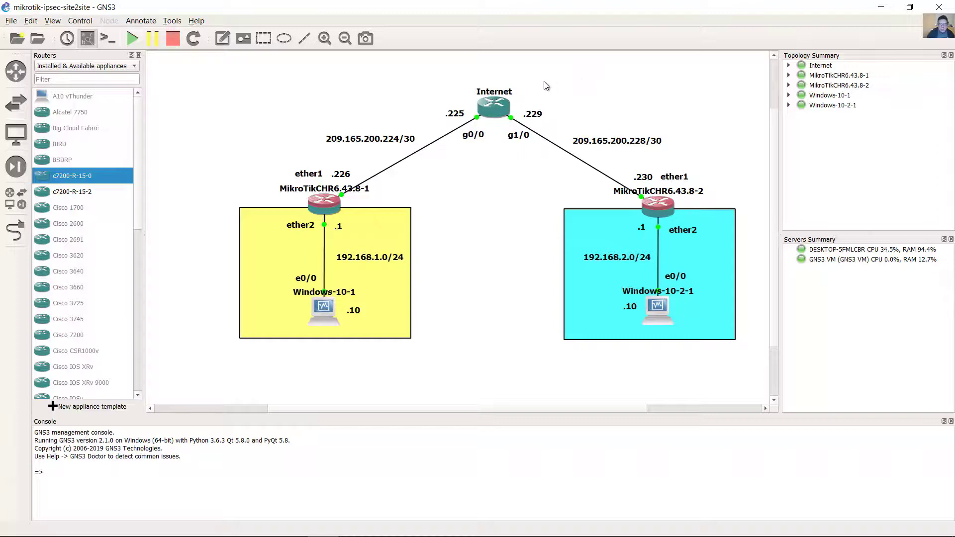
pyautogui.moveTo(544, 82); pyautogui.dragTo(440, 160)
# Step: Open the Internet router's console, move its window below the router and enter global configuration mode with conf term
pyautogui.doubleClick(502, 106)
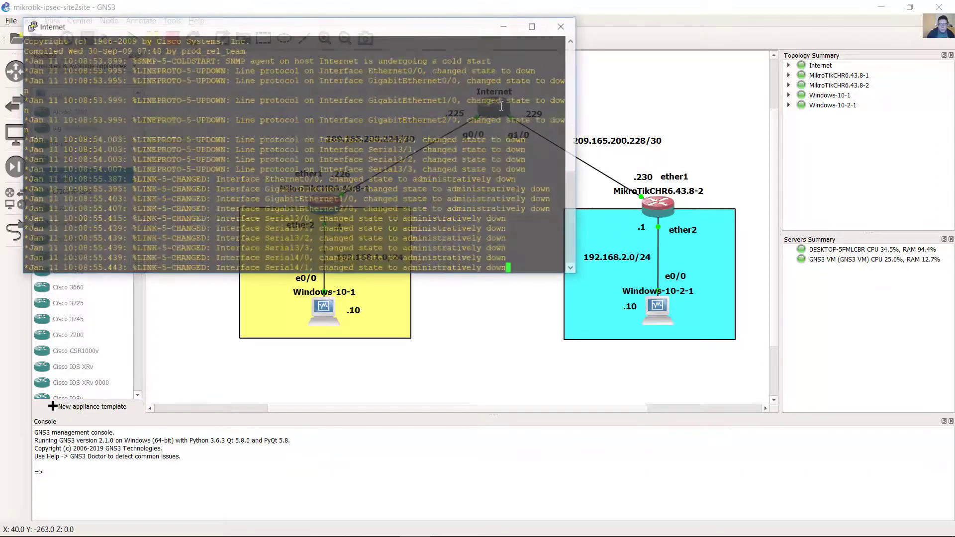
pyautogui.moveTo(445, 26); pyautogui.dragTo(654, 215)
pyautogui.press('Return')
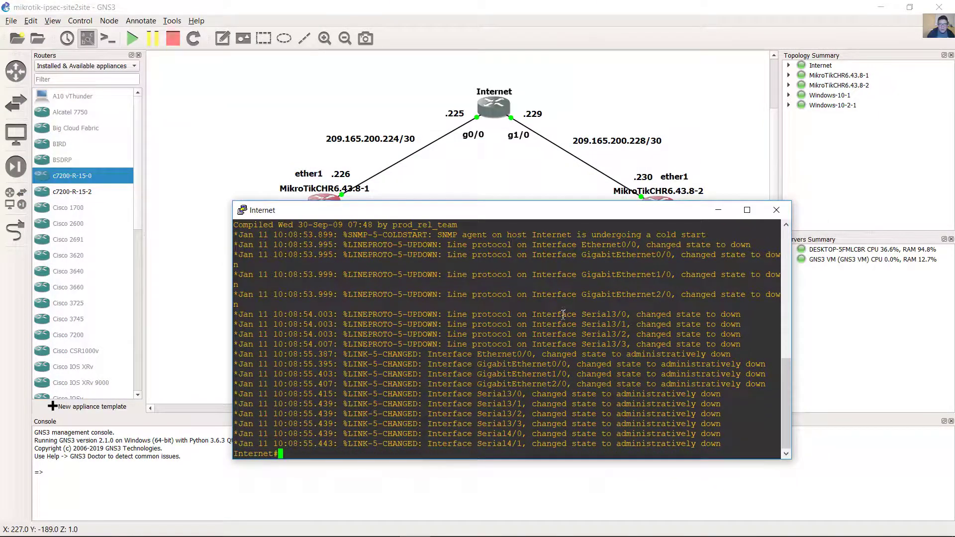
pyautogui.write('conf term')
pyautogui.press('Return')
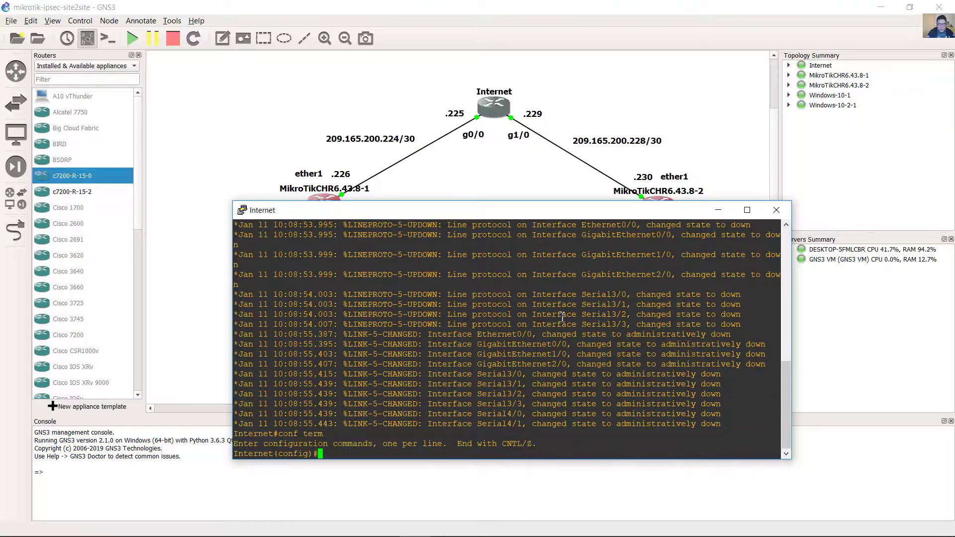
# Step: Assign 209.165.200.225 255.255.255.252 to interface g0/0 of the Internet router and enable it with no shutdown
pyautogui.write('int g0/0')
pyautogui.press('Return')
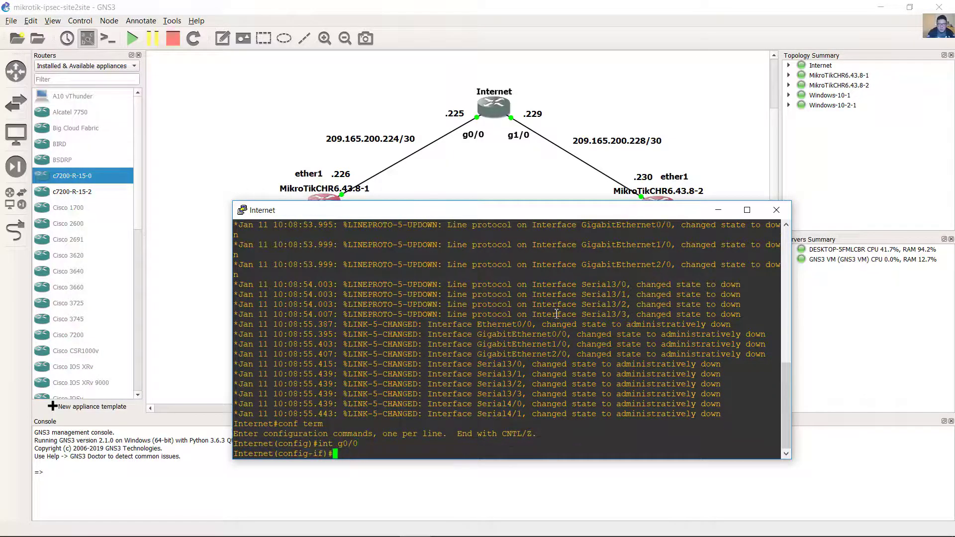
pyautogui.write('ip address')
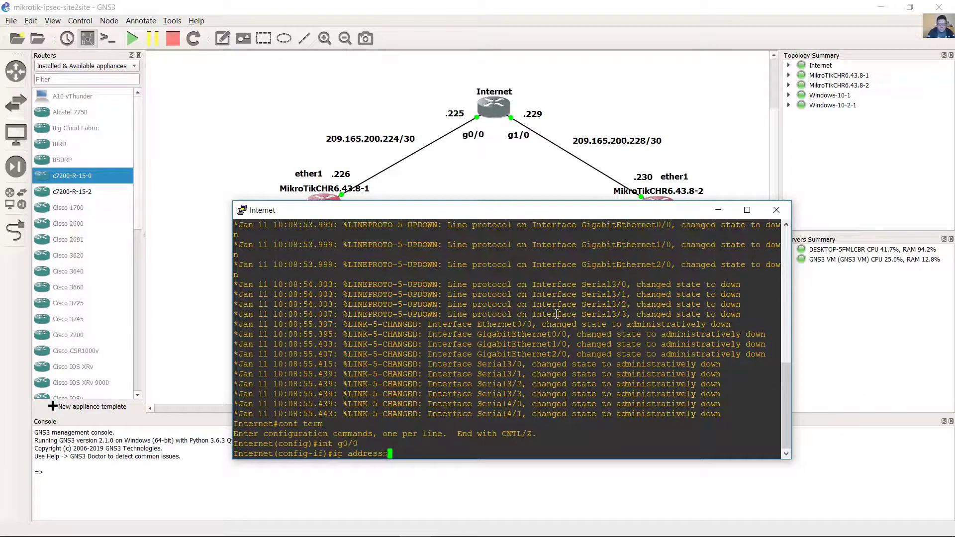
pyautogui.press('Delete')
pyautogui.press('Delete')
pyautogui.press('Delete')
pyautogui.write('209.165.2')
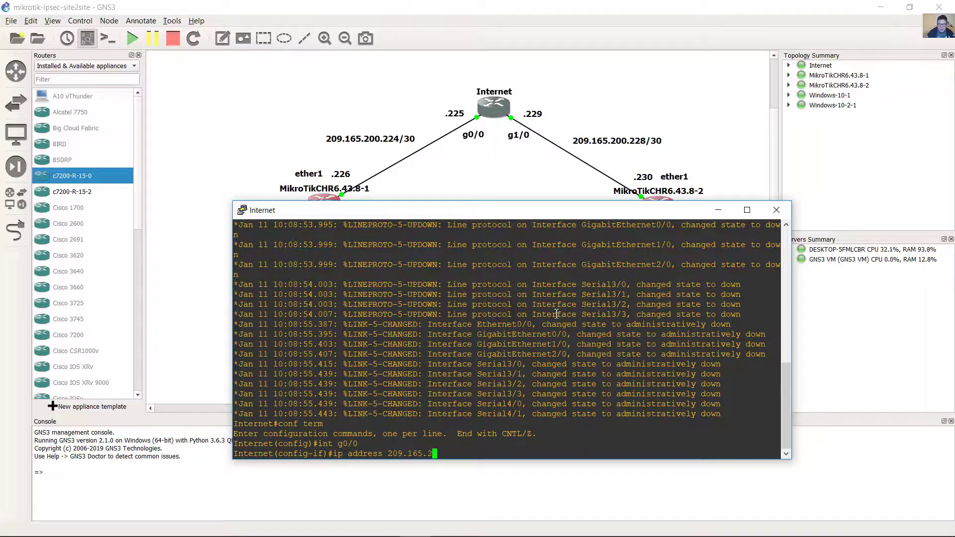
pyautogui.write('00.225 255.255.255.252')
pyautogui.press('Return')
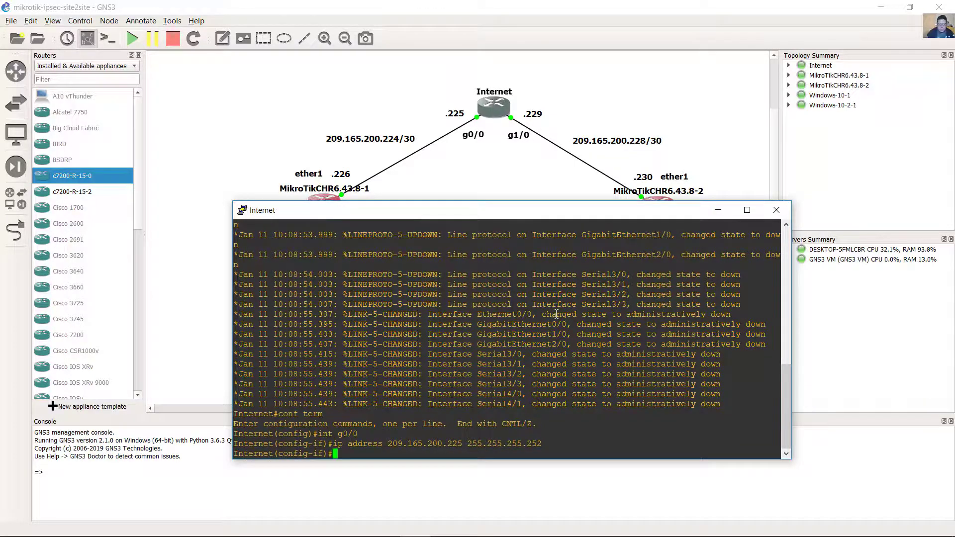
pyautogui.write('no shutdown')
pyautogui.press('Return')
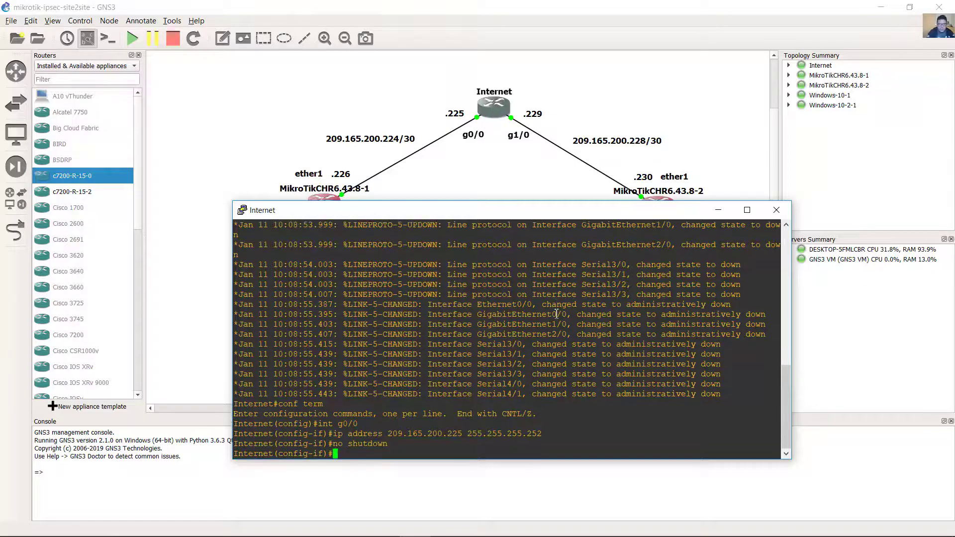
# Step: Check the topology's addressing and enter interface configuration for g1/0 in the Internet router's console
pyautogui.press('Up')
pyautogui.press('Down')
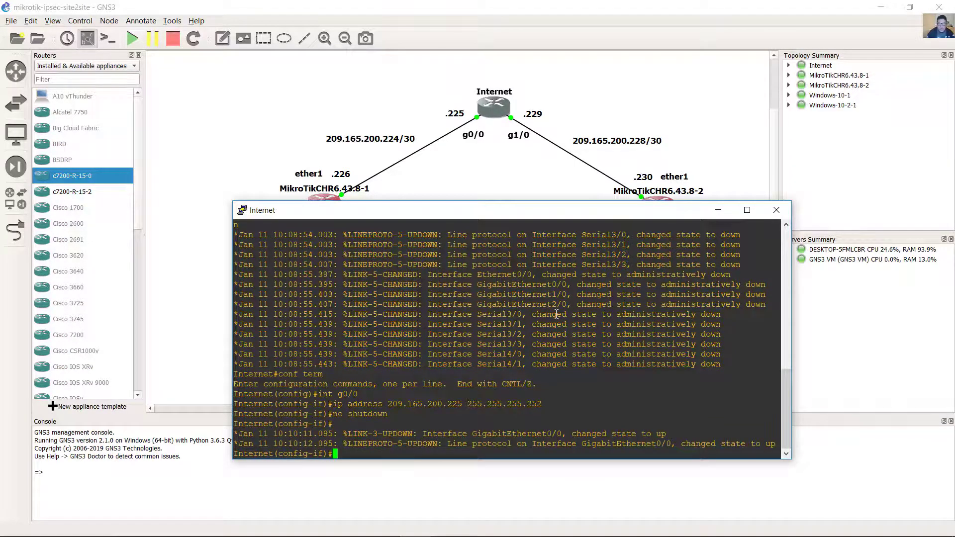
pyautogui.click(597, 103)
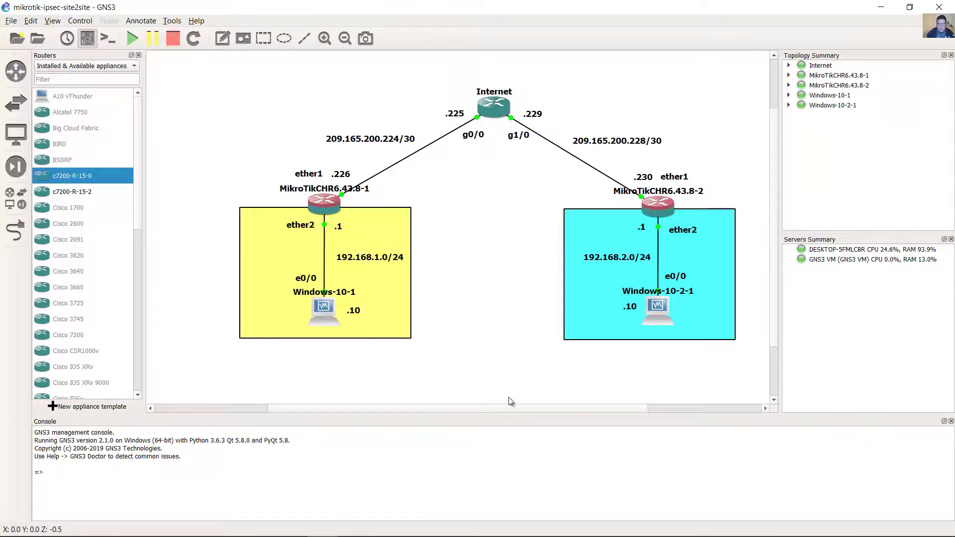
pyautogui.click(416, 525)
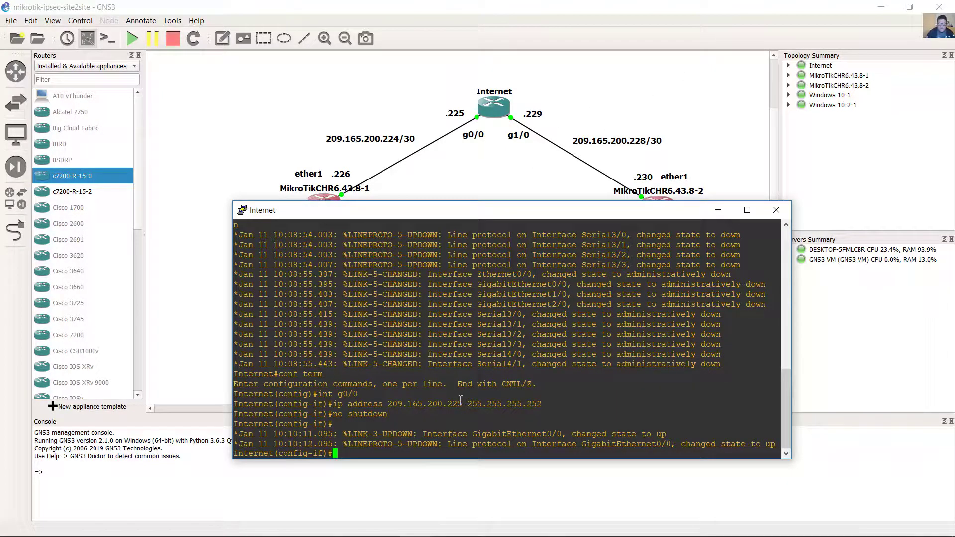
pyautogui.press('Up')
pyautogui.press('Up')
pyautogui.press('Up')
pyautogui.press('Left')
pyautogui.press('Left')
pyautogui.press('Return')
# Step: Assign the IP address 209.165.200.229 with mask 255.255.255.252 to interface g1/0
pyautogui.press('Up')
pyautogui.press('Up')
pyautogui.press('Up')
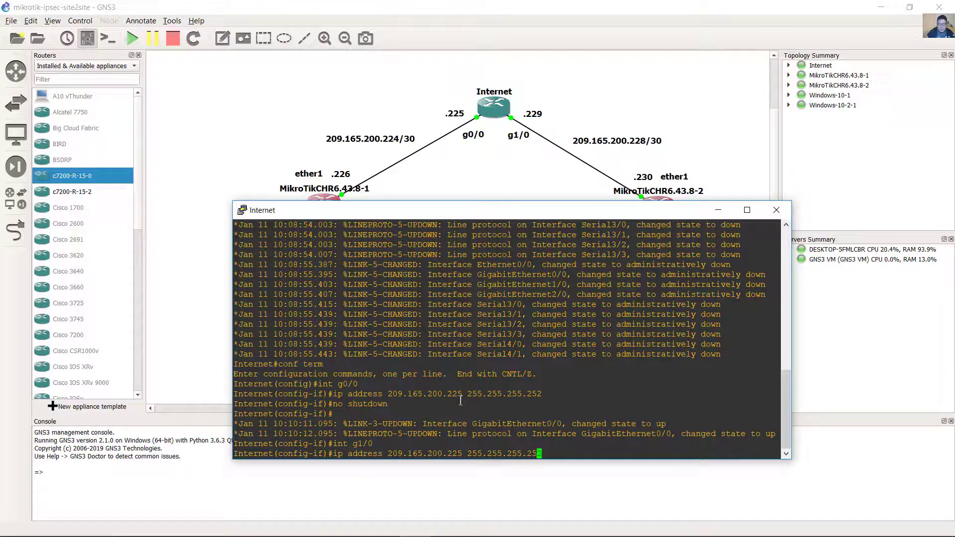
pyautogui.doubleClick(460, 400)
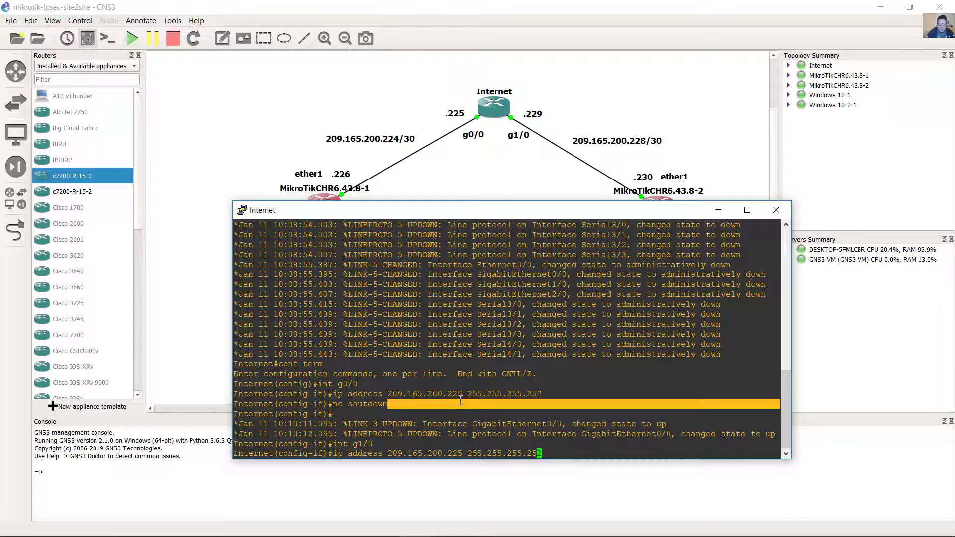
pyautogui.click(461, 400)
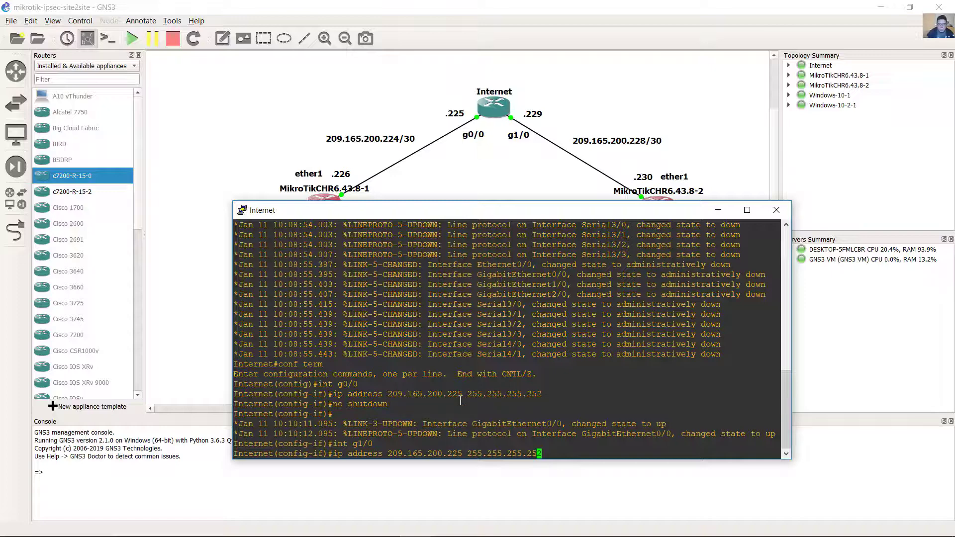
pyautogui.press('Home')
pyautogui.press('End')
pyautogui.press('Delete')
pyautogui.press('BackSpace')
pyautogui.write('3')
pyautogui.write('9')
pyautogui.press('Return')
# Step: Enable interface g1/0 of the Internet router with no shutdown
pyautogui.press('Up')
pyautogui.press('Up')
pyautogui.press('Up')
pyautogui.press('Return')
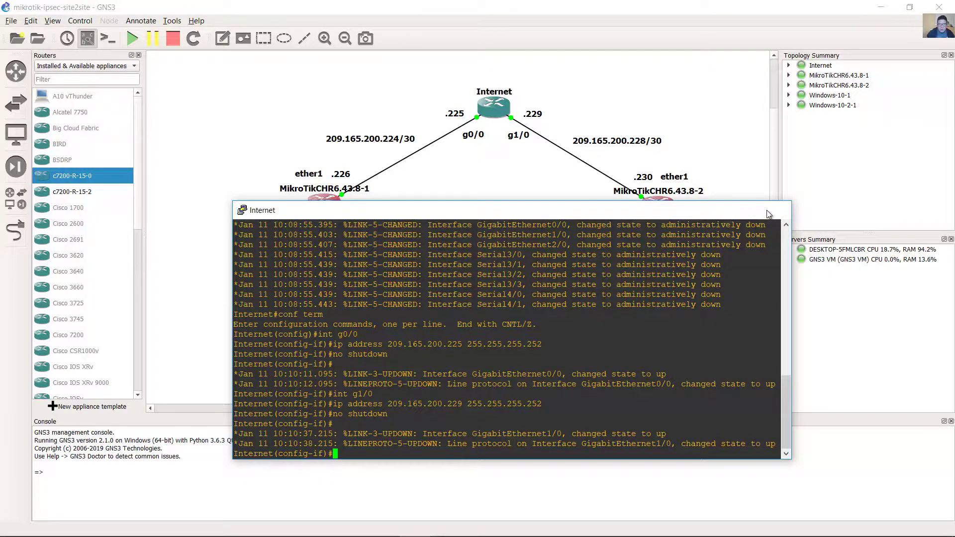
# Step: Leave the Internet router's console and examine the MikroTikCHR6.43.8-1 router and the Windows-10-1 host in the topology
pyautogui.click(718, 209)
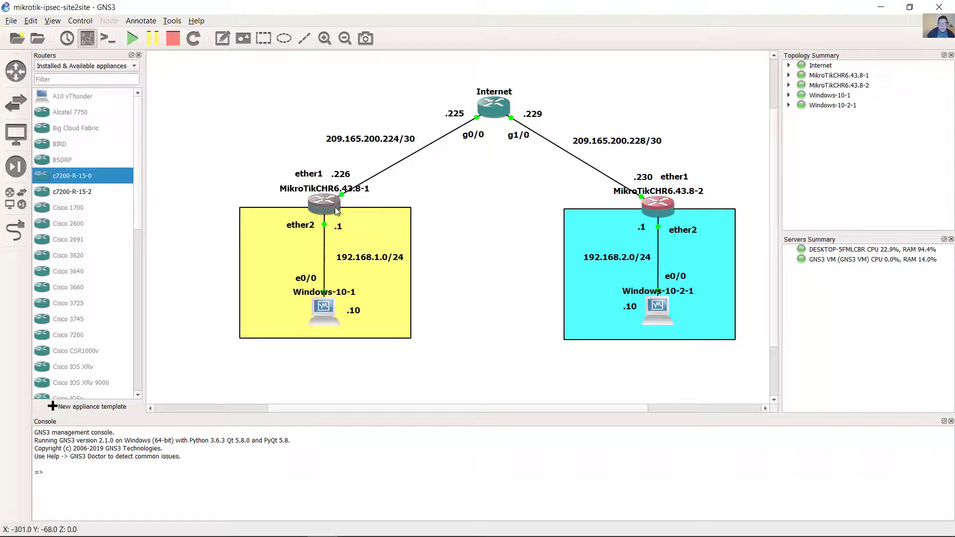
pyautogui.moveTo(414, 188); pyautogui.dragTo(251, 232)
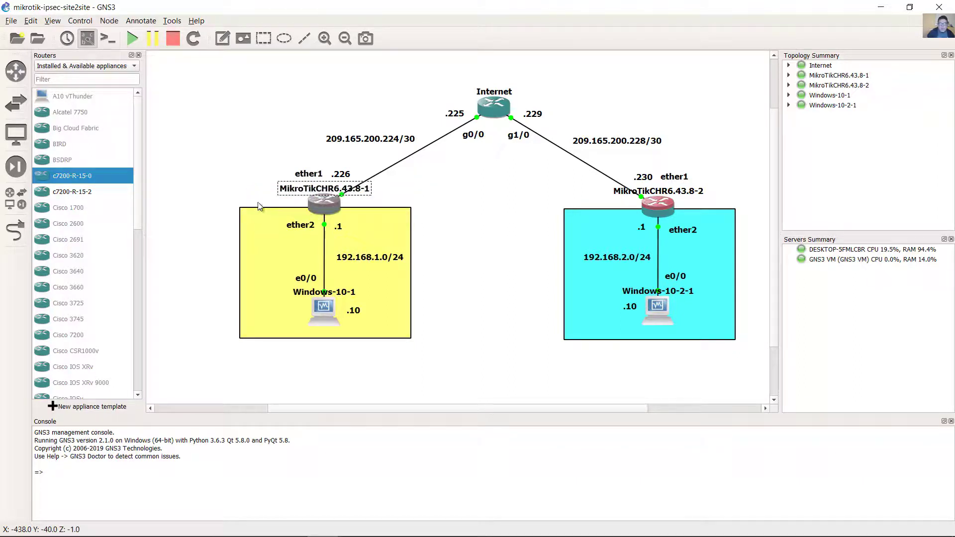
pyautogui.moveTo(393, 196); pyautogui.dragTo(299, 209)
pyautogui.click(405, 199)
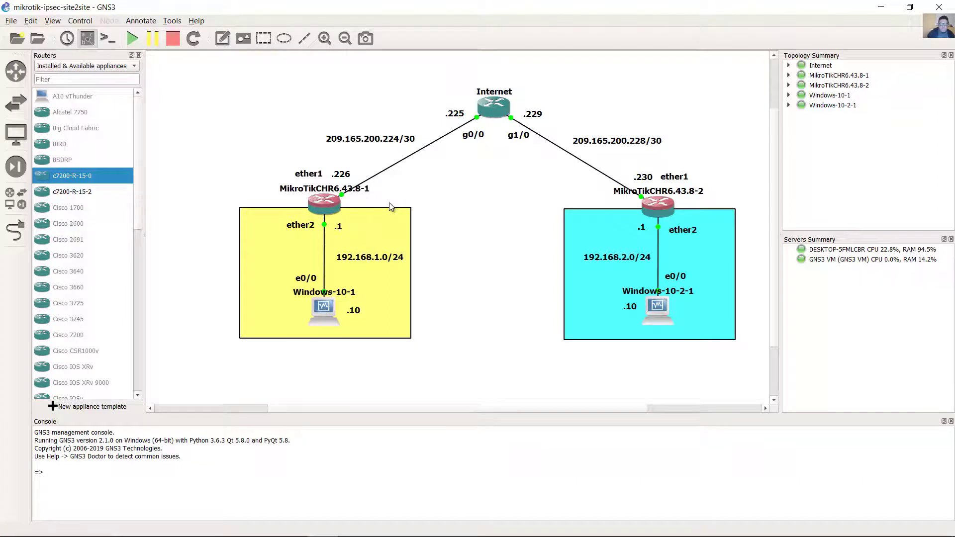
pyautogui.moveTo(444, 288); pyautogui.dragTo(281, 344)
pyautogui.click(321, 368)
pyautogui.moveTo(347, 382); pyautogui.dragTo(290, 286)
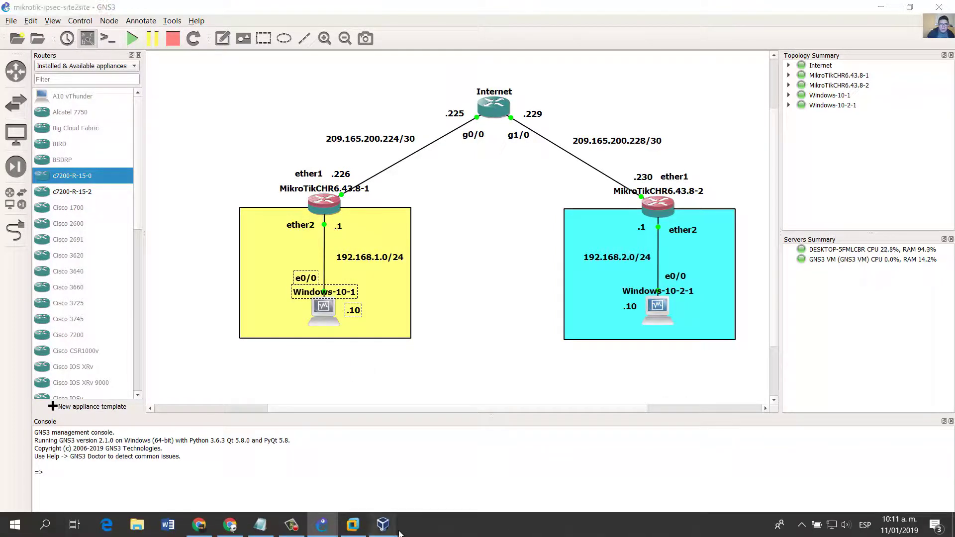
# Step: Switch to the Windows-10 virtual machine in VirtualBox, dismiss its notices and sign in with the account password
pyautogui.moveTo(390, 526)
pyautogui.click(344, 474)
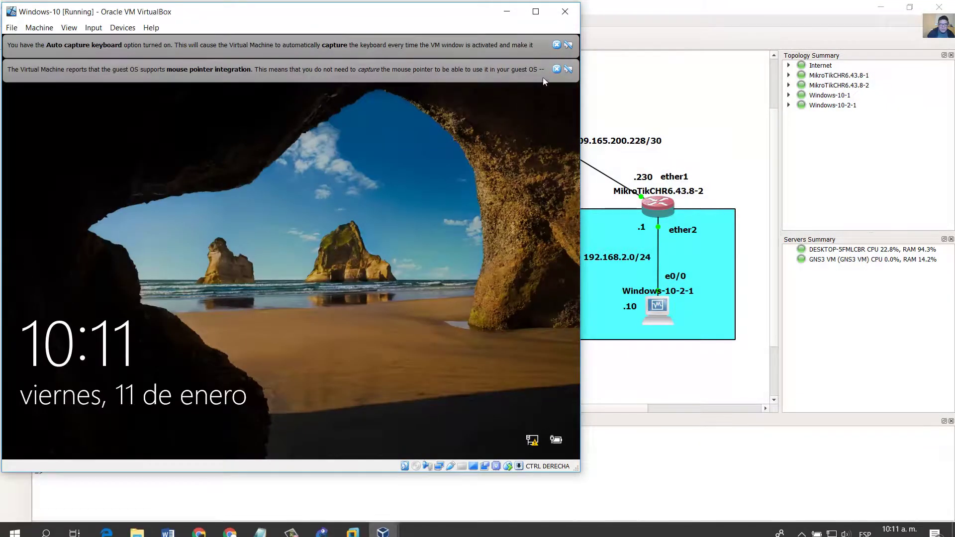
pyautogui.click(558, 46)
pyautogui.click(557, 46)
pyautogui.click(366, 222)
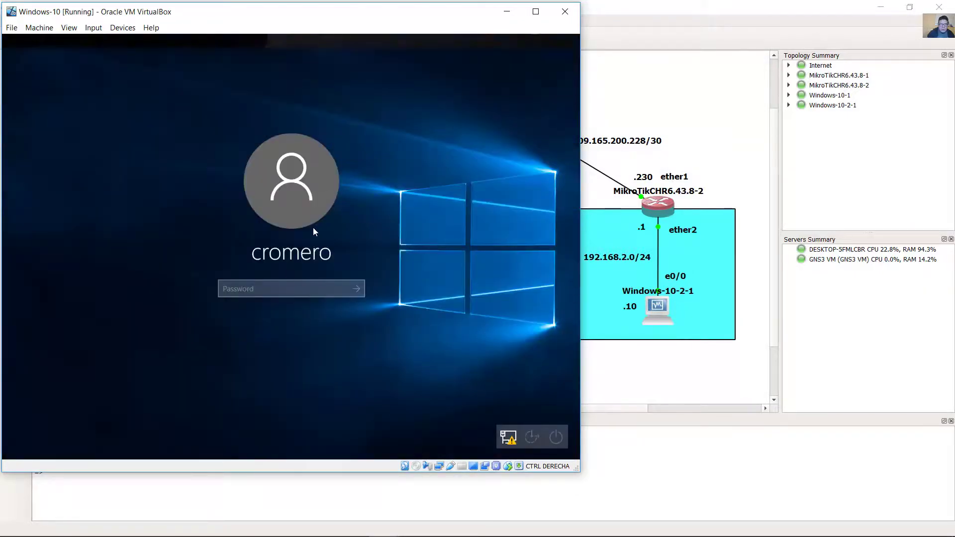
pyautogui.click(281, 287)
pyautogui.write('a')
pyautogui.press('Return')
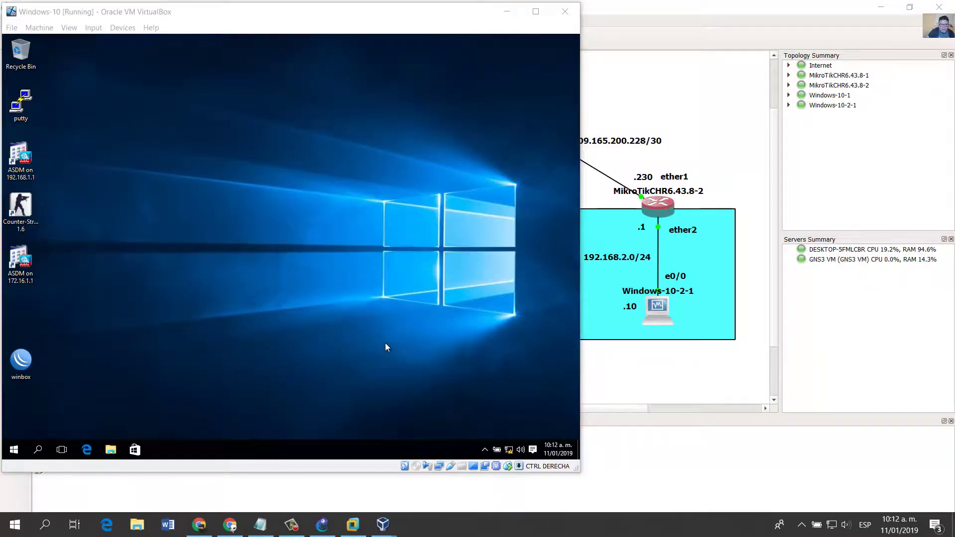
# Step: Open the TCP/IPv4 properties of the Windows-10 machine's Ethernet adapter and check its IP address, subnet mask and default gateway
pyautogui.rightClick(508, 449)
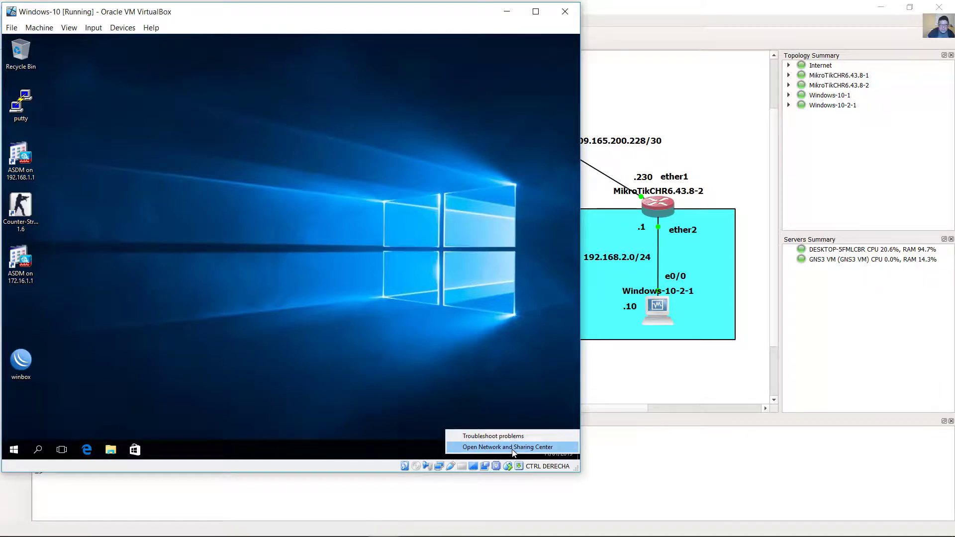
pyautogui.click(514, 448)
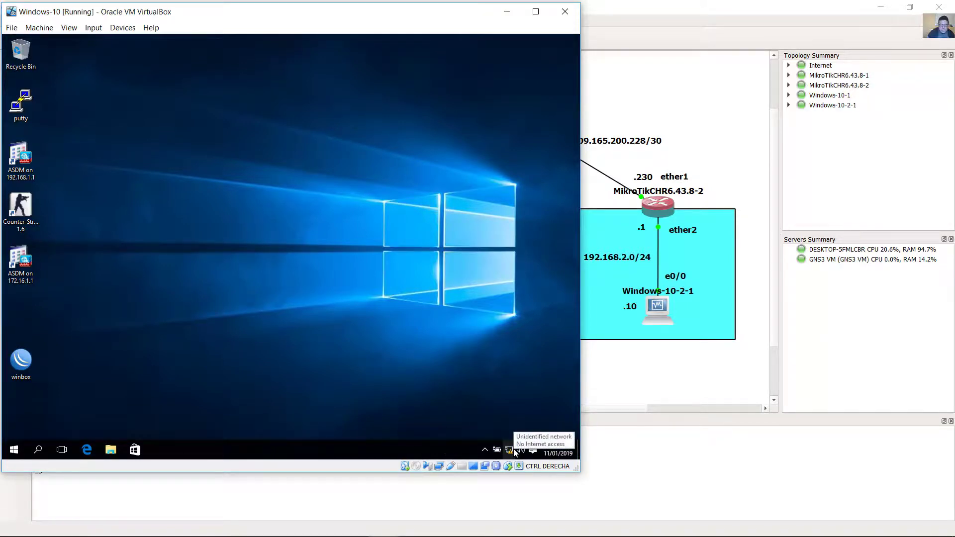
pyautogui.click(149, 155)
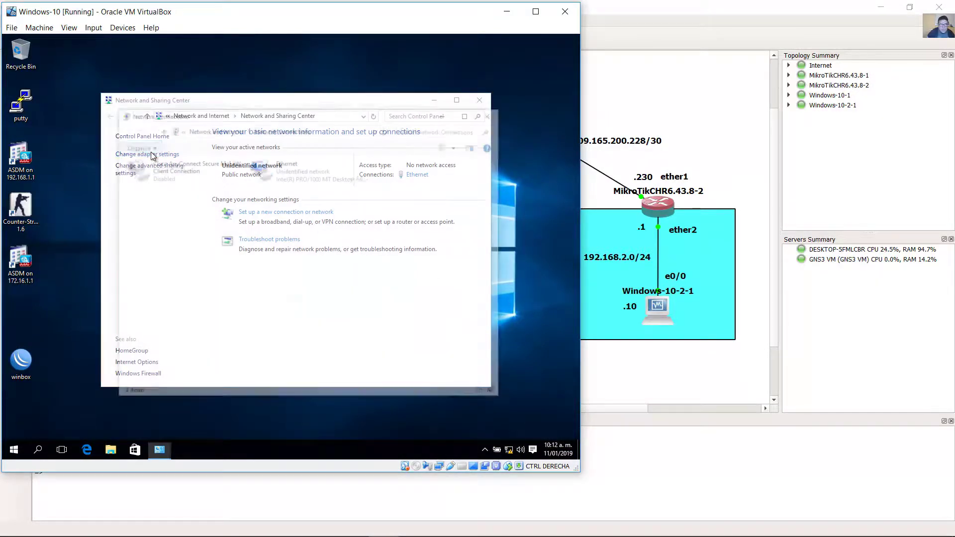
pyautogui.rightClick(282, 174)
pyautogui.click(313, 266)
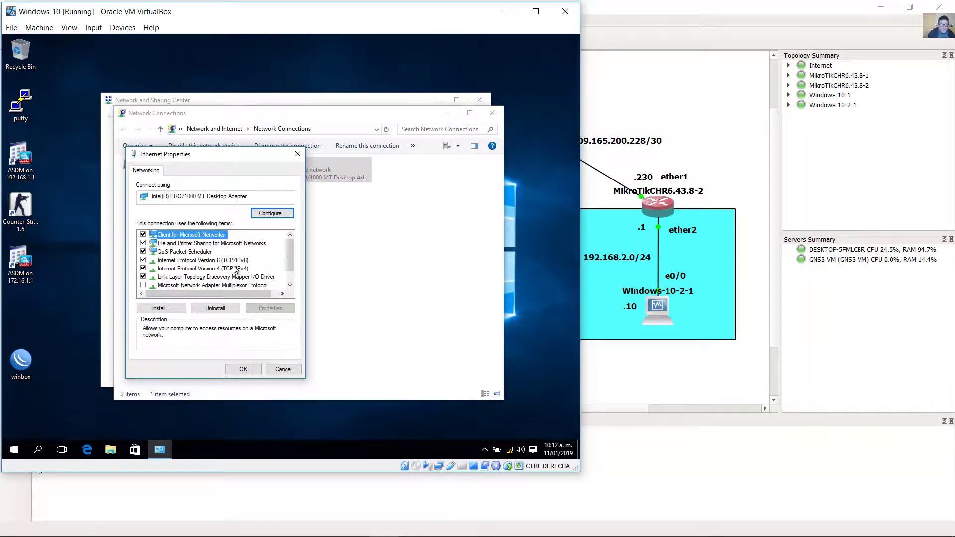
pyautogui.doubleClick(237, 268)
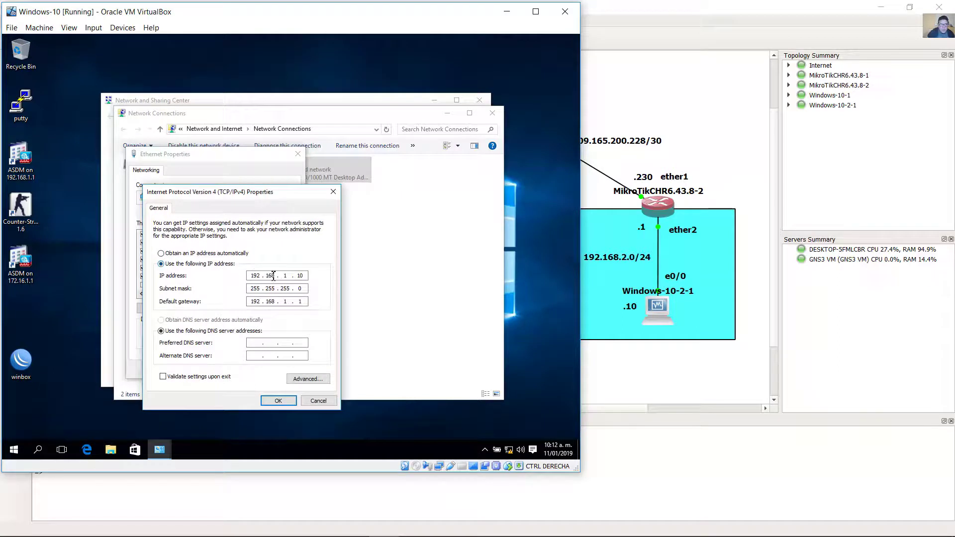
pyautogui.click(291, 277)
pyautogui.doubleClick(307, 275)
pyautogui.click(250, 289)
pyautogui.click(266, 302)
pyautogui.click(259, 277)
# Step: Compare the adapter's settings with the Windows-10-1 labels in the GNS3 topology, and close the virtual machine's network dialogs without changes
pyautogui.hotkey('alt', 'Tab')
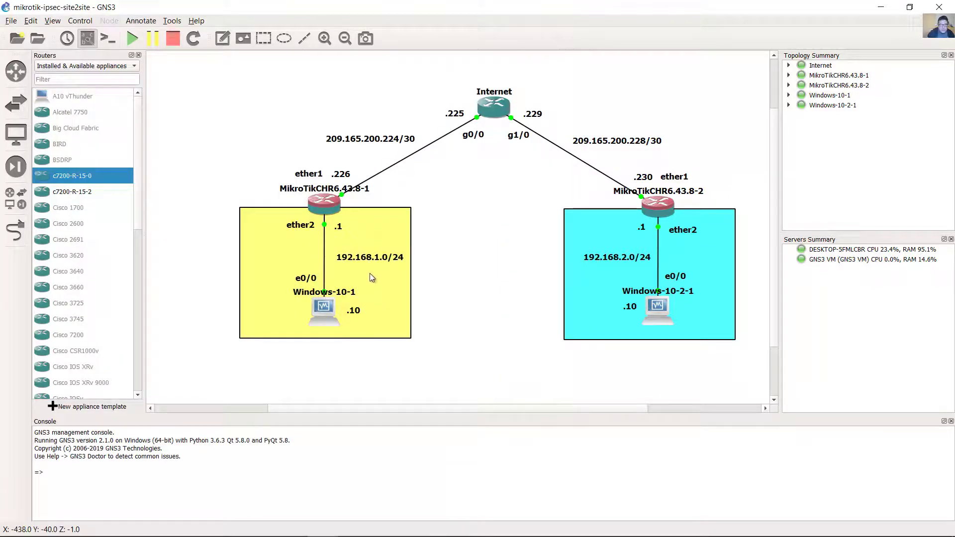
pyautogui.moveTo(372, 258); pyautogui.dragTo(373, 261)
pyautogui.click(357, 312)
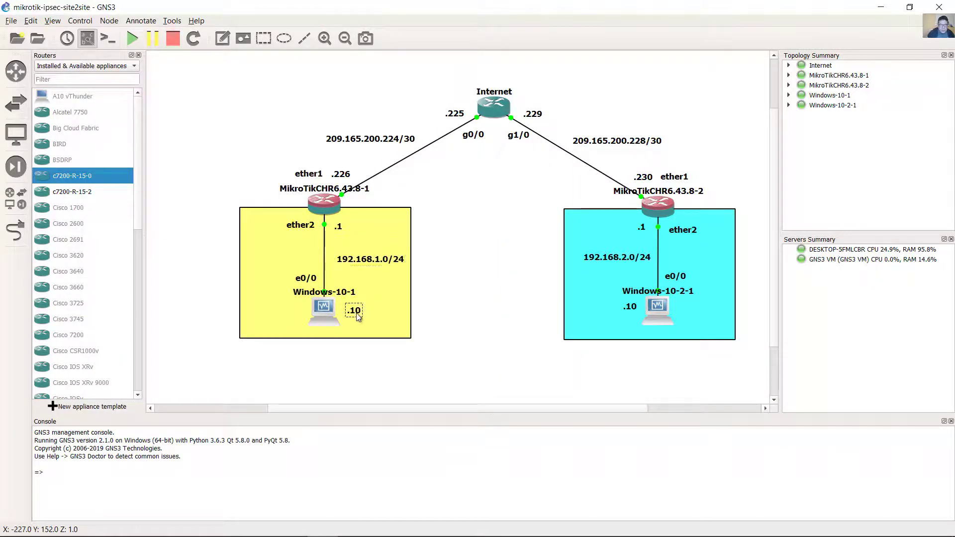
pyautogui.moveTo(357, 316); pyautogui.dragTo(357, 312)
pyautogui.moveTo(366, 535)
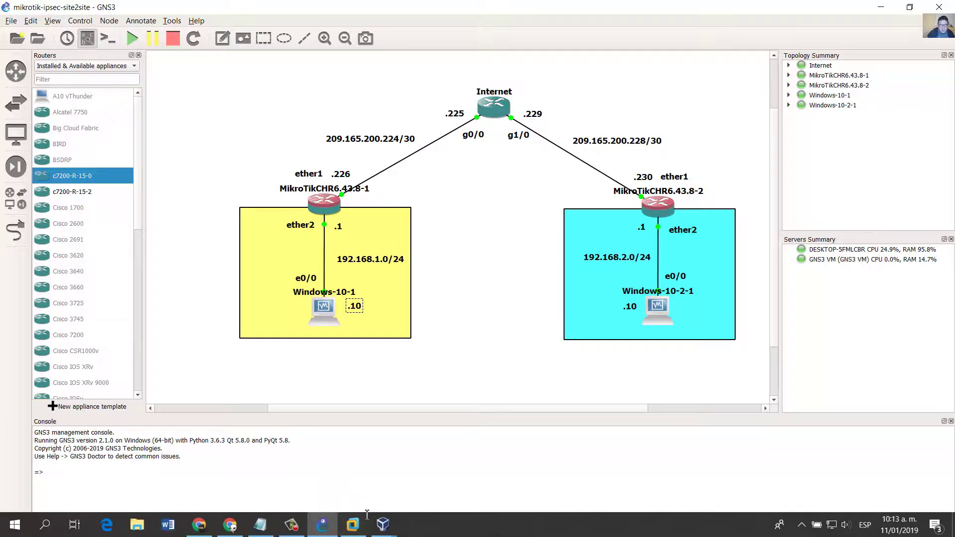
pyautogui.click(336, 437)
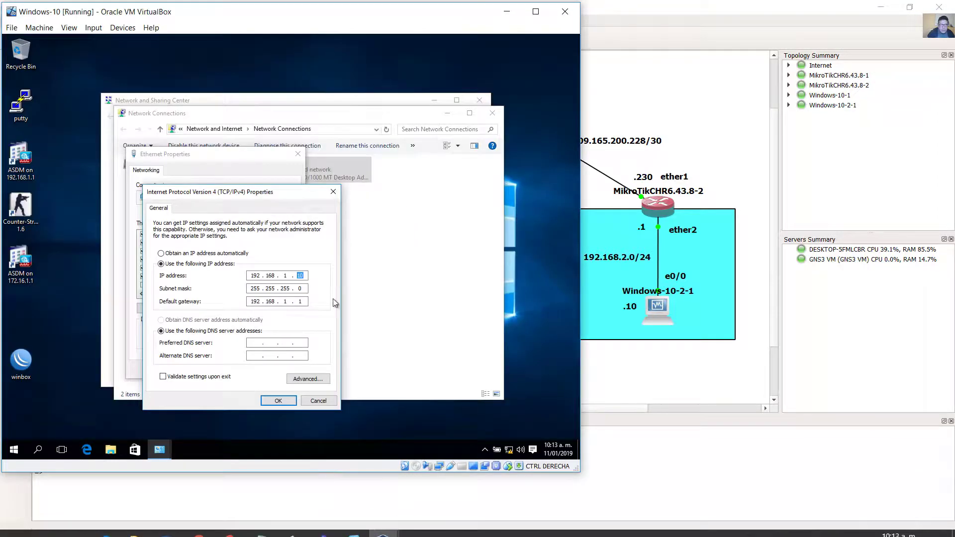
pyautogui.click(317, 401)
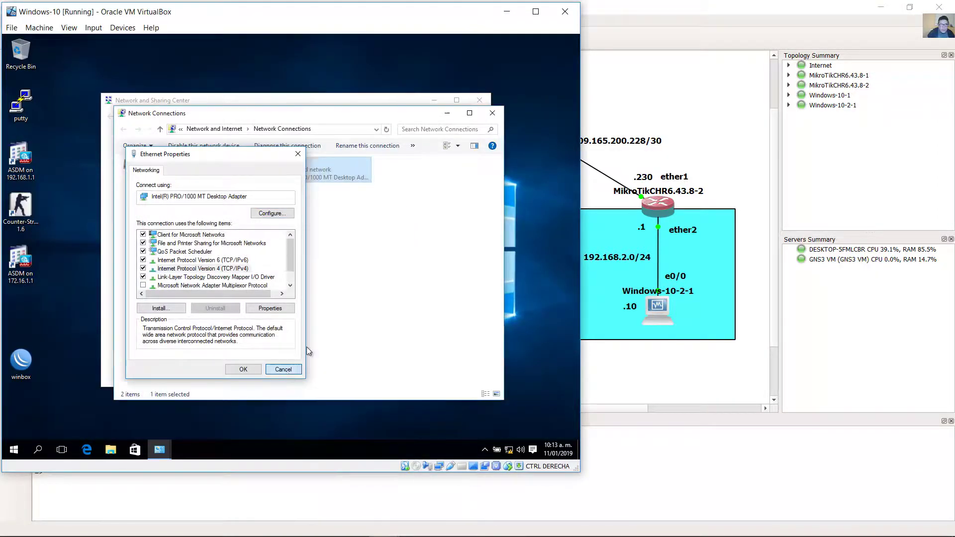
pyautogui.click(490, 113)
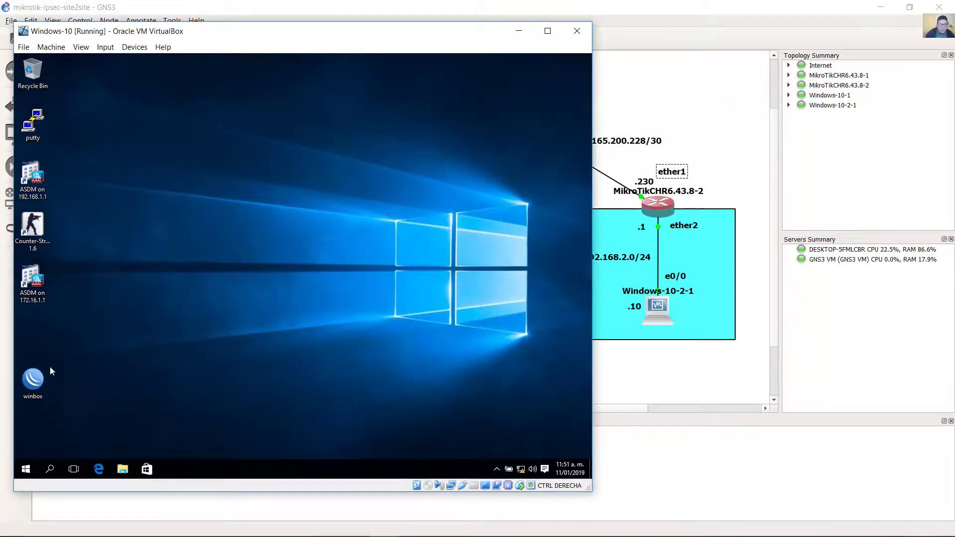
# Step: Launch WinBox, connect to the discovered MikroTik neighbor as admin with an empty password, and enlarge the session window
pyautogui.doubleClick(33, 380)
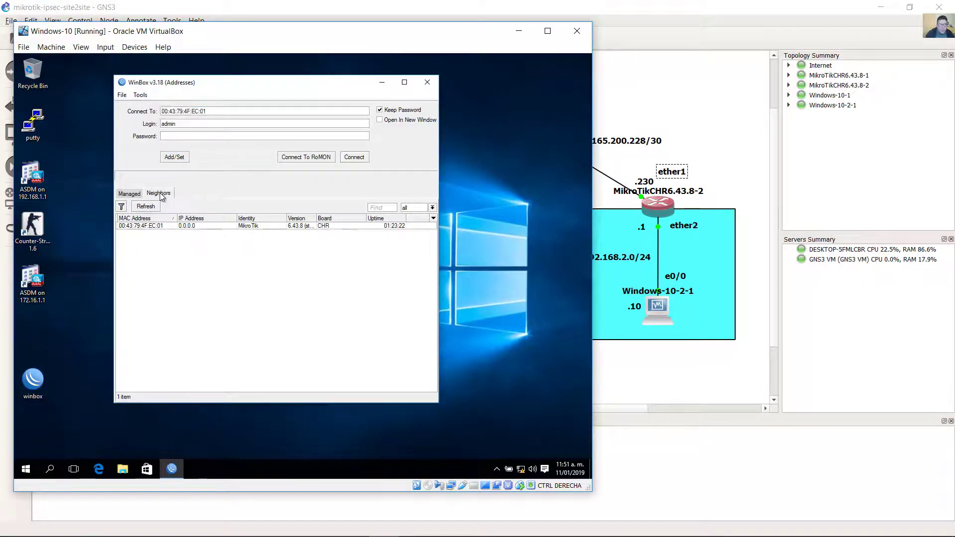
pyautogui.click(149, 226)
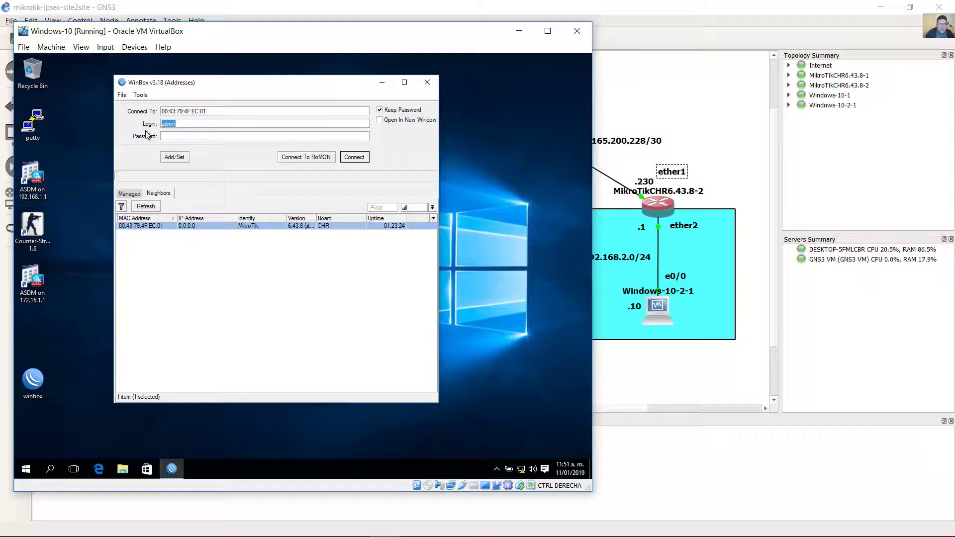
pyautogui.click(174, 138)
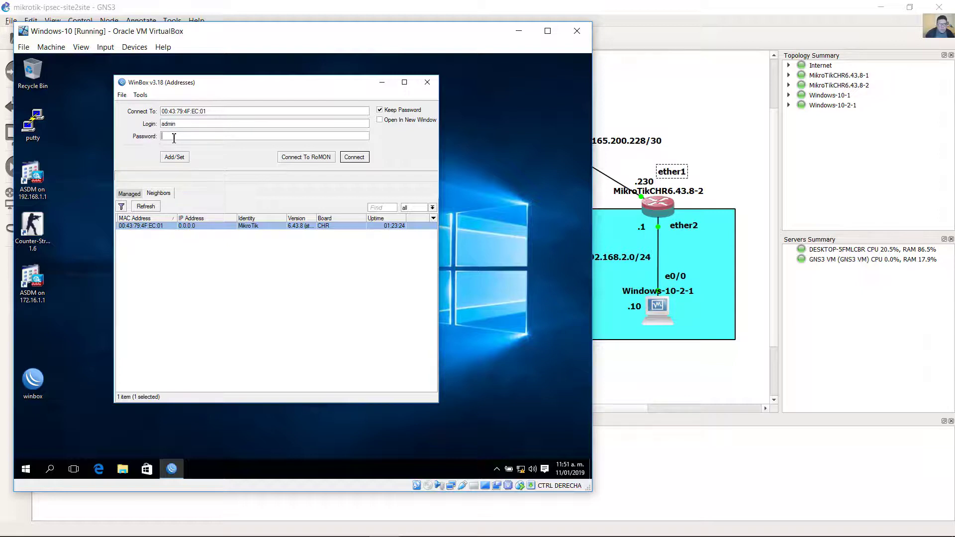
pyautogui.click(353, 158)
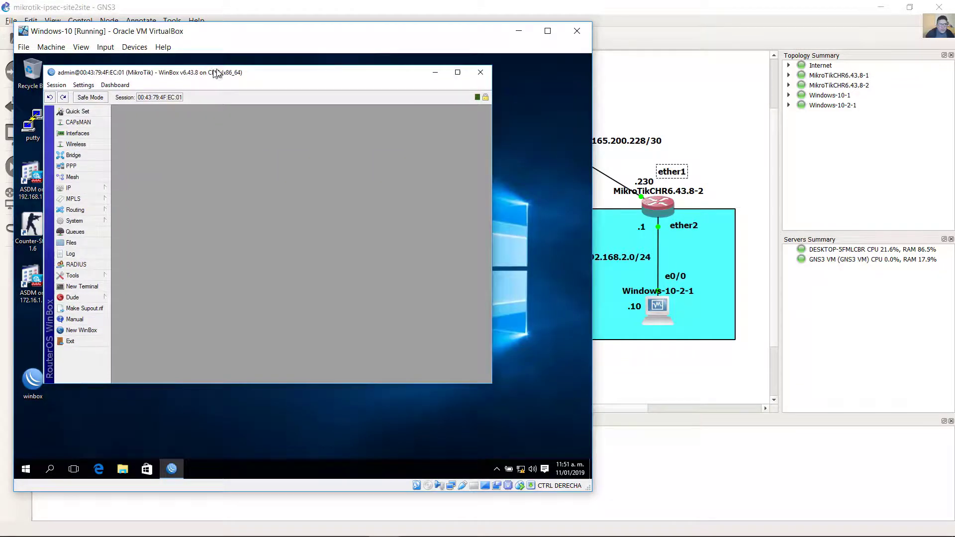
pyautogui.moveTo(502, 387); pyautogui.dragTo(575, 477)
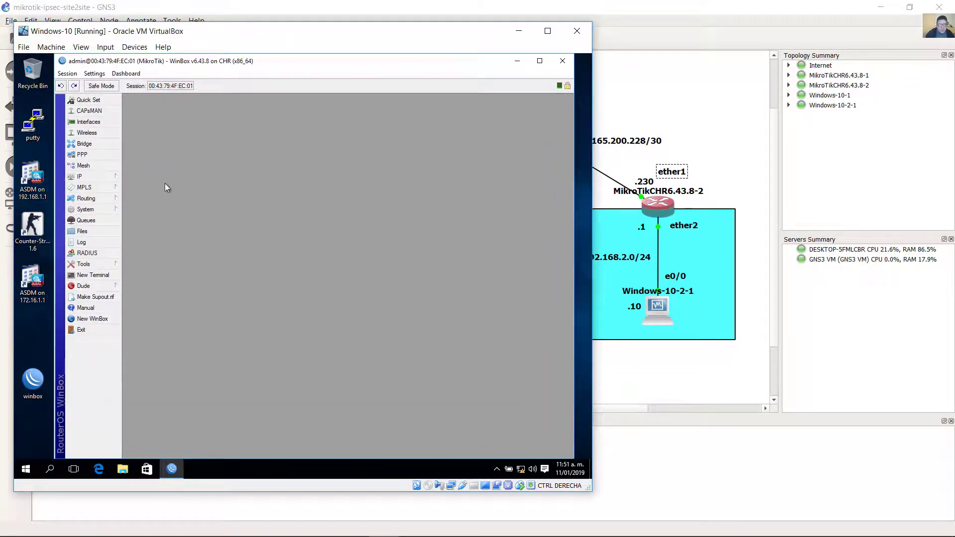
# Step: Open the MikroTik router's IP address list and enlarge its window
pyautogui.click(107, 178)
pyautogui.click(140, 200)
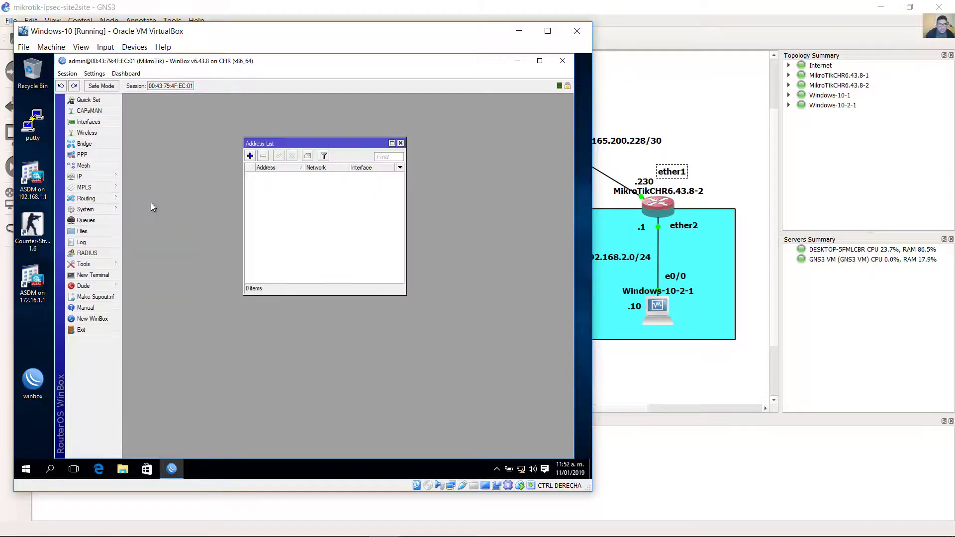
pyautogui.moveTo(243, 297); pyautogui.dragTo(160, 370)
# Step: Check the ether1 and .226 labels of MikroTikCHR6.43.8-1 in the GNS3 topology and return to the Windows-10 machine
pyautogui.click(706, 103)
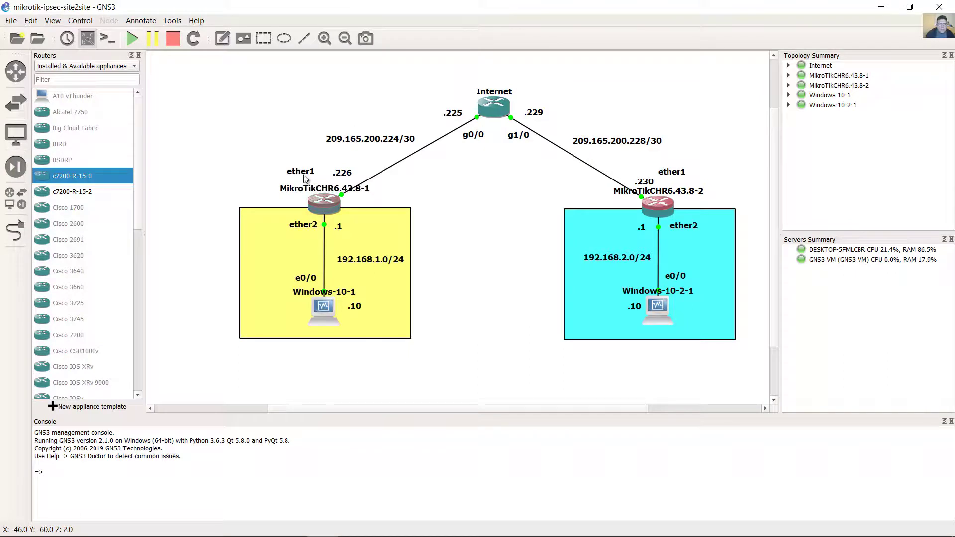
pyautogui.click(301, 173)
pyautogui.moveTo(305, 177); pyautogui.dragTo(310, 177)
pyautogui.click(486, 88)
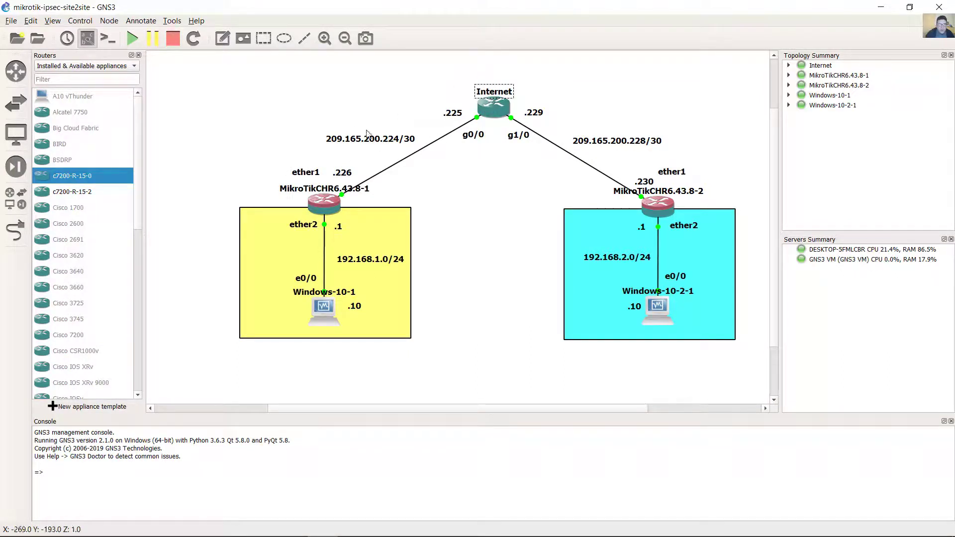
pyautogui.click(343, 173)
pyautogui.moveTo(343, 174); pyautogui.dragTo(341, 173)
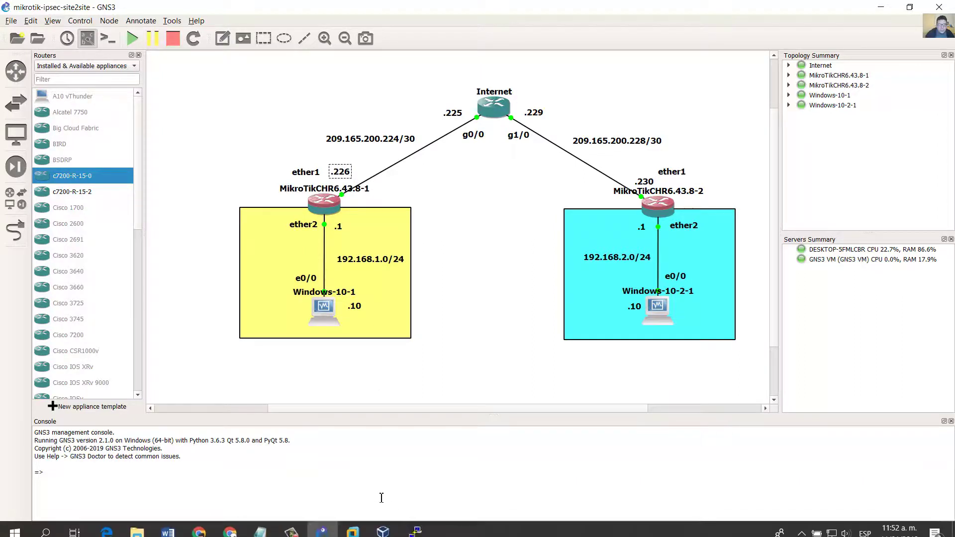
pyautogui.moveTo(386, 531)
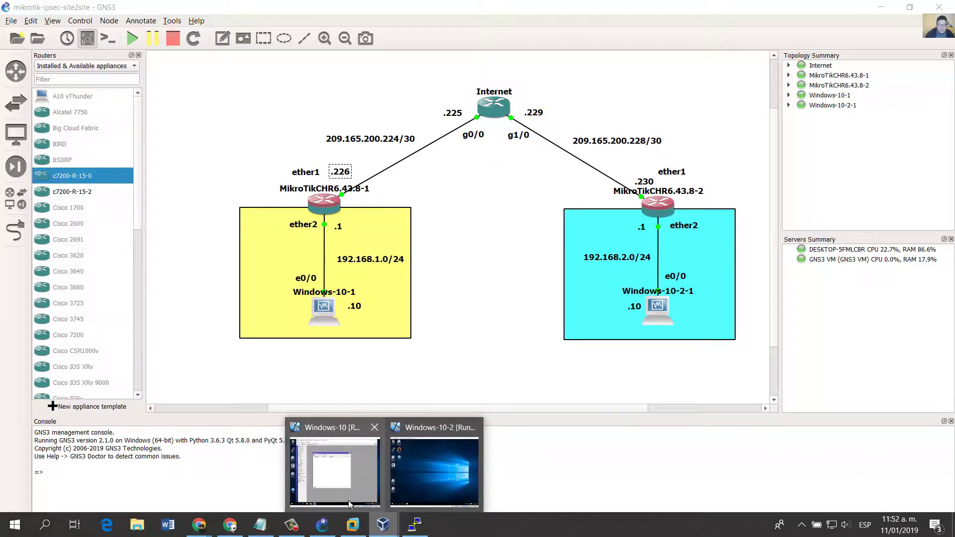
pyautogui.click(334, 473)
# Step: Add the IP address 209.165.200.226/30 to interface ether1 of the MikroTik router
pyautogui.click(167, 155)
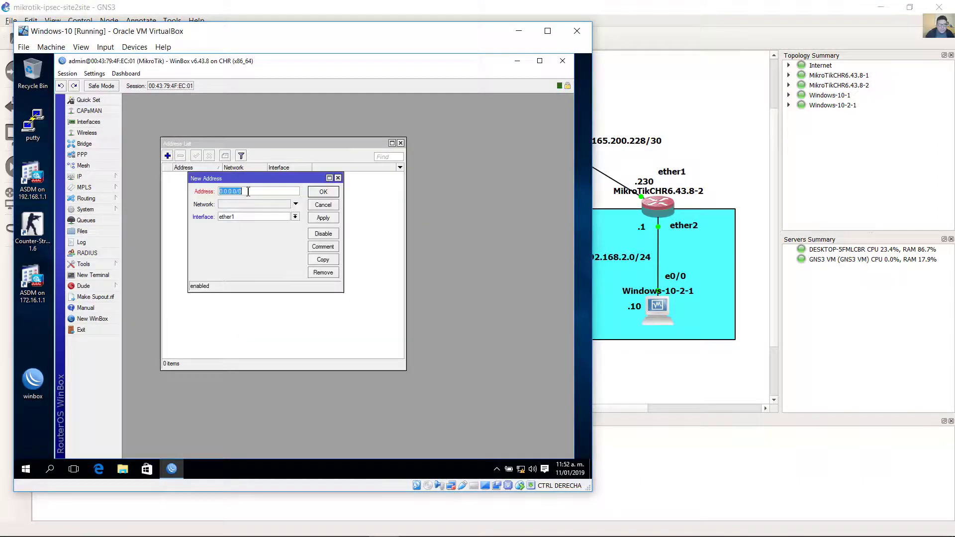
pyautogui.moveTo(236, 192); pyautogui.dragTo(190, 193)
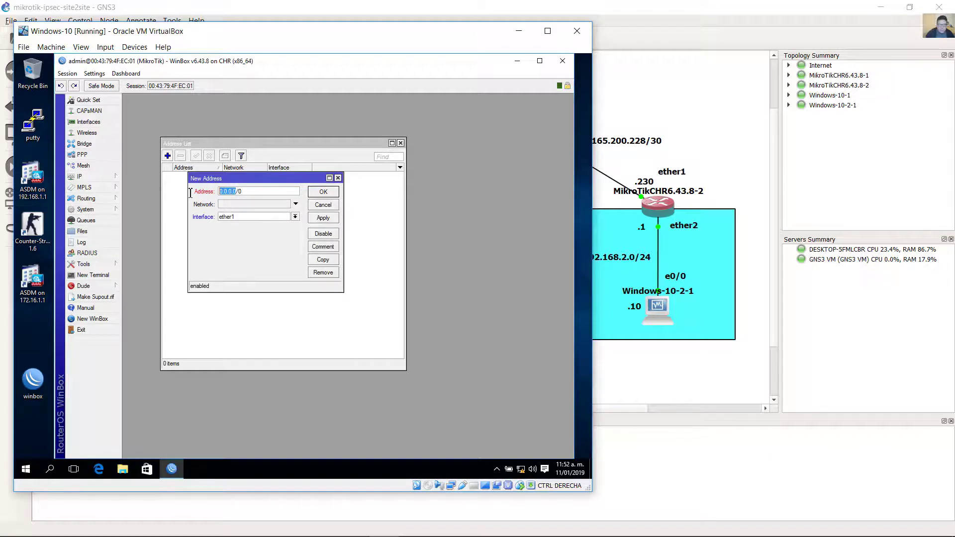
pyautogui.write('1')
pyautogui.press('BackSpace')
pyautogui.press('BackSpace')
pyautogui.press('BackSpace')
pyautogui.press('BackSpace')
pyautogui.press('BackSpace')
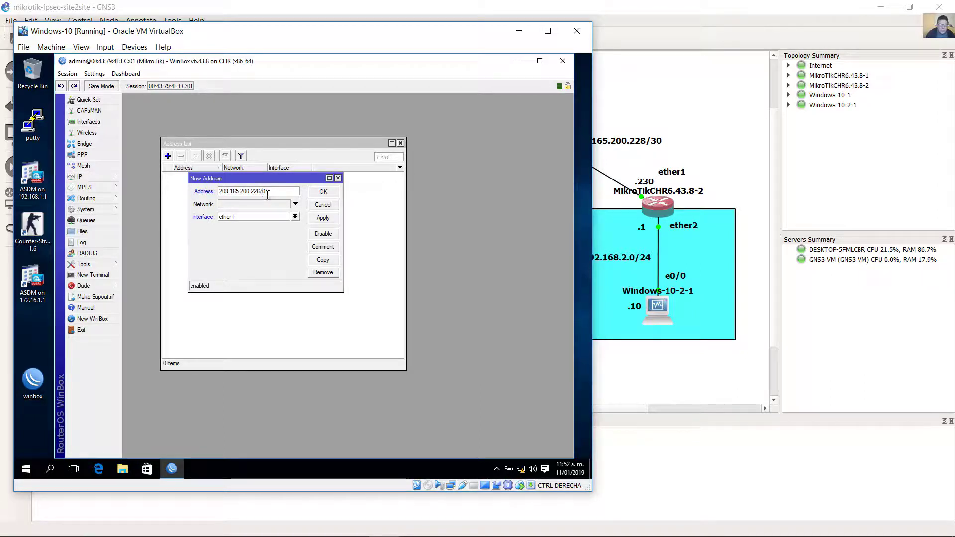
pyautogui.moveTo(262, 192); pyautogui.dragTo(283, 190)
pyautogui.write('30')
pyautogui.click(319, 219)
pyautogui.click(324, 192)
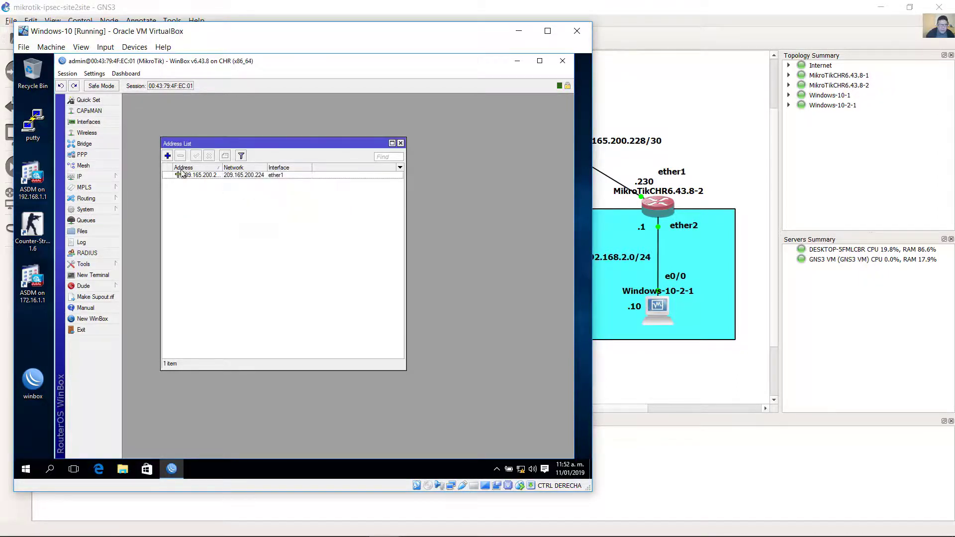
# Step: Create a new address entry for interface ether2 with the address 192.168.1.1/24
pyautogui.click(168, 156)
pyautogui.moveTo(274, 178); pyautogui.dragTo(277, 196)
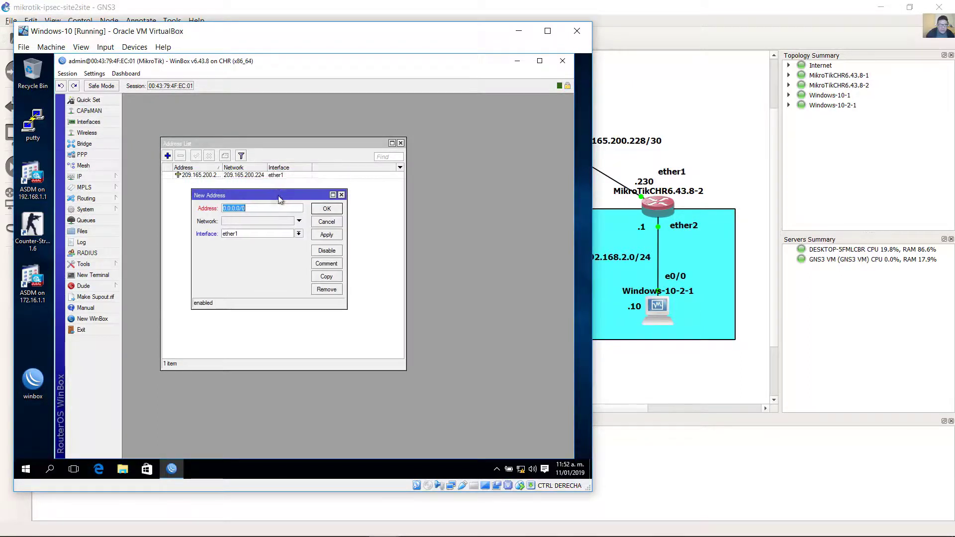
pyautogui.click(298, 235)
pyautogui.click(254, 248)
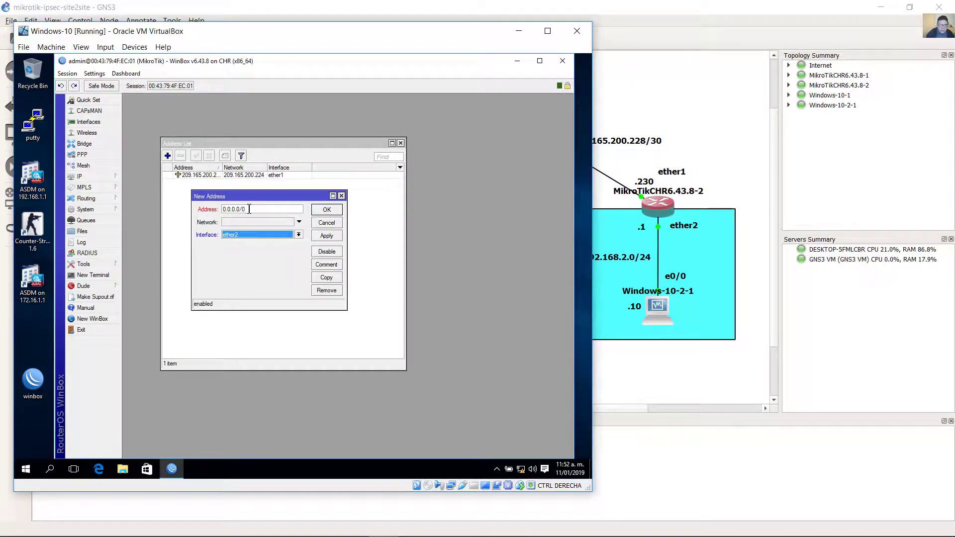
pyautogui.moveTo(240, 209); pyautogui.dragTo(177, 209)
pyautogui.write('192.168.')
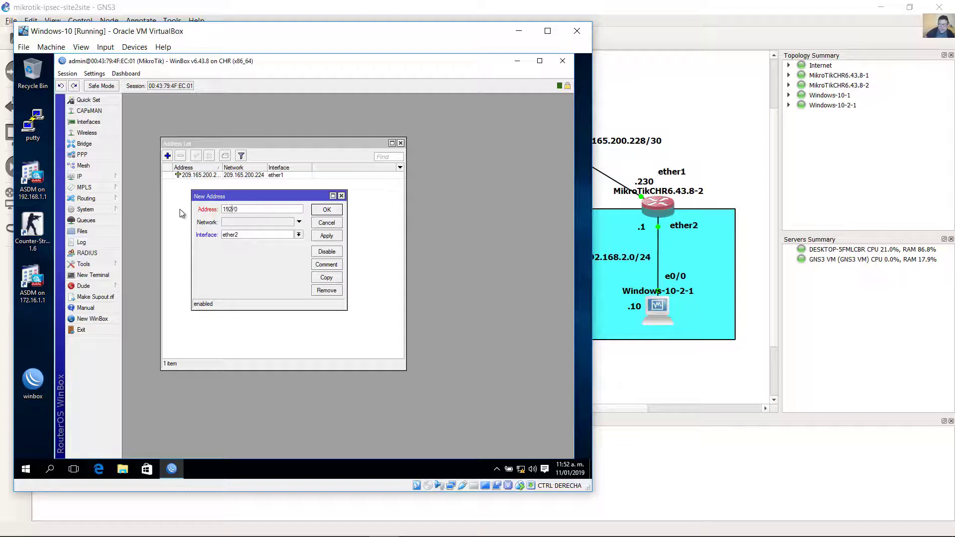
pyautogui.write('1.1')
# Step: Check the 192.168.1.0/24, .1 and ether2 labels in the GNS3 topology, then save the ether2 address entry on the Windows-10 machine
pyautogui.hotkey('alt', 'Tab')
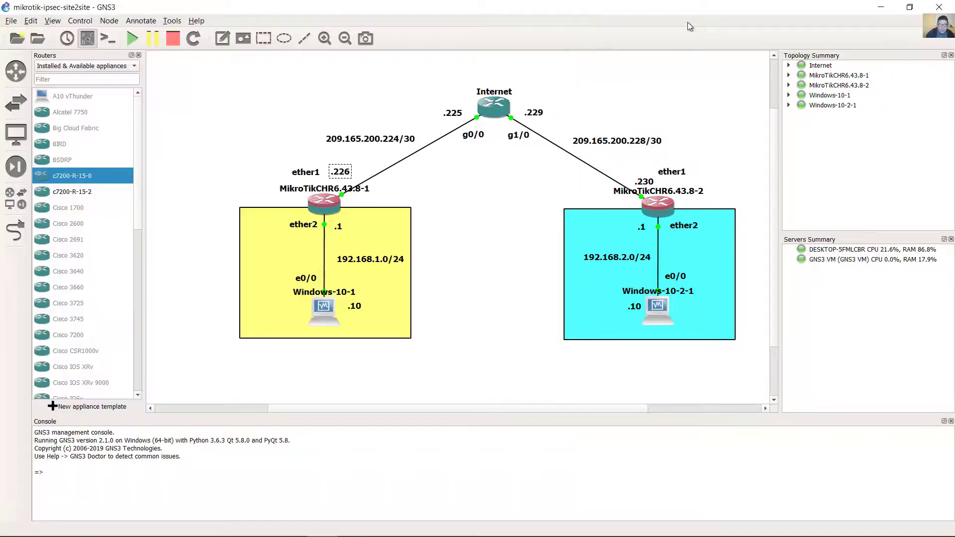
pyautogui.click(375, 263)
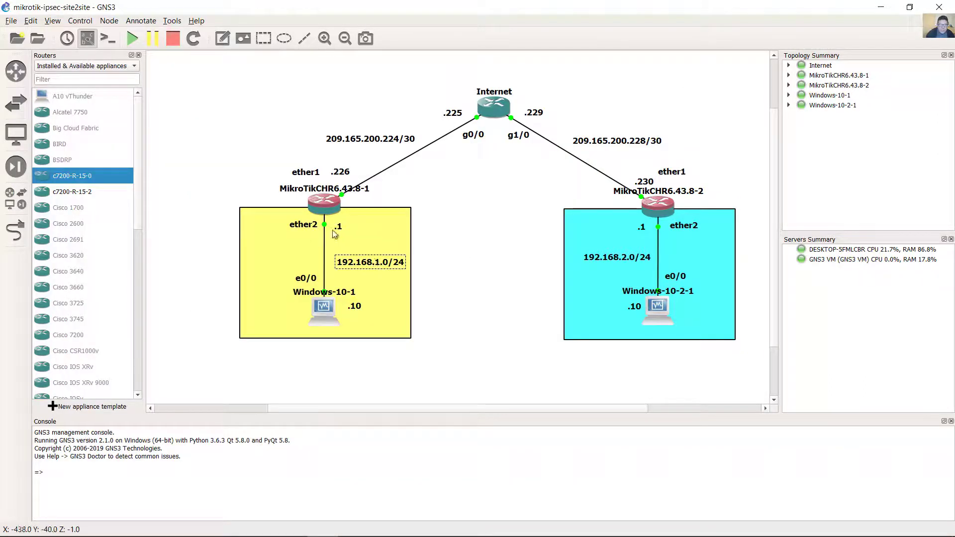
pyautogui.moveTo(339, 227); pyautogui.dragTo(310, 224)
pyautogui.click(309, 226)
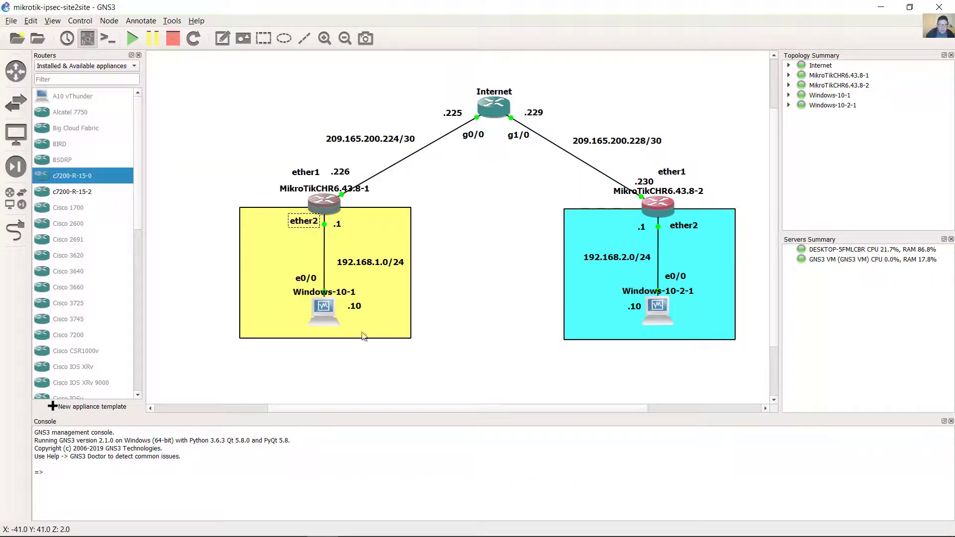
pyautogui.moveTo(386, 531)
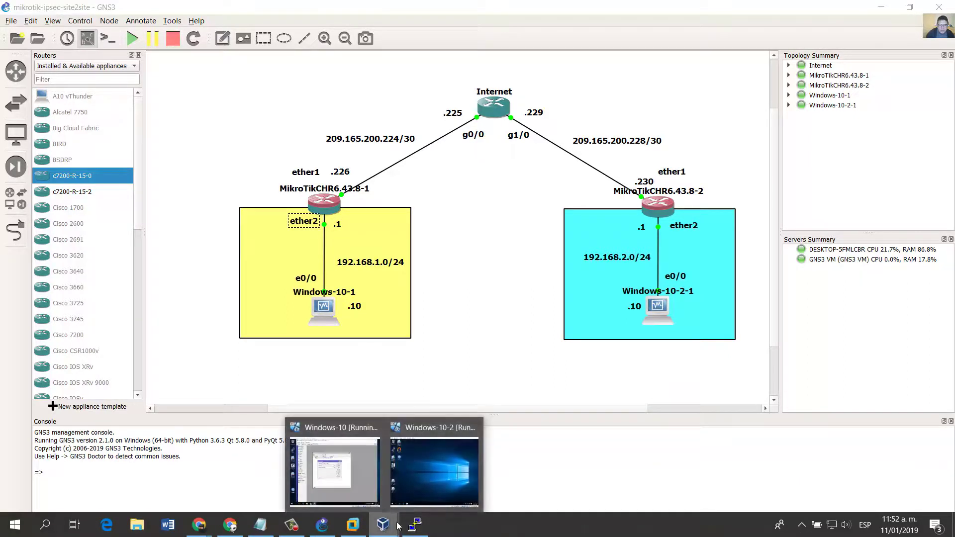
pyautogui.click(437, 455)
pyautogui.click(329, 236)
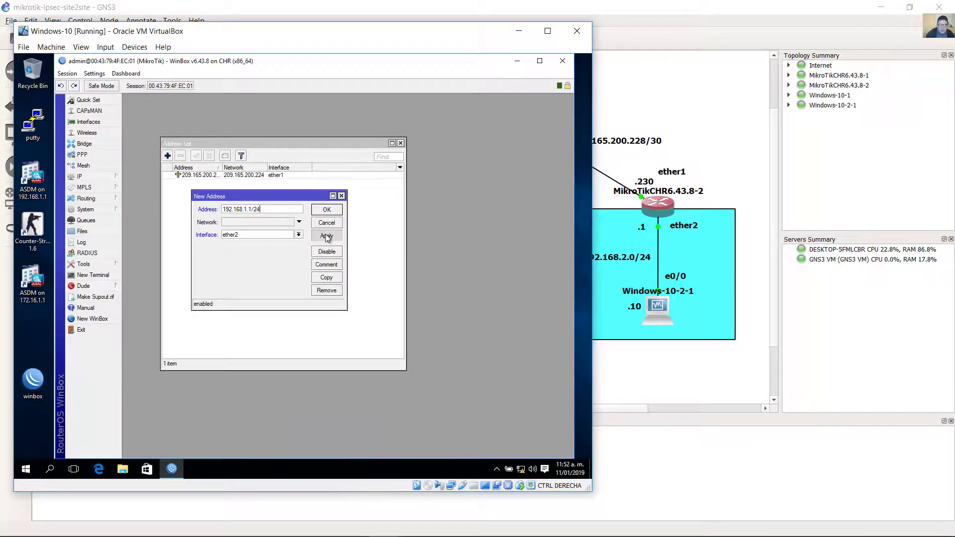
pyautogui.click(325, 210)
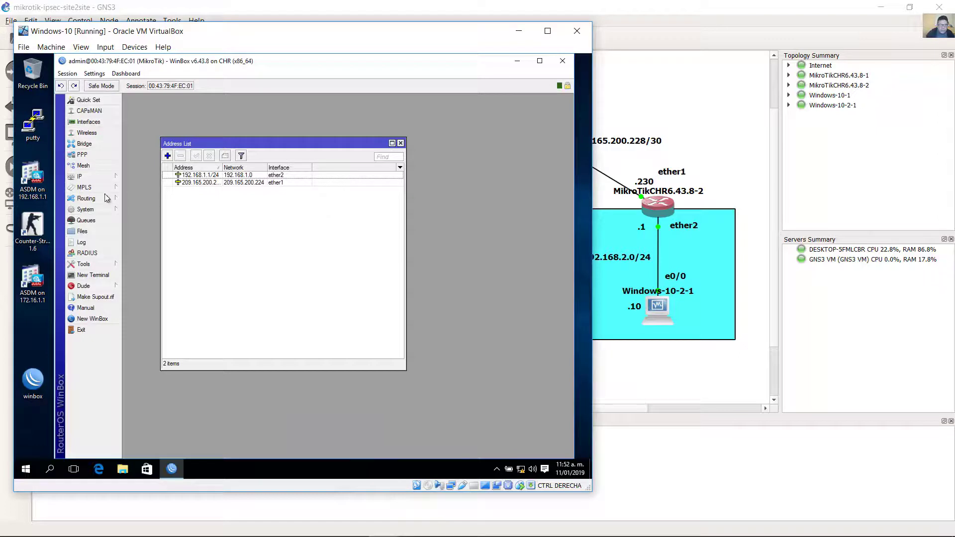
# Step: Open the MikroTik router's route list and start a new route with destination 0.0.0.0/0
pyautogui.click(98, 177)
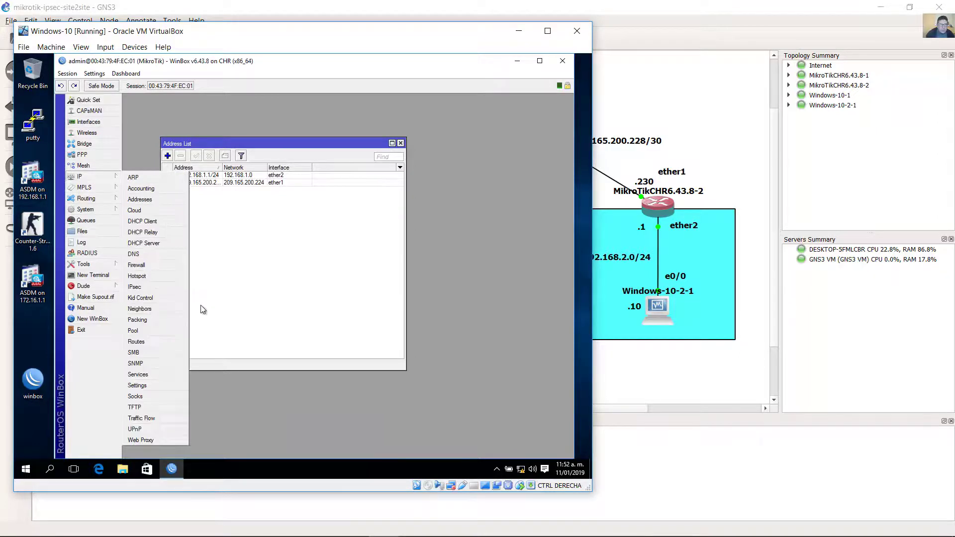
pyautogui.click(156, 341)
pyautogui.moveTo(245, 159); pyautogui.dragTo(294, 205)
pyautogui.click(178, 221)
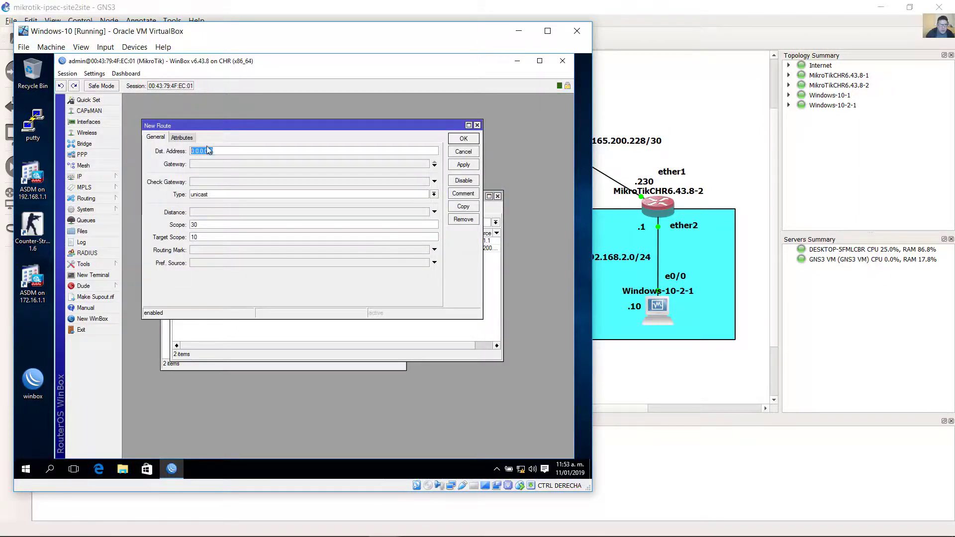
pyautogui.click(408, 168)
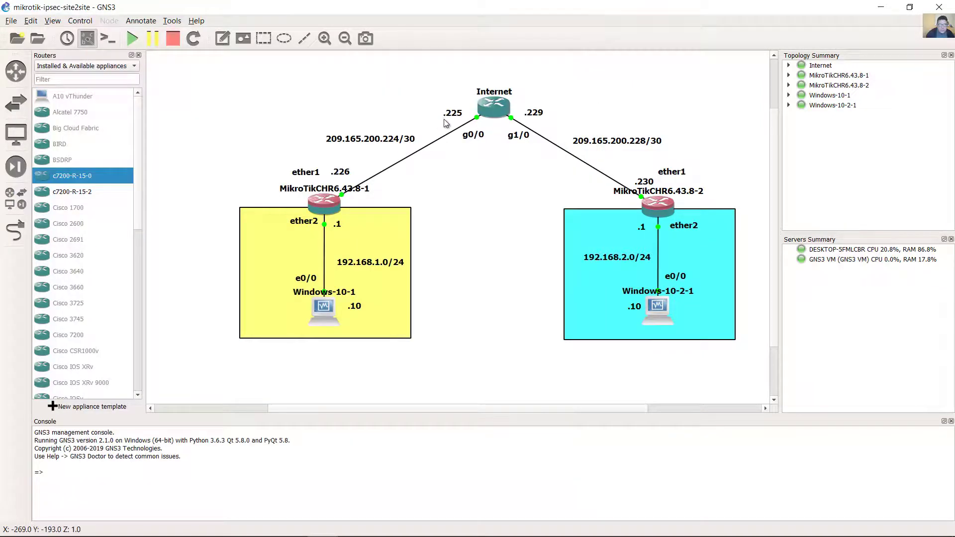
# Step: Check the Internet router's .225 label in GNS3 and save the default route with gateway 209.165.200.225
pyautogui.click(450, 116)
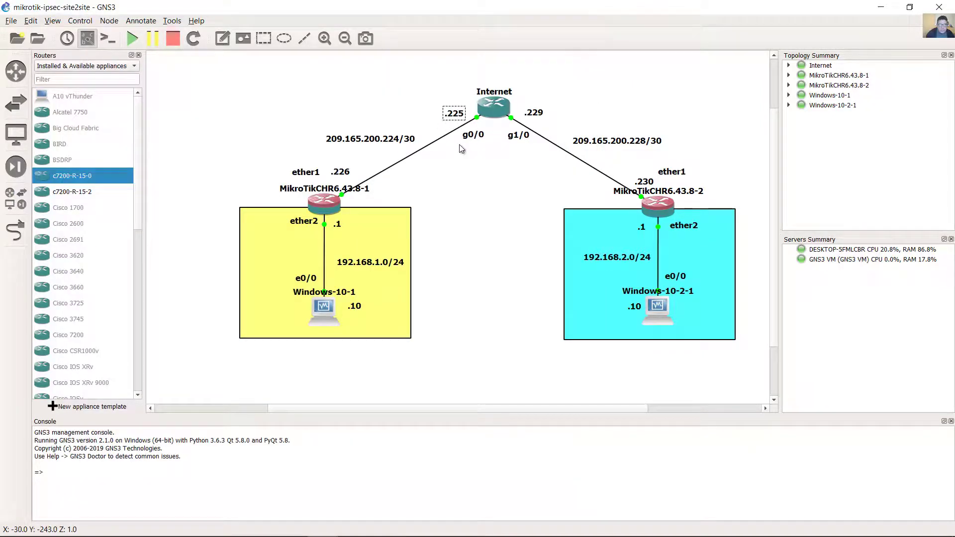
pyautogui.moveTo(428, 533)
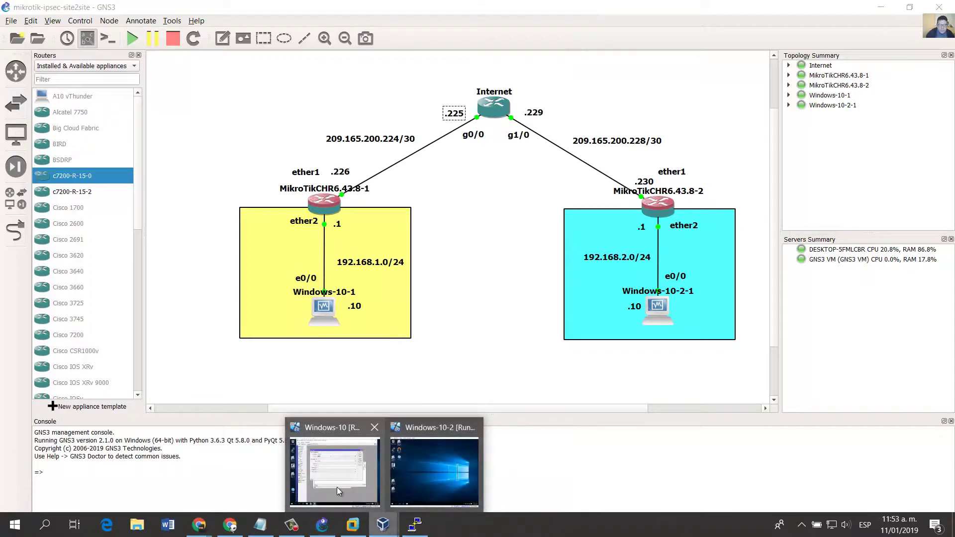
pyautogui.click(336, 488)
pyautogui.write('209.165.200.225')
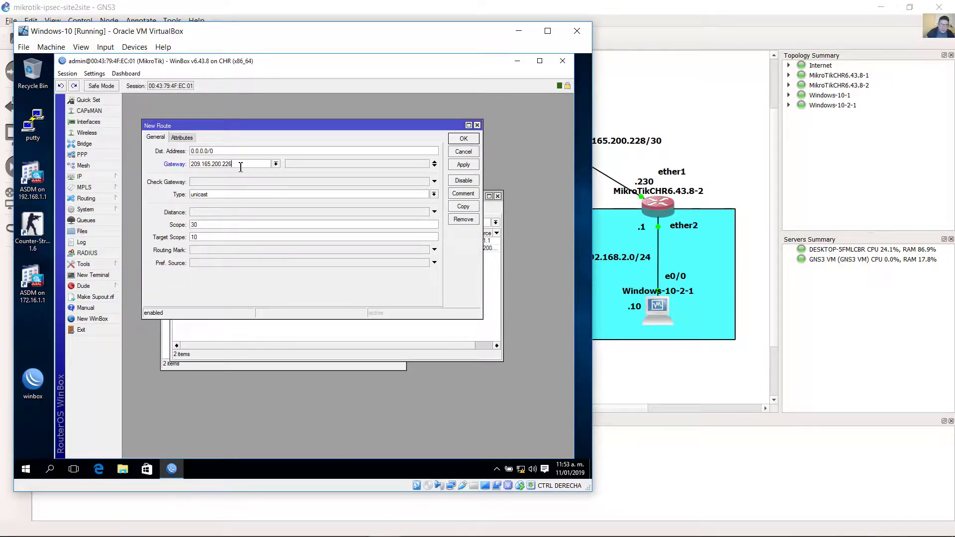
pyautogui.click(460, 167)
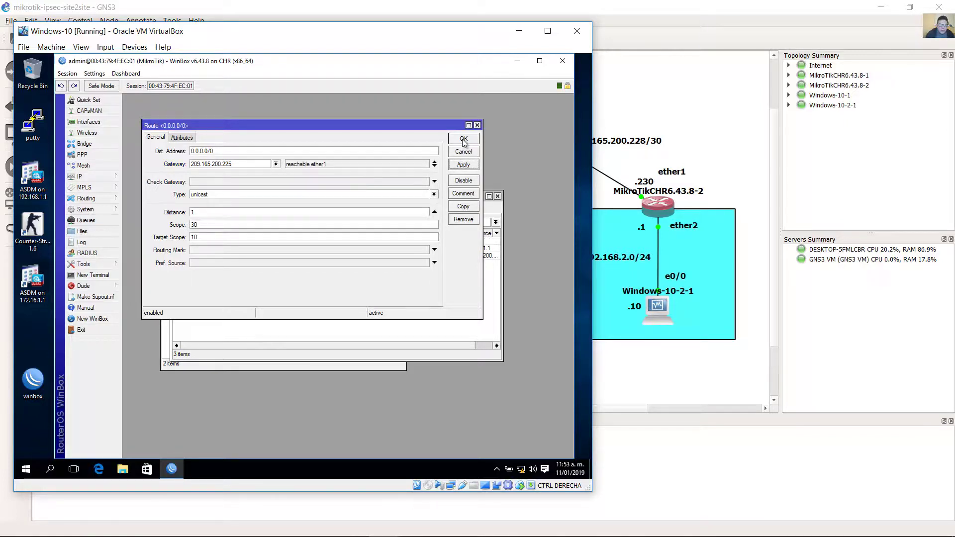
pyautogui.click(463, 141)
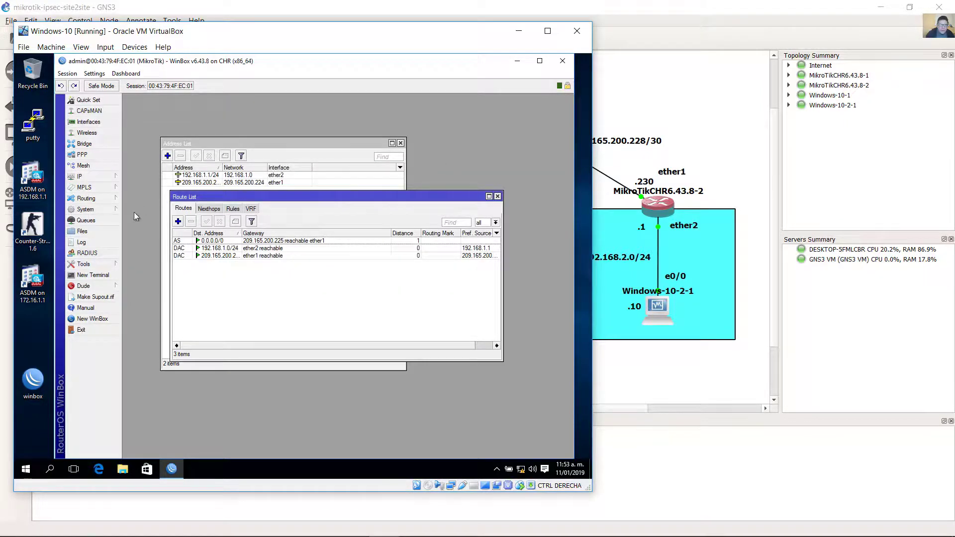
# Step: Start a new firewall NAT rule with chain srcnat and out interface ether1
pyautogui.click(94, 177)
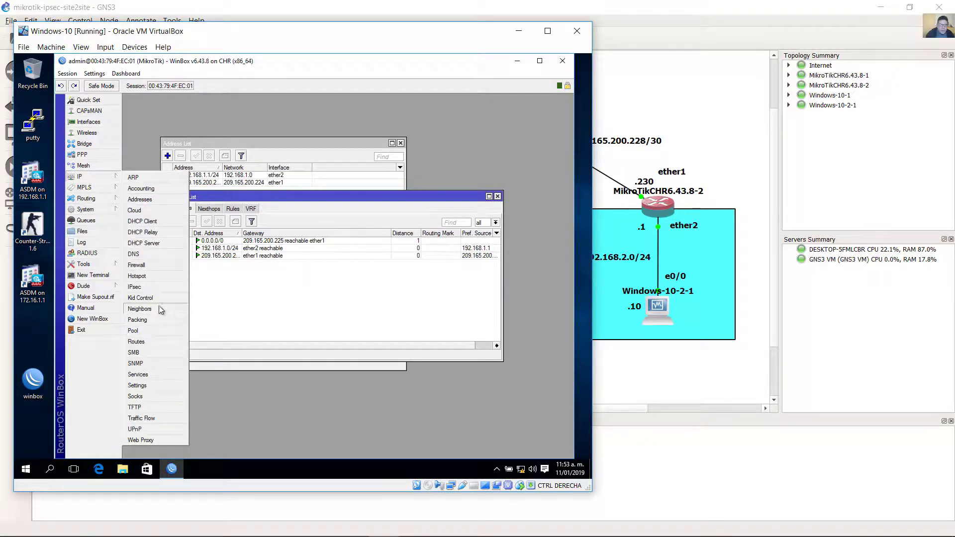
pyautogui.click(157, 266)
pyautogui.click(167, 165)
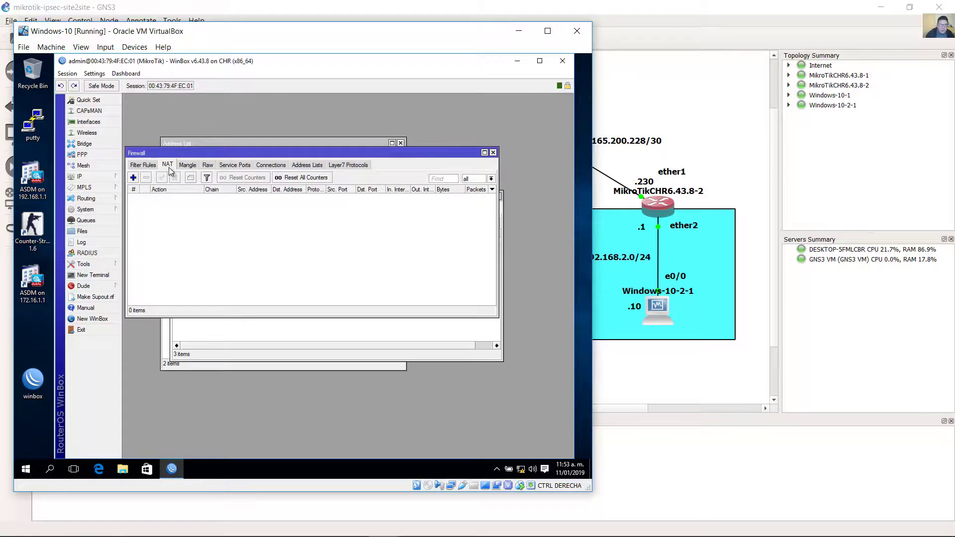
pyautogui.moveTo(192, 152); pyautogui.dragTo(225, 147)
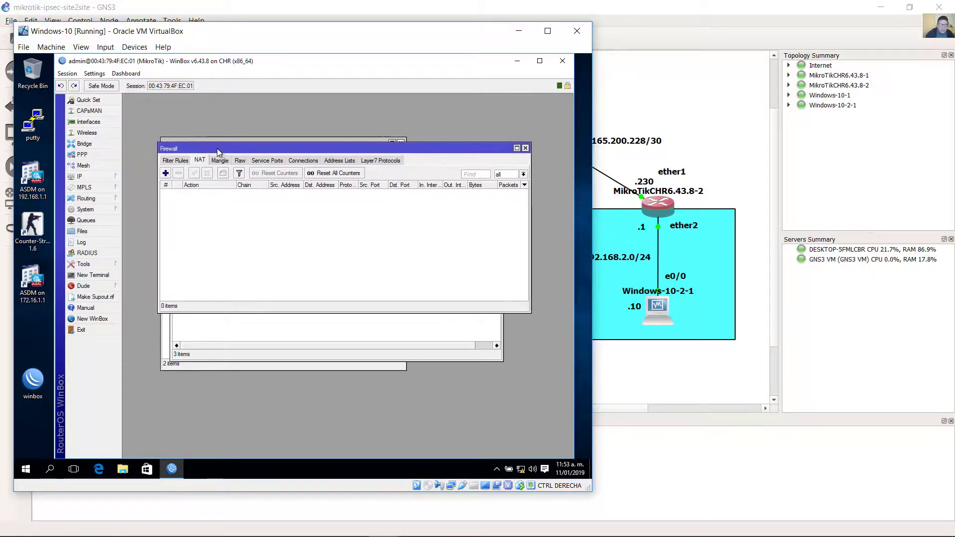
pyautogui.click(166, 173)
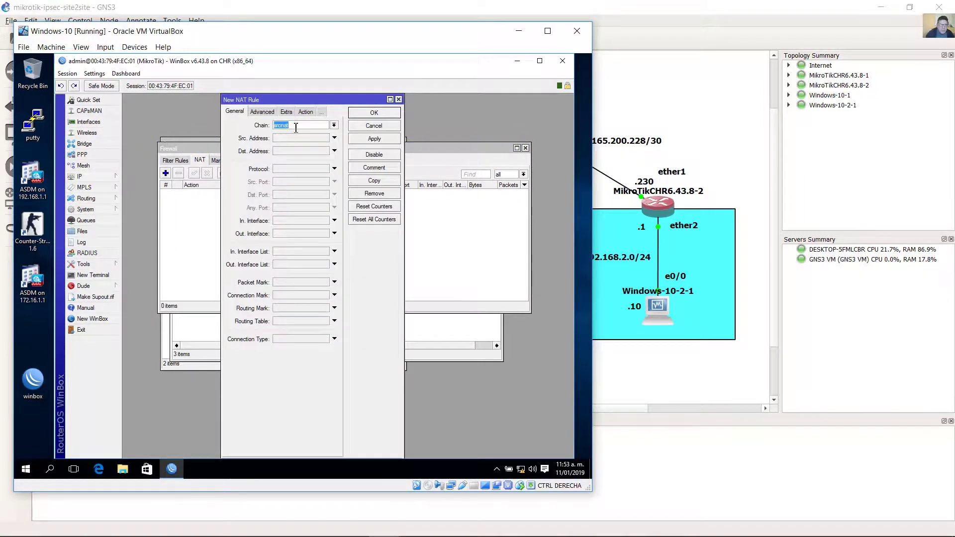
pyautogui.click(287, 234)
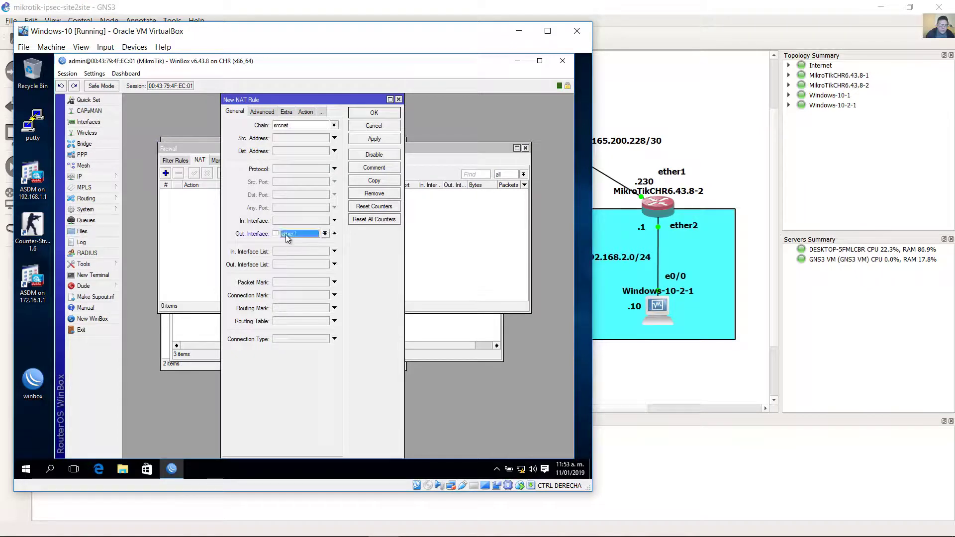
pyautogui.click(293, 236)
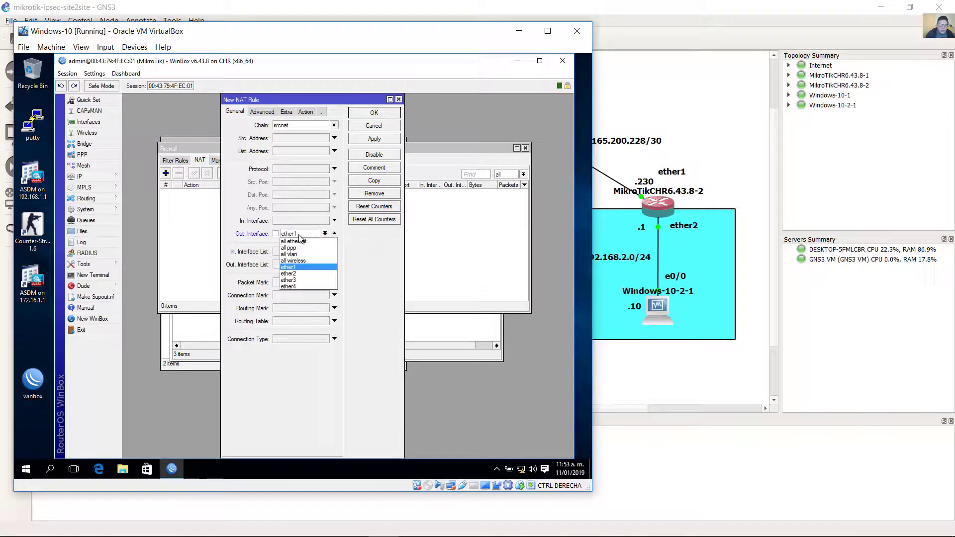
pyautogui.click(297, 273)
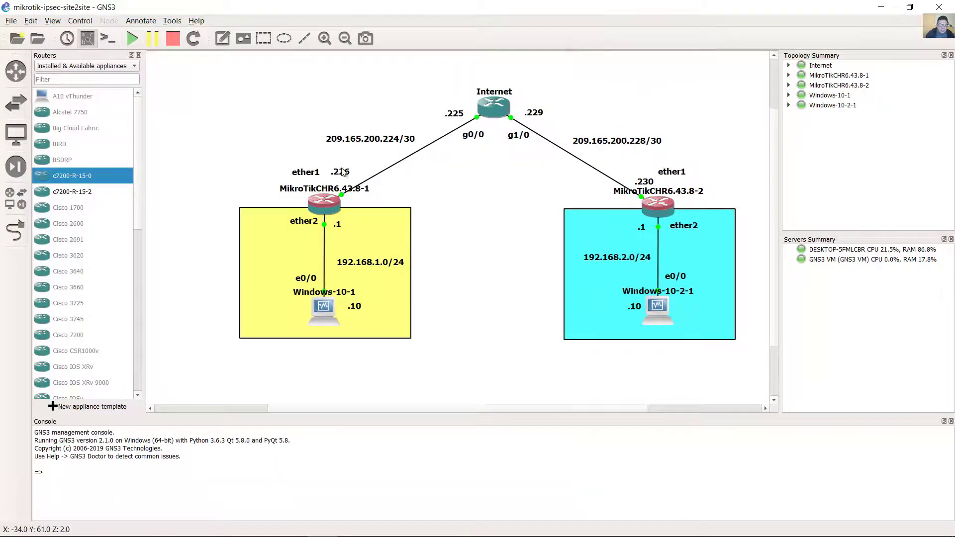
# Step: Check the ether1 label of MikroTikCHR6.43.8-1 in the GNS3 topology and return to the Windows-10 machine
pyautogui.click(304, 171)
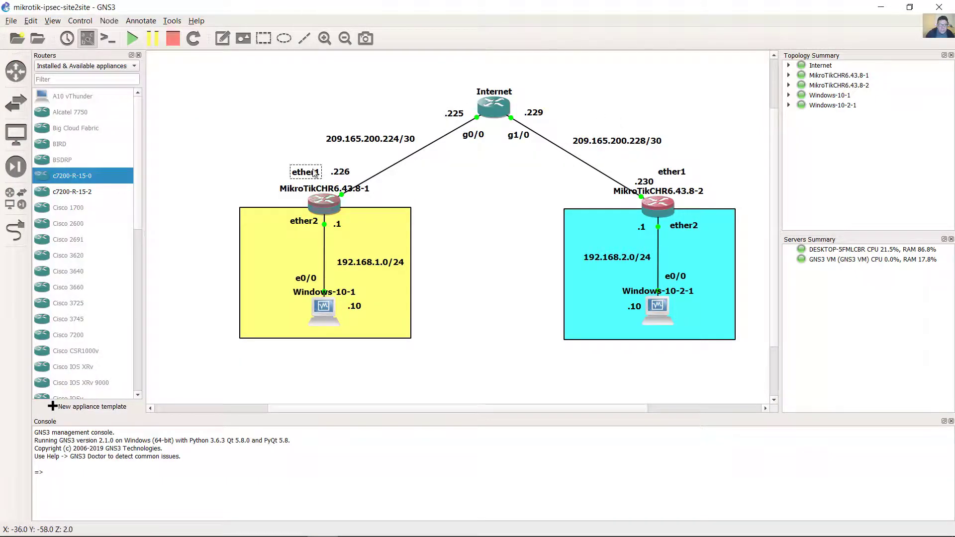
pyautogui.moveTo(307, 171)
pyautogui.mouseDown()
pyautogui.moveTo(311, 165)
pyautogui.moveTo(314, 175)
pyautogui.mouseUp()
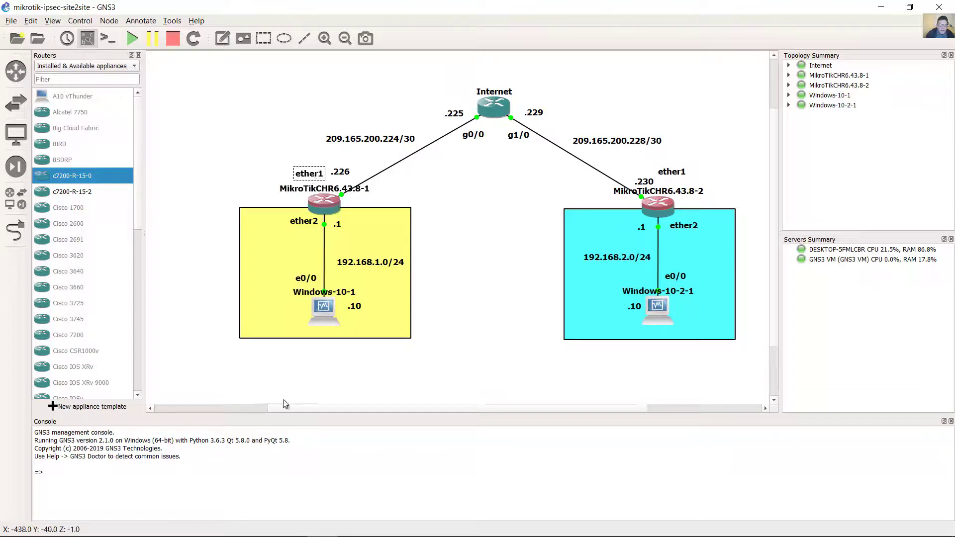
pyautogui.moveTo(382, 524)
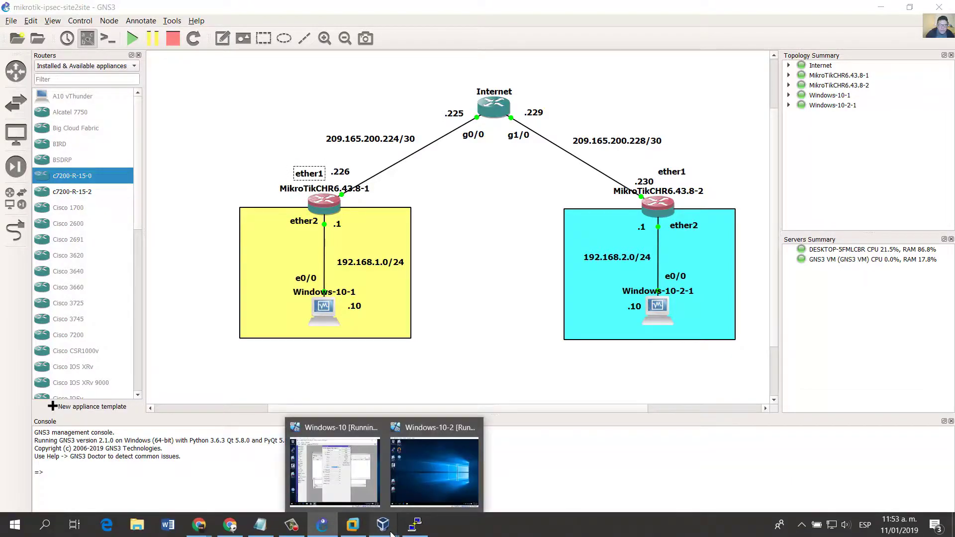
pyautogui.click(359, 472)
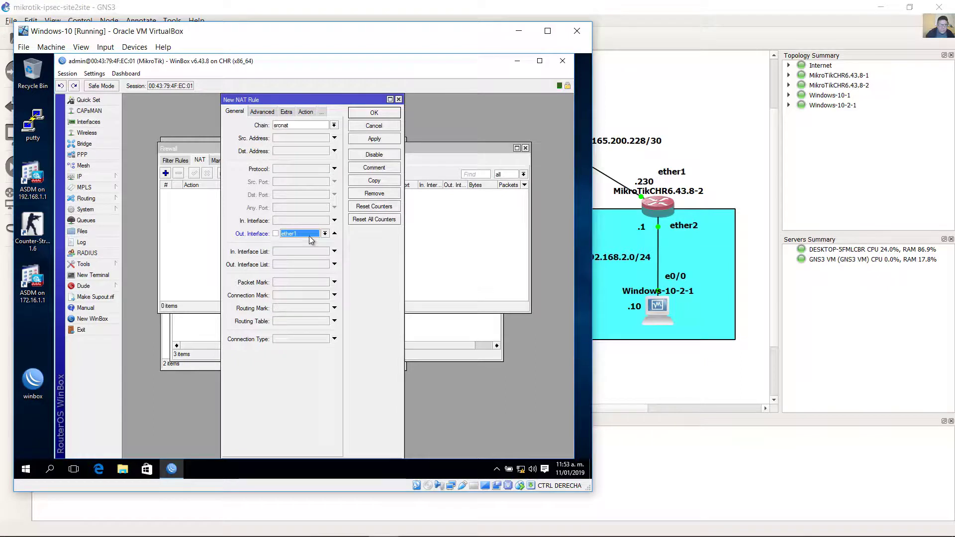
# Step: Set the NAT rule's action to masquerade and save the rule
pyautogui.click(305, 111)
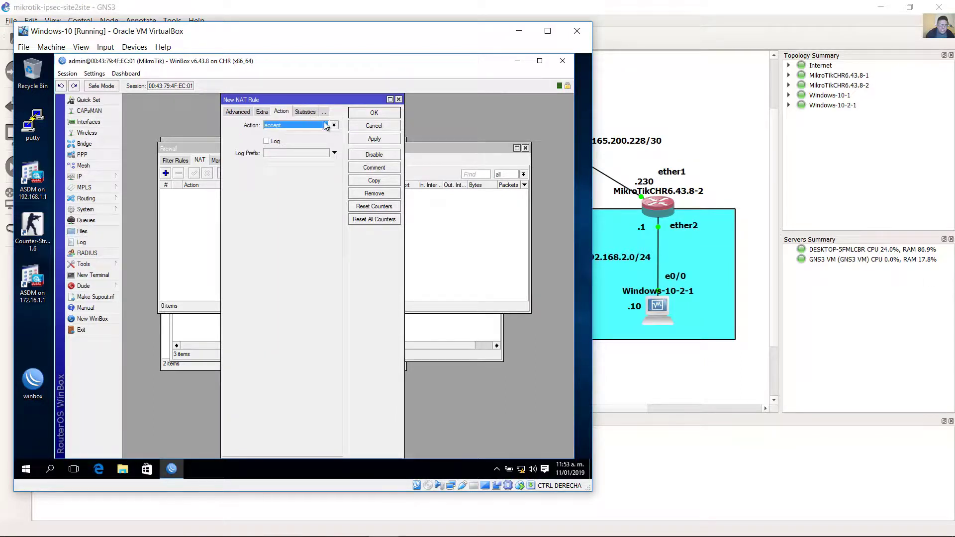
pyautogui.click(334, 125)
pyautogui.click(297, 173)
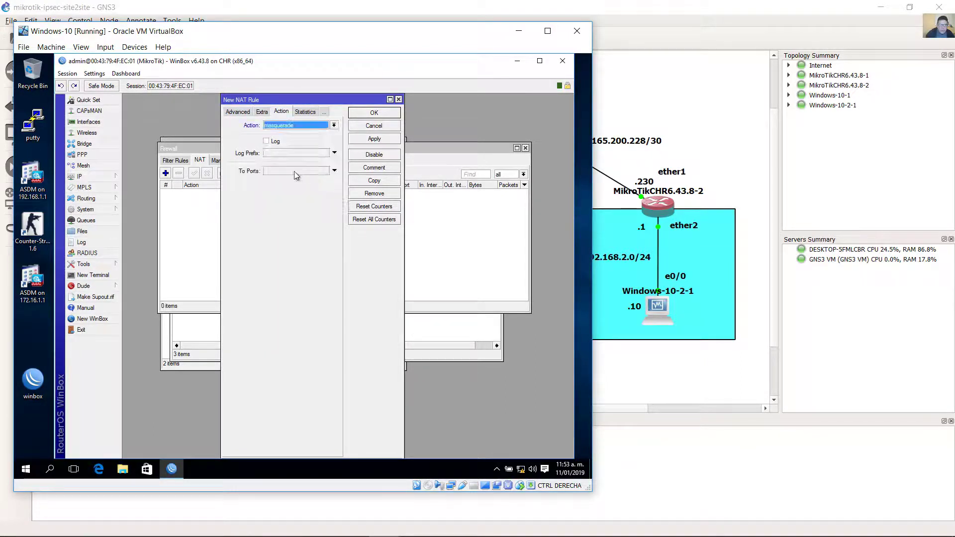
pyautogui.moveTo(221, 184); pyautogui.dragTo(144, 184)
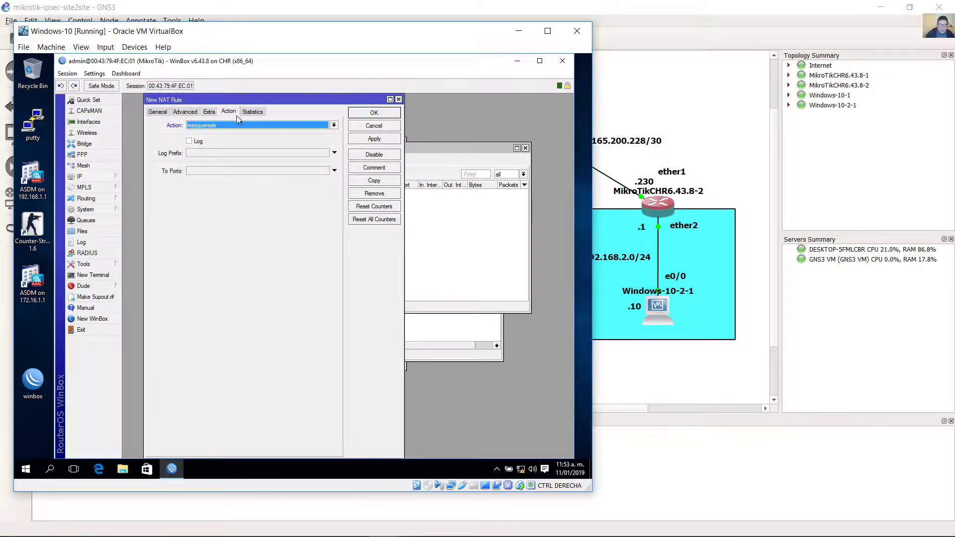
pyautogui.click(374, 113)
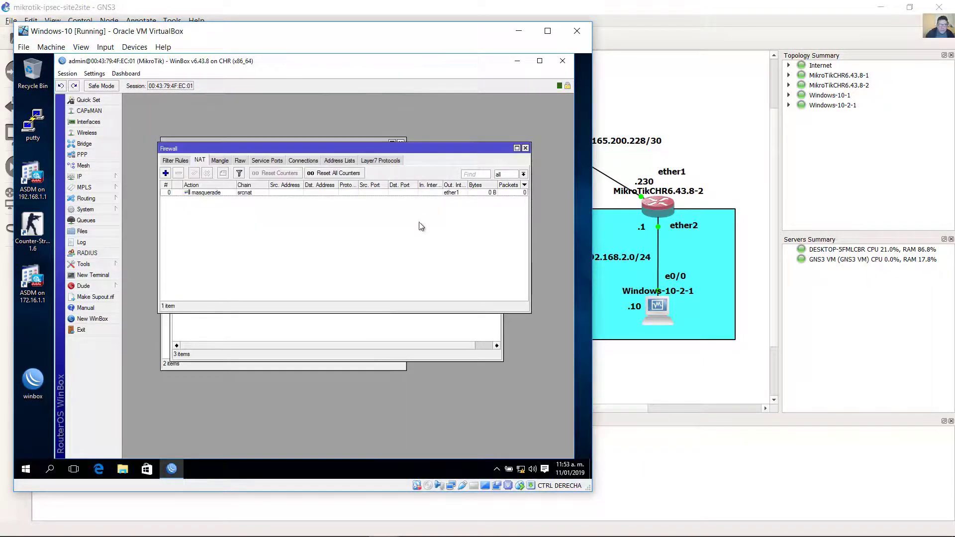
# Step: Close the firewall, route list and address list windows in the MikroTik session
pyautogui.click(254, 193)
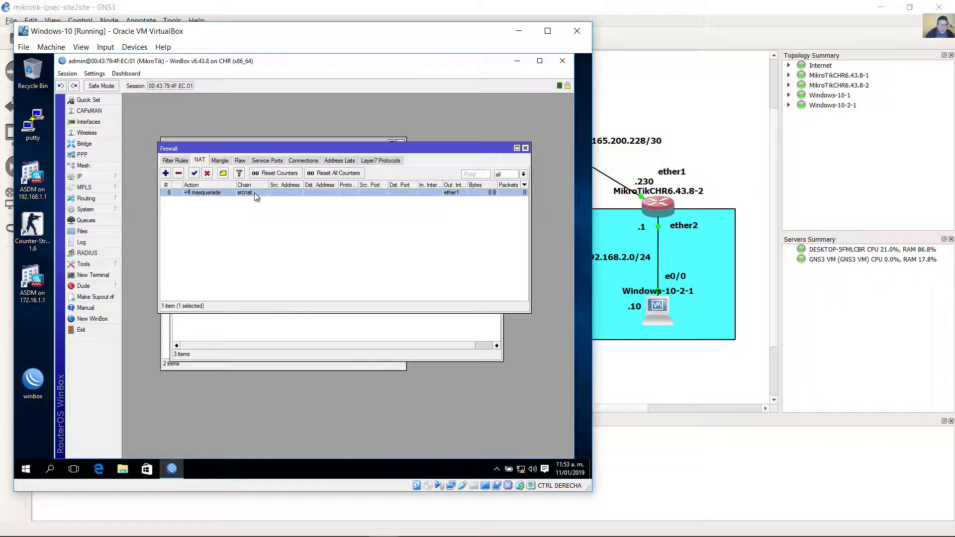
pyautogui.click(525, 148)
pyautogui.click(497, 197)
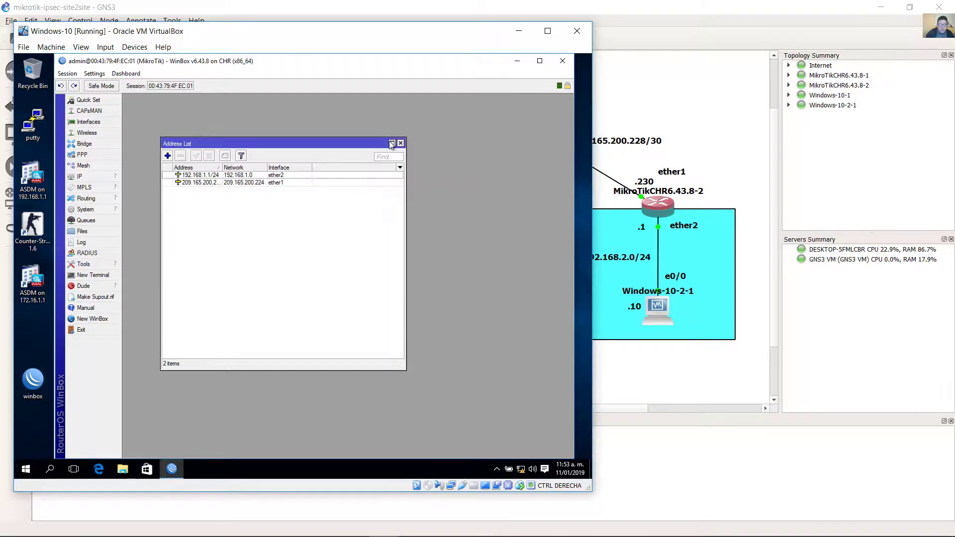
pyautogui.click(400, 143)
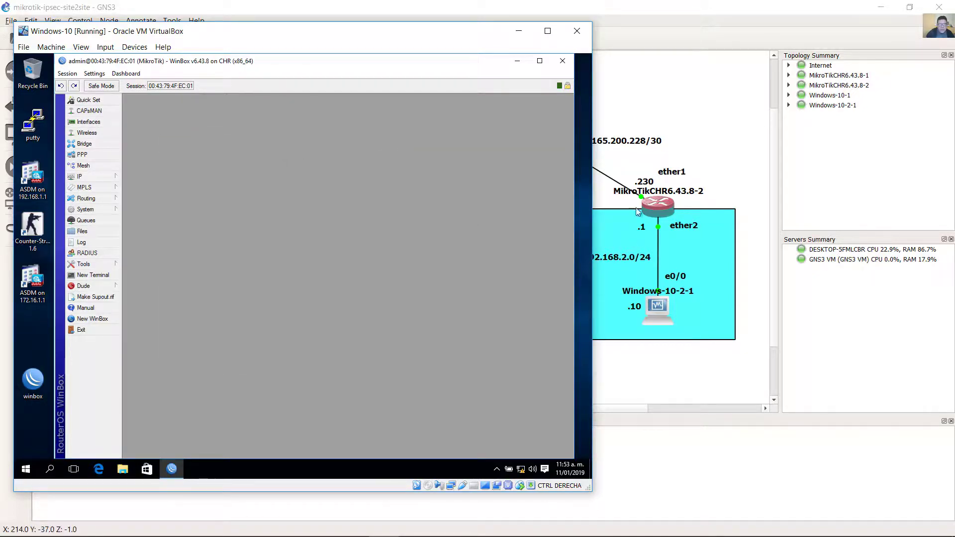
# Step: Switch to GNS3 and examine the second site around MikroTikCHR6.43.8-2 and its 192.168.2.0/24 network
pyautogui.click(699, 109)
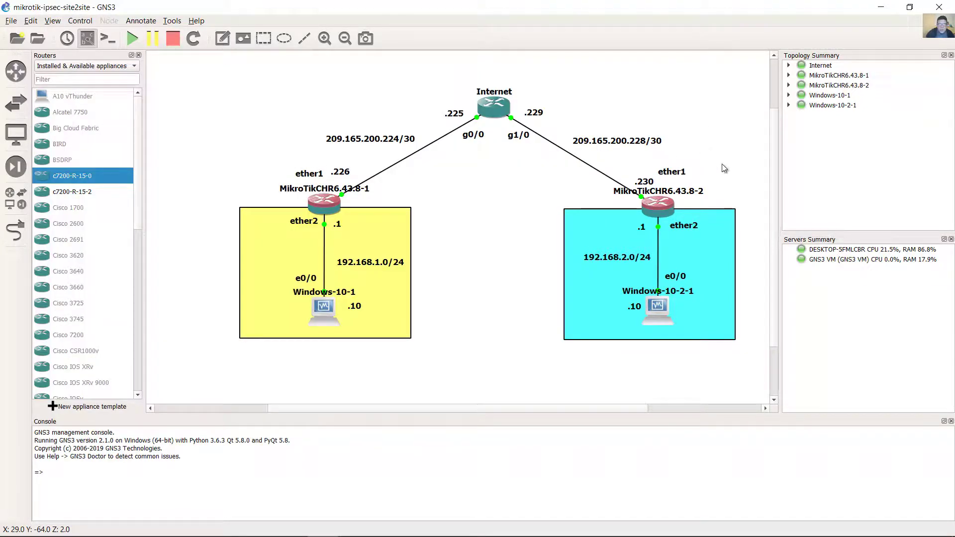
pyautogui.moveTo(725, 157); pyautogui.dragTo(584, 358)
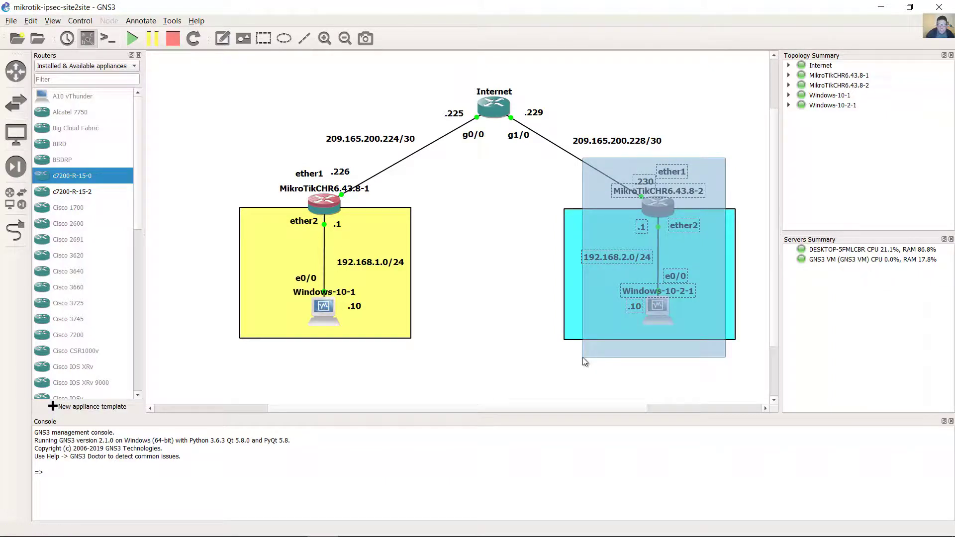
pyautogui.moveTo(582, 357); pyautogui.dragTo(581, 359)
pyautogui.click(714, 169)
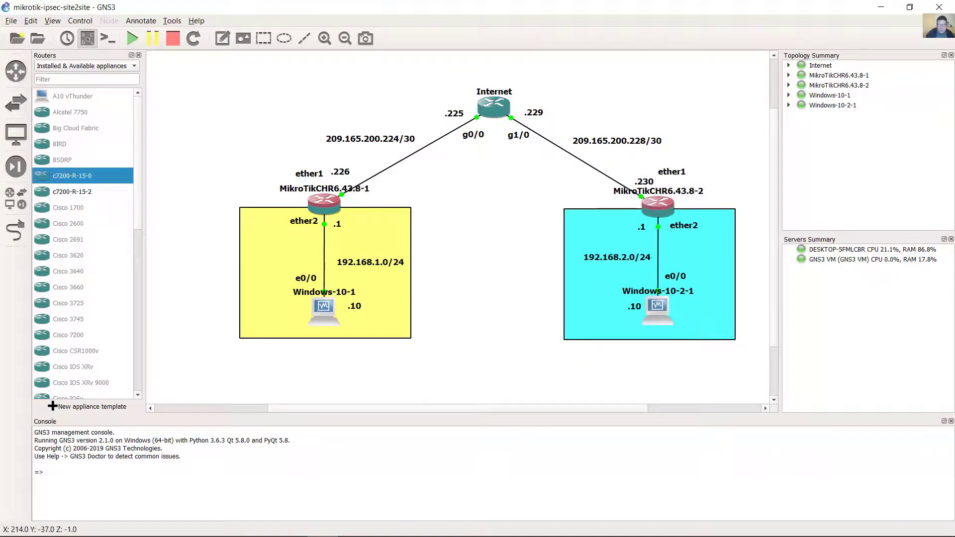
pyautogui.moveTo(673, 375); pyautogui.dragTo(644, 294)
pyautogui.click(667, 213)
pyautogui.click(667, 213)
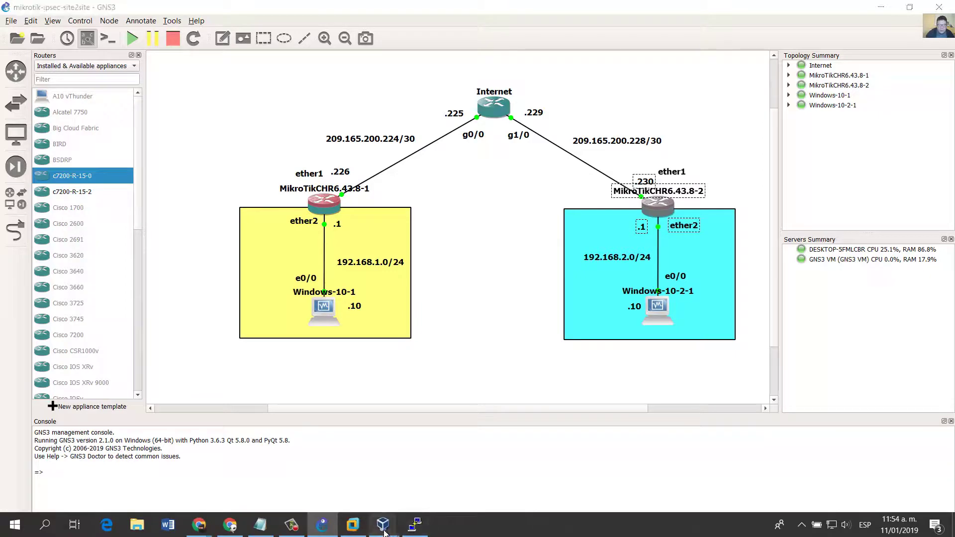
# Step: On the Windows-10-2 machine, start WinBox and connect as admin to the discovered MikroTik neighbor by its MAC address
pyautogui.moveTo(383, 532)
pyautogui.click(434, 457)
pyautogui.doubleClick(423, 158)
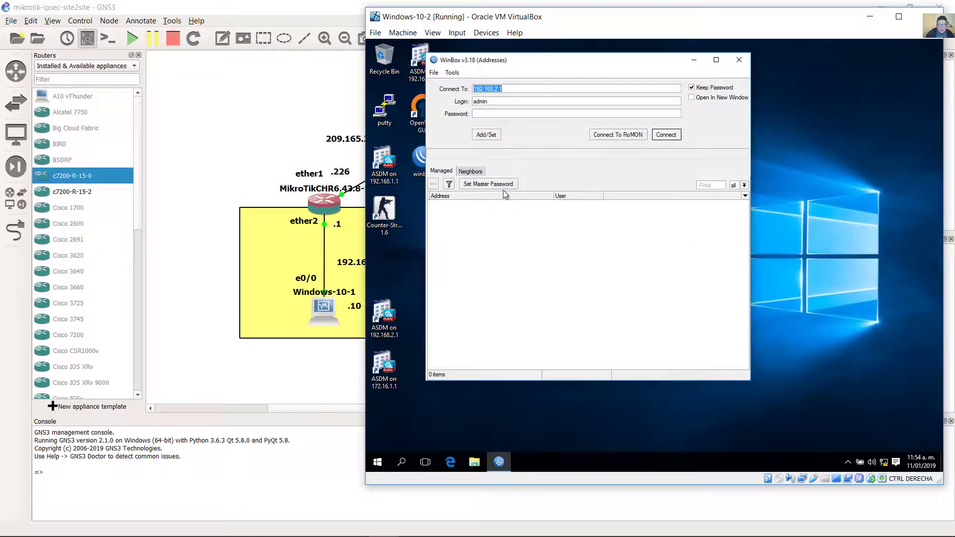
pyautogui.click(470, 173)
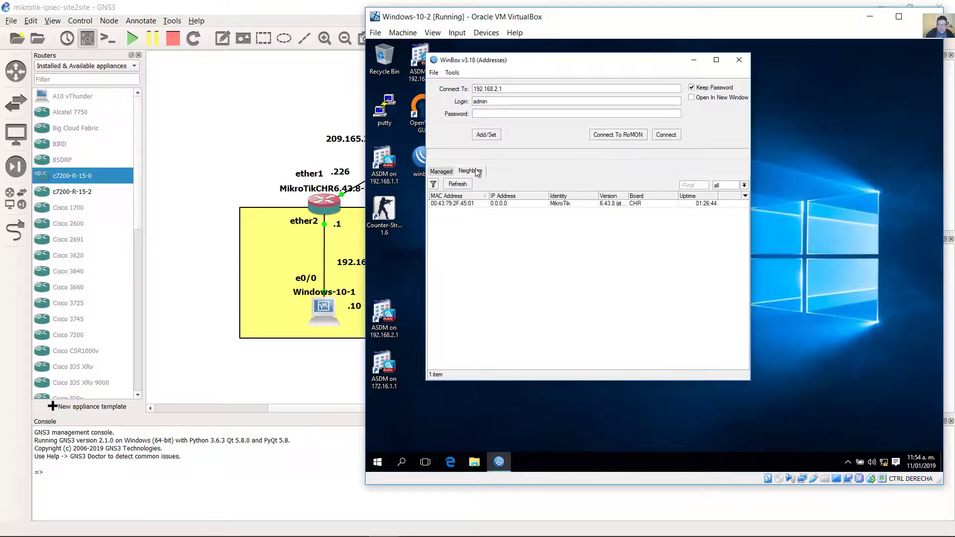
pyautogui.click(464, 204)
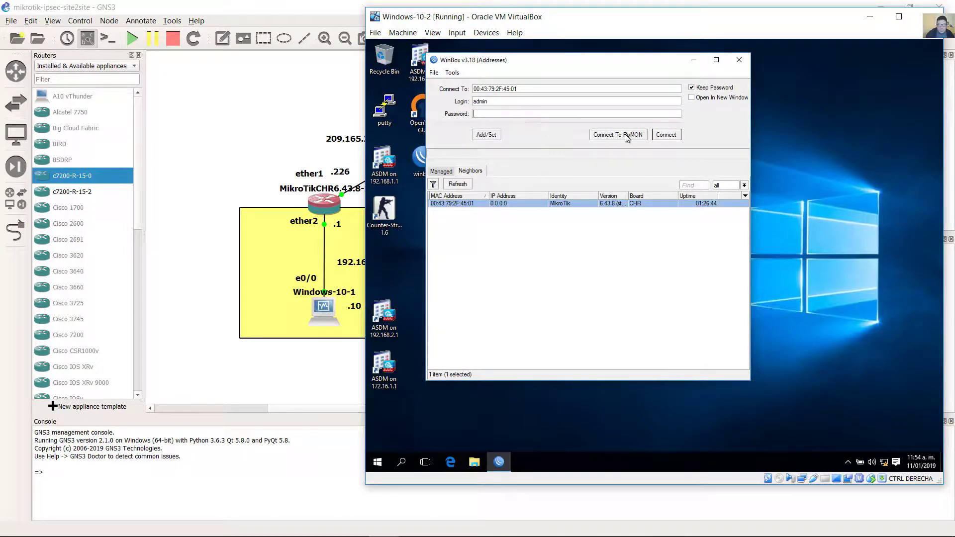
pyautogui.click(655, 134)
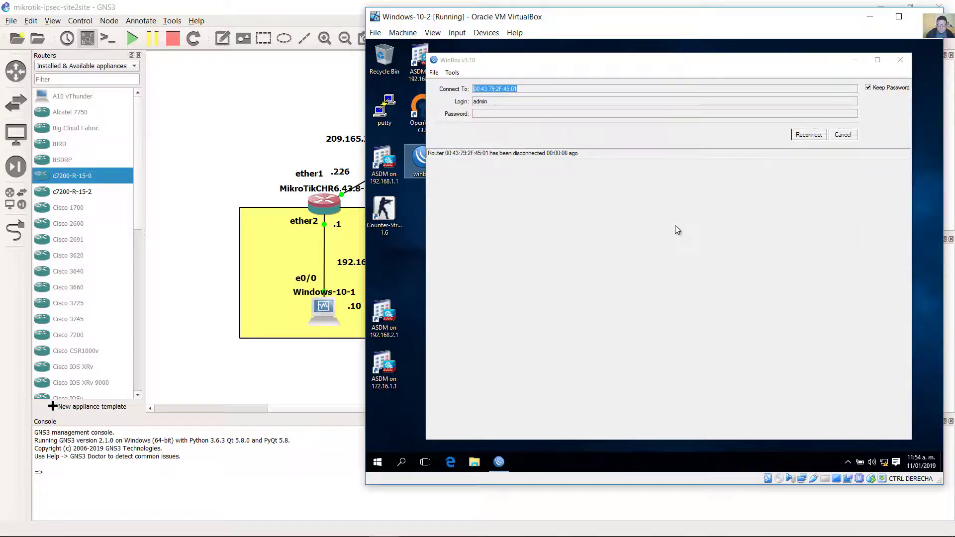
# Step: Cancel the reconnect dialog and connect again to the MikroTik neighbor 00:43:79:2F:45:01
pyautogui.click(842, 137)
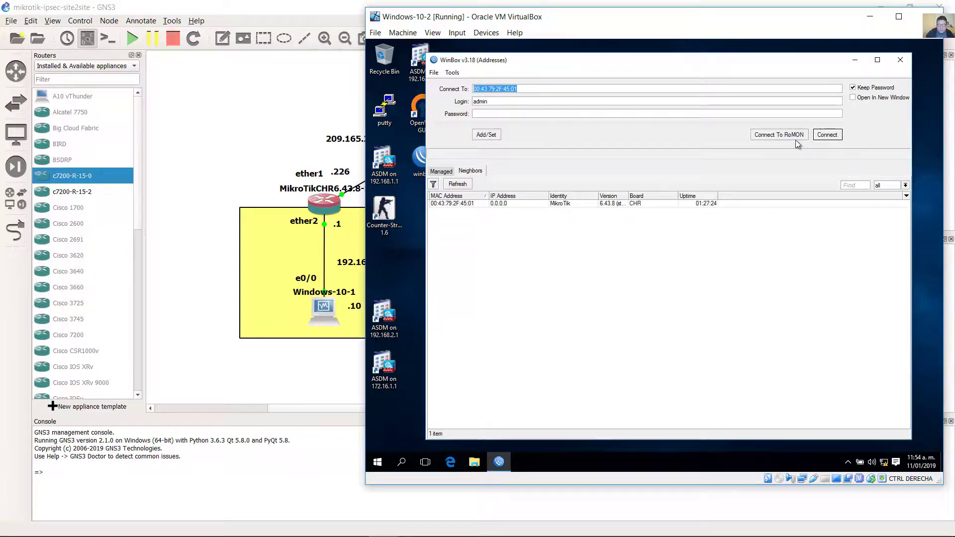
pyautogui.click(467, 203)
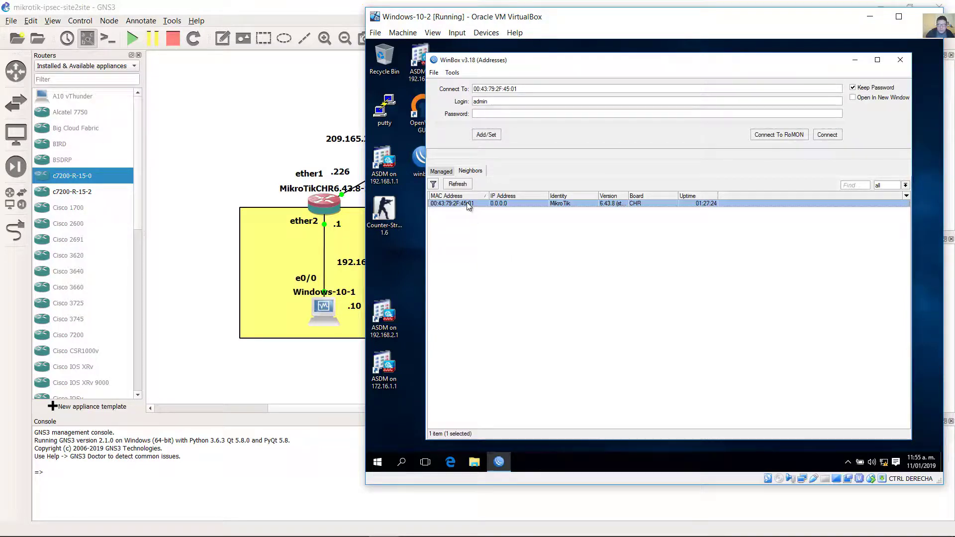
pyautogui.click(826, 136)
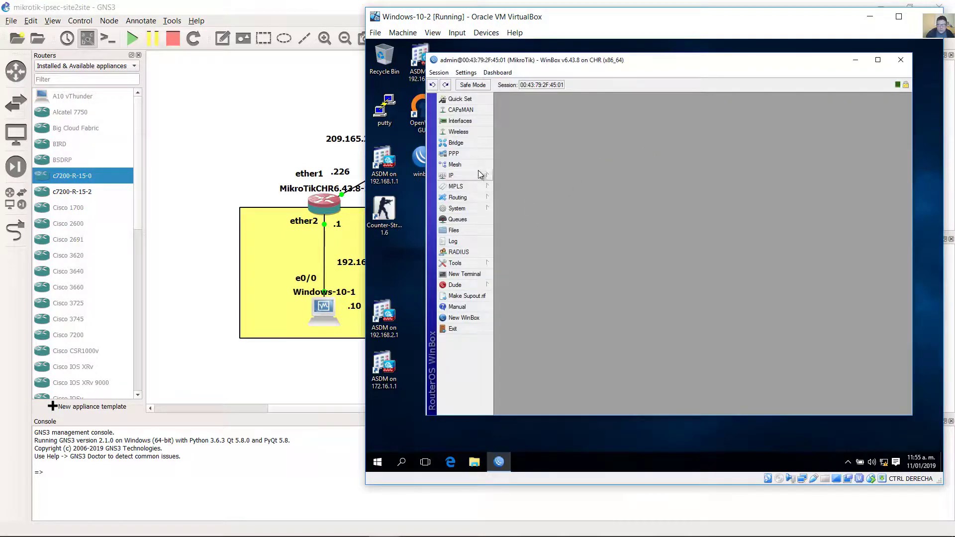
# Step: Open the router's IP address list, reposition its window and start a new address entry
pyautogui.click(479, 178)
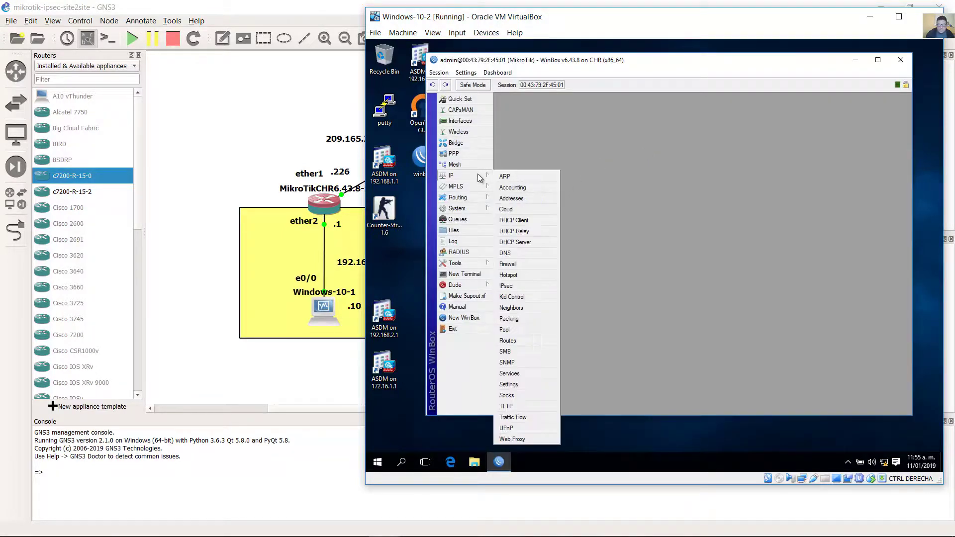
pyautogui.click(527, 199)
pyautogui.moveTo(604, 154); pyautogui.dragTo(589, 117)
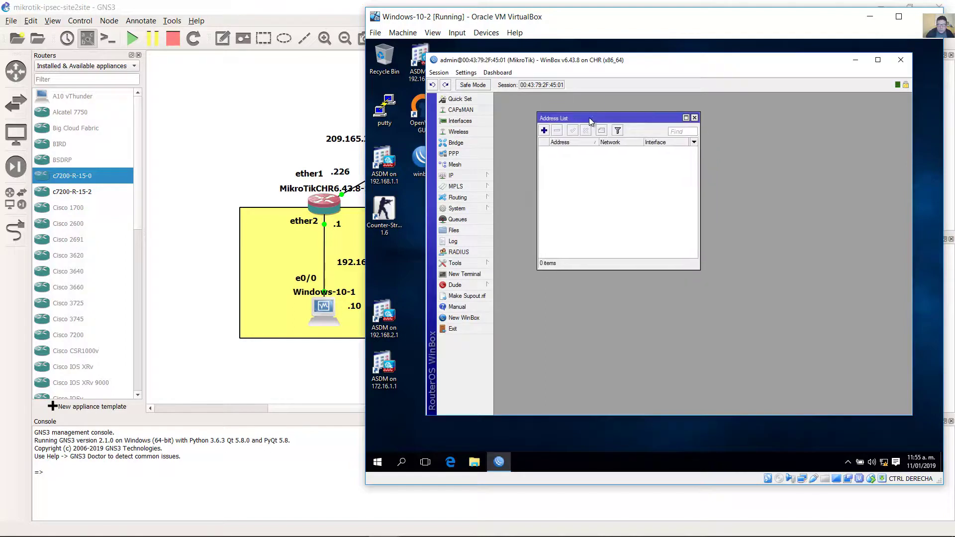
pyautogui.moveTo(701, 268); pyautogui.dragTo(700, 273)
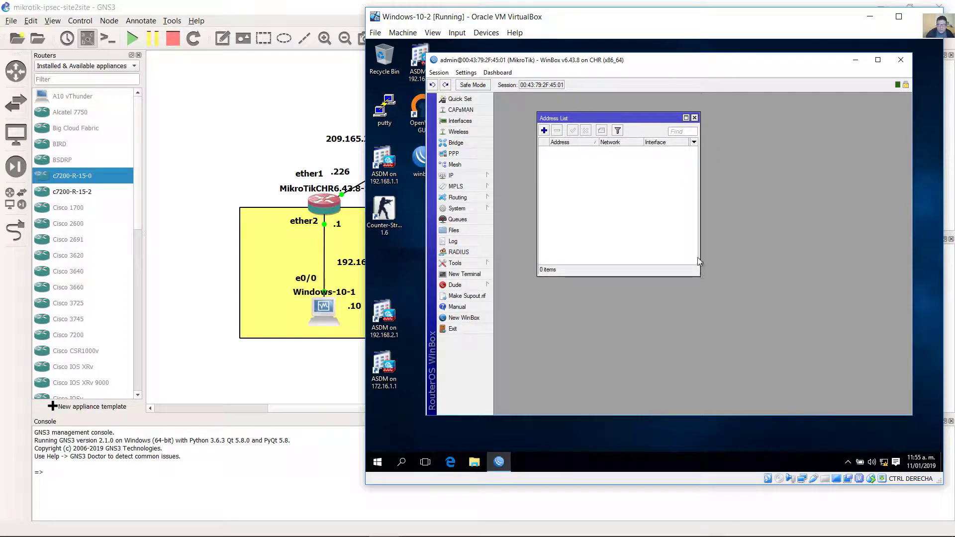
pyautogui.click(546, 130)
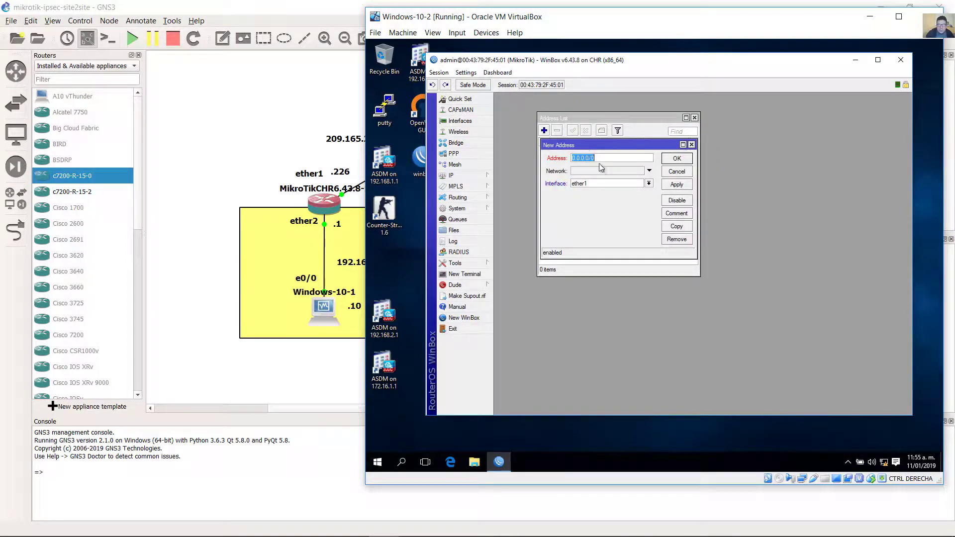
# Step: Check the .230 and ether1 labels of MikroTikCHR6.43.8-2 in the GNS3 topology and return to the Windows-10-2 machine
pyautogui.click(319, 110)
pyautogui.moveTo(669, 176); pyautogui.dragTo(642, 178)
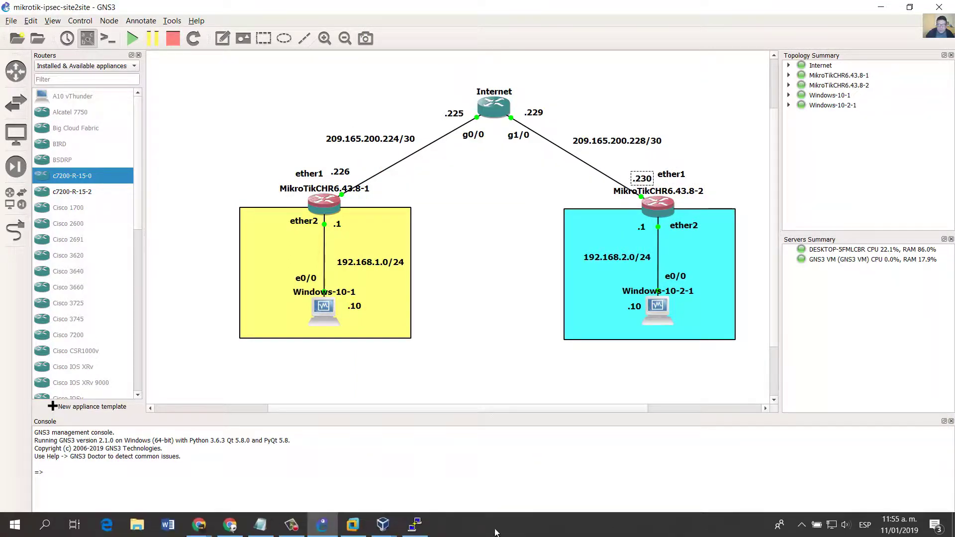
pyautogui.moveTo(382, 530)
pyautogui.click(456, 485)
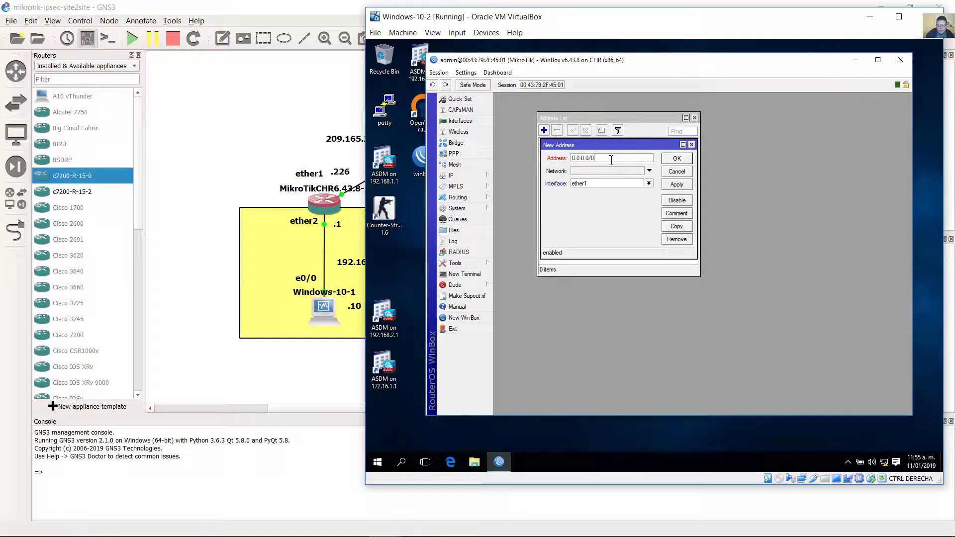
# Step: Set the new address to 209.165.200.230/30 on interface ether1 and save it
pyautogui.moveTo(589, 158); pyautogui.dragTo(545, 160)
pyautogui.write('209.165.20')
pyautogui.click(601, 186)
pyautogui.click(600, 189)
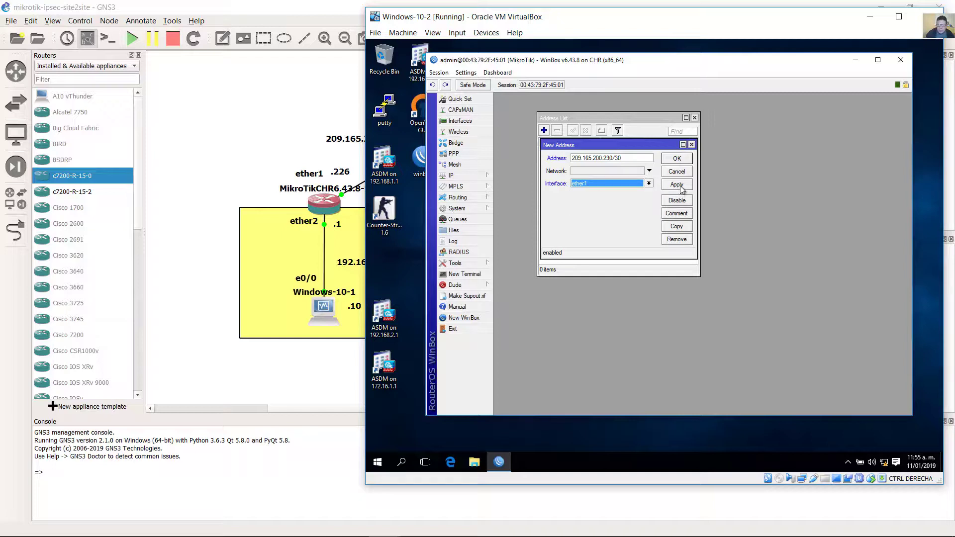
pyautogui.click(677, 185)
pyautogui.click(681, 160)
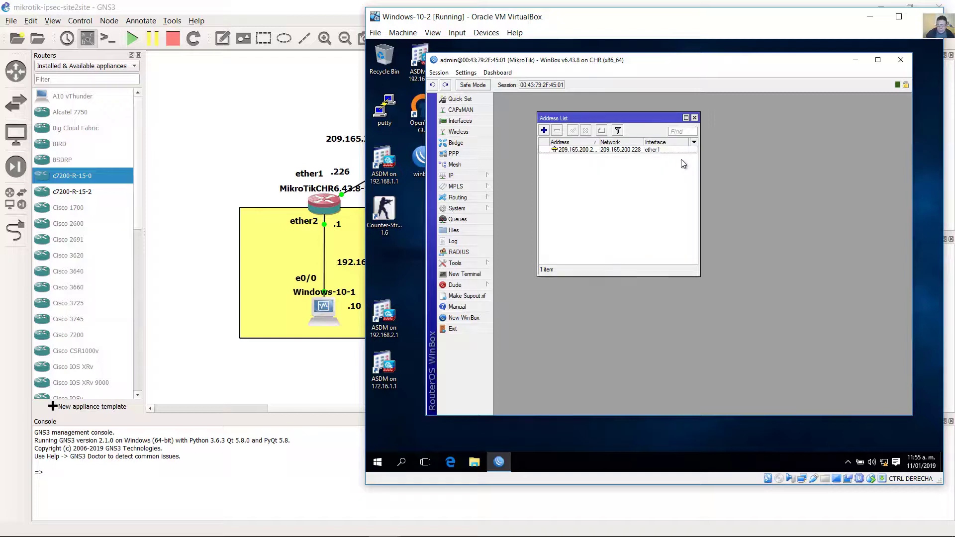
# Step: Add a second address, 192.168.2.1/24, on interface ether2 and save it
pyautogui.click(544, 130)
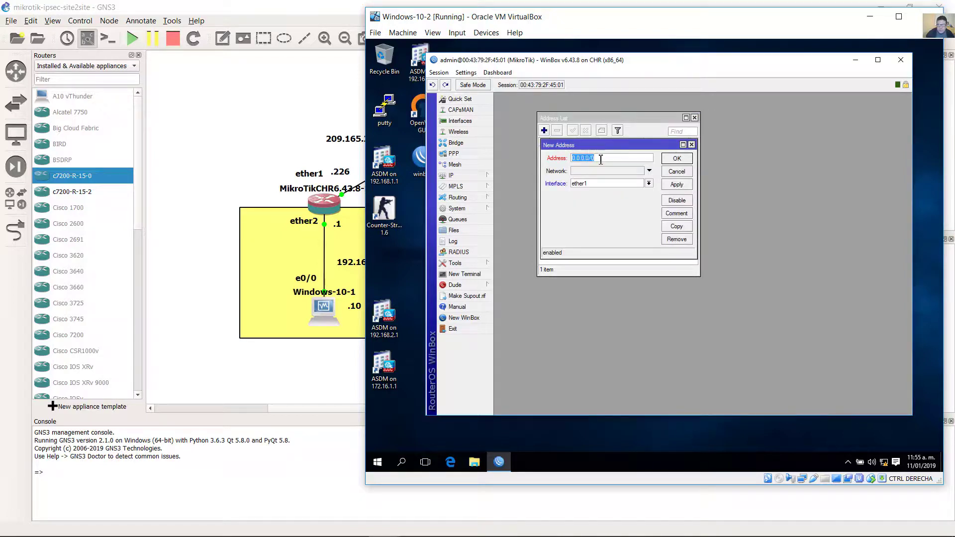
pyautogui.click(593, 158)
pyautogui.doubleClick(579, 158)
pyautogui.write('192.168.2.1/24')
pyautogui.click(648, 184)
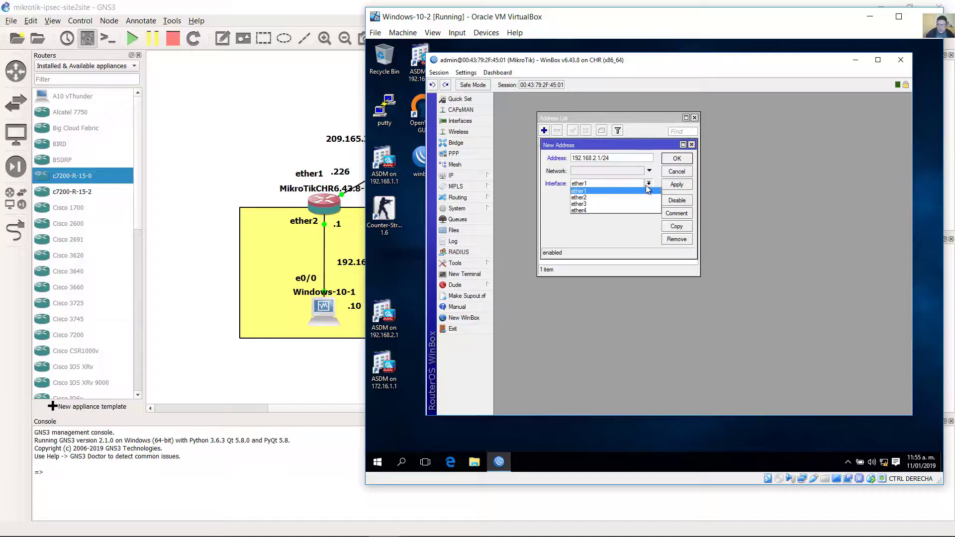
pyautogui.click(615, 196)
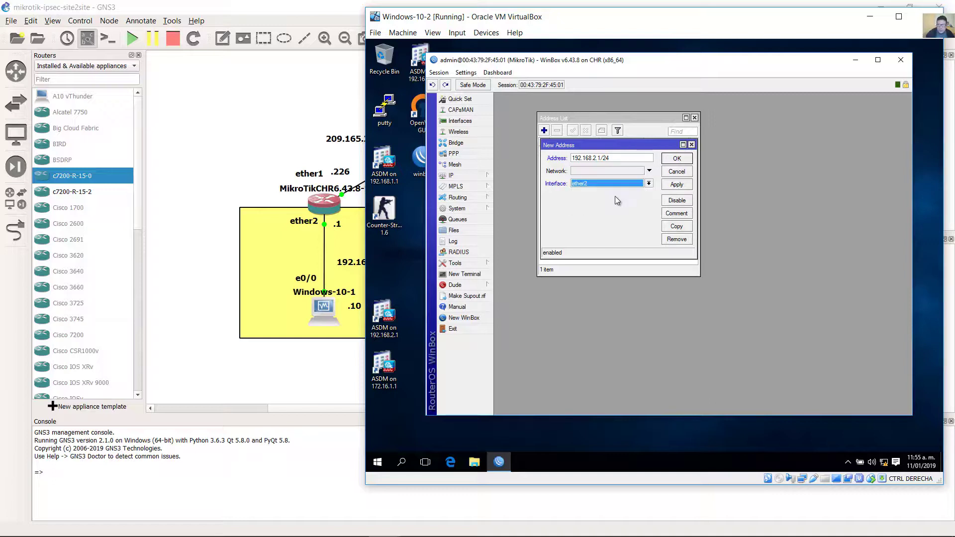
pyautogui.click(676, 184)
pyautogui.click(677, 158)
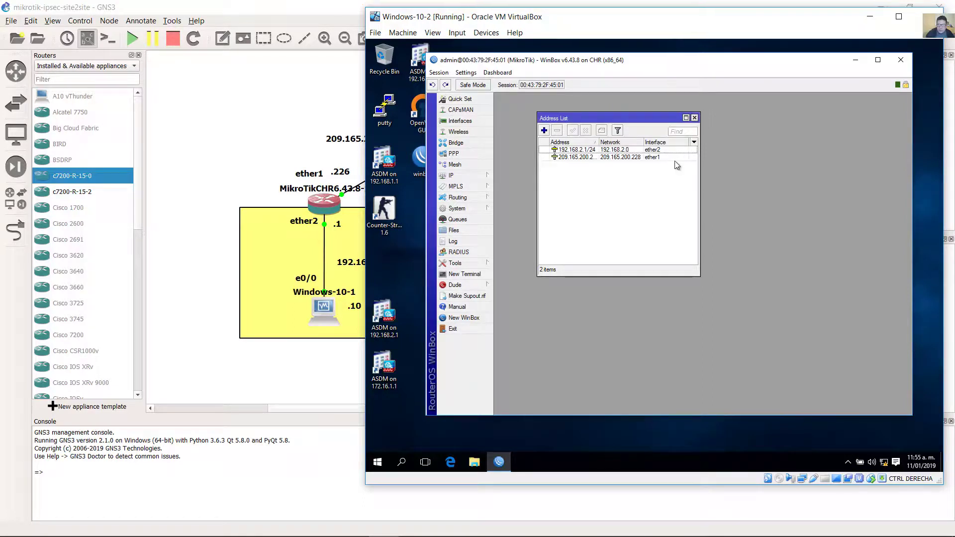
# Step: Check the 192.168.2.0/24 and .1 labels of the second LAN in GNS3 and return to the Windows-10-2 machine
pyautogui.press('super+Down')
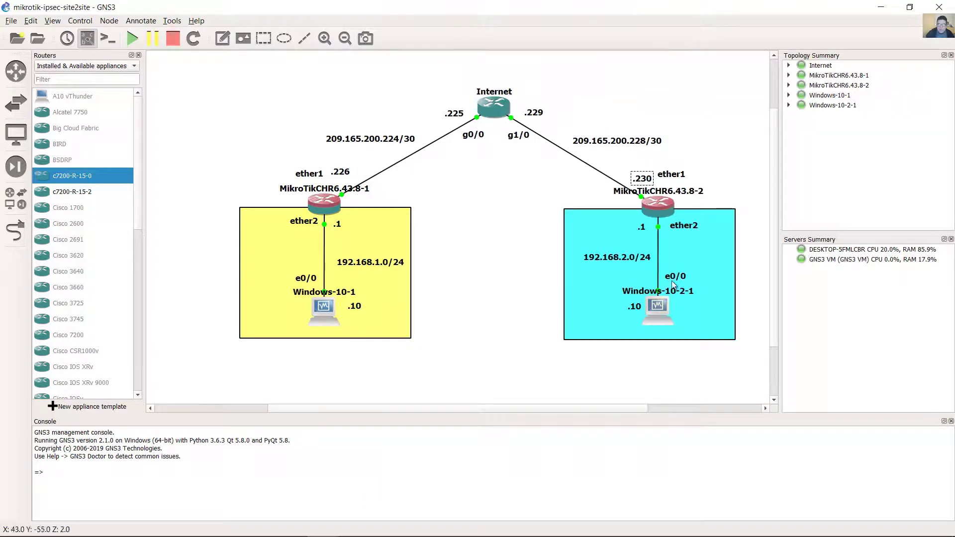
pyautogui.moveTo(629, 267); pyautogui.dragTo(629, 263)
pyautogui.click(640, 230)
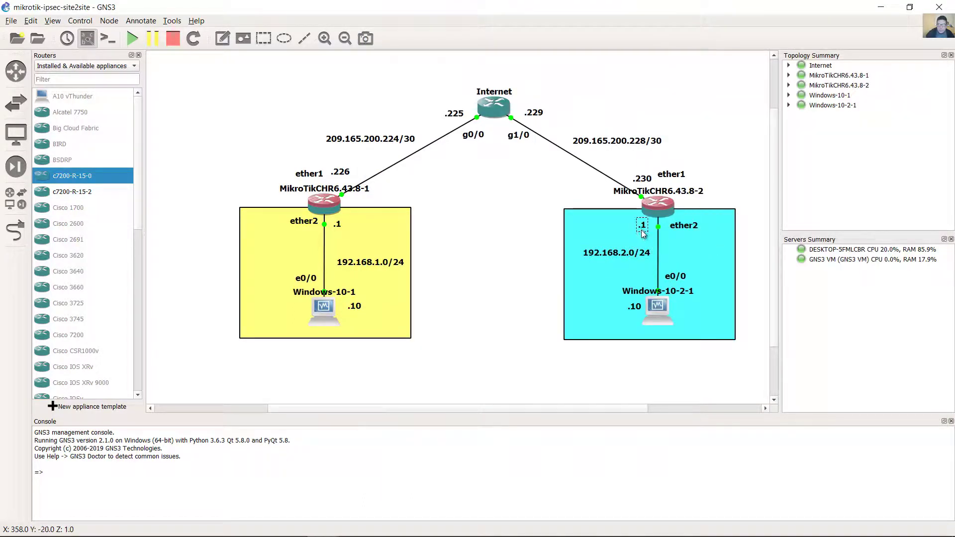
pyautogui.moveTo(383, 524)
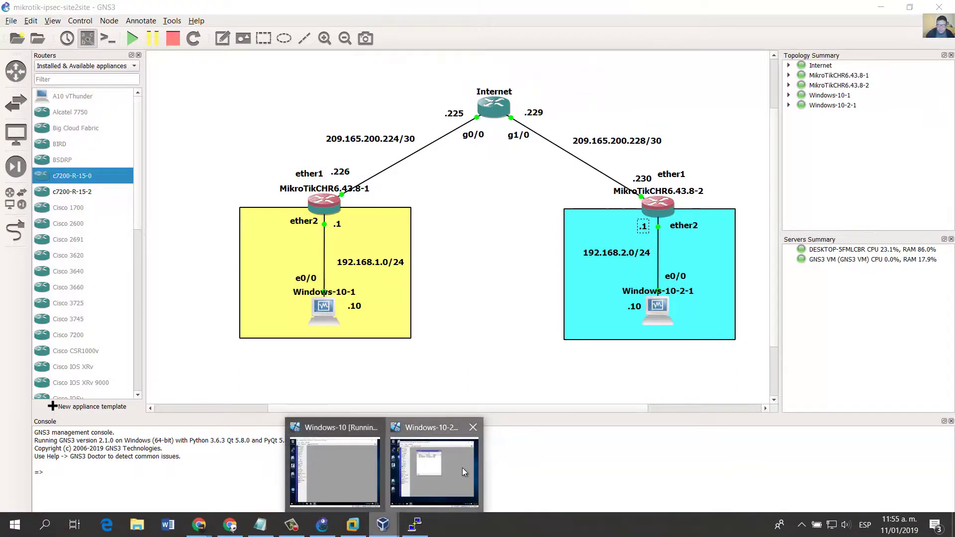
pyautogui.click(461, 468)
# Step: Open the router's route list and start a new route
pyautogui.click(477, 174)
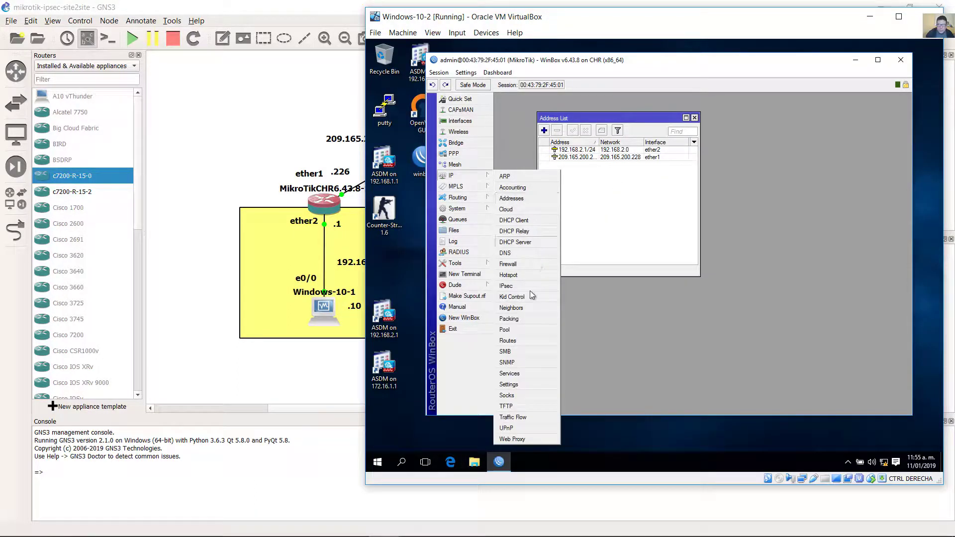
pyautogui.click(532, 340)
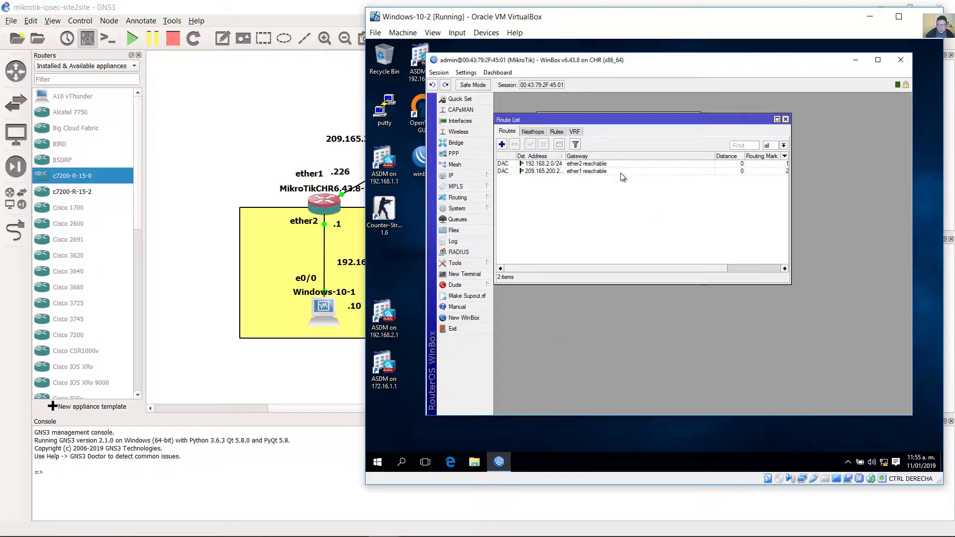
pyautogui.click(502, 144)
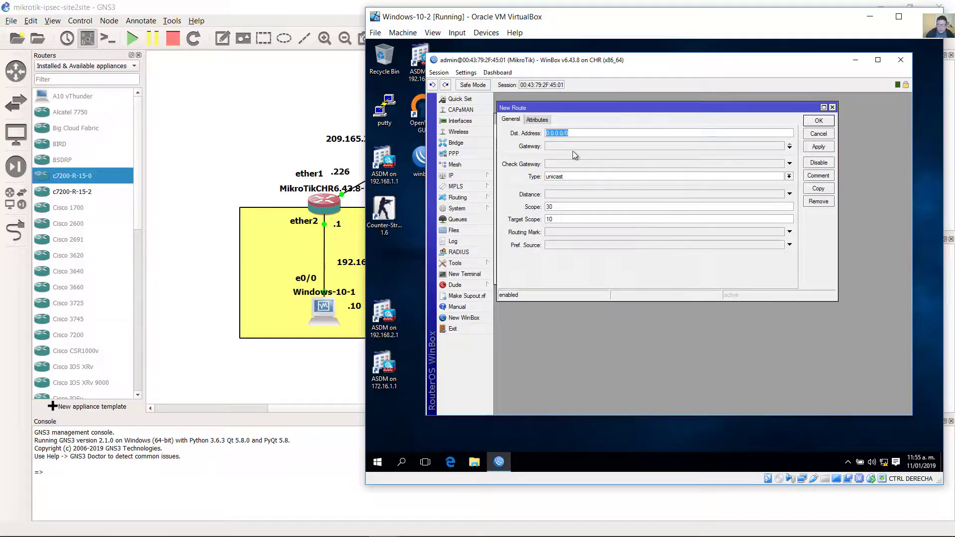
# Step: Check the .229 label of the Internet router's g1/0 link in GNS3 and return to the Windows-10-2 machine
pyautogui.click(586, 4)
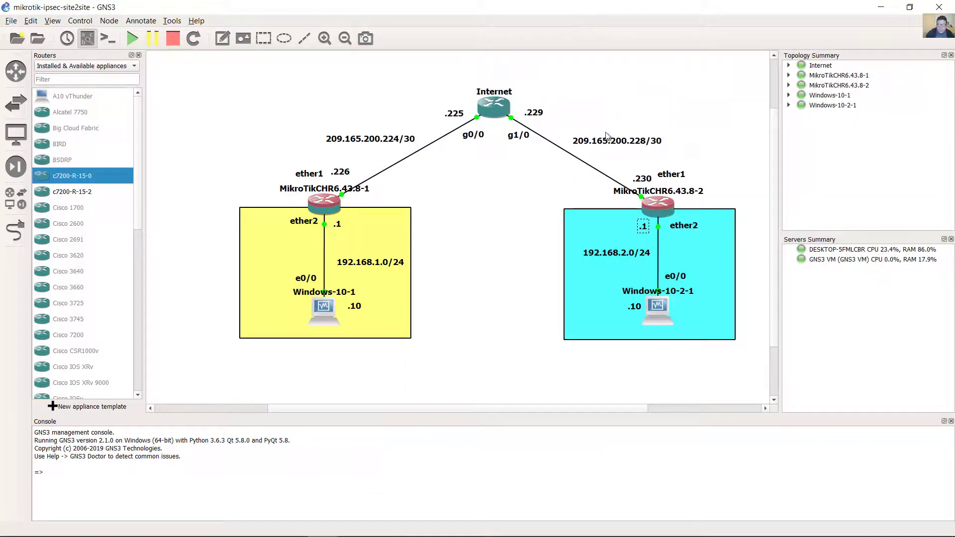
pyautogui.click(533, 114)
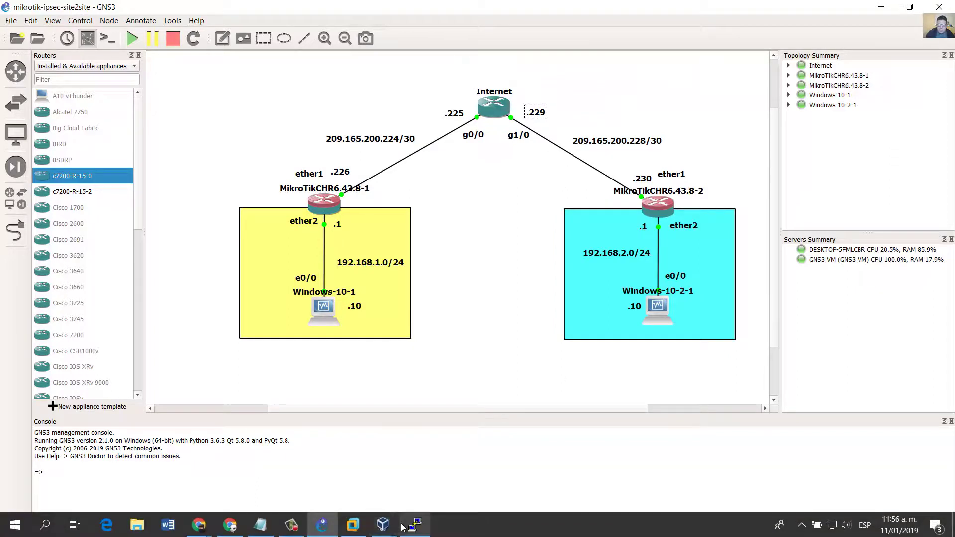
pyautogui.moveTo(387, 531)
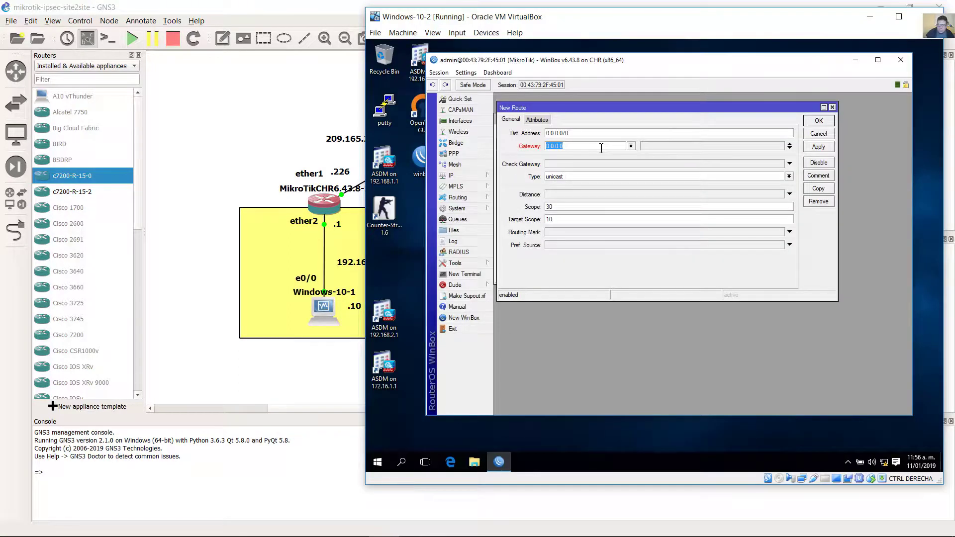
# Step: Set gateway 209.165.200.229 for the 0.0.0.0/0 route and save the route
pyautogui.write('209.165.200.229')
pyautogui.click(817, 148)
pyautogui.click(818, 121)
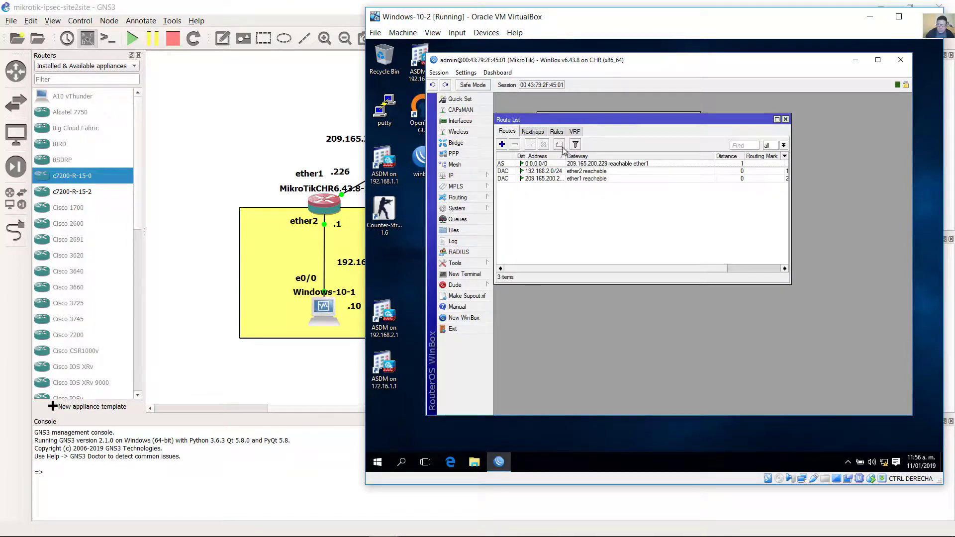
# Step: Open the router's firewall NAT rules and start a new NAT rule
pyautogui.click(478, 176)
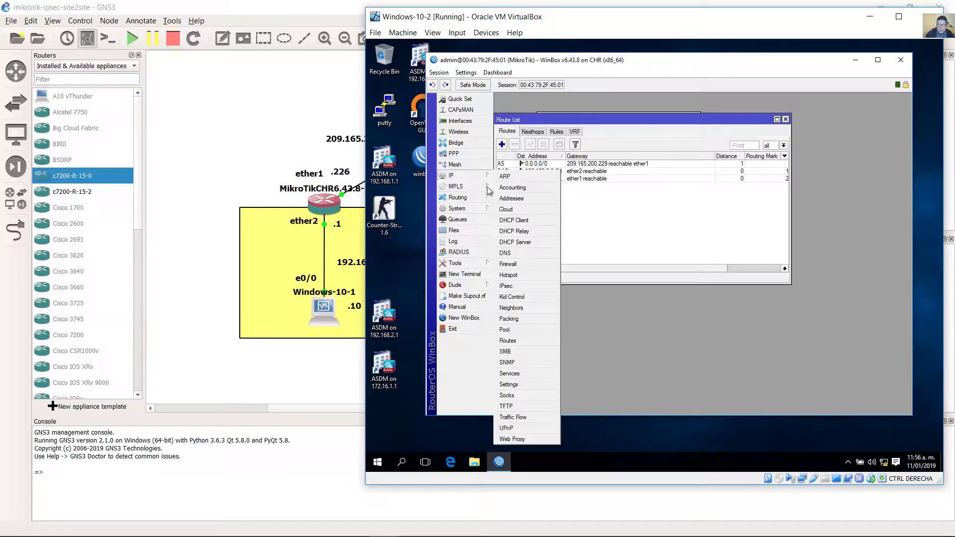
pyautogui.click(512, 264)
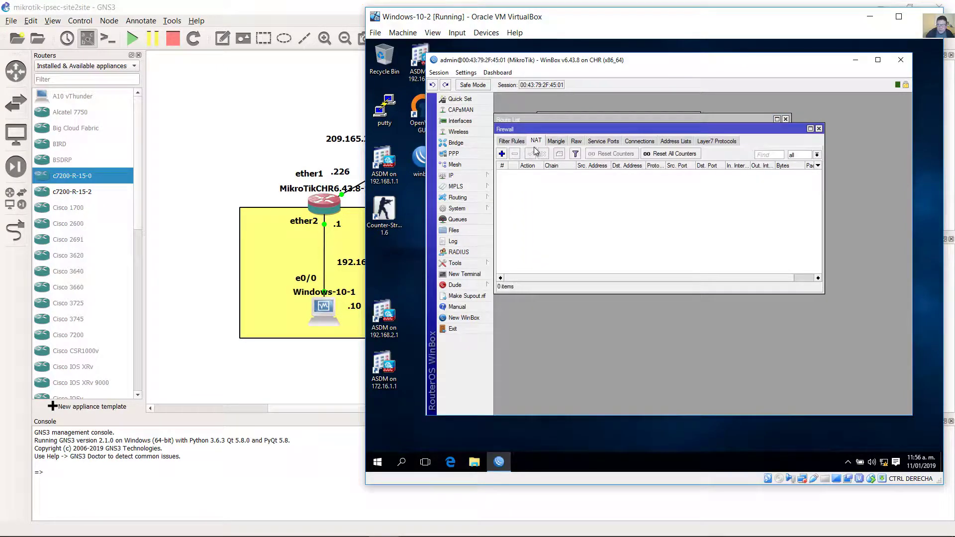
pyautogui.click(501, 154)
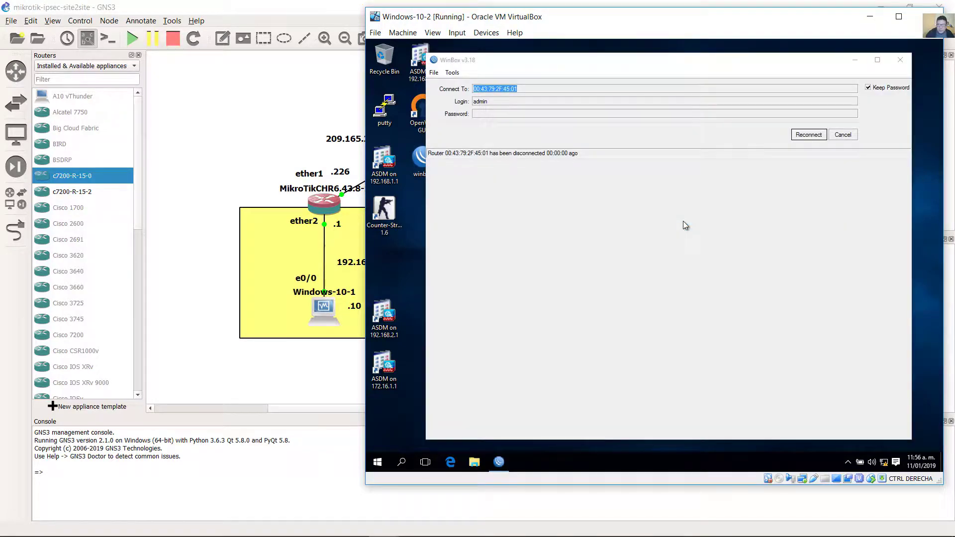
# Step: Cancel the reconnection, restart WinBox and pick the neighbor's IP address 192.168.2.1 as the connection target
pyautogui.click(846, 139)
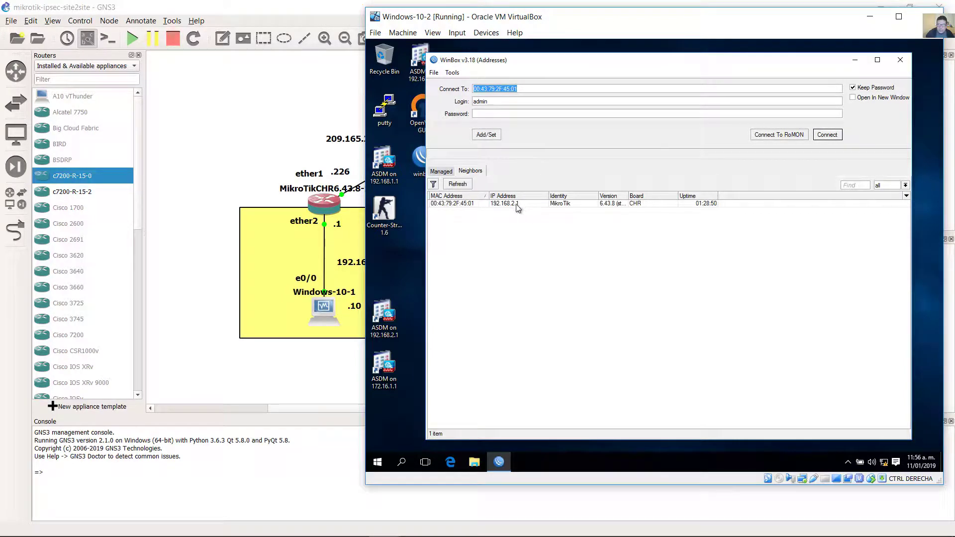
pyautogui.click(899, 59)
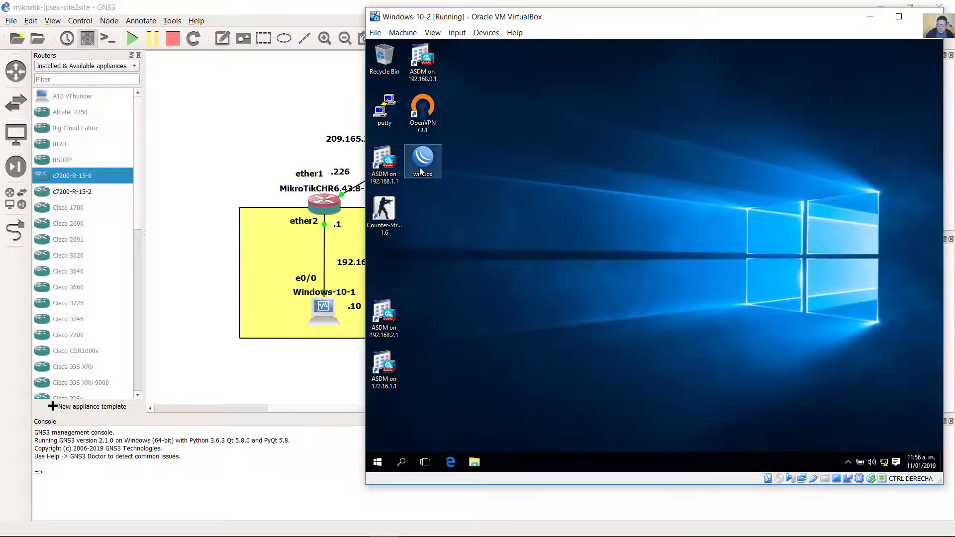
pyautogui.doubleClick(421, 167)
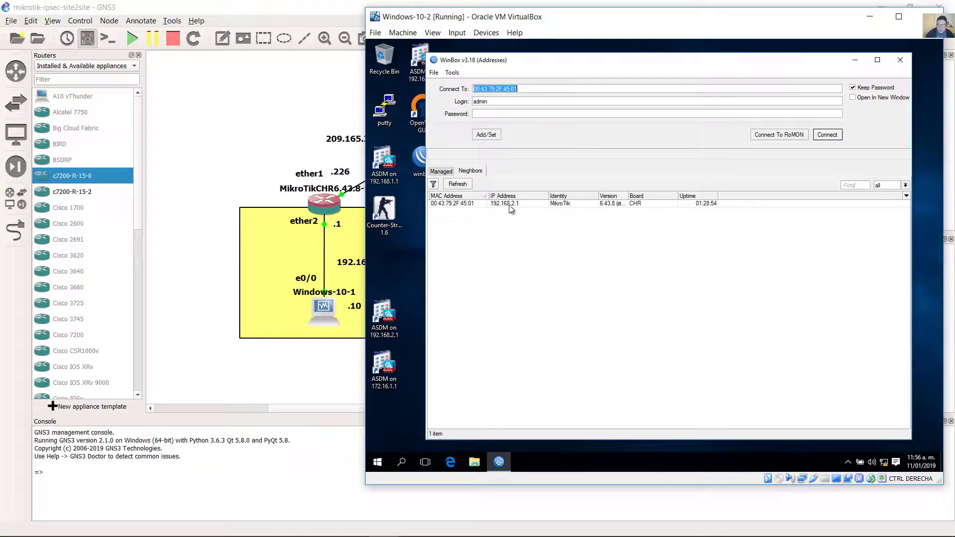
pyautogui.click(507, 204)
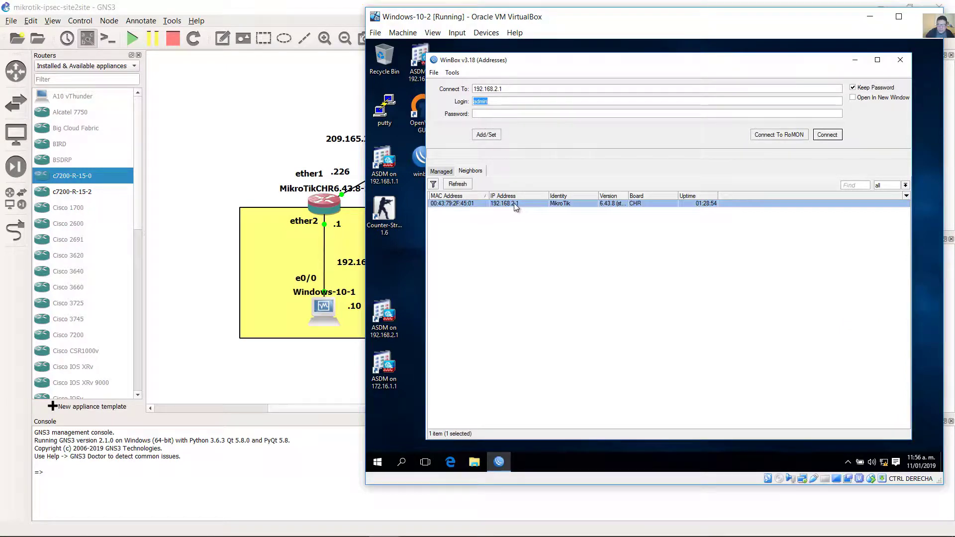
pyautogui.click(527, 89)
# Step: Check the .1 label at ether2 of MikroTikCHR6.43.8-2 in GNS3 and return to the Windows-10-2 machine
pyautogui.click(241, 97)
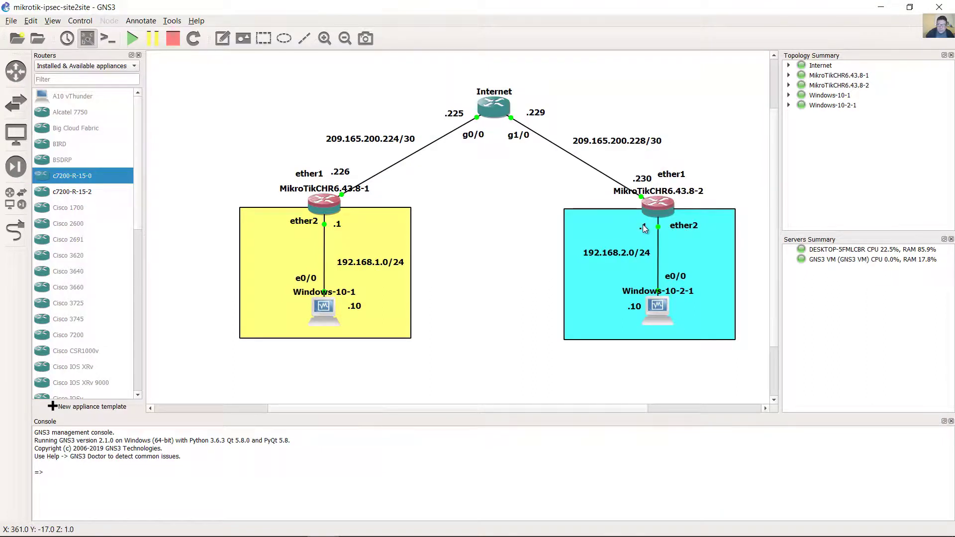
pyautogui.moveTo(642, 227); pyautogui.dragTo(645, 233)
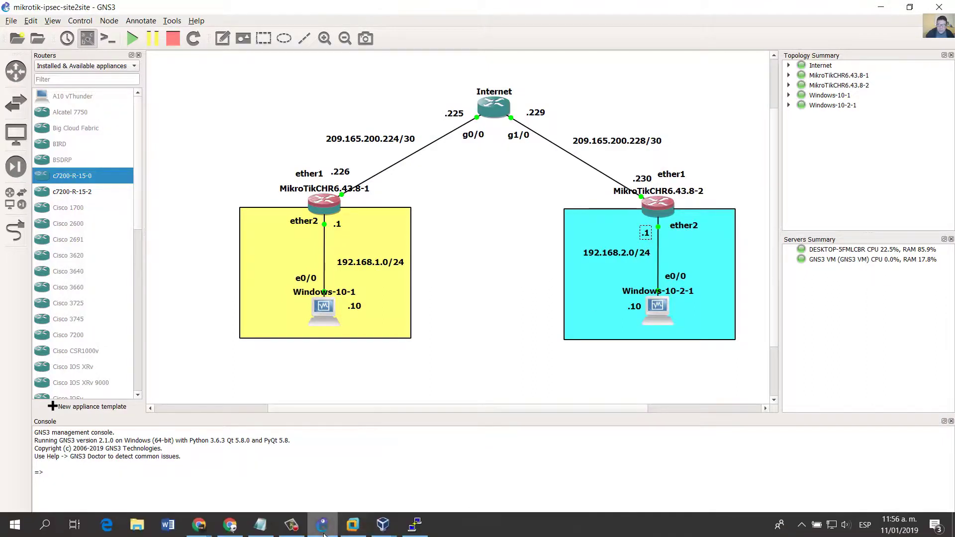
pyautogui.click(447, 481)
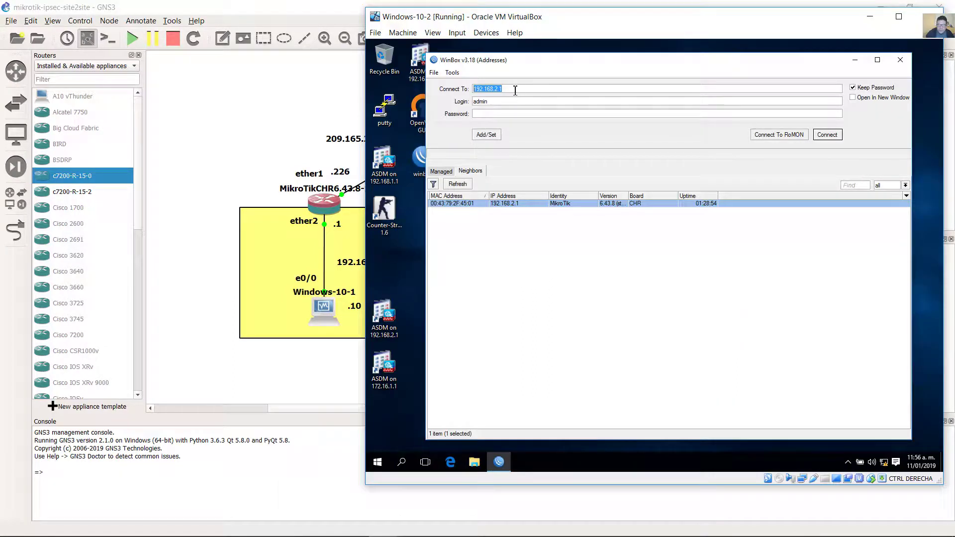
# Step: Connect WinBox to 192.168.2.1 with the admin login
pyautogui.click(491, 103)
pyautogui.moveTo(491, 102); pyautogui.dragTo(462, 103)
pyautogui.click(826, 135)
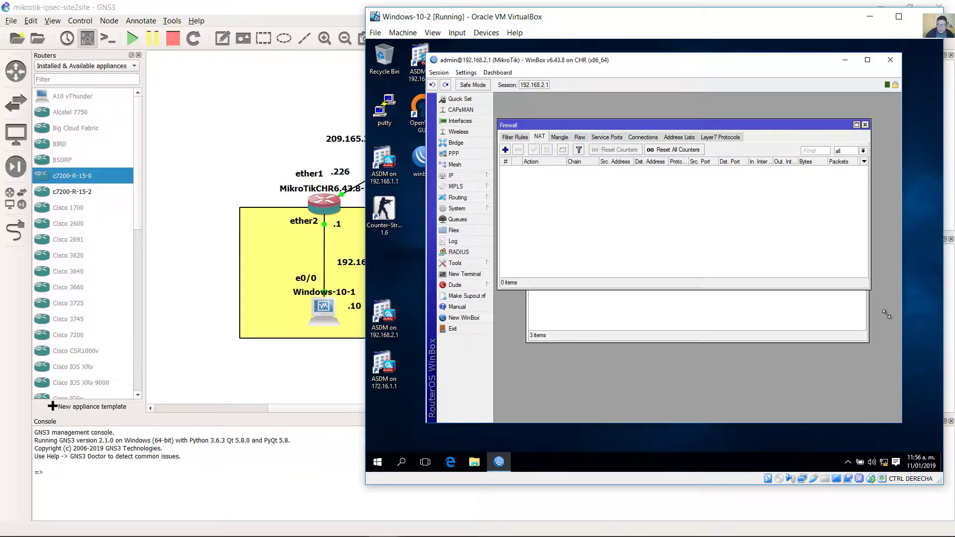
# Step: Enlarge the firewall window, start a new NAT rule and show its general settings
pyautogui.moveTo(886, 314); pyautogui.dragTo(890, 320)
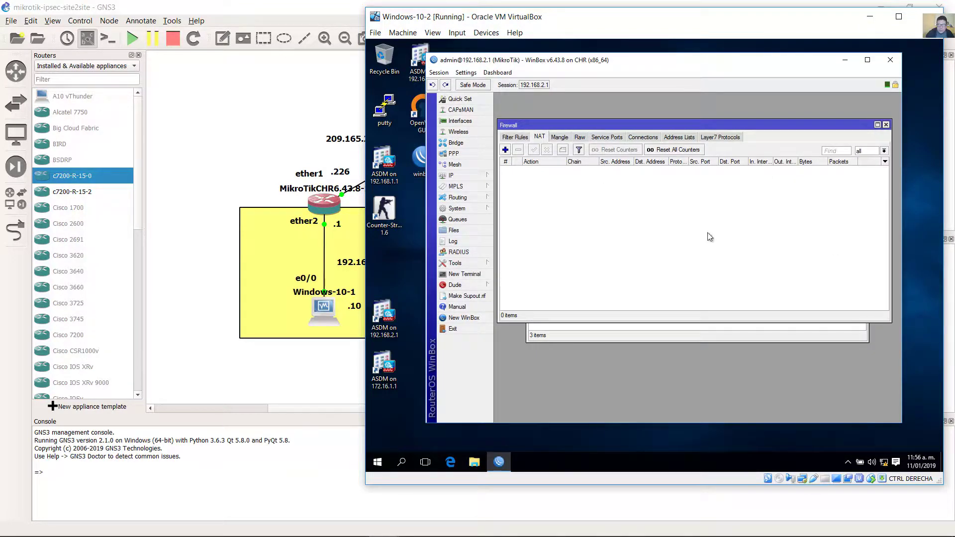
pyautogui.click(505, 150)
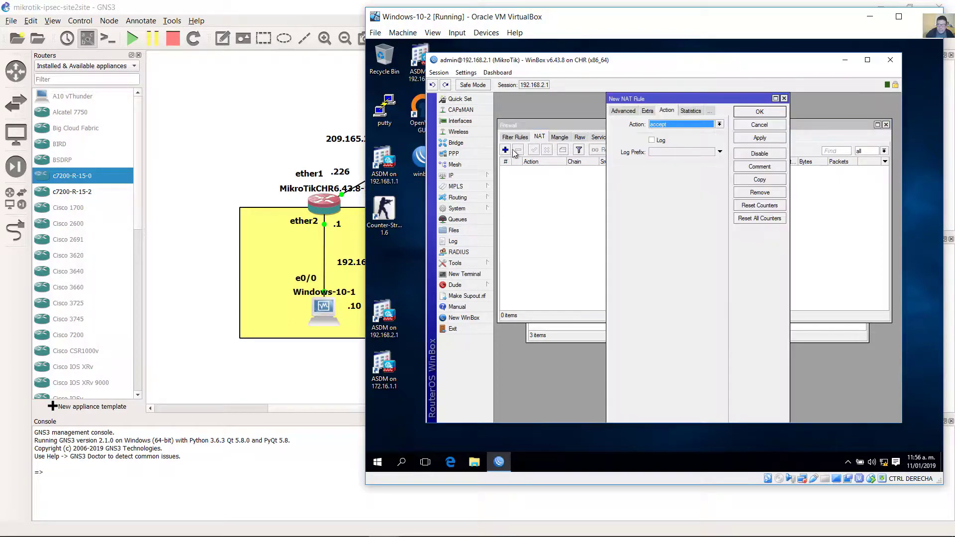
pyautogui.click(629, 114)
pyautogui.click(622, 111)
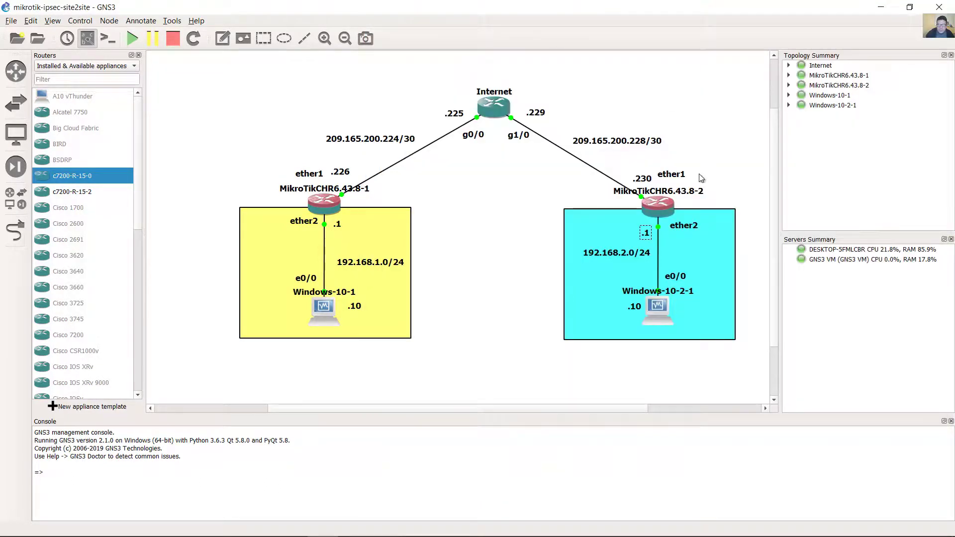
# Step: Check the ether1 label of MikroTikCHR6.43.8-2 in GNS3 and return to the Windows-10-2 machine
pyautogui.click(674, 175)
pyautogui.moveTo(417, 527)
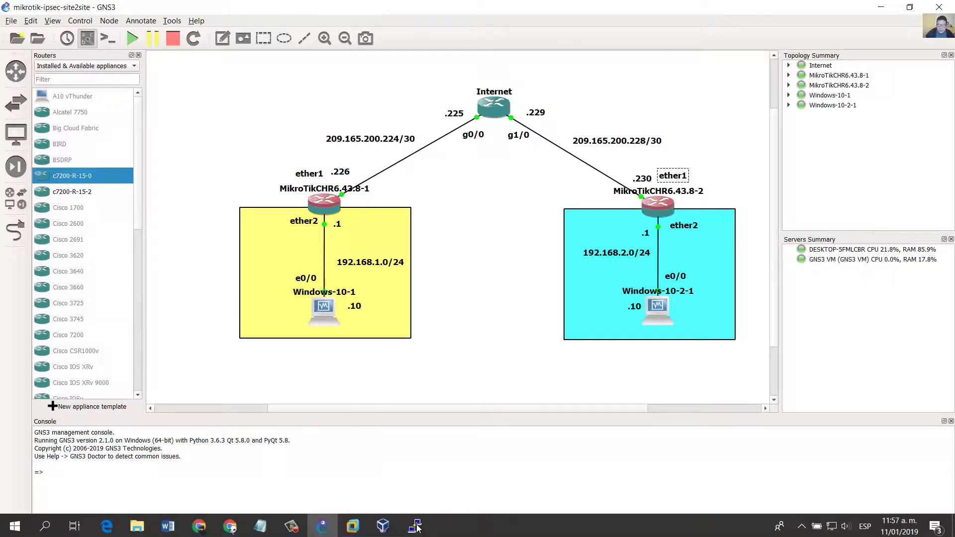
pyautogui.click(436, 462)
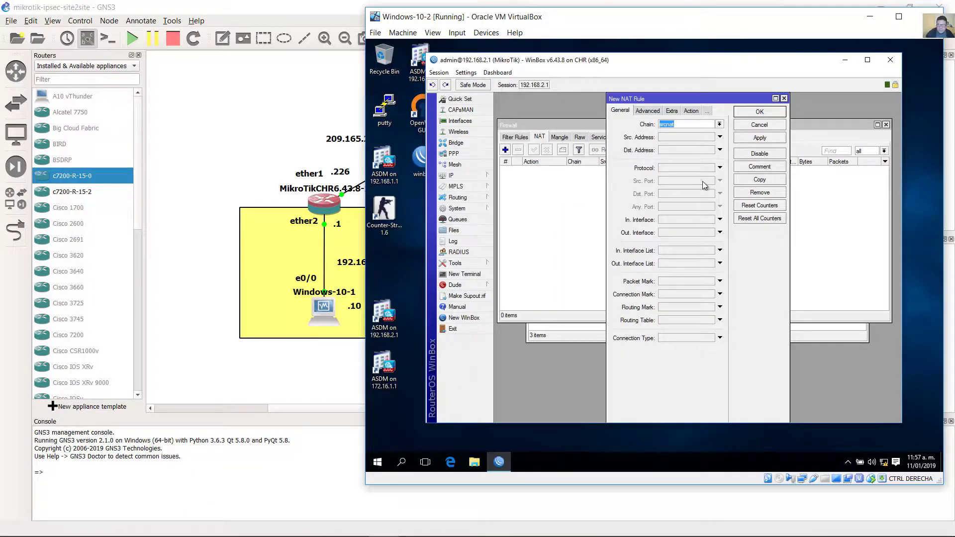
# Step: Set the srcnat rule's outgoing interface to ether1 and widen the rule window
pyautogui.click(720, 234)
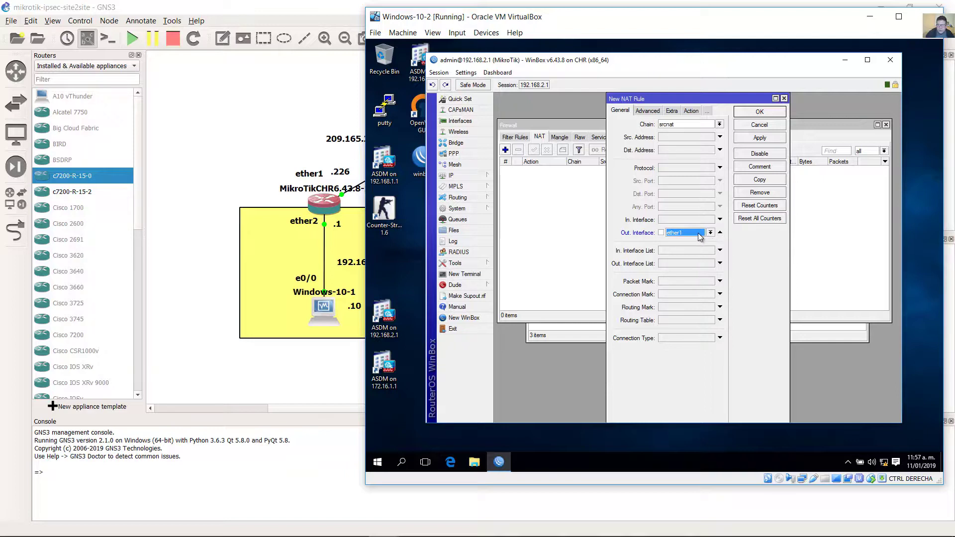
pyautogui.click(700, 237)
pyautogui.click(686, 240)
pyautogui.moveTo(607, 144); pyautogui.dragTo(503, 145)
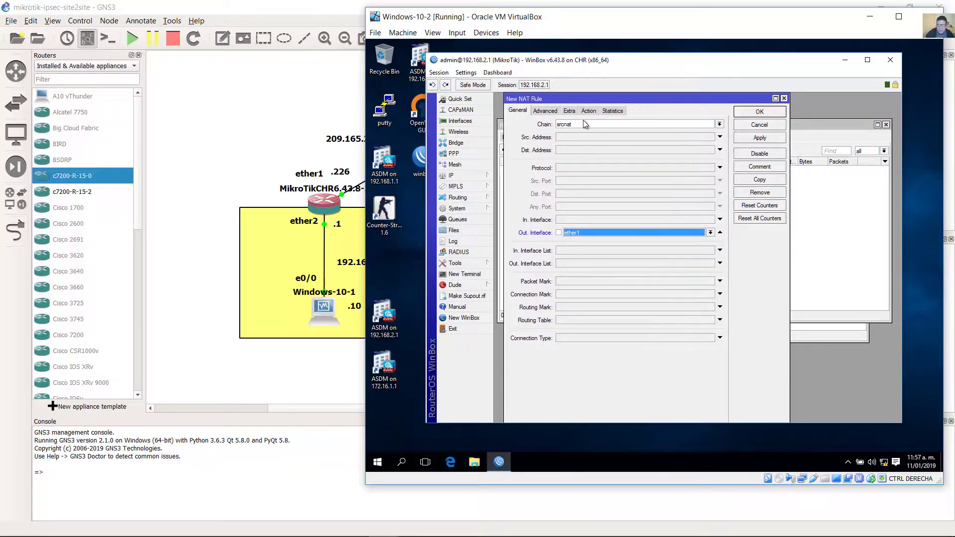
# Step: Set the NAT rule's action to masquerade, save the rule and select it in the list
pyautogui.click(586, 112)
pyautogui.click(576, 124)
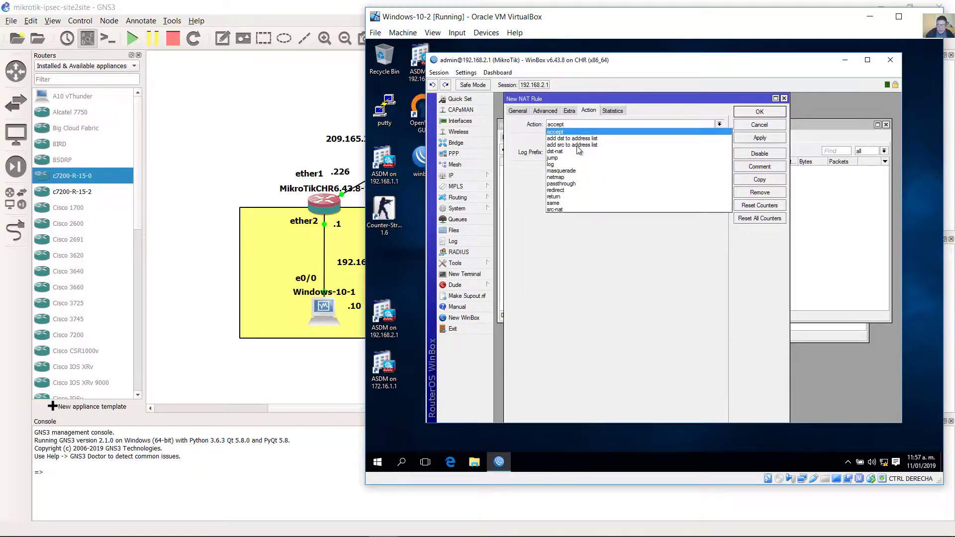
pyautogui.click(571, 171)
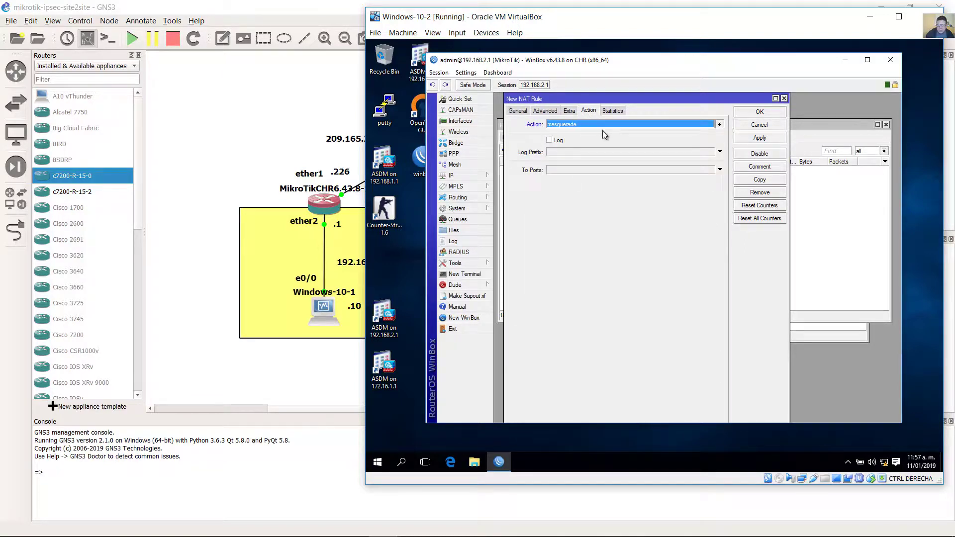
pyautogui.click(749, 140)
pyautogui.click(759, 113)
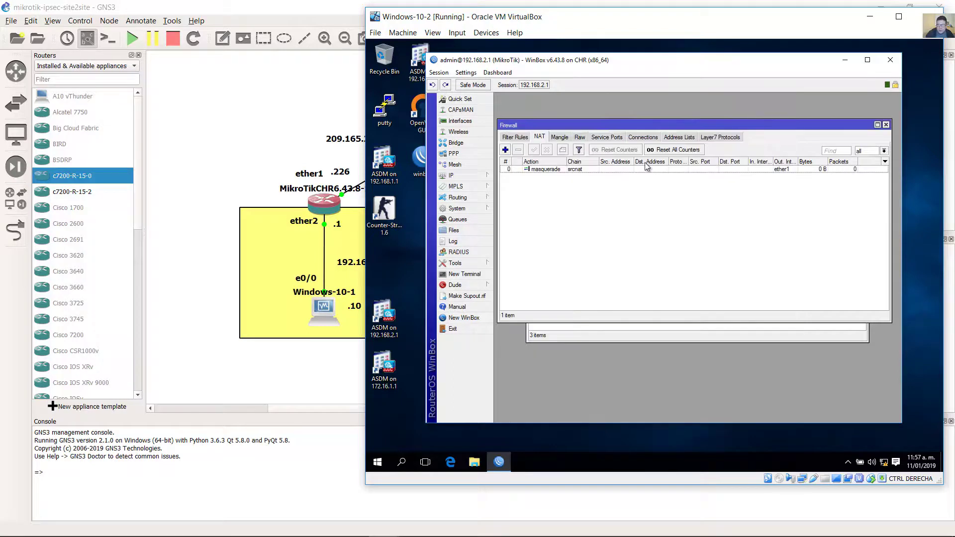
pyautogui.click(555, 169)
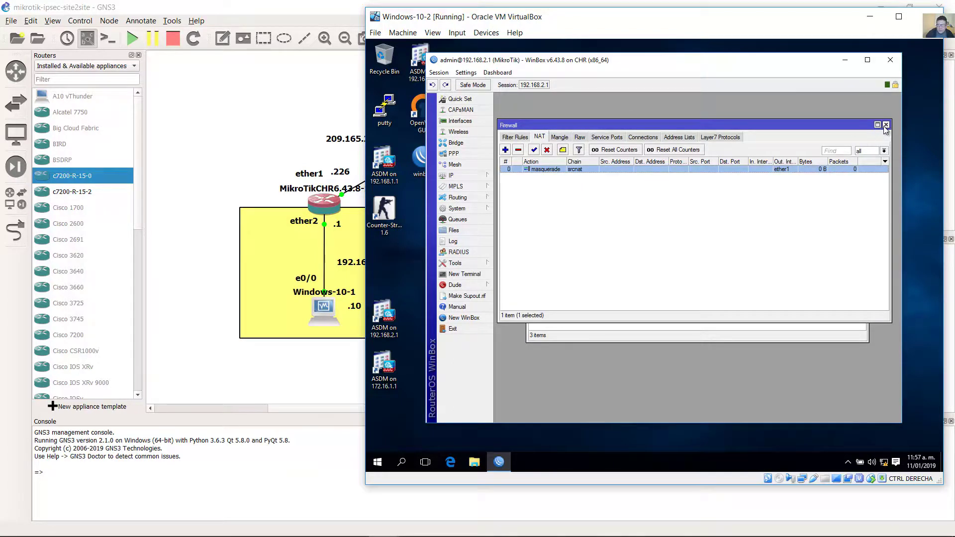
# Step: Examine both MikroTik routers in the GNS3 topology and the .230 label on MikroTikCHR6.43.8-2's Internet link
pyautogui.click(384, 525)
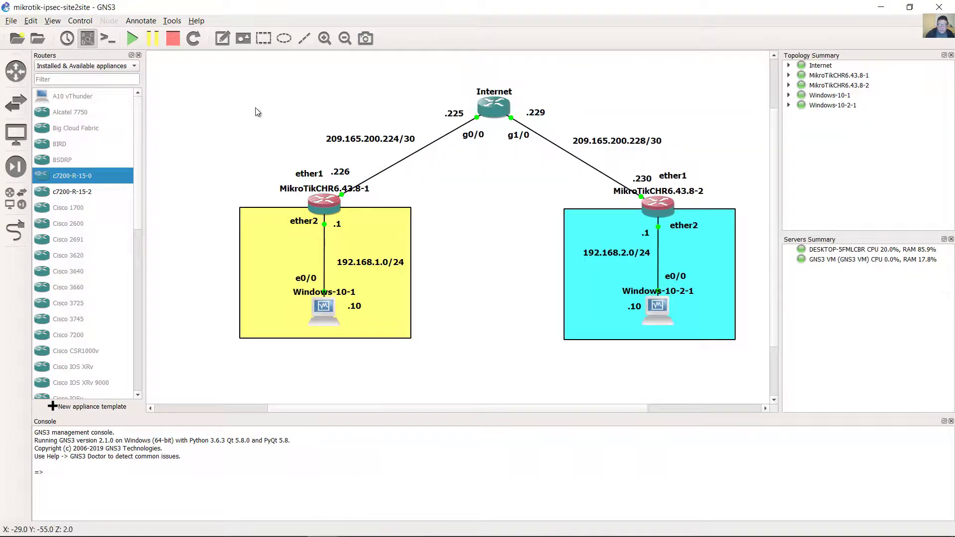
pyautogui.moveTo(248, 165); pyautogui.dragTo(382, 216)
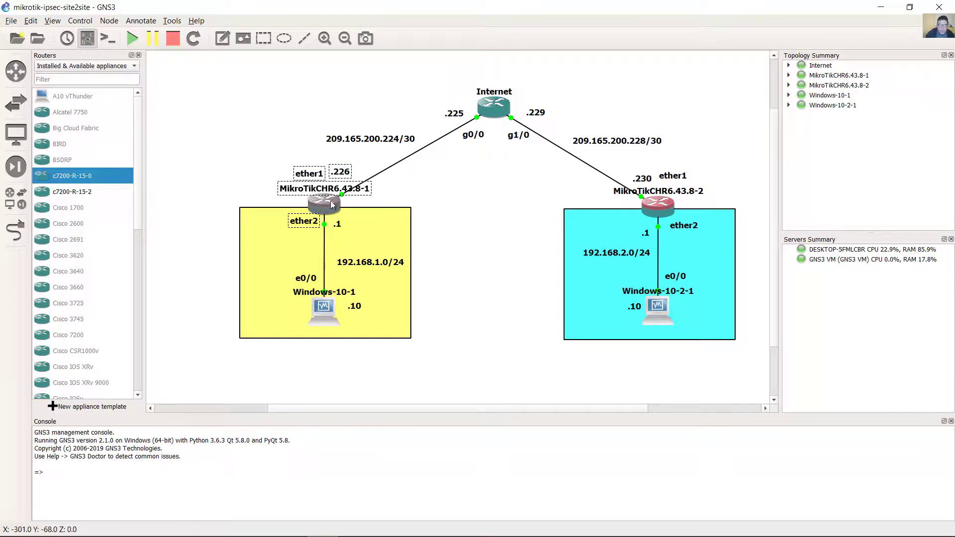
pyautogui.moveTo(722, 150); pyautogui.dragTo(633, 216)
pyautogui.click(684, 150)
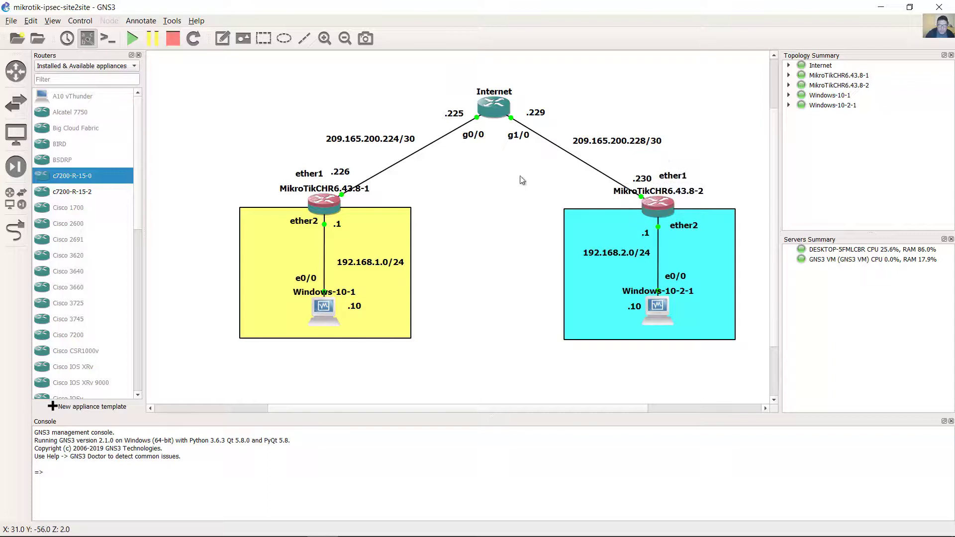
pyautogui.moveTo(448, 182); pyautogui.dragTo(287, 210)
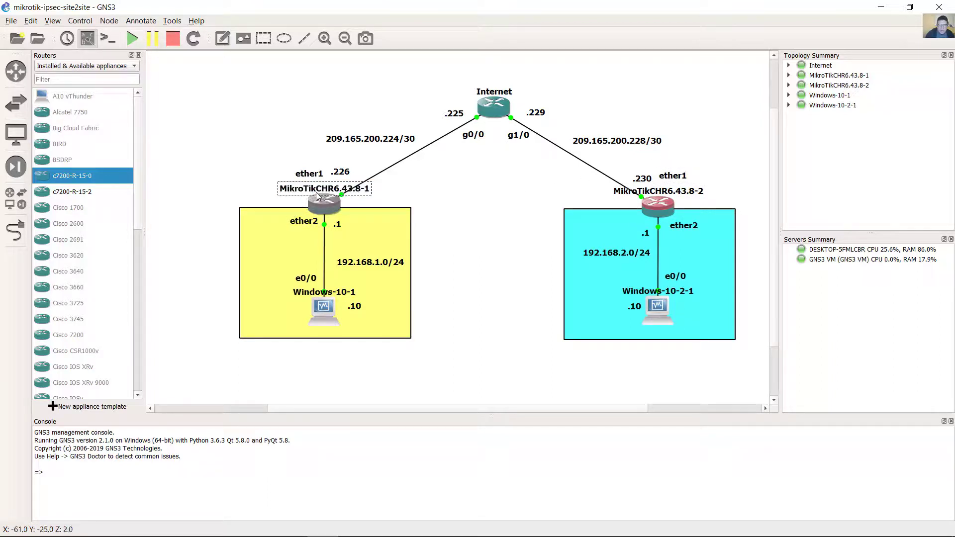
pyautogui.click(638, 177)
pyautogui.click(640, 179)
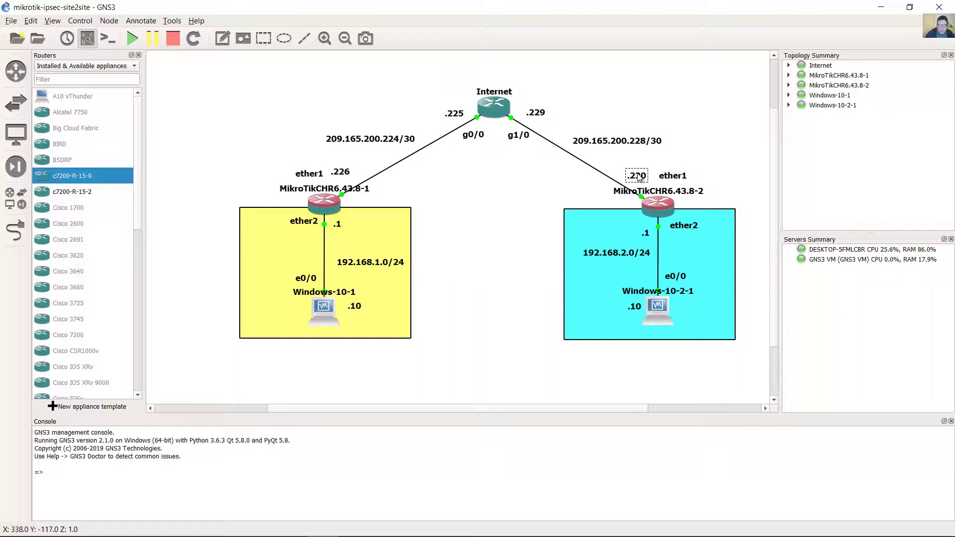
pyautogui.moveTo(641, 180); pyautogui.dragTo(642, 181)
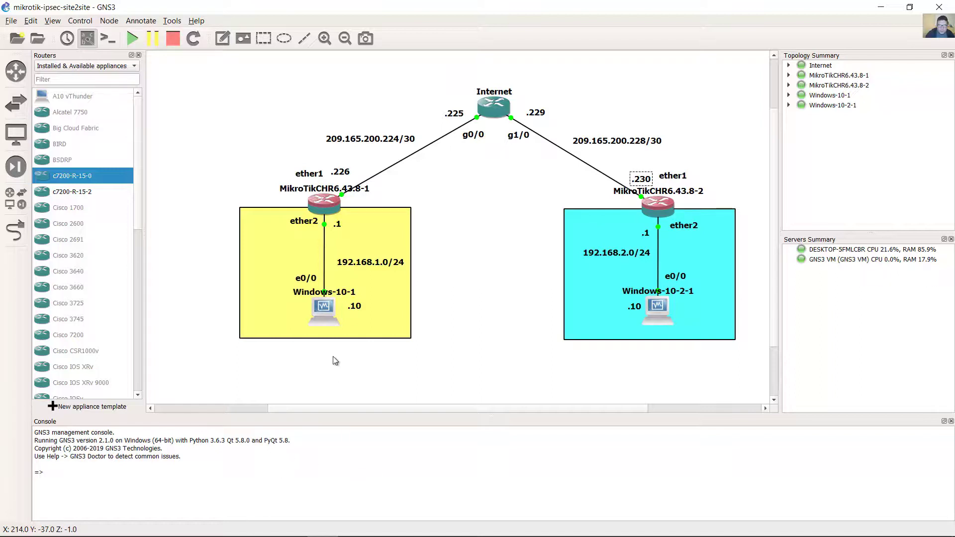
# Step: Switch to the Windows-10 machine and open a new router terminal in WinBox, declining to view the software license
pyautogui.moveTo(382, 525)
pyautogui.click(320, 477)
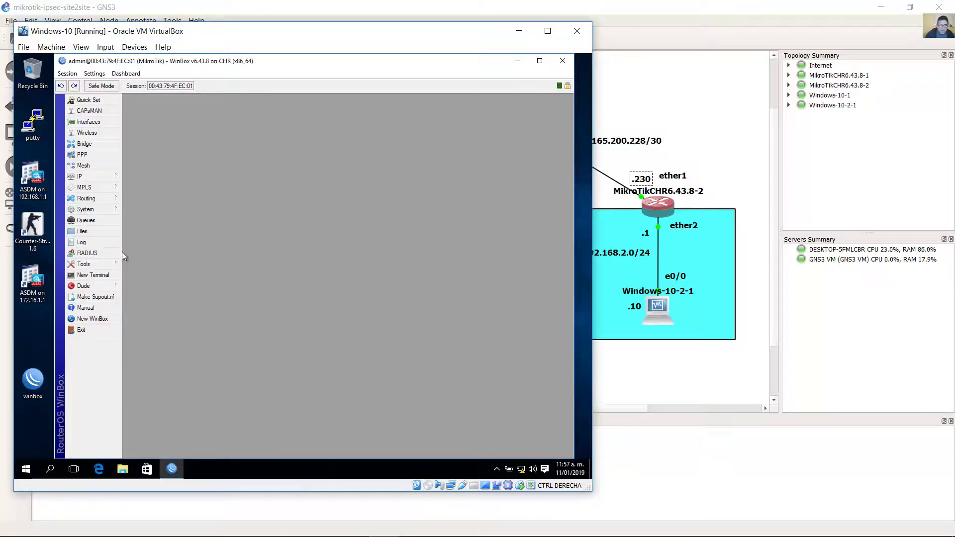
pyautogui.click(108, 276)
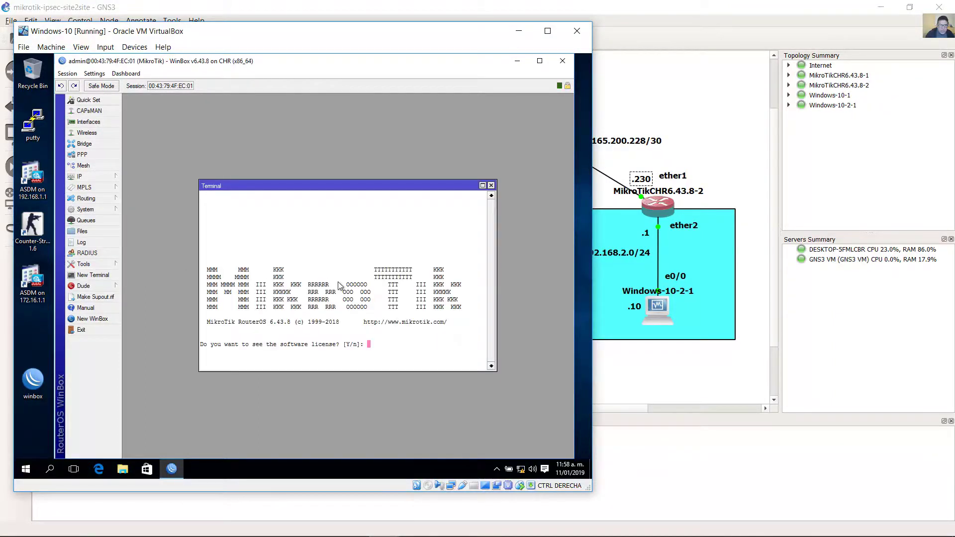
pyautogui.write('n@MikroTik] > ')
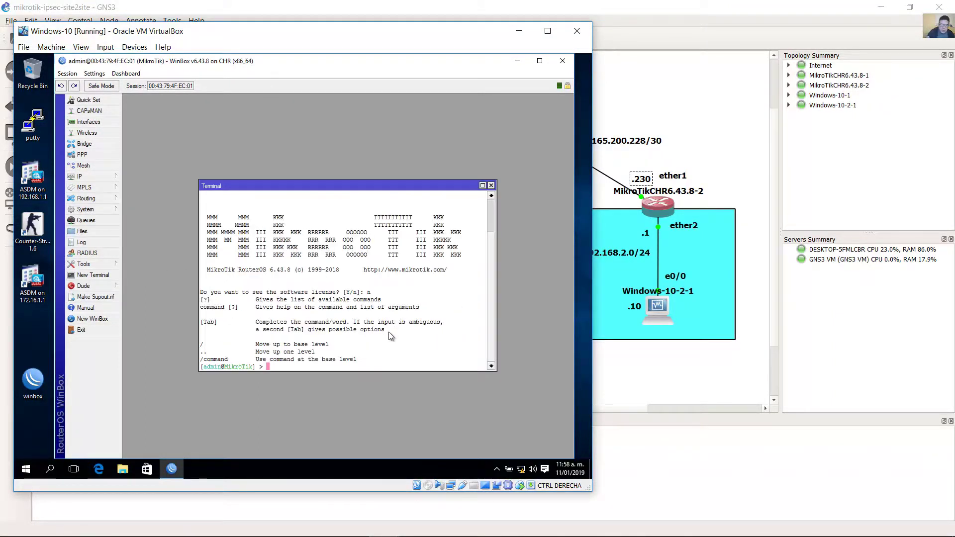
# Step: Ping 209.165.200.230 from the first router's terminal and stop the ping
pyautogui.write('ping 209.165.200.230')
pyautogui.press('Return')
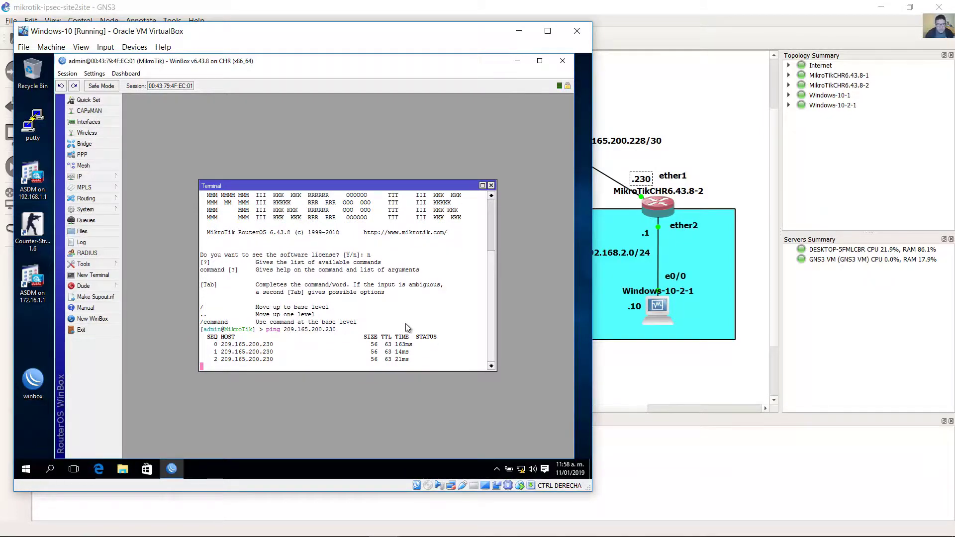
pyautogui.hotkey('ctrl', 'c')
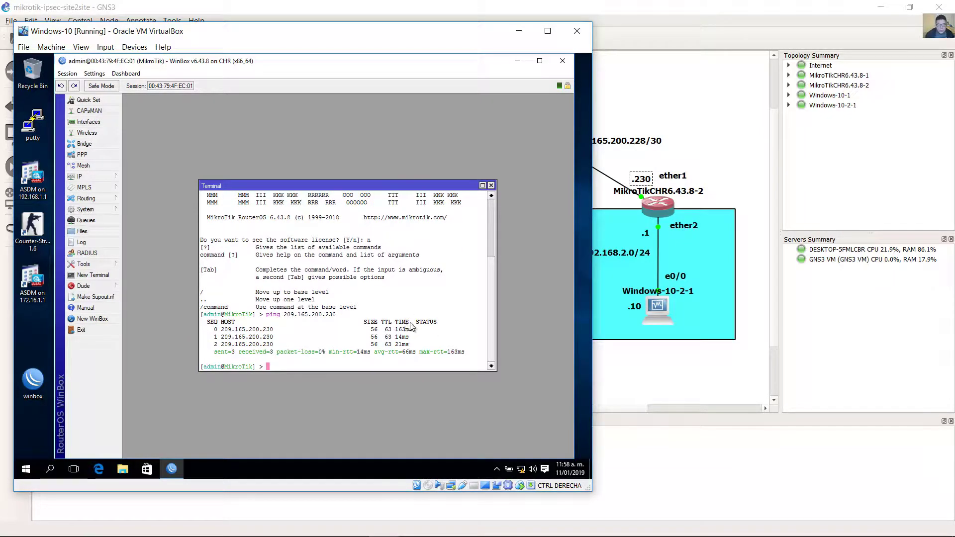
# Step: Check the .226 label of MikroTikCHR6.43.8-1's Internet link in GNS3 and switch to the Windows-10-2 machine
pyautogui.click(523, 9)
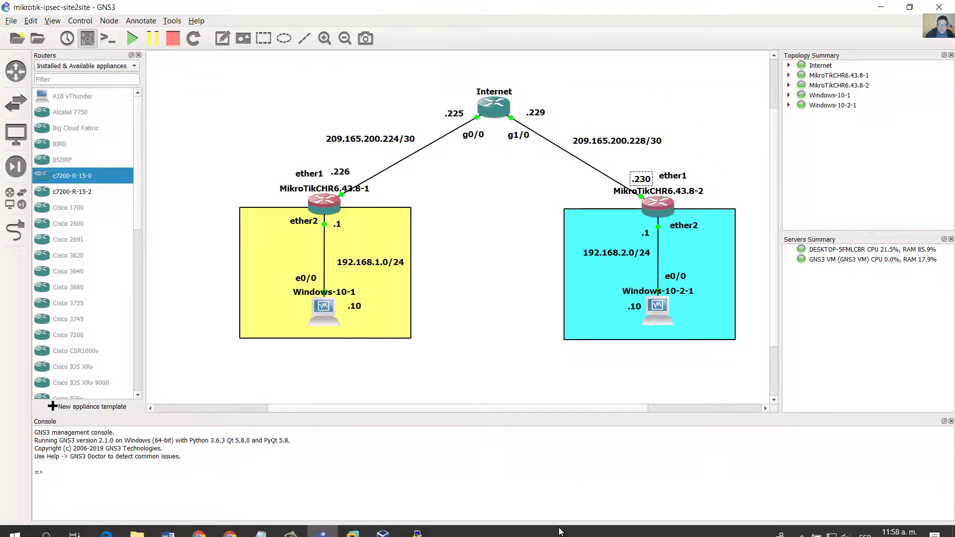
pyautogui.moveTo(720, 158); pyautogui.dragTo(636, 219)
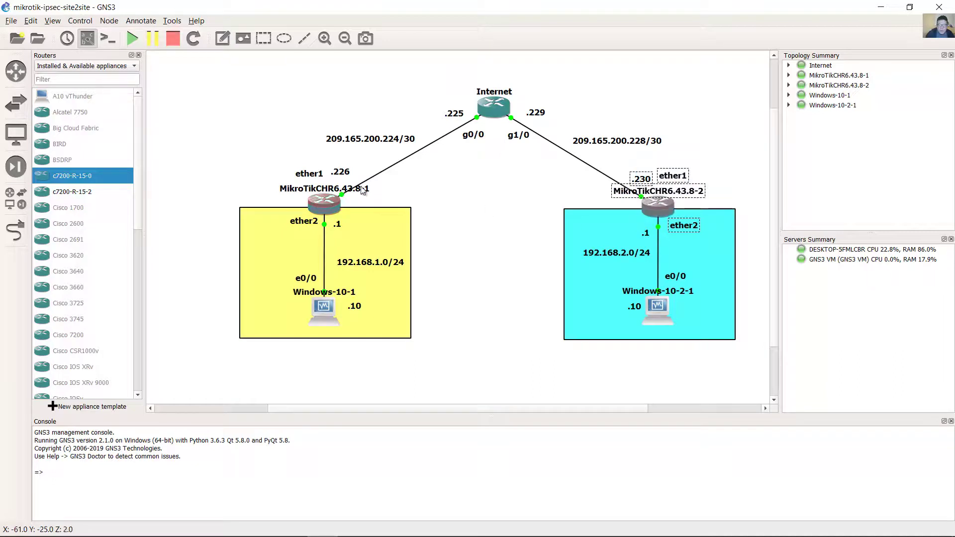
pyautogui.click(437, 190)
pyautogui.click(345, 178)
pyautogui.moveTo(344, 178); pyautogui.dragTo(345, 177)
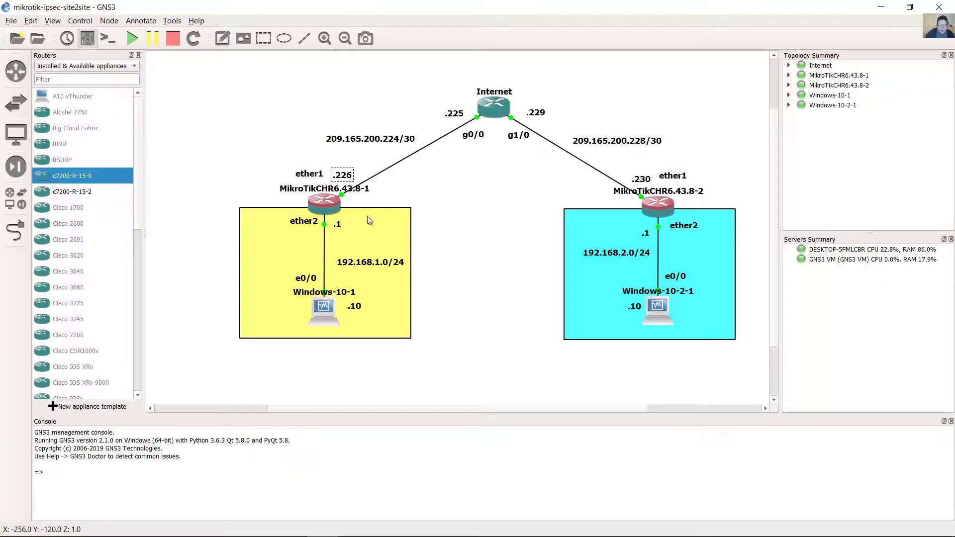
pyautogui.moveTo(382, 525)
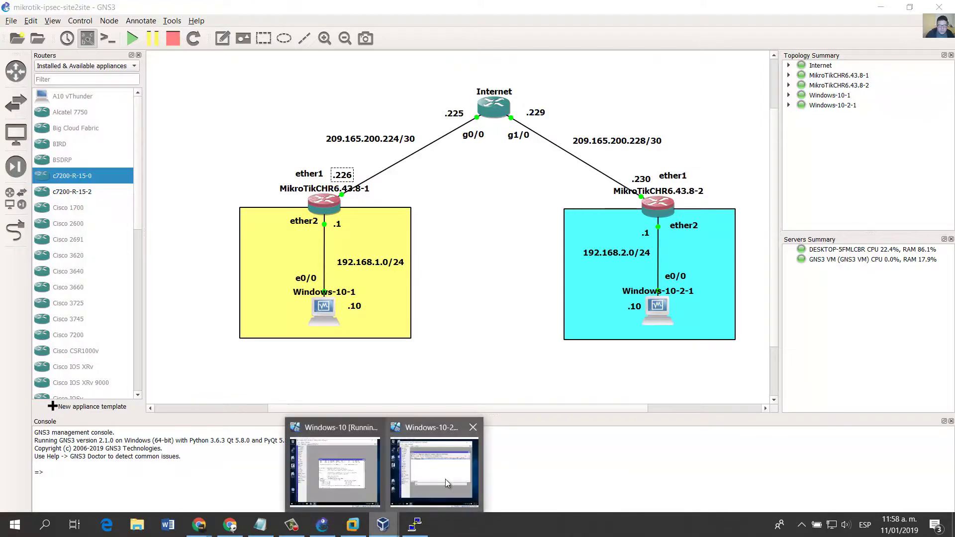
pyautogui.click(445, 479)
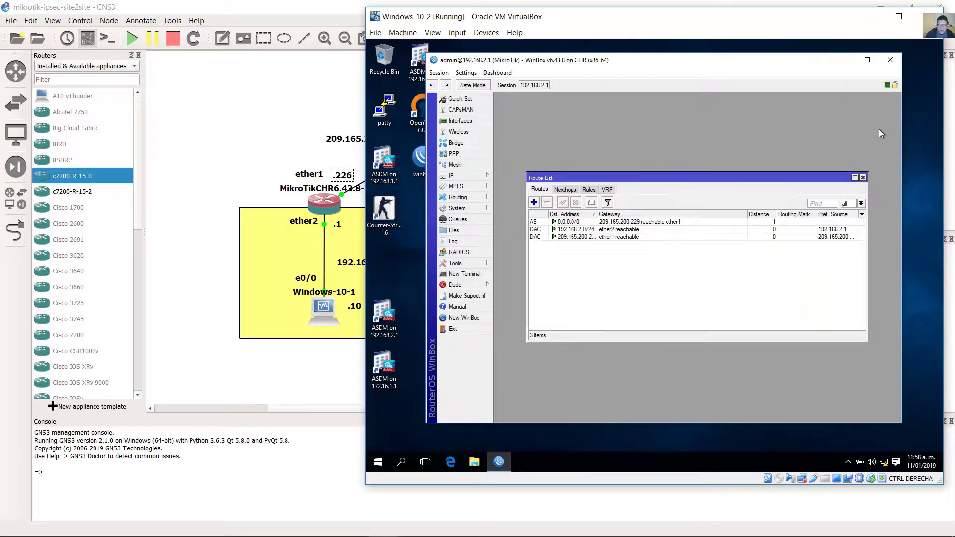
# Step: Close the route list and ping 209.165.200.226 from a new router terminal, declining the software licence display and stopping the ping after a few replies
pyautogui.click(862, 179)
pyautogui.click(777, 183)
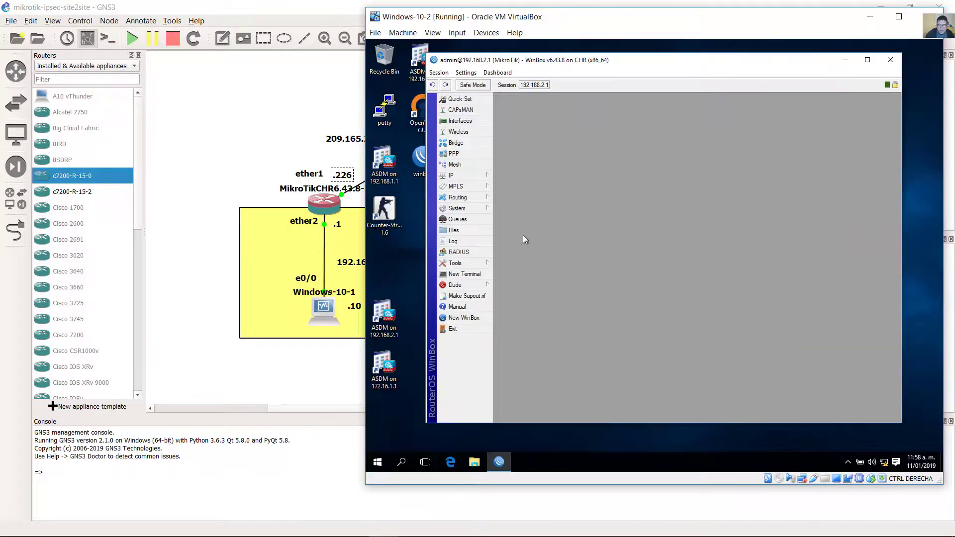
pyautogui.click(454, 274)
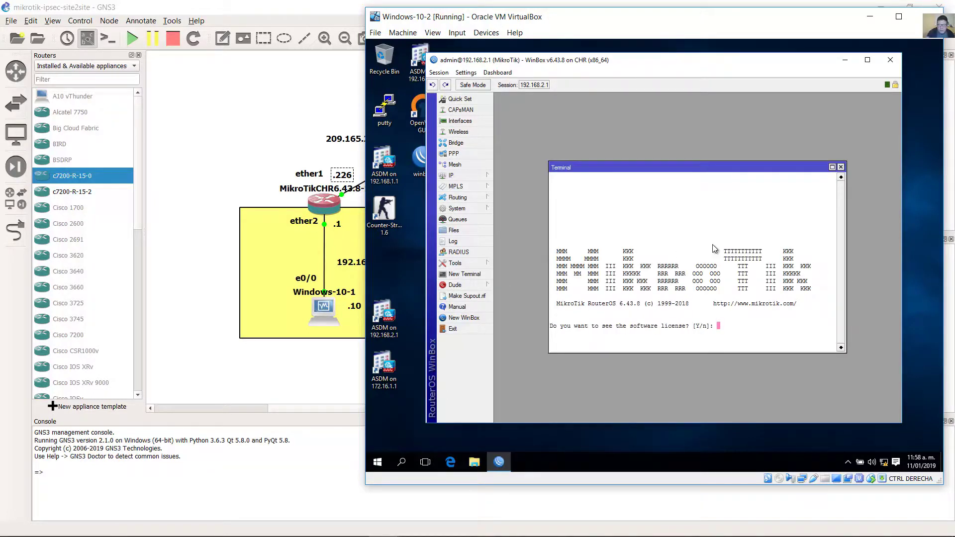
pyautogui.write('n')
pyautogui.write('po')
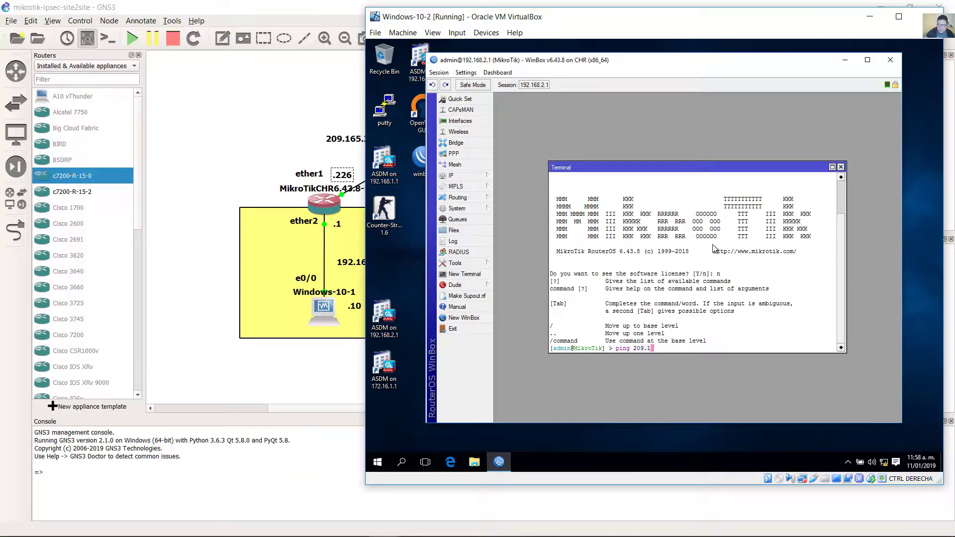
pyautogui.write('ng 209.165.200.226')
pyautogui.press('Return')
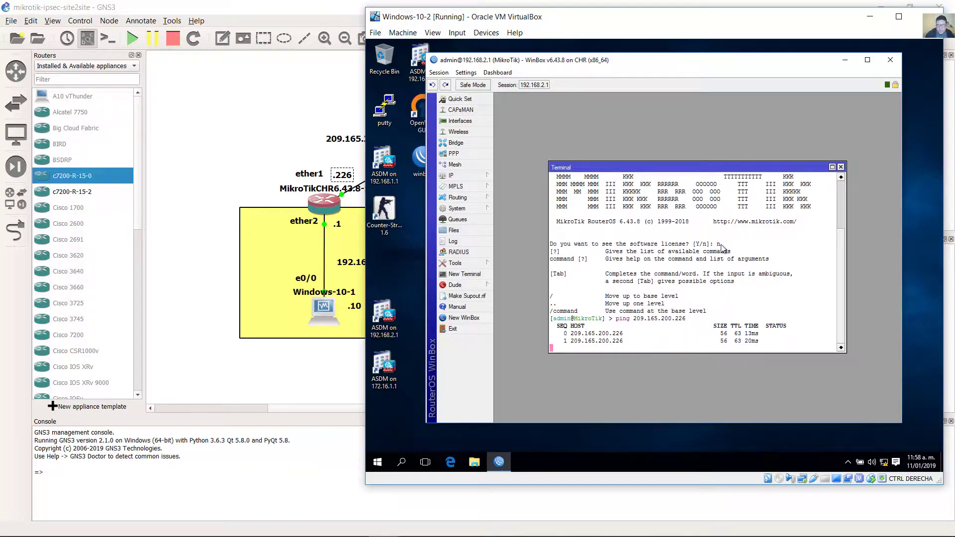
pyautogui.hotkey('ctrl', 'c')
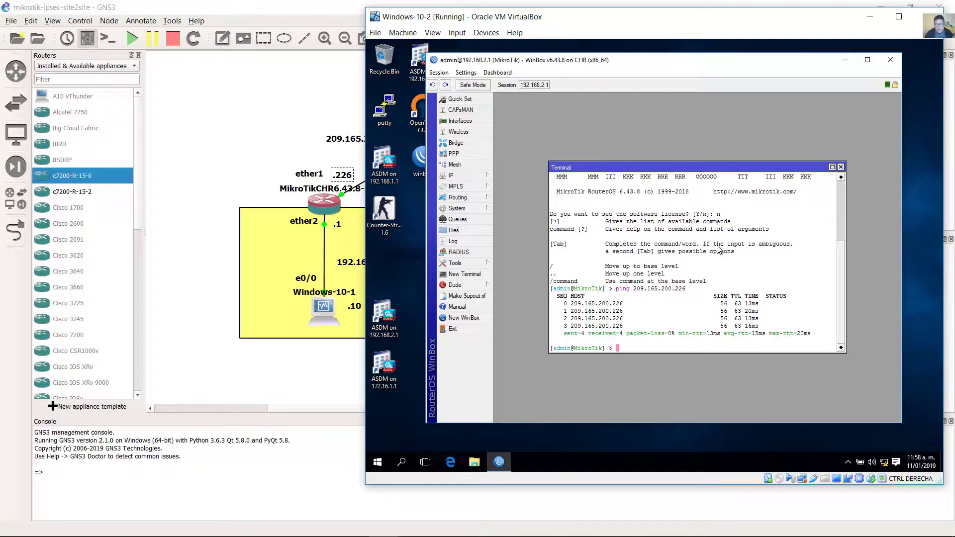
# Step: Minimize WinBox and check the Windows Firewall on/off settings for private and public networks on the Windows-10-2 machine
pyautogui.click(845, 60)
pyautogui.click(378, 461)
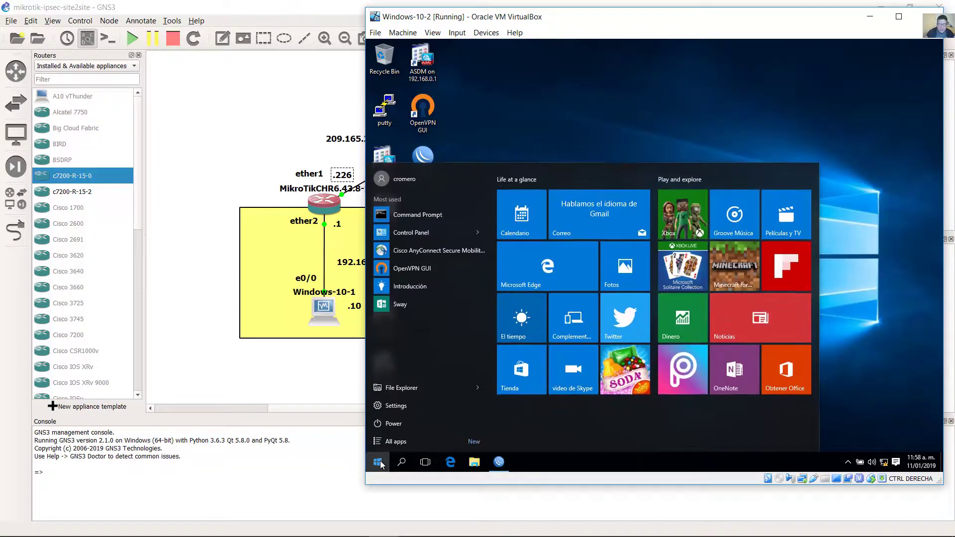
pyautogui.write('firewall')
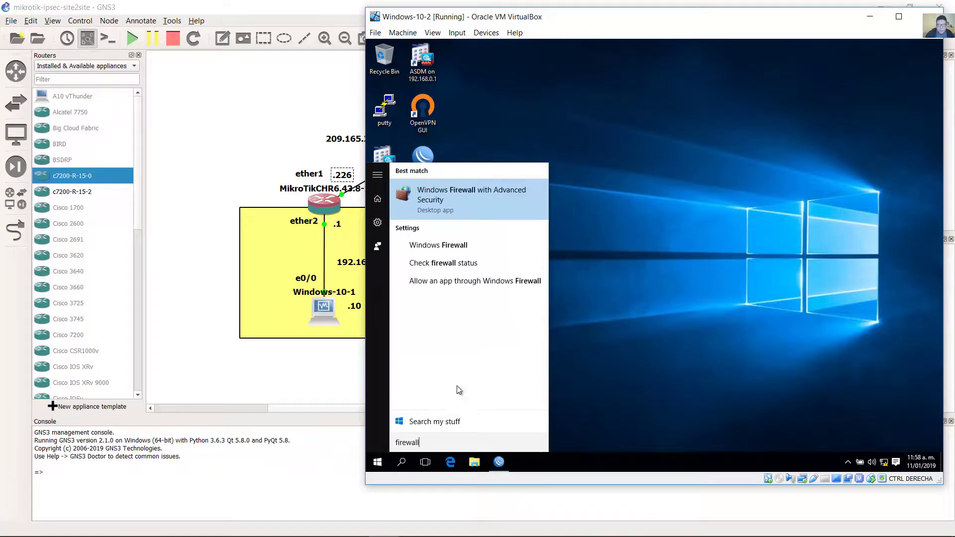
pyautogui.click(460, 245)
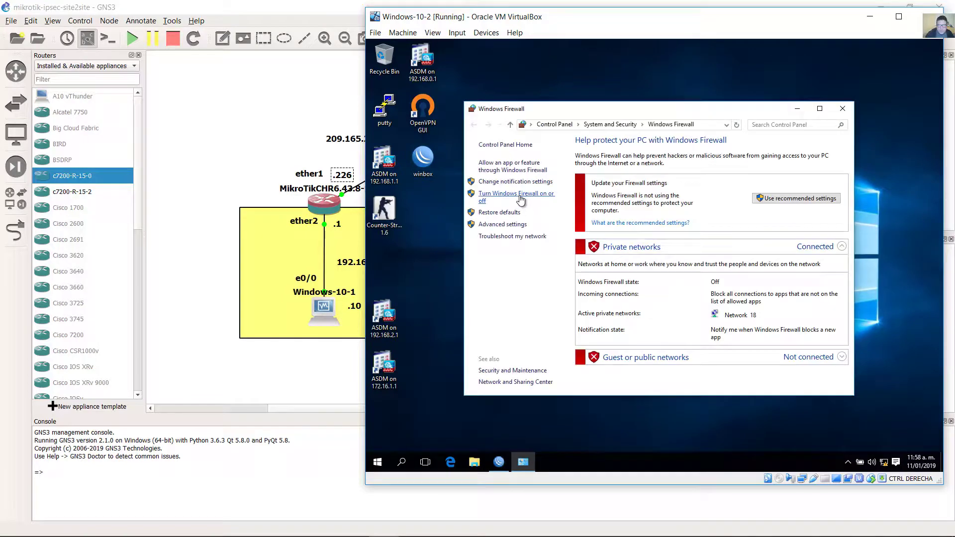
pyautogui.click(519, 195)
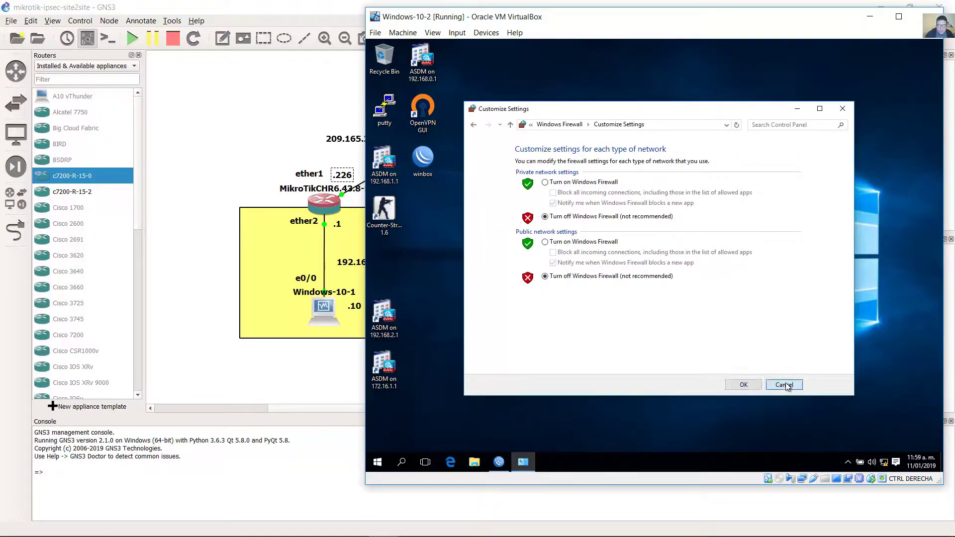
pyautogui.click(756, 384)
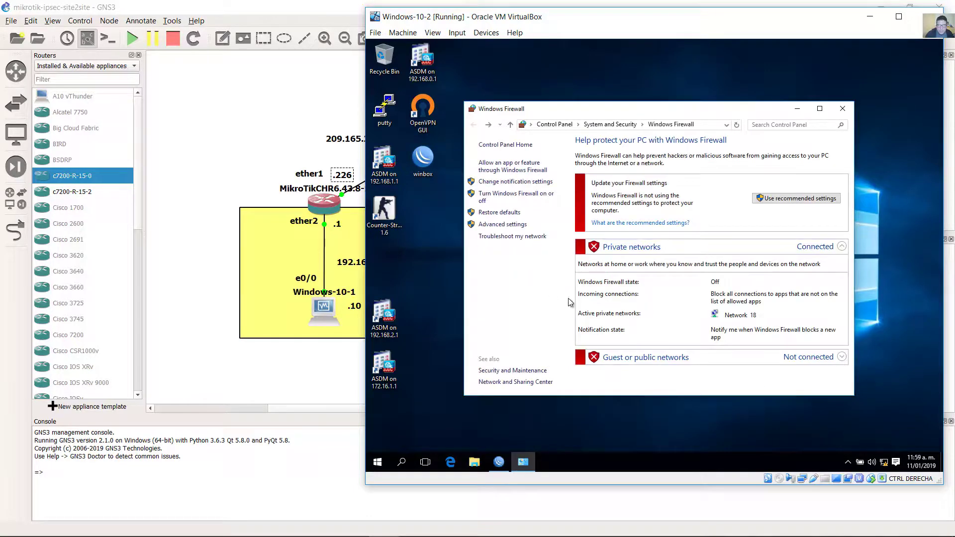
pyautogui.click(842, 108)
# Step: Switch to the Windows-10 virtual machine, check its Windows Firewall on/off settings for both network types, and minimize WinBox
pyautogui.moveTo(391, 528)
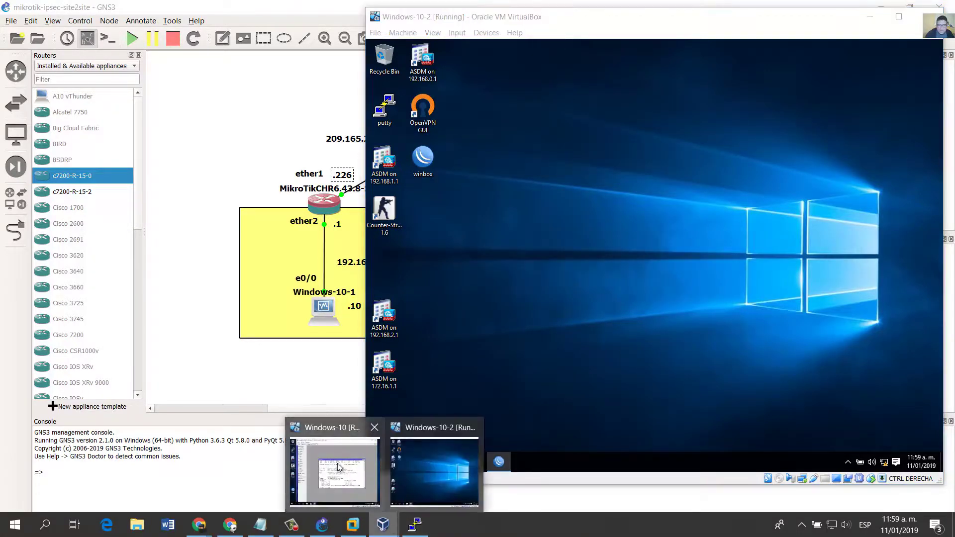
pyautogui.click(340, 467)
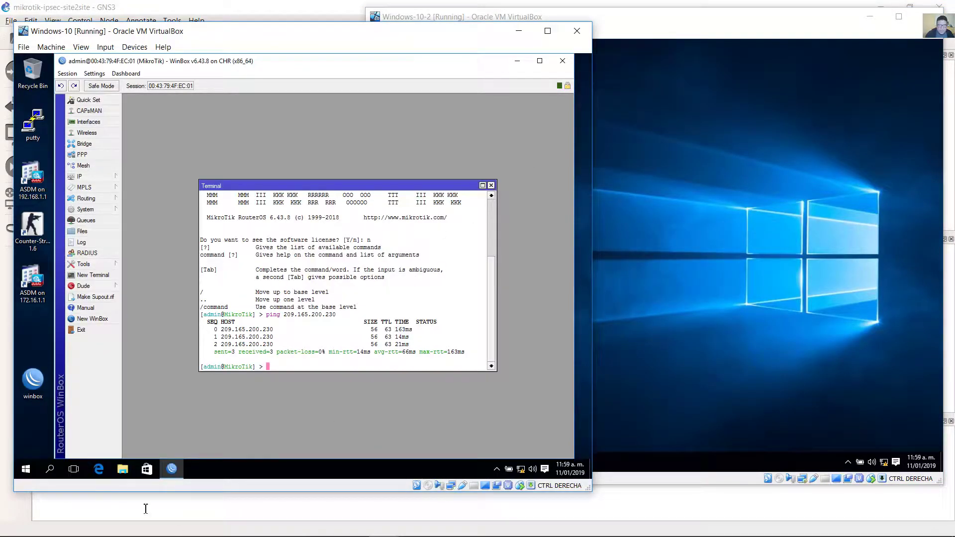
pyautogui.click(25, 470)
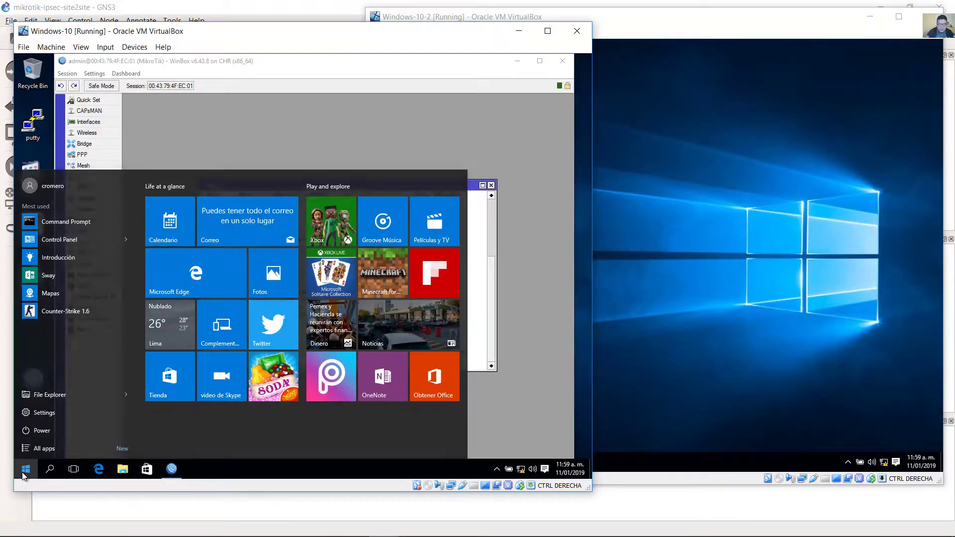
pyautogui.write('firewall')
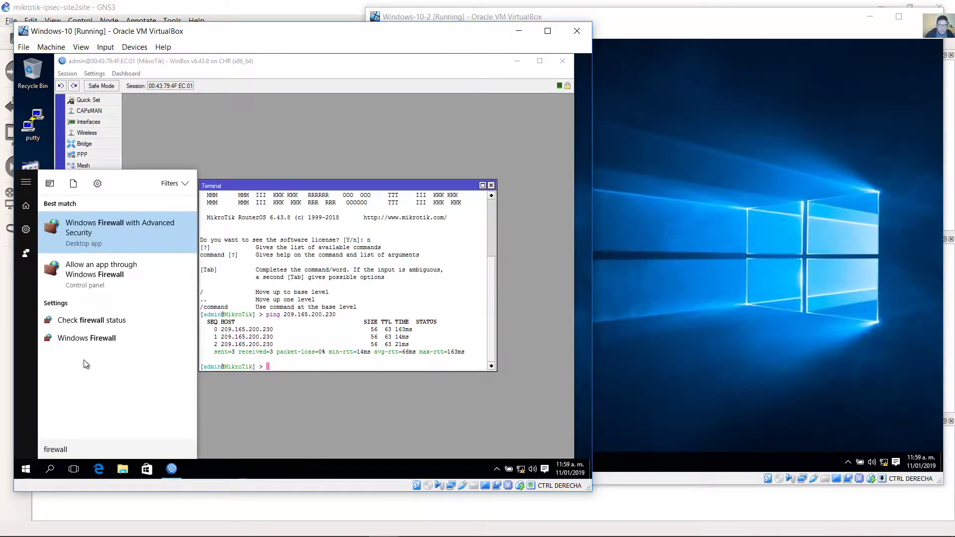
pyautogui.click(110, 339)
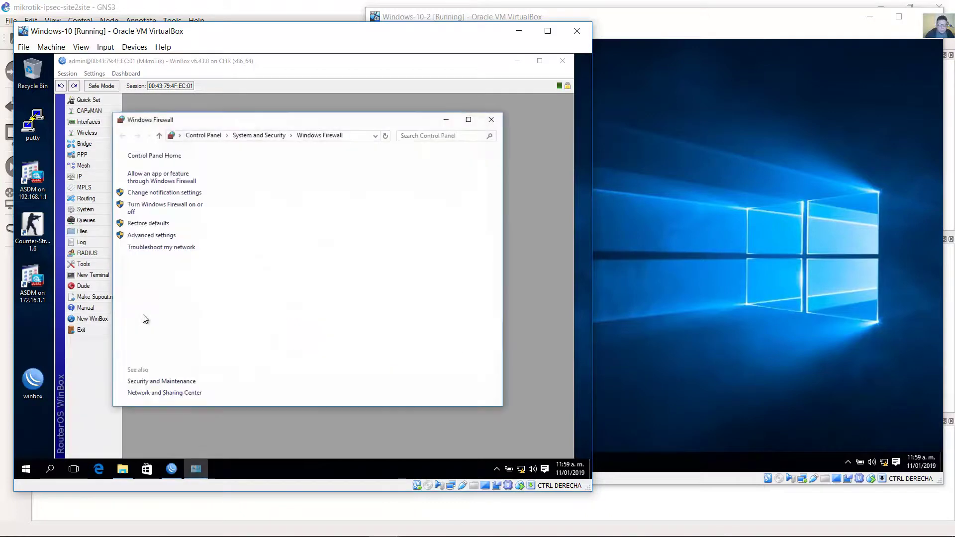
pyautogui.click(170, 209)
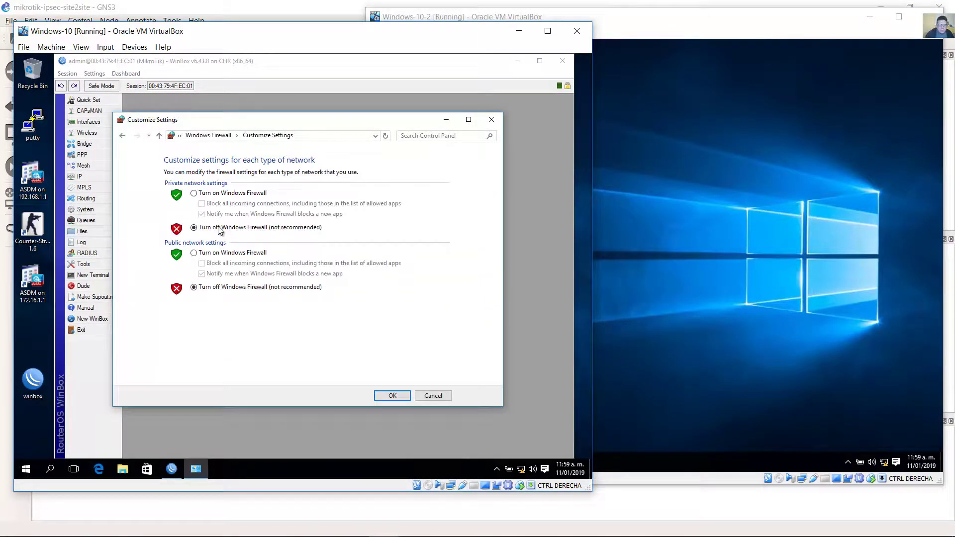
pyautogui.click(392, 395)
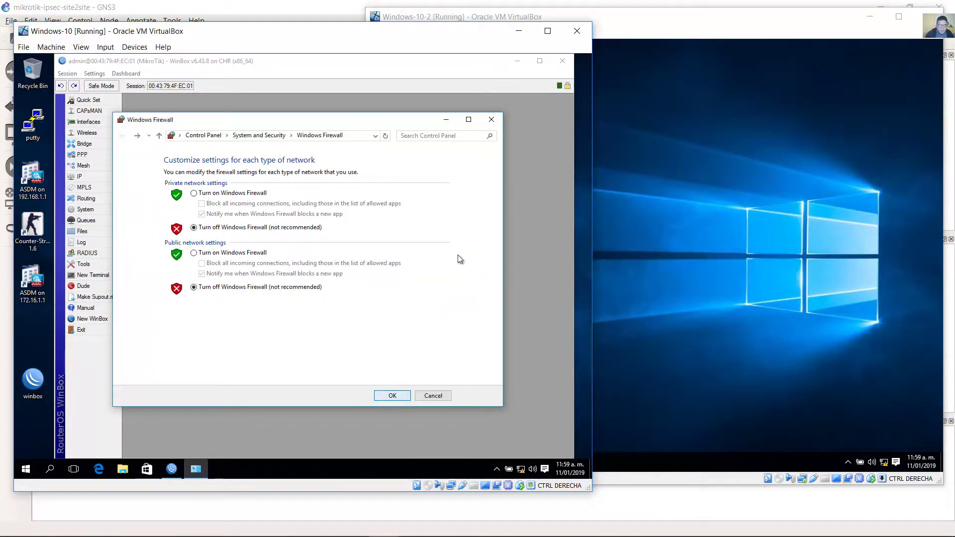
pyautogui.click(491, 119)
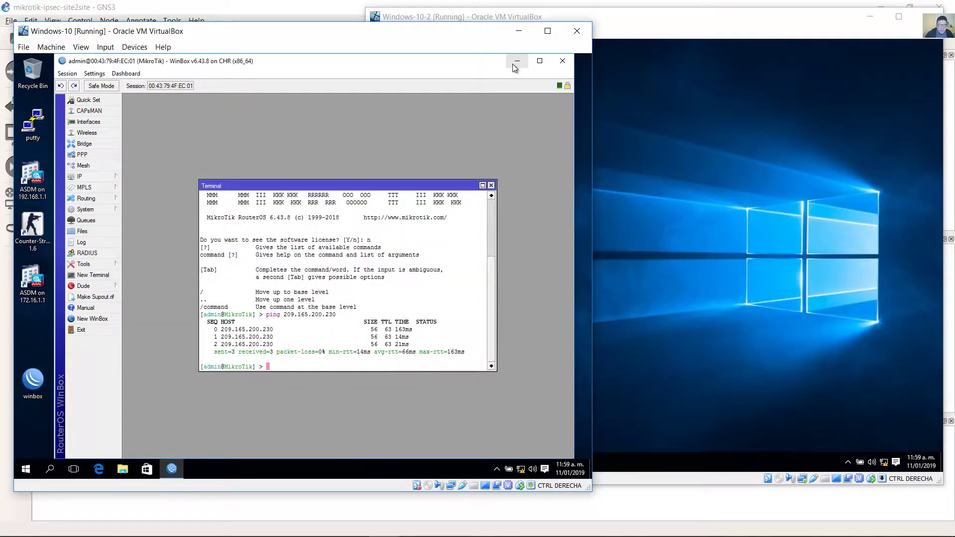
pyautogui.click(518, 60)
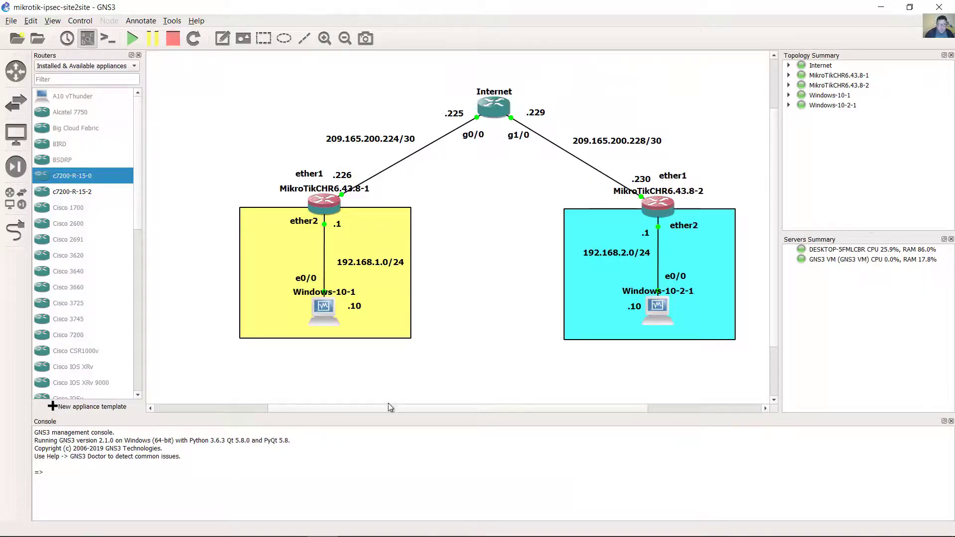
# Step: Highlight Windows-10-1 and the .230 ether1 address of router MikroTikCHR6.43.8-2 in the GNS3 topology
pyautogui.moveTo(387, 398); pyautogui.dragTo(263, 276)
pyautogui.click(642, 175)
pyautogui.moveTo(643, 171); pyautogui.dragTo(644, 168)
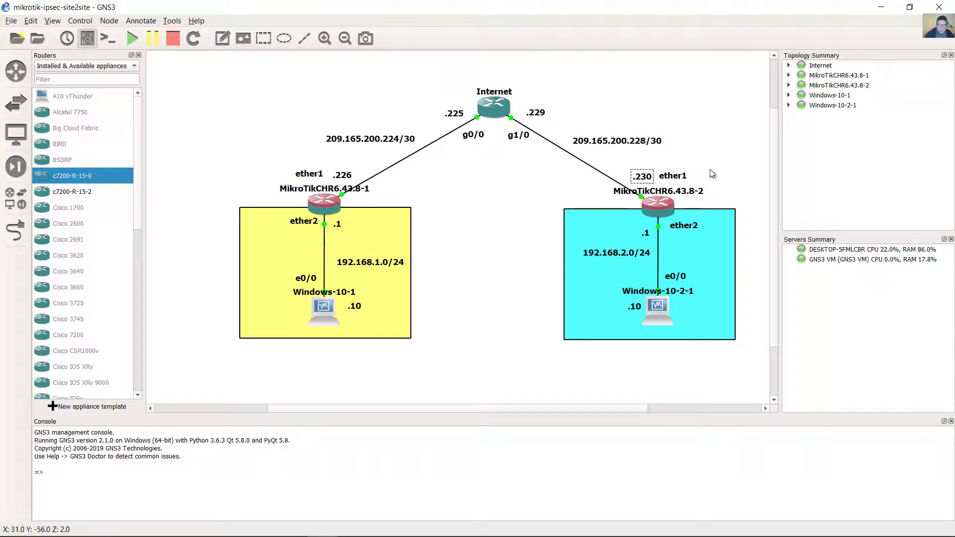
pyautogui.moveTo(709, 169); pyautogui.dragTo(633, 213)
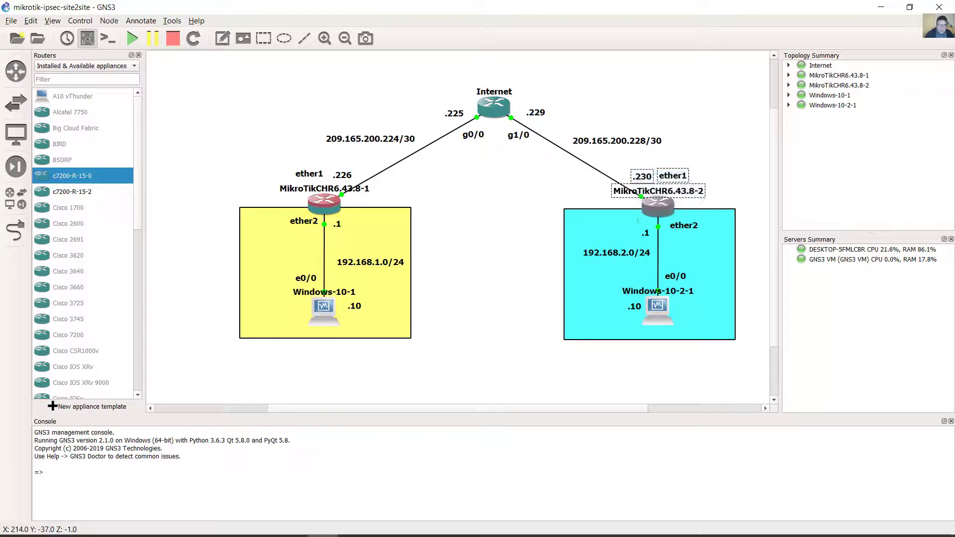
# Step: Ping 209.165.200.230 from the Command Prompt of the Windows-10 virtual machine
pyautogui.moveTo(382, 524)
pyautogui.click(319, 482)
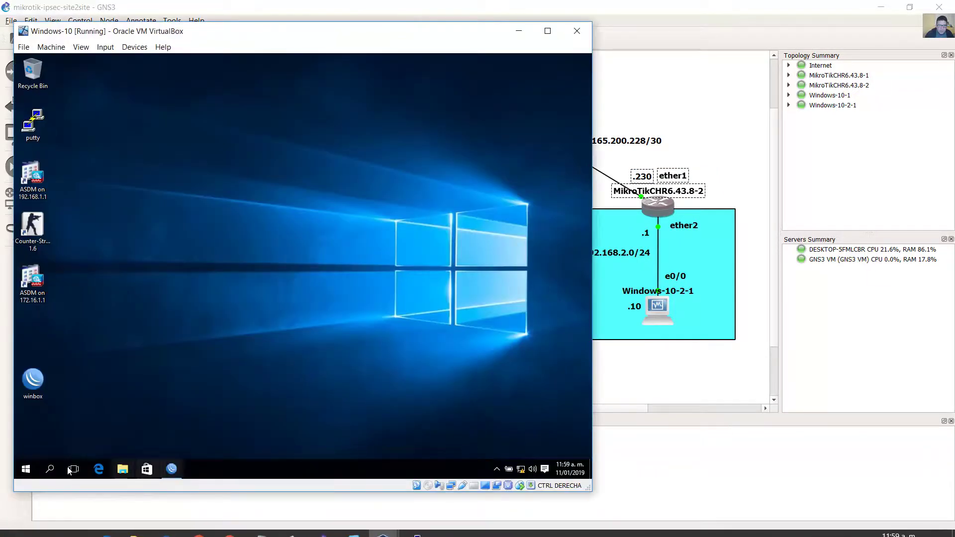
pyautogui.click(26, 468)
pyautogui.click(58, 225)
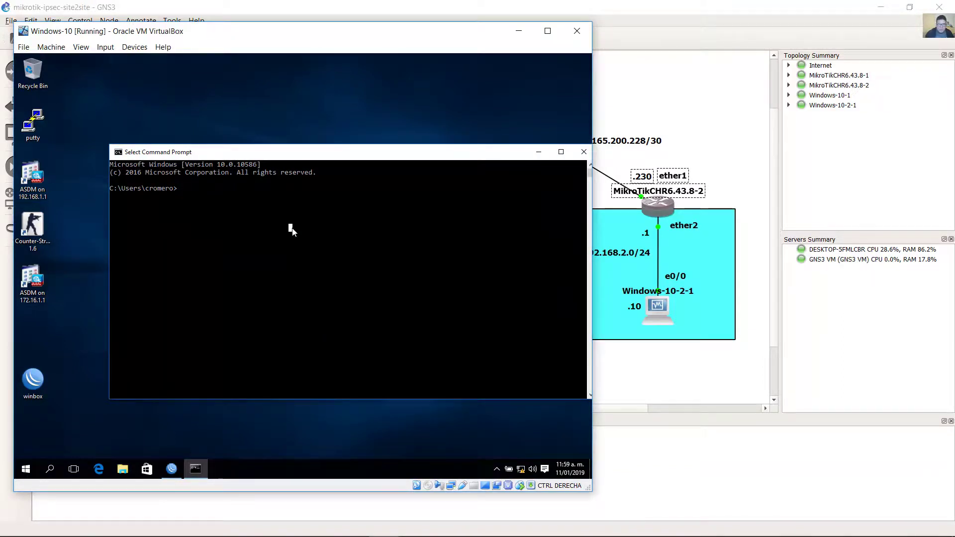
pyautogui.write('ping')
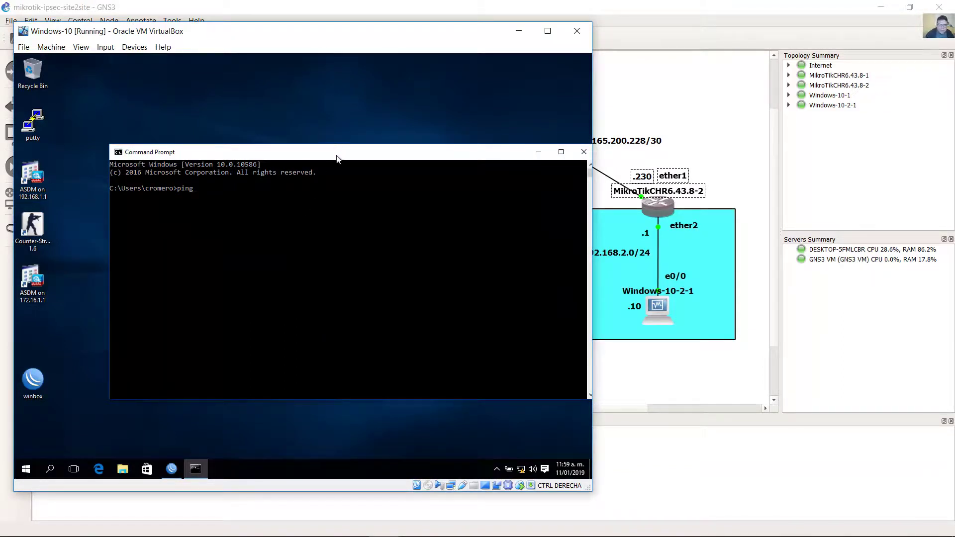
pyautogui.moveTo(336, 157); pyautogui.dragTo(295, 129)
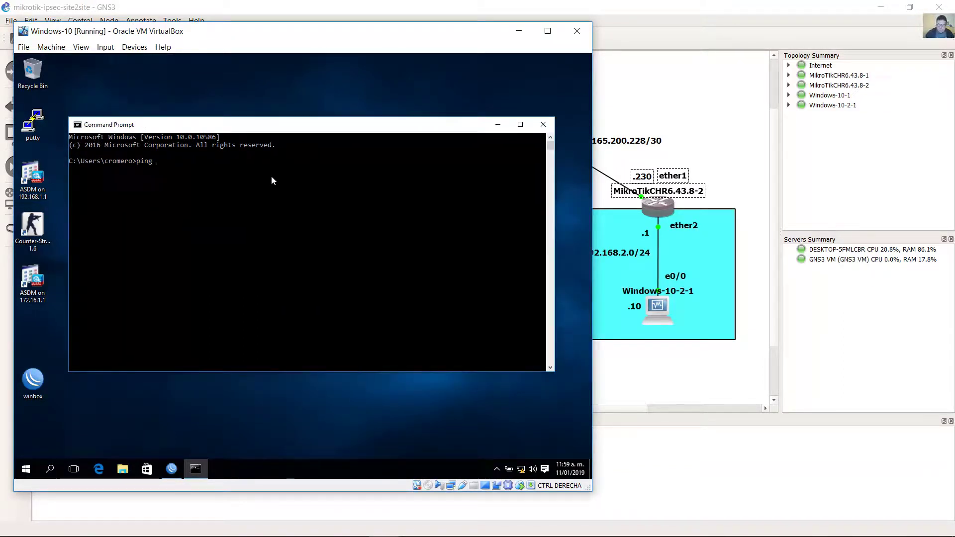
pyautogui.write('209.165.200')
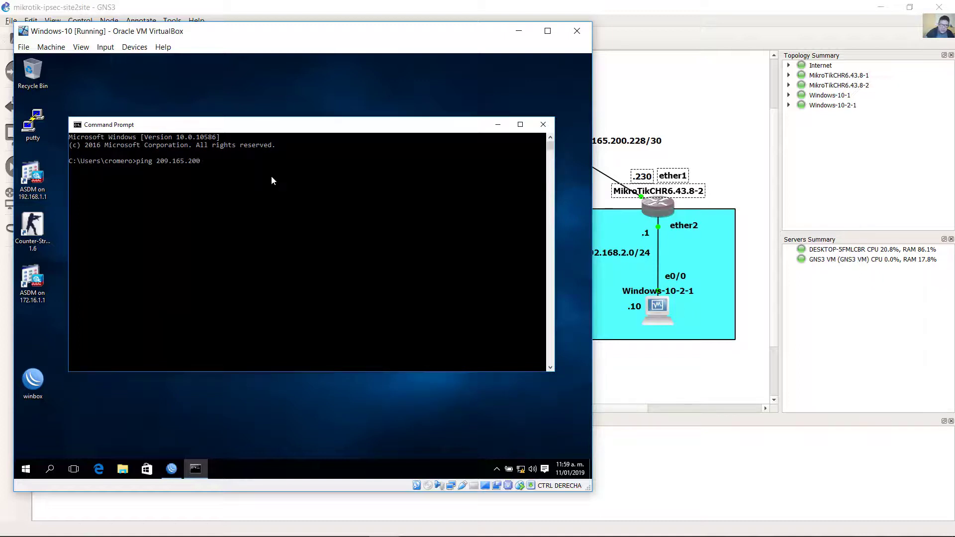
pyautogui.write('.230')
pyautogui.press('Return')
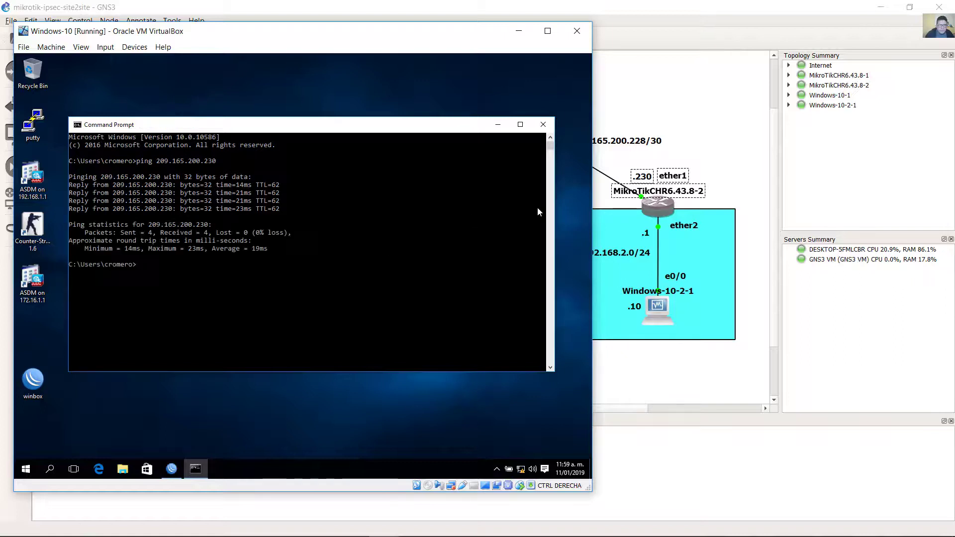
# Step: Return to the GNS3 topology and highlight Windows-10-2-1 and the .226 address of router MikroTikCHR6.43.8-1
pyautogui.click(738, 121)
pyautogui.moveTo(697, 369); pyautogui.dragTo(618, 292)
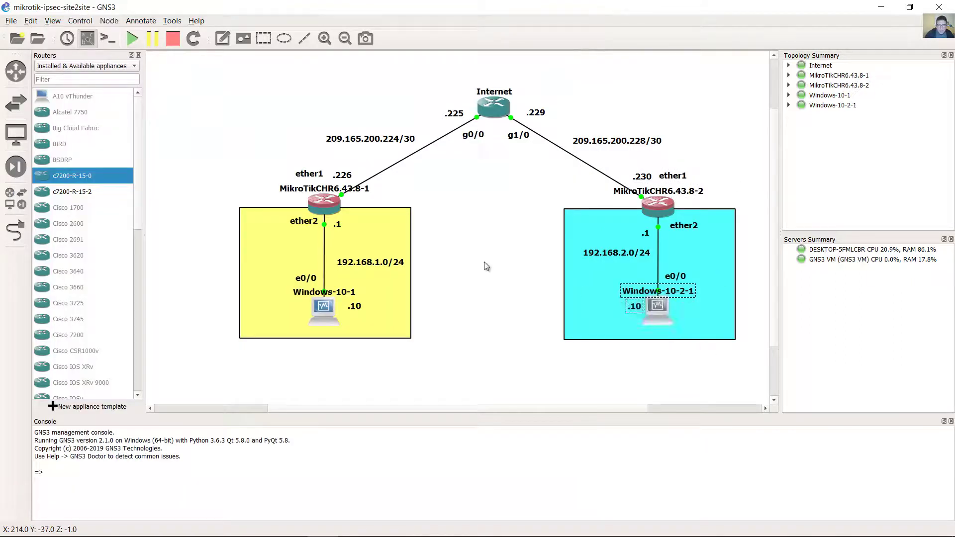
pyautogui.moveTo(349, 178); pyautogui.dragTo(350, 176)
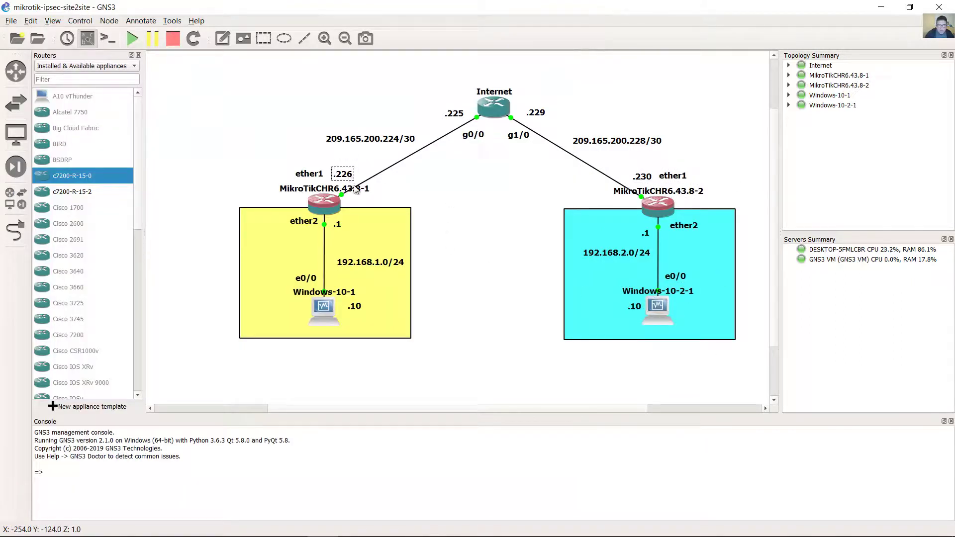
# Step: Ping 209.165.200.226 from the Command Prompt of the Windows-10-2 virtual machine and return to the GNS3 topology
pyautogui.moveTo(406, 521)
pyautogui.click(429, 475)
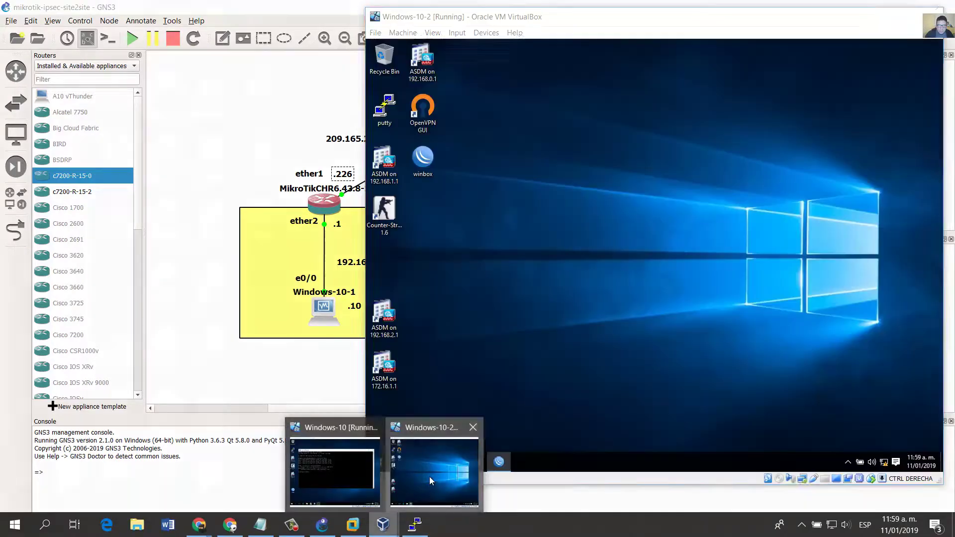
pyautogui.click(377, 462)
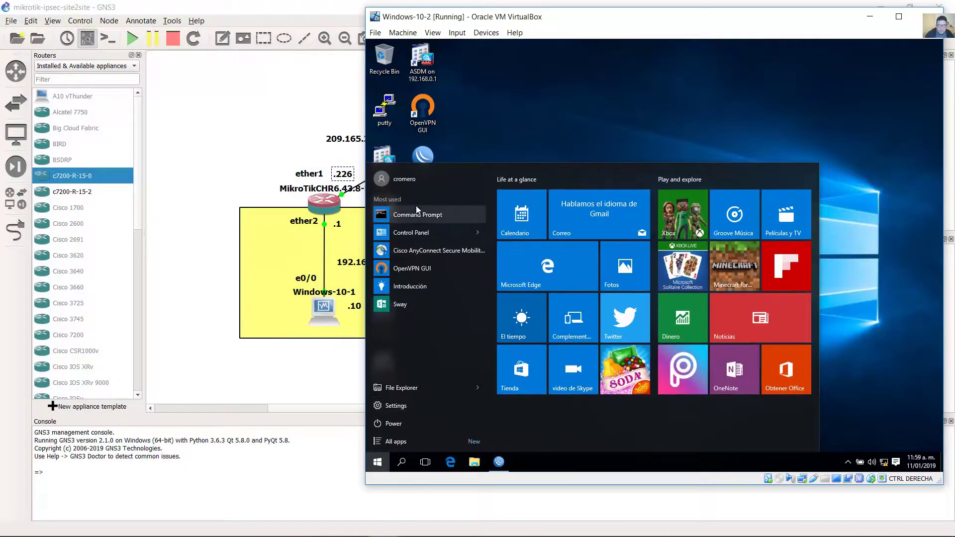
pyautogui.click(417, 218)
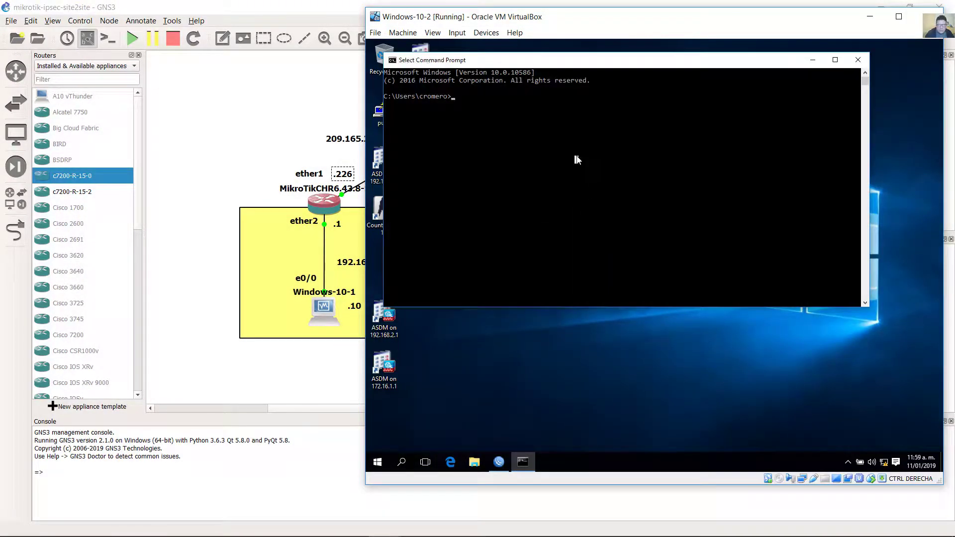
pyautogui.write('ping 209.')
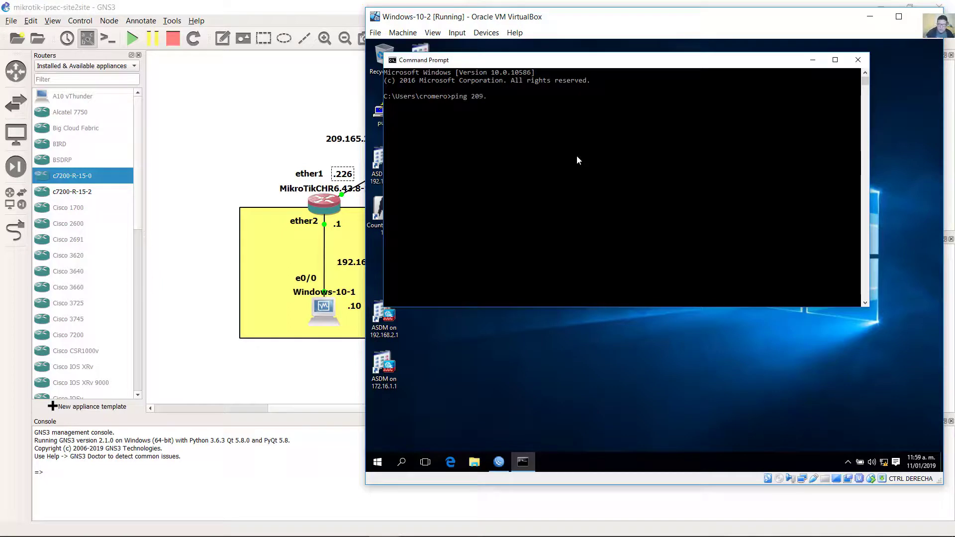
pyautogui.write('165.200.226')
pyautogui.press('Return')
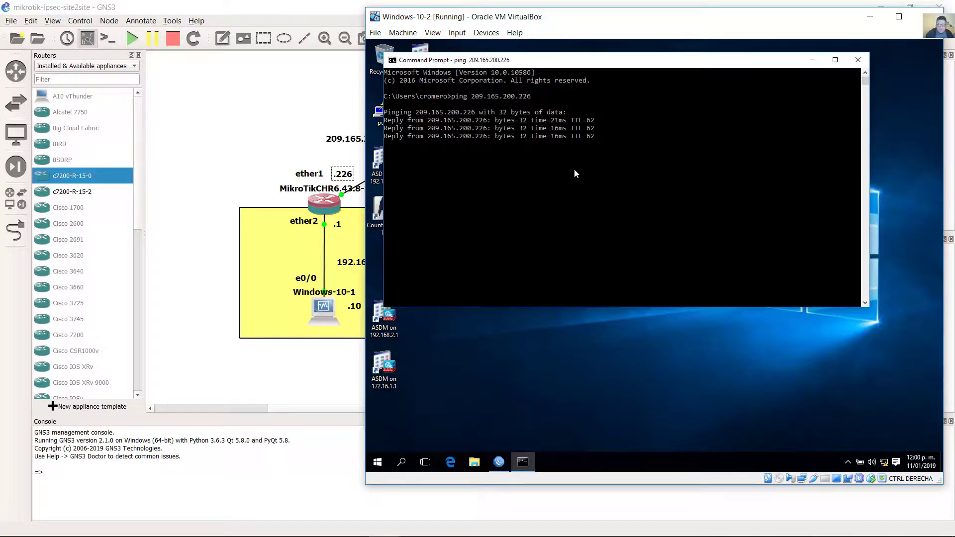
pyautogui.click(273, 113)
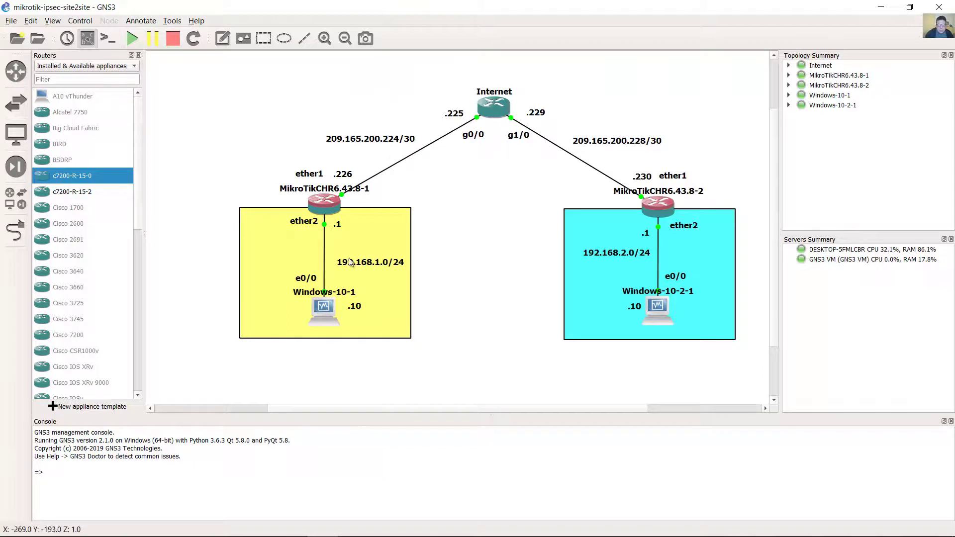
# Step: Highlight Windows-10-1 and Windows-10-2-1 with their .10 addresses in the GNS3 topology, and clear the selection
pyautogui.moveTo(353, 358); pyautogui.dragTo(294, 297)
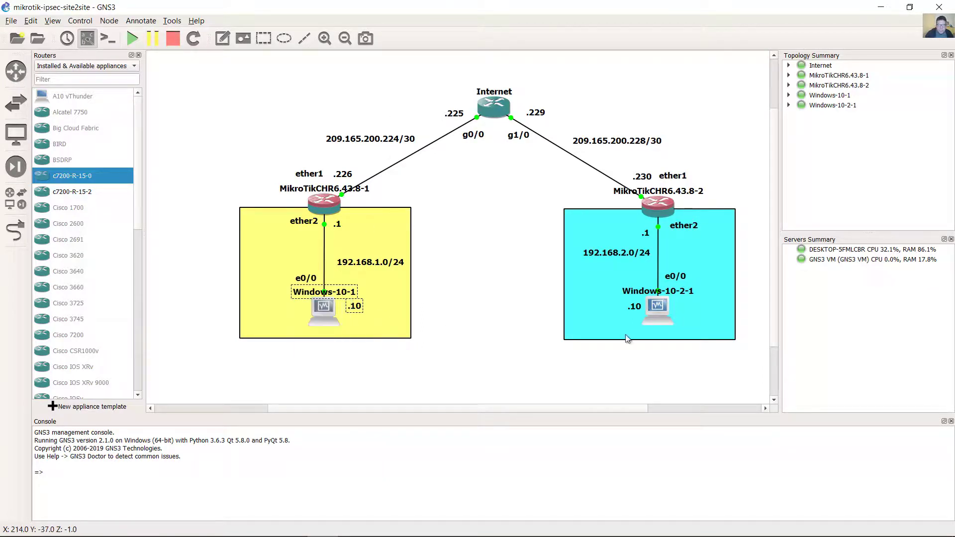
pyautogui.click(685, 354)
pyautogui.moveTo(685, 355); pyautogui.dragTo(628, 287)
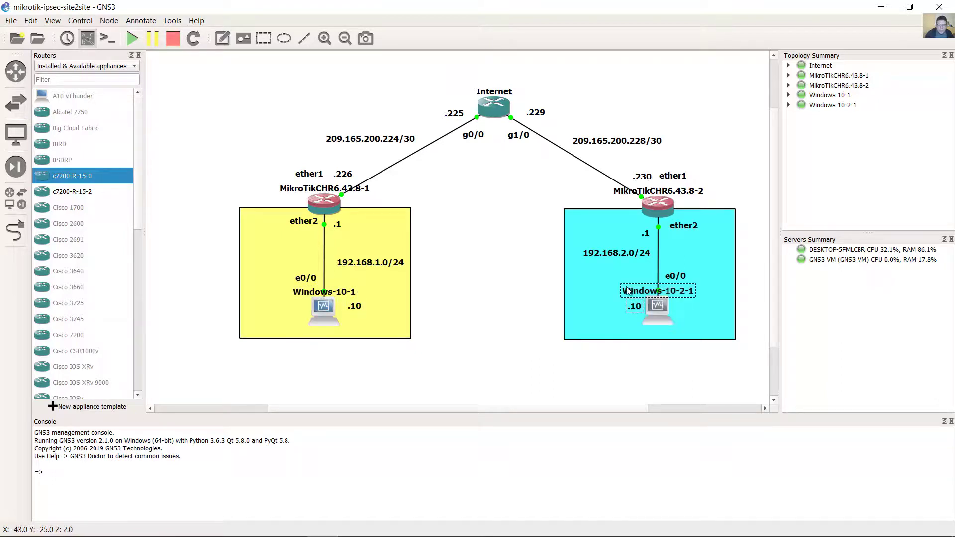
pyautogui.click(515, 306)
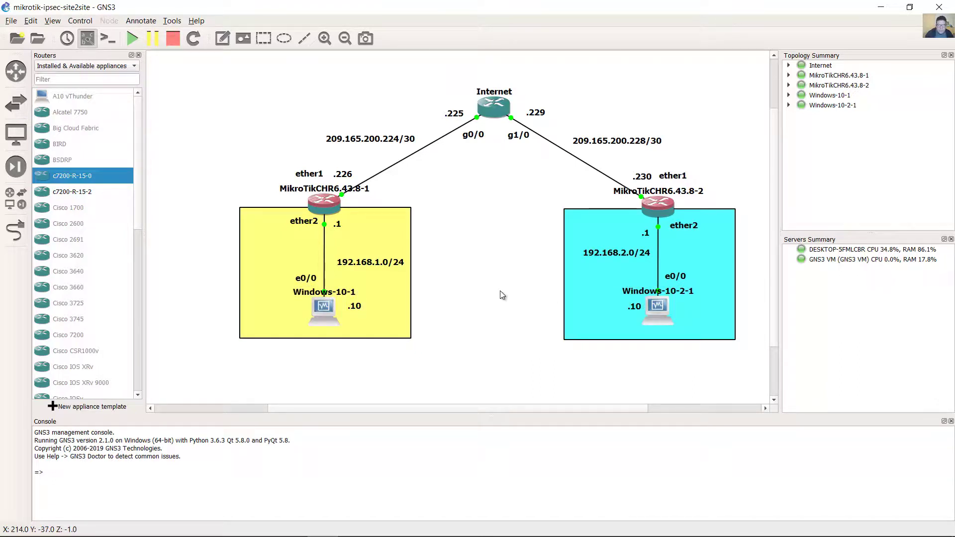
# Step: Highlight routers MikroTikCHR6.43.8-1 and MikroTikCHR6.43.8-2 with their interface labels as the two ends of the tunnel
pyautogui.moveTo(252, 168); pyautogui.dragTo(354, 228)
pyautogui.moveTo(754, 165); pyautogui.dragTo(584, 208)
pyautogui.moveTo(461, 188); pyautogui.dragTo(199, 206)
pyautogui.moveTo(644, 155); pyautogui.dragTo(711, 205)
pyautogui.click(730, 169)
# Step: Draw a thin horizontal rectangle spanning from router MikroTikCHR6.43.8-1 to router MikroTikCHR6.43.8-2
pyautogui.click(262, 38)
pyautogui.click(448, 204)
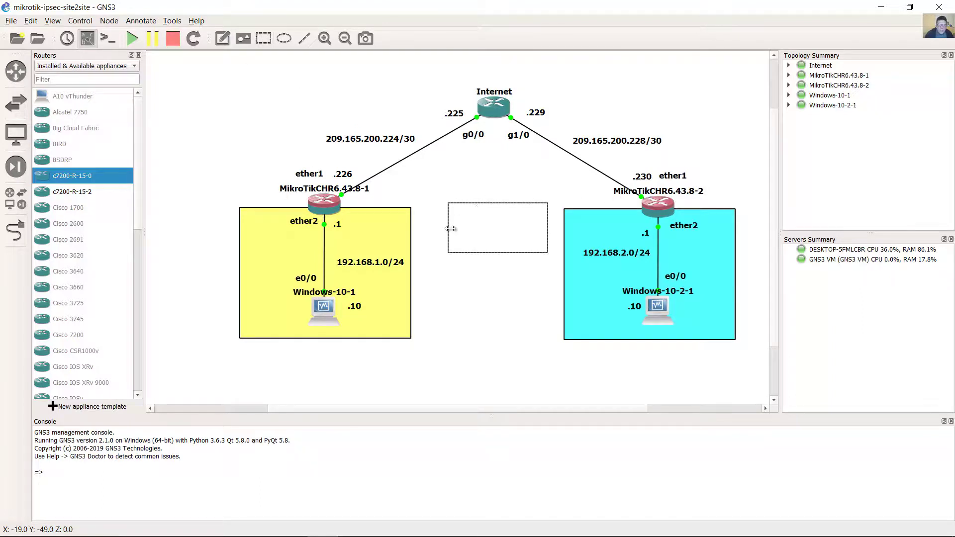
pyautogui.moveTo(447, 227); pyautogui.dragTo(339, 225)
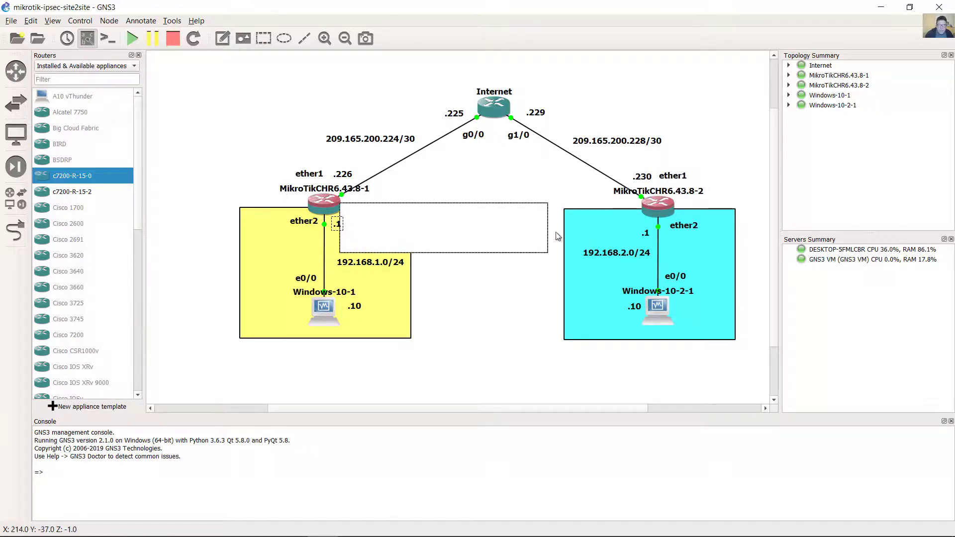
pyautogui.moveTo(548, 226); pyautogui.dragTo(642, 226)
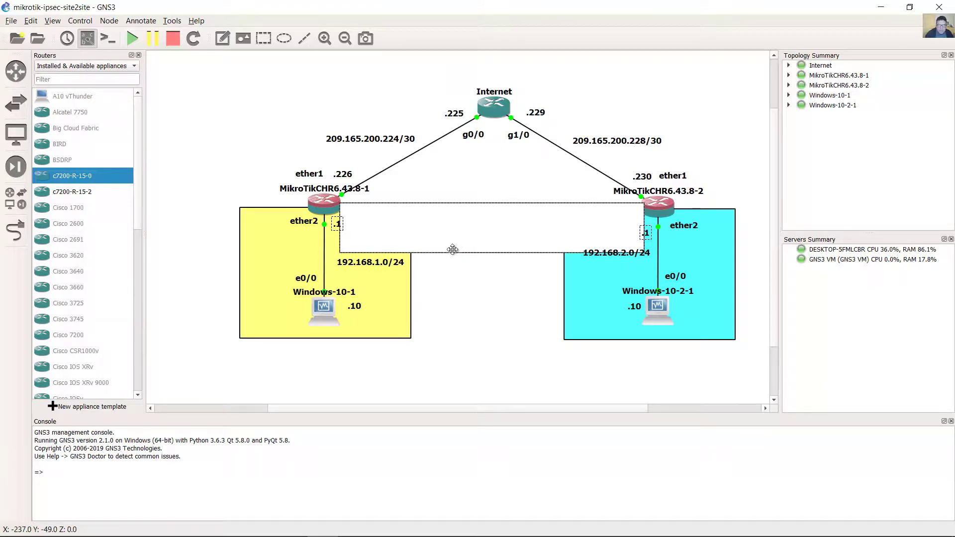
pyautogui.moveTo(471, 252); pyautogui.dragTo(487, 207)
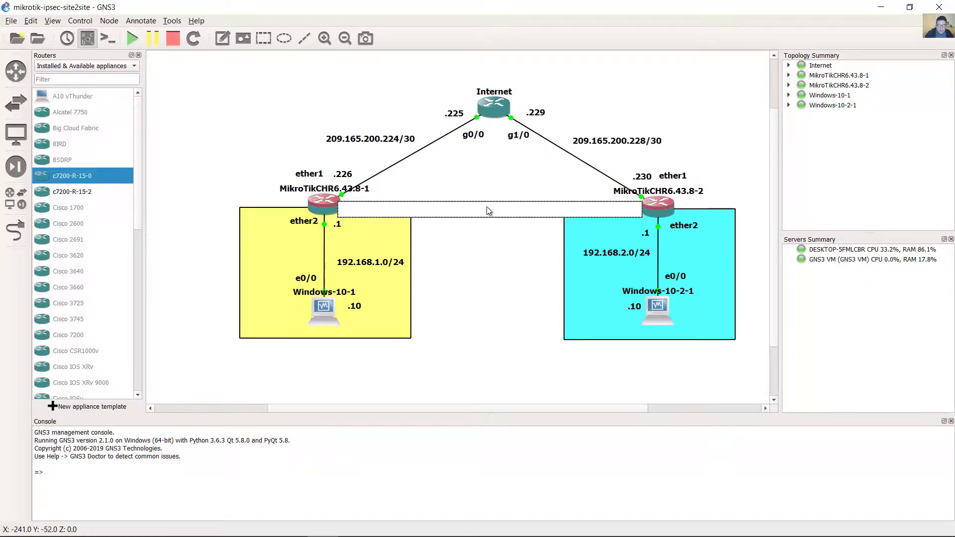
# Step: Change the fill colour of the rectangle between the two routers to green
pyautogui.rightClick(487, 207)
pyautogui.click(517, 255)
pyautogui.click(499, 241)
pyautogui.click(541, 374)
pyautogui.click(454, 331)
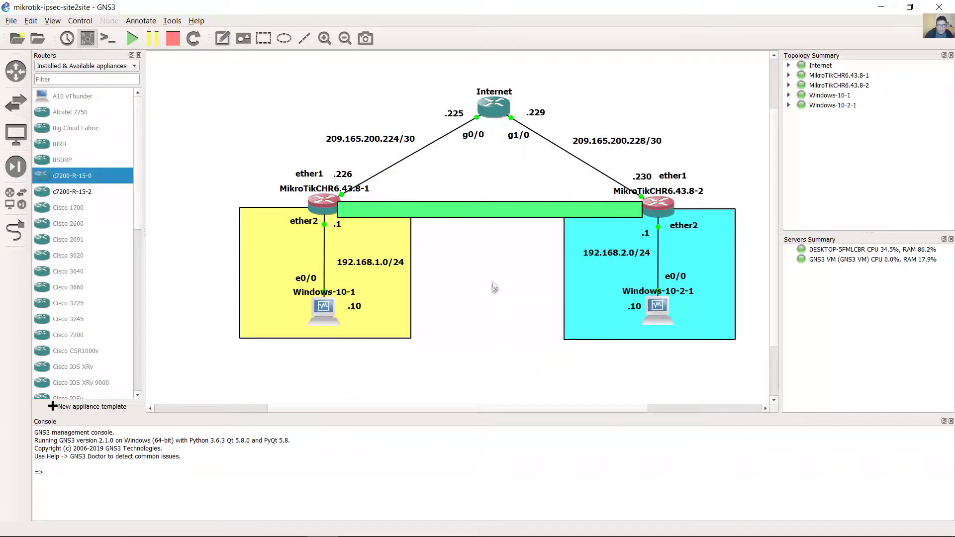
# Step: Add the text note "IPsec Tunnel" and centre it on the green rectangle
pyautogui.click(489, 197)
pyautogui.write('ec Tunnel')
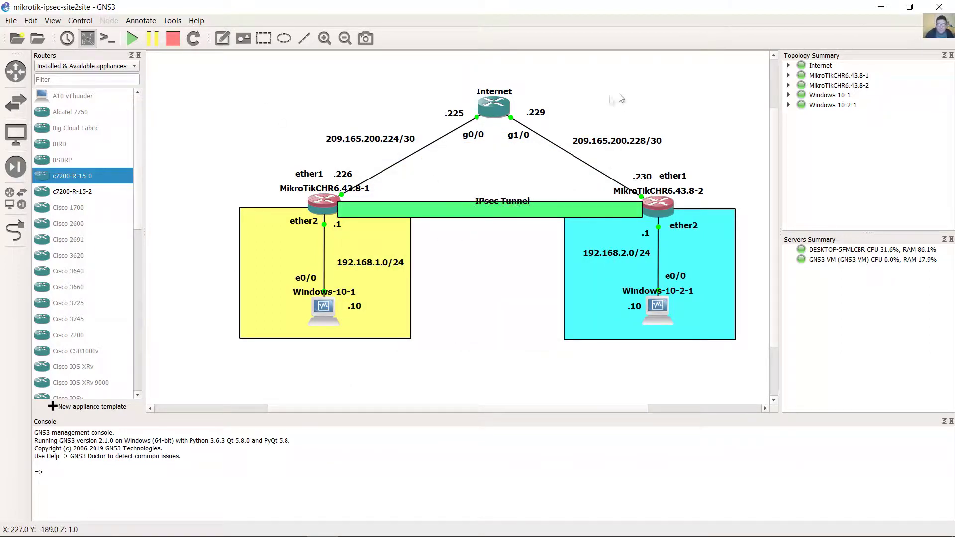
pyautogui.moveTo(514, 204); pyautogui.dragTo(502, 211)
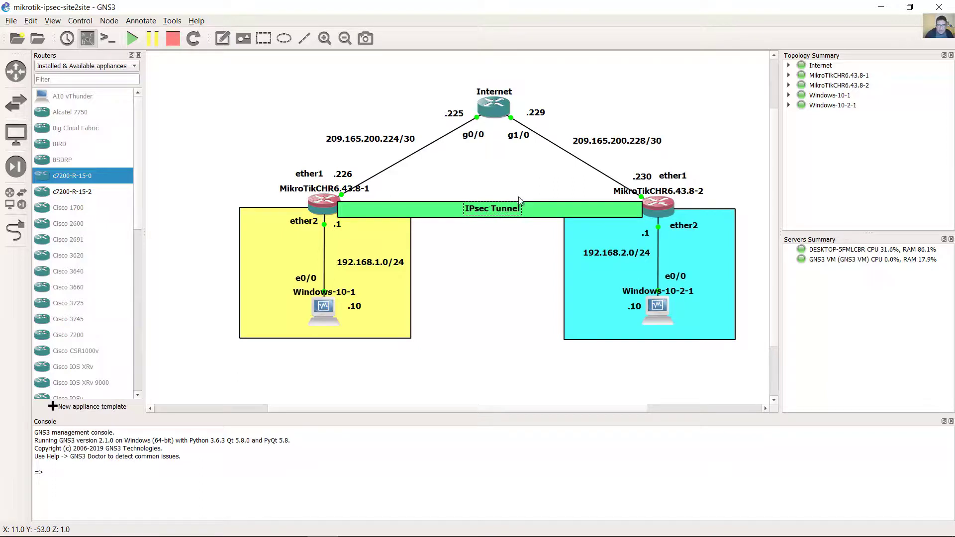
pyautogui.click(518, 198)
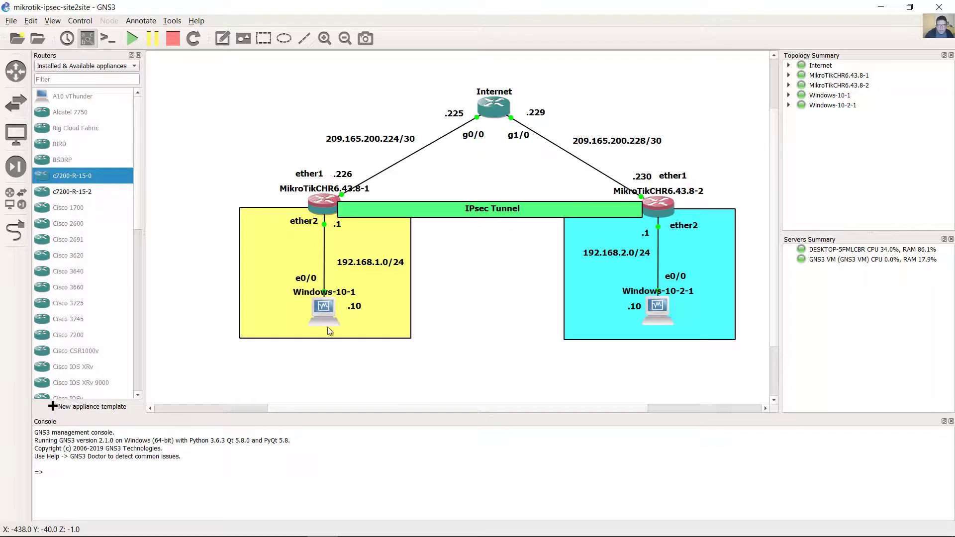
# Step: Nudge the green tunnel rectangle slightly between the routers, and highlight Windows-10-1 and Windows-10-2-1 in their sites
pyautogui.moveTo(386, 370); pyautogui.dragTo(261, 233)
pyautogui.moveTo(715, 373); pyautogui.dragTo(590, 240)
pyautogui.click(510, 247)
pyautogui.moveTo(535, 209); pyautogui.dragTo(537, 207)
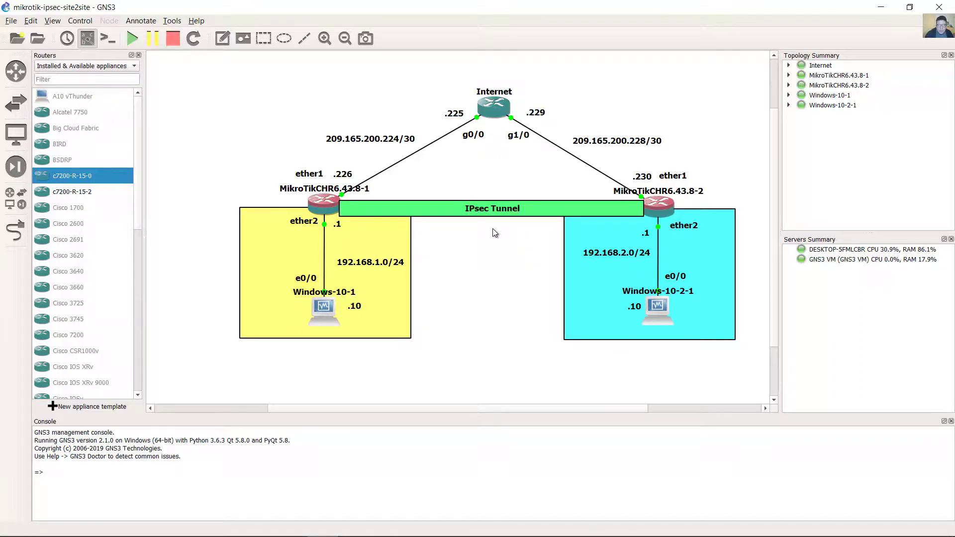
pyautogui.click(520, 236)
pyautogui.moveTo(396, 373); pyautogui.dragTo(286, 277)
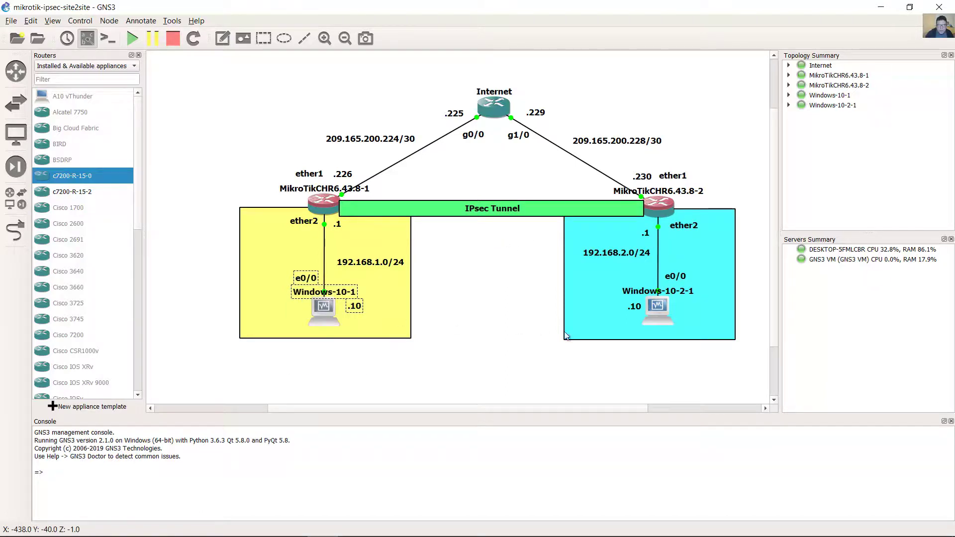
pyautogui.moveTo(684, 366); pyautogui.dragTo(615, 279)
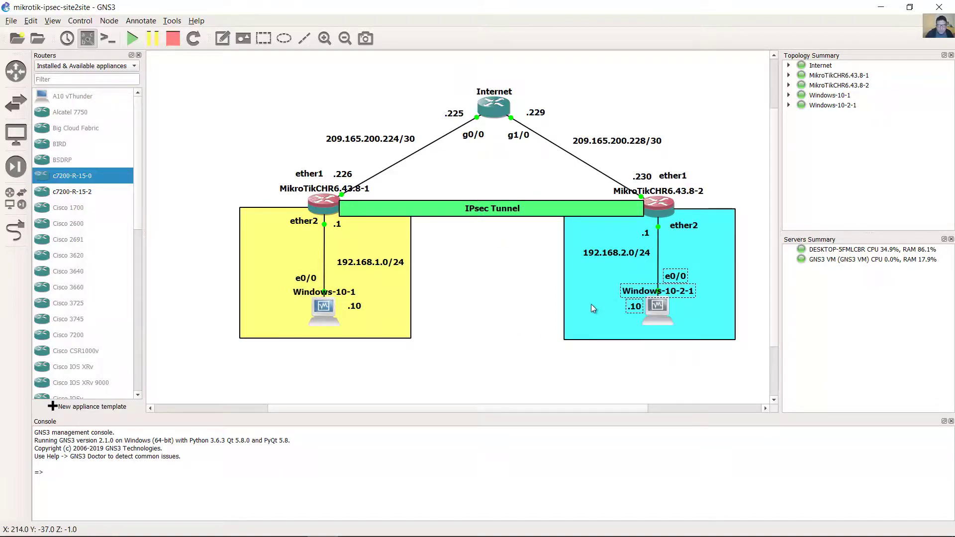
# Step: Ping 192.168.2.10 from the Command Prompt of the Windows-10 virtual machine and return to the GNS3 topology
pyautogui.moveTo(388, 533)
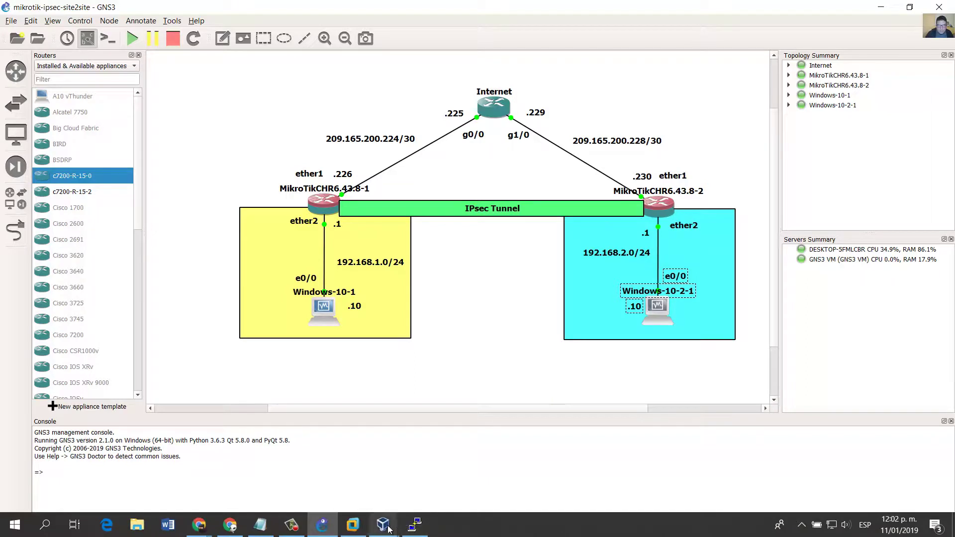
pyautogui.click(368, 436)
pyautogui.click(437, 294)
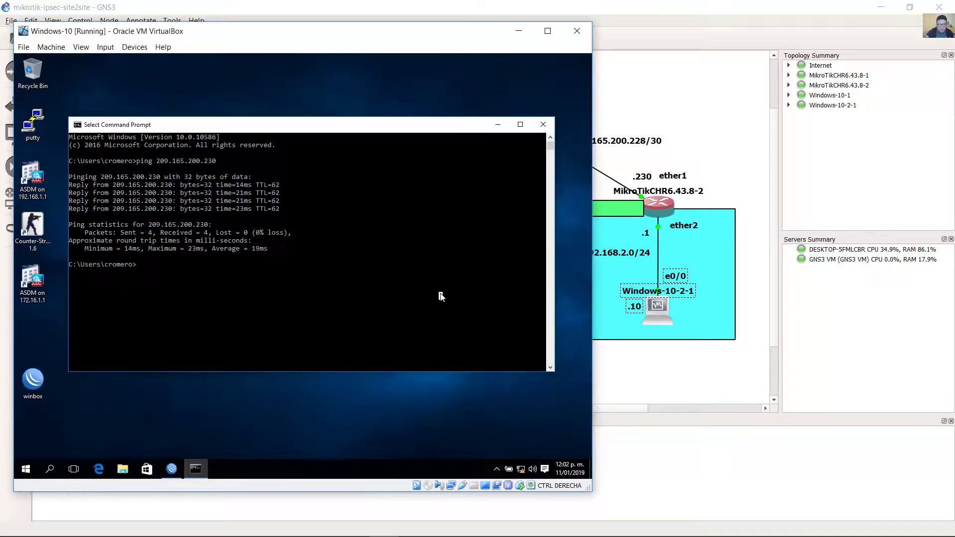
pyautogui.write('ping 192.168.2.10')
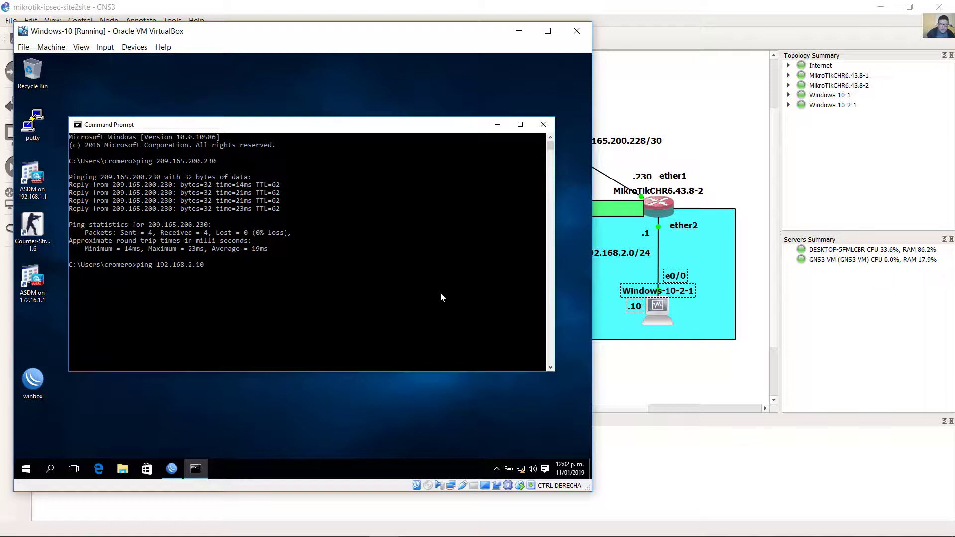
pyautogui.press('Return')
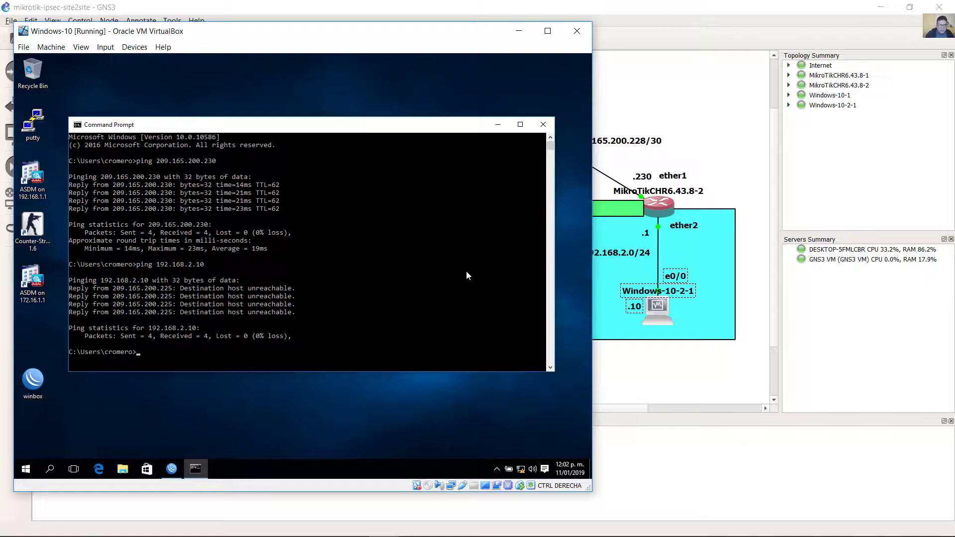
pyautogui.click(690, 5)
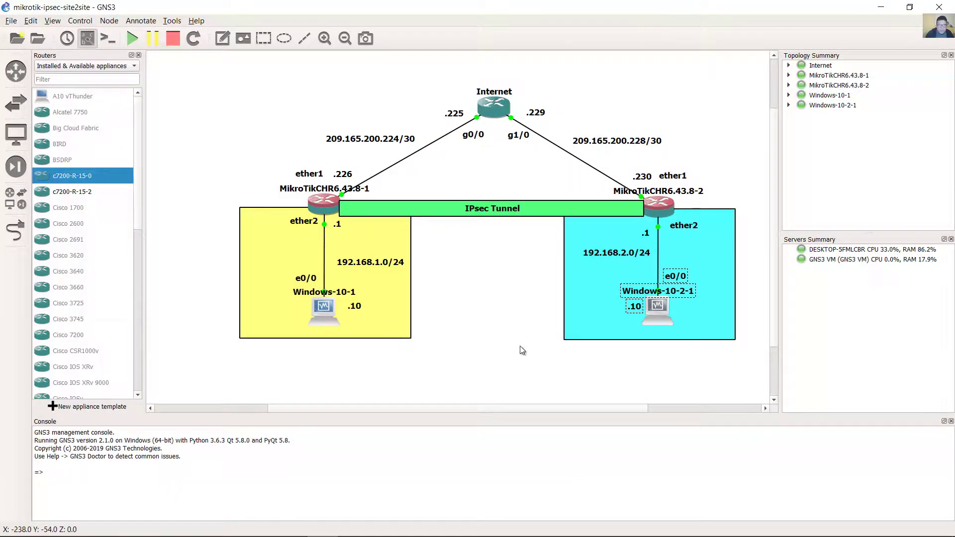
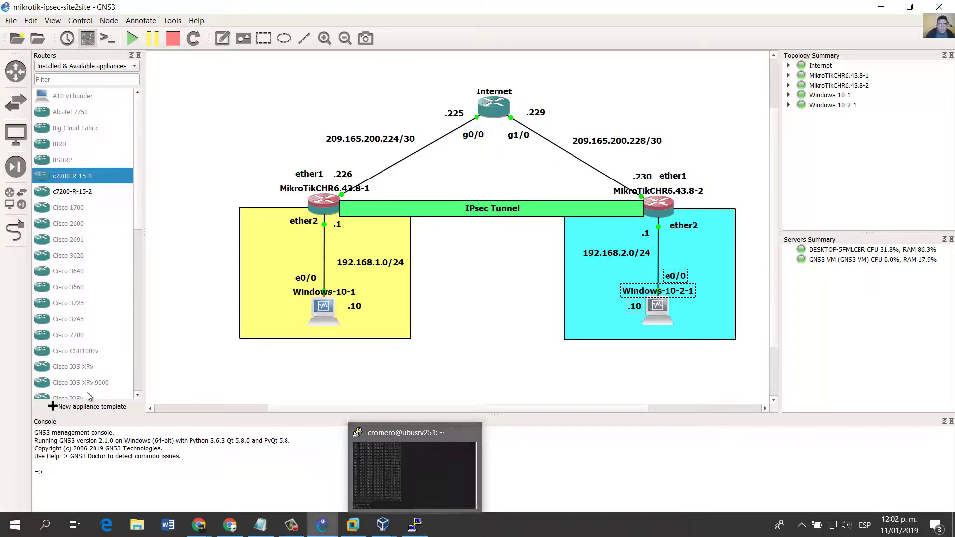
# Step: Highlight router MikroTikCHR6.43.8-1, switch to WinBox in the Windows-10 virtual machine and start a new IPsec peer
pyautogui.click(237, 167)
pyautogui.moveTo(241, 160); pyautogui.dragTo(357, 225)
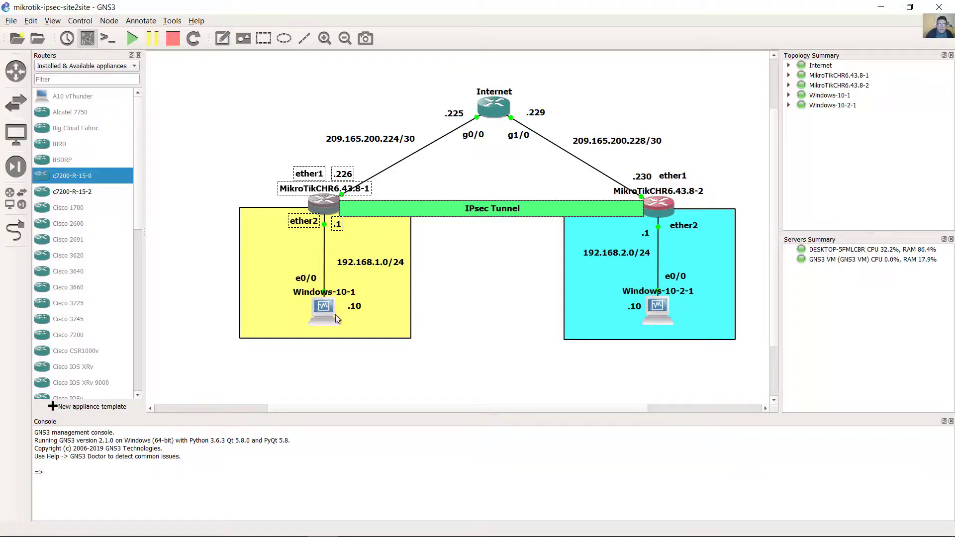
pyautogui.moveTo(270, 510)
pyautogui.moveTo(381, 523)
pyautogui.click(329, 481)
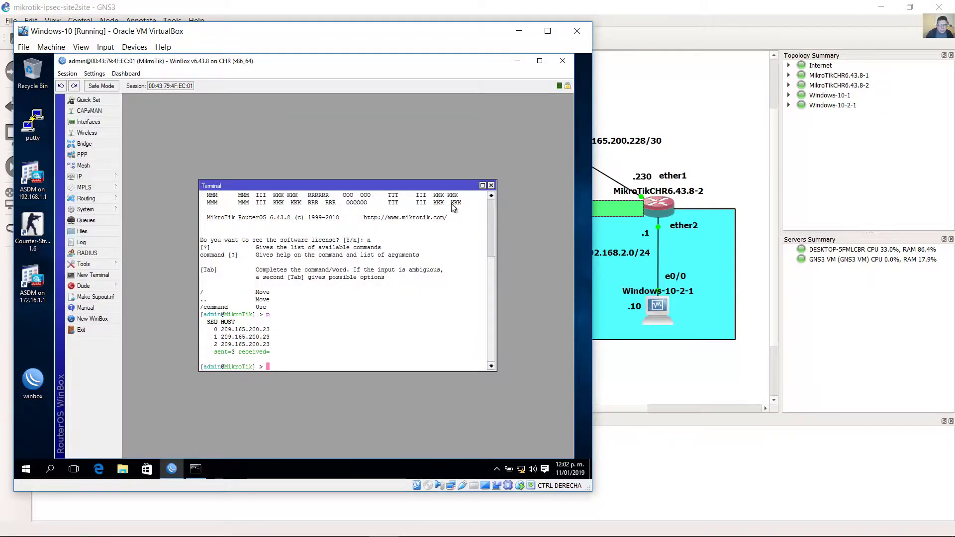
pyautogui.click(110, 178)
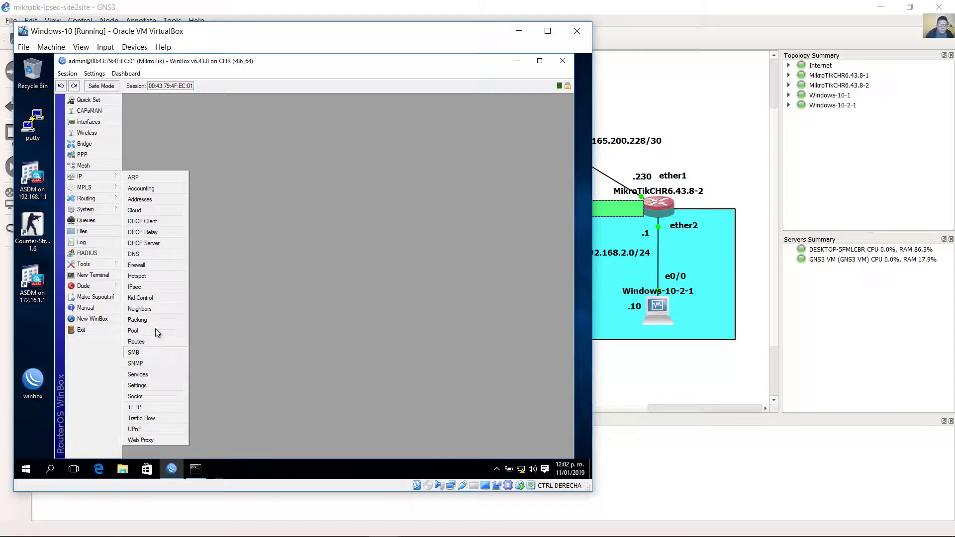
pyautogui.click(155, 288)
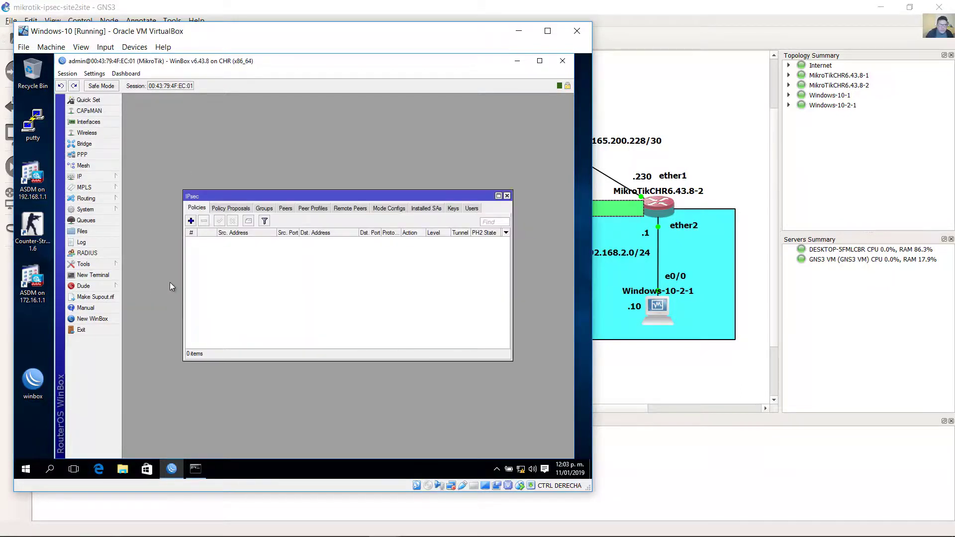
pyautogui.click(286, 209)
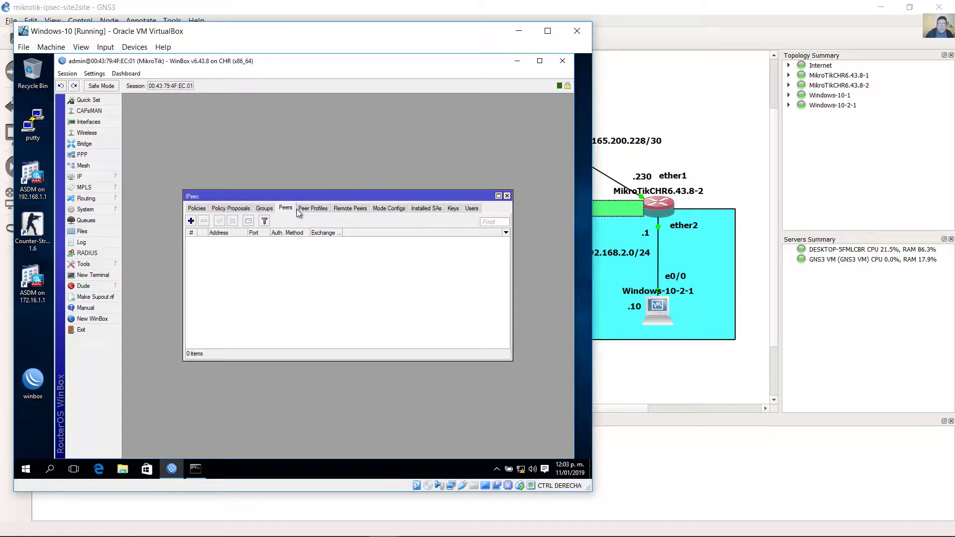
pyautogui.click(191, 222)
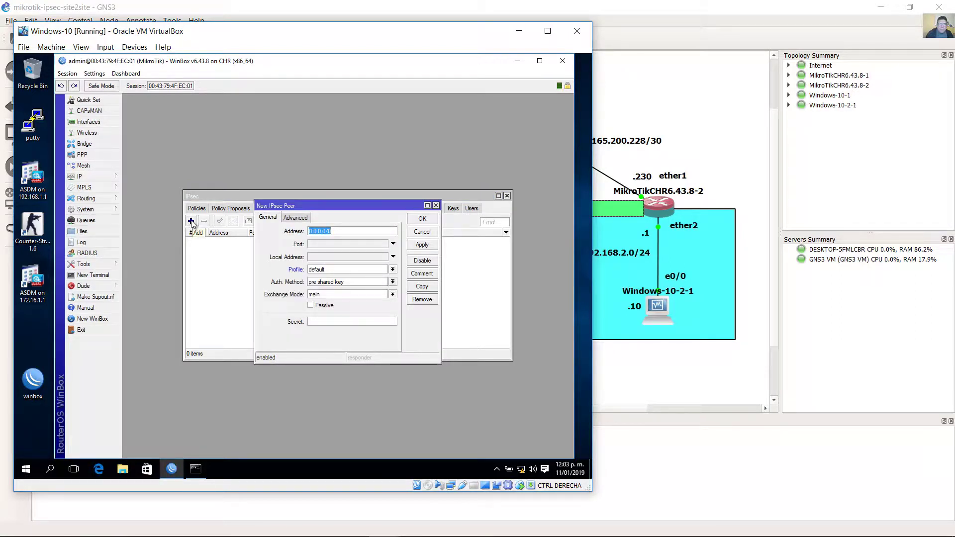
# Step: Return to the GNS3 topology and highlight router MikroTikCHR6.43.8-1 and the .230 address of router MikroTikCHR6.43.8-2
pyautogui.click(698, 135)
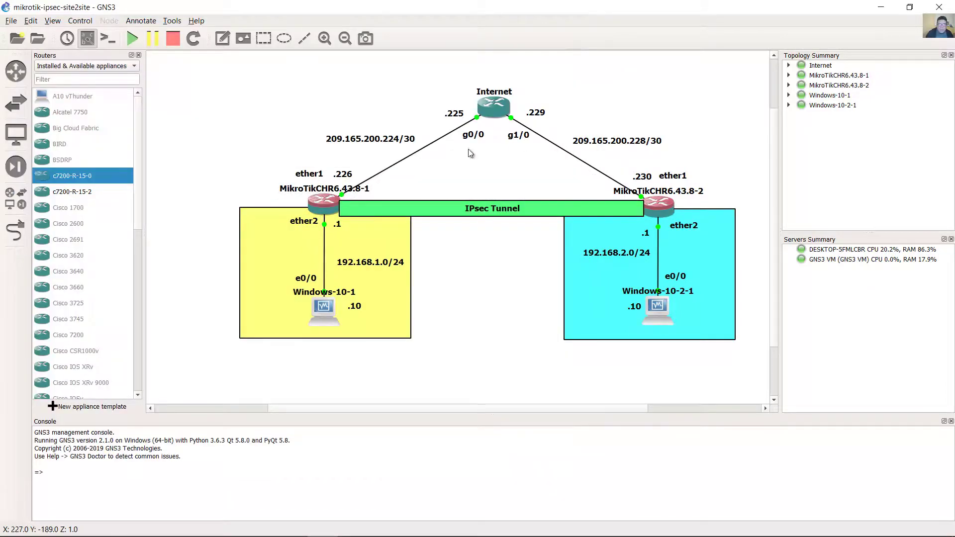
pyautogui.moveTo(260, 167); pyautogui.dragTo(373, 219)
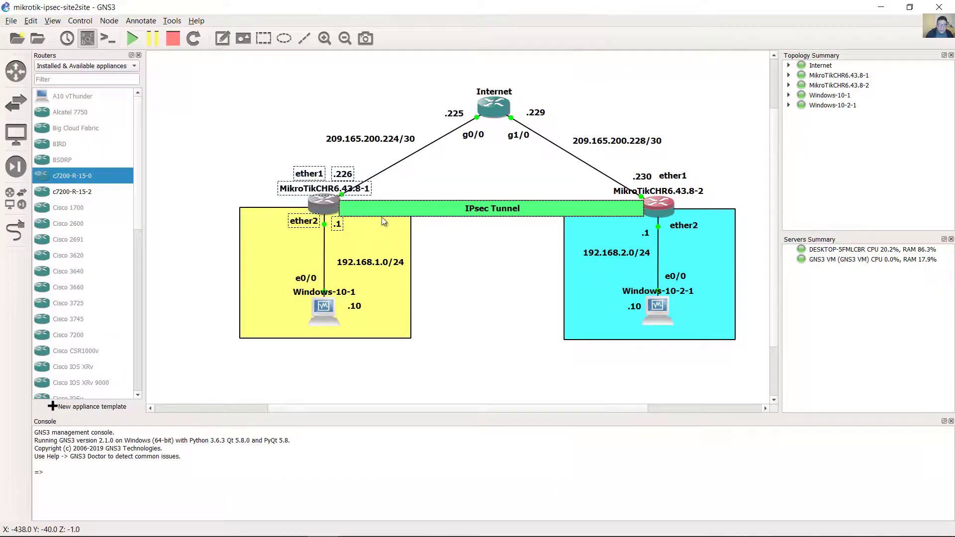
pyautogui.click(705, 128)
pyautogui.moveTo(649, 180); pyautogui.dragTo(650, 179)
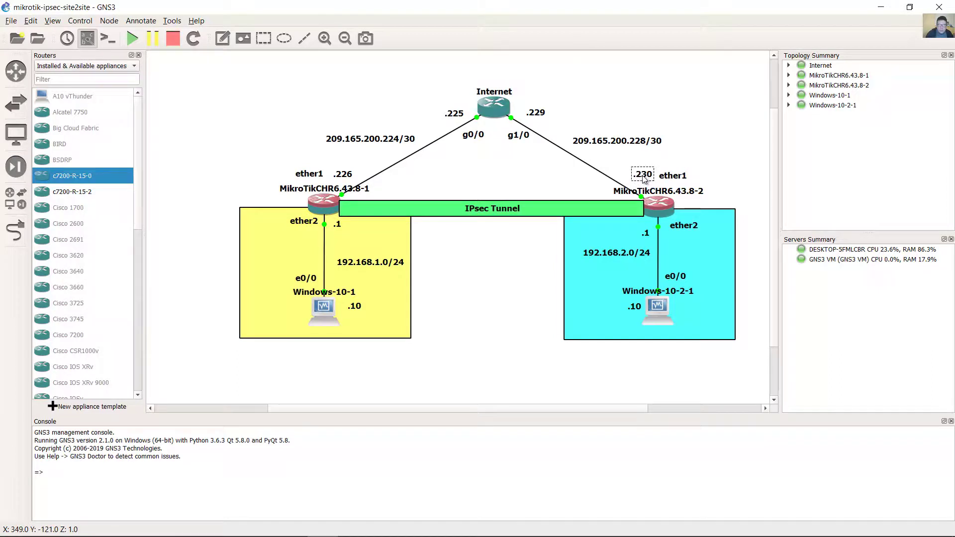
# Step: Switch back to WinBox in the Windows-10 virtual machine and set the new IPsec peer's address to 209.165.200.230
pyautogui.moveTo(382, 525)
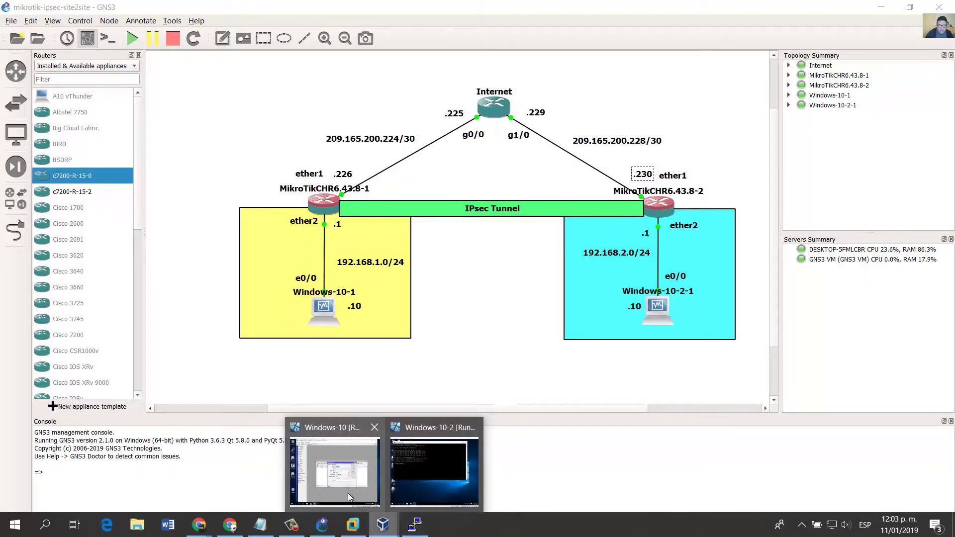
pyautogui.click(347, 493)
pyautogui.click(335, 231)
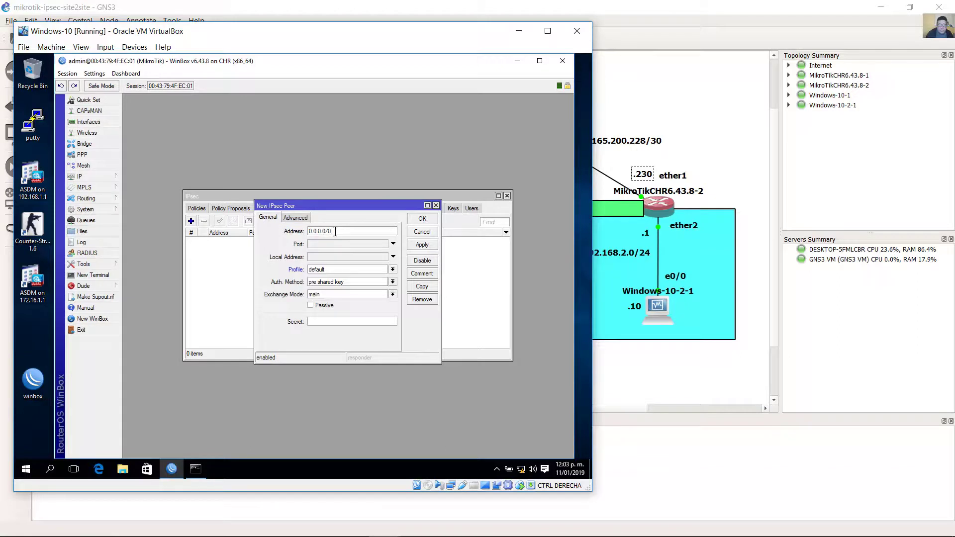
pyautogui.doubleClick(335, 232)
pyautogui.write('209.')
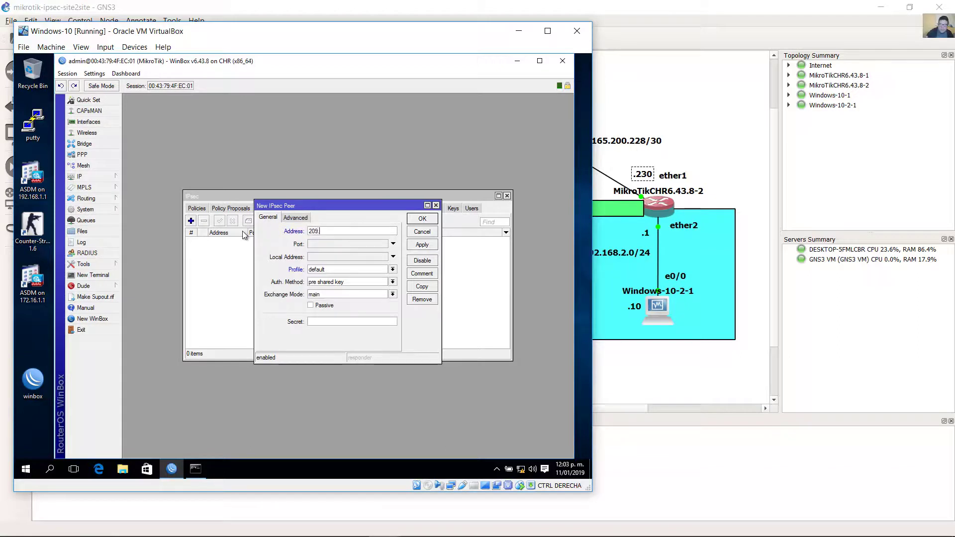
pyautogui.write('165.200.230')
# Step: Set the new IPsec peer's port to 500 and its authentication method to pre shared key
pyautogui.click(330, 246)
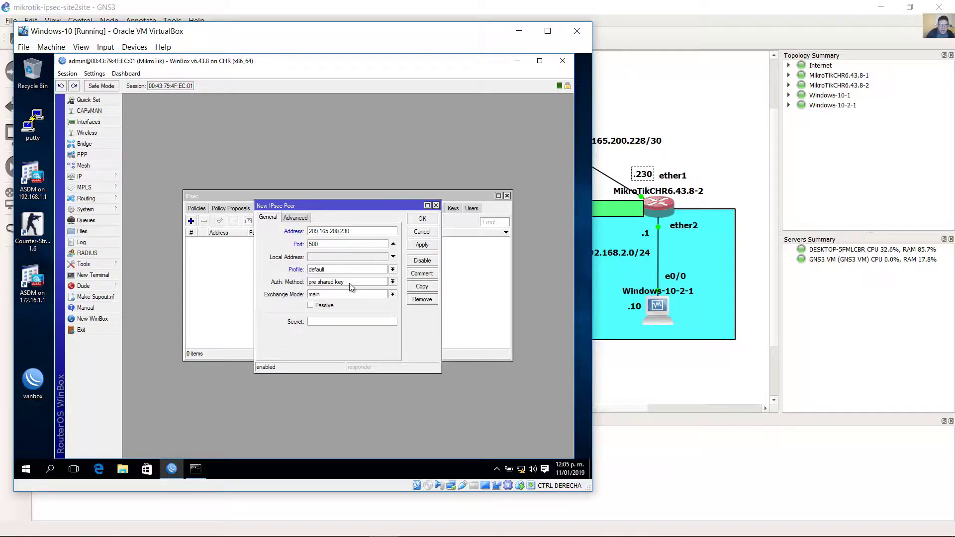
pyautogui.click(392, 283)
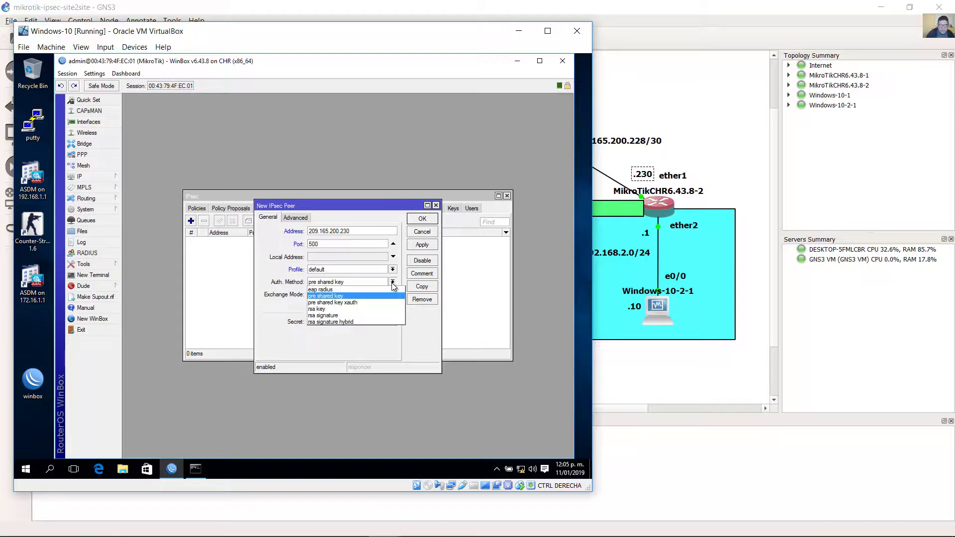
pyautogui.click(333, 296)
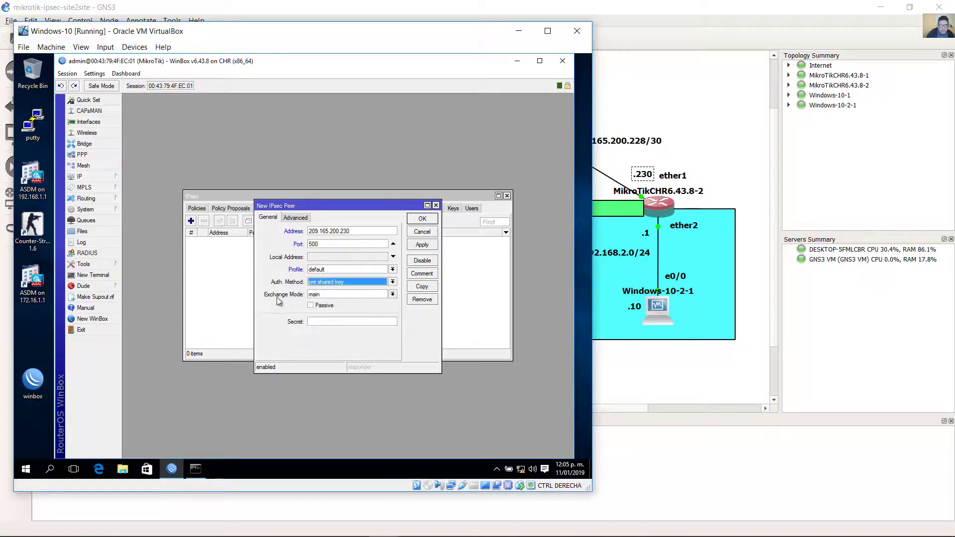
# Step: Set the new IPsec peer's exchange mode to IKE2, enter the pre-shared secret and save the peer
pyautogui.click(392, 295)
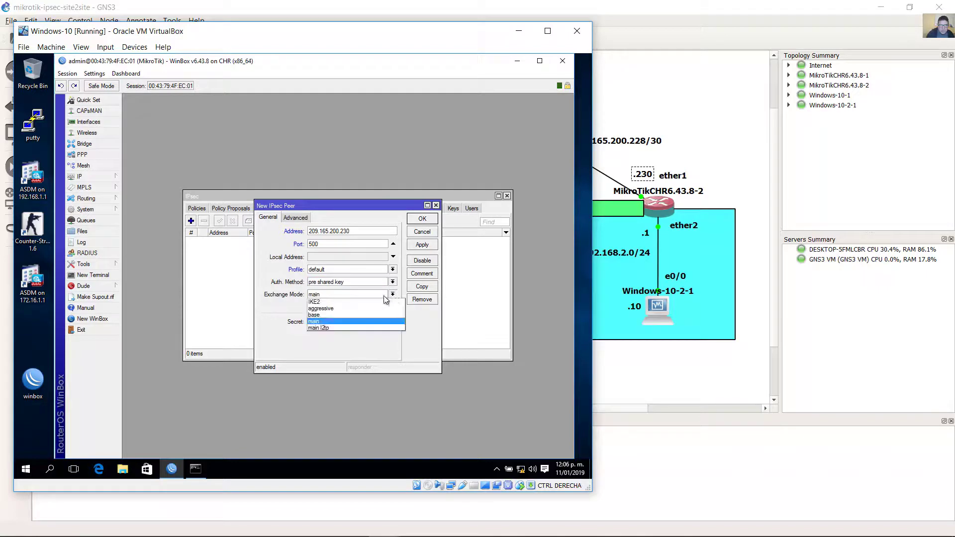
pyautogui.click(319, 302)
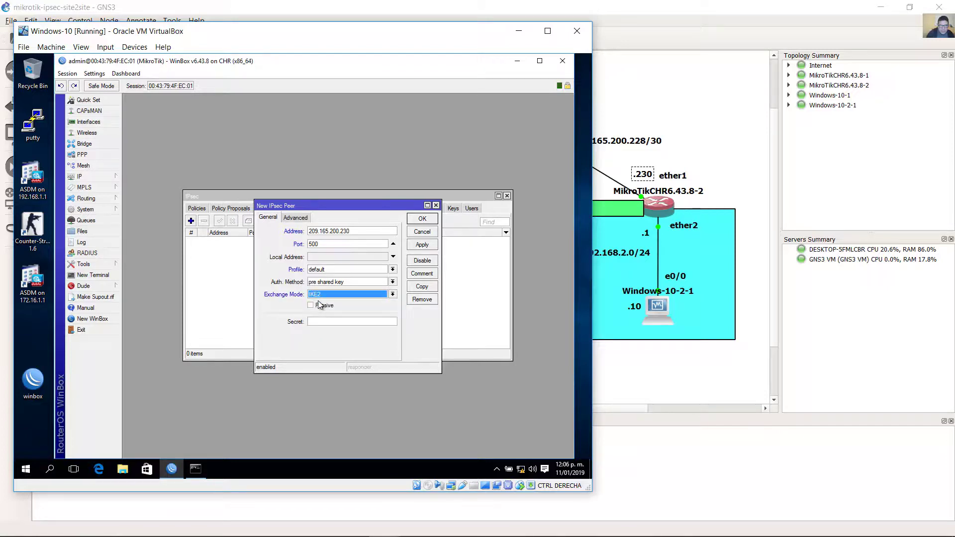
pyautogui.click(356, 321)
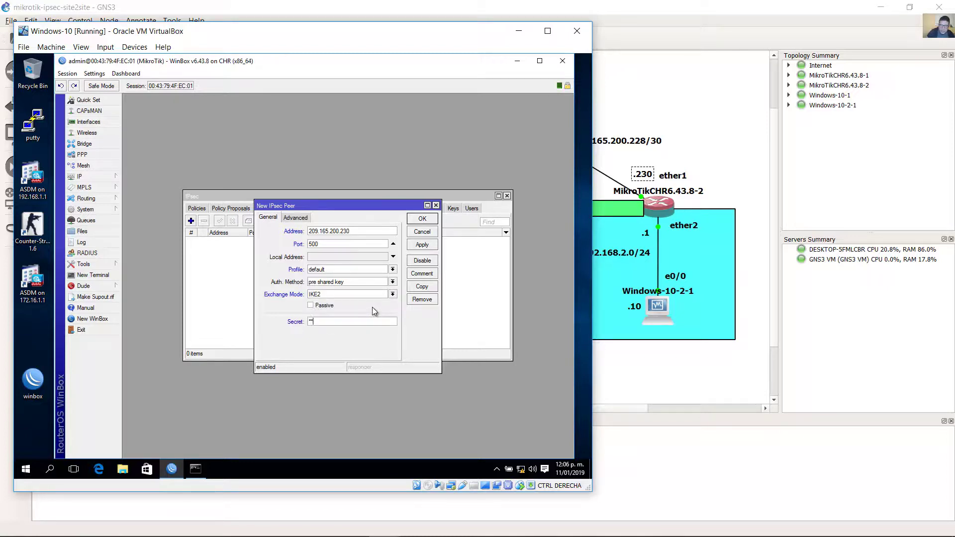
pyautogui.write('******')
pyautogui.click(428, 244)
pyautogui.click(423, 219)
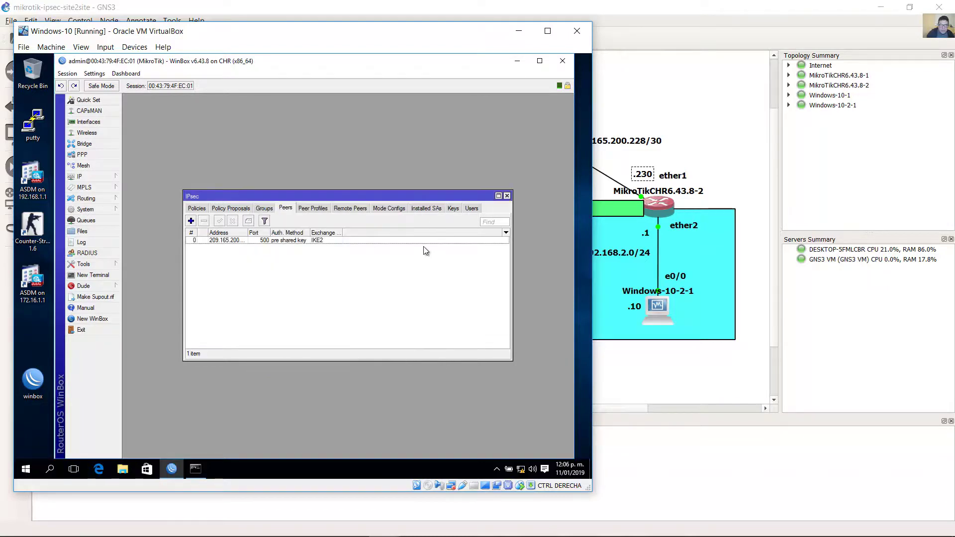
pyautogui.click(302, 242)
pyautogui.click(331, 271)
# Step: Start a new IPsec policy, switch to the GNS3 topology and highlight Windows-10-1's .10 label and the 192.168.1.0/24 network label
pyautogui.click(200, 211)
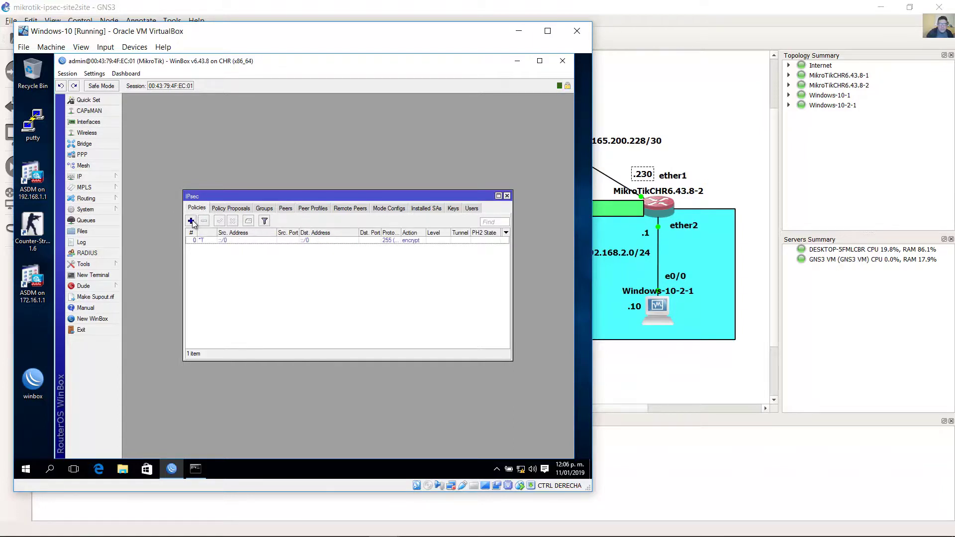
pyautogui.click(191, 220)
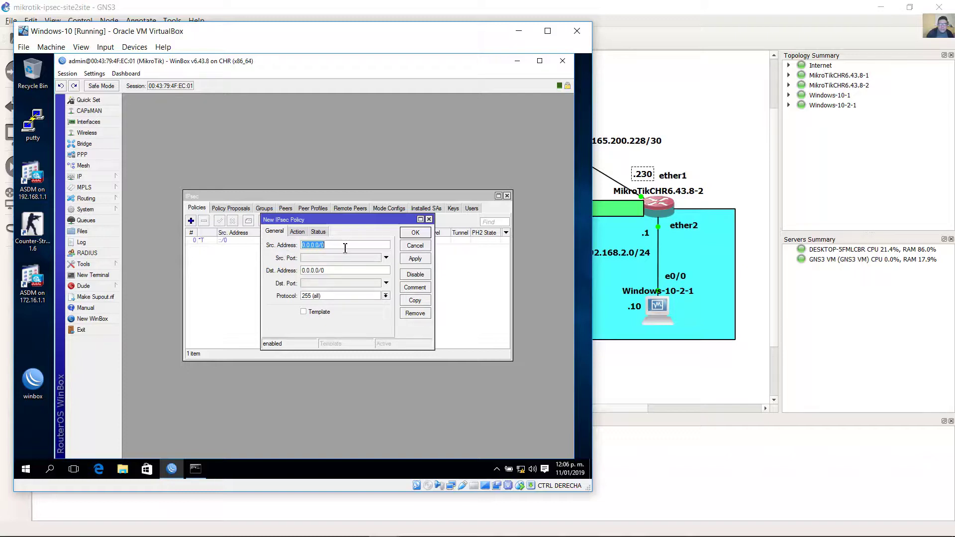
pyautogui.click(671, 78)
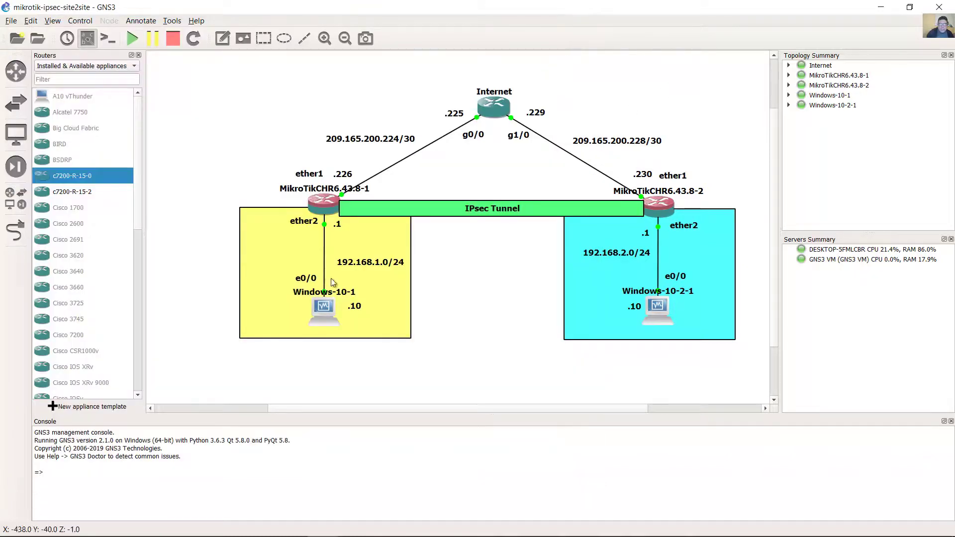
pyautogui.moveTo(359, 307); pyautogui.dragTo(354, 322)
pyautogui.click(347, 362)
pyautogui.moveTo(369, 273); pyautogui.dragTo(366, 274)
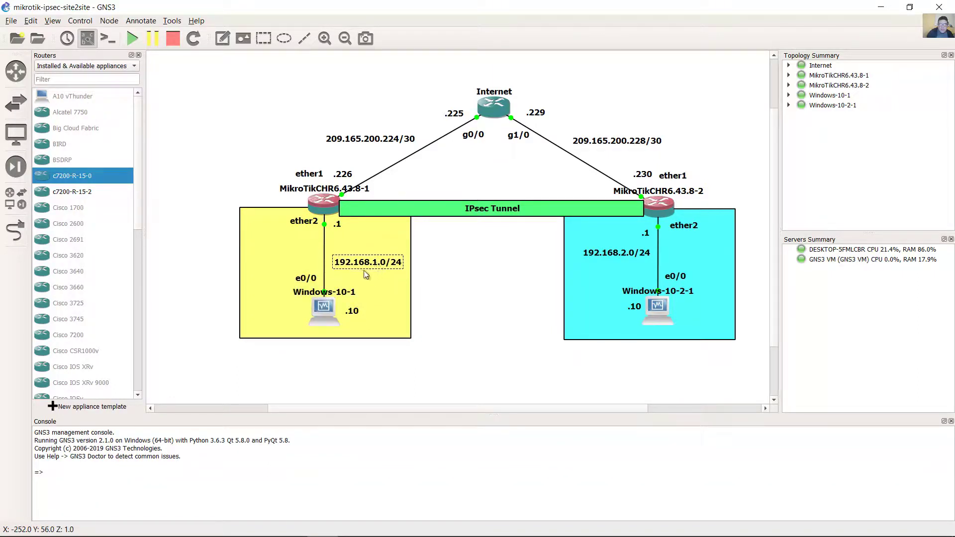
# Step: Switch back to WinBox in the Windows-10 virtual machine and set the new policy's source address to 192.168.1.0/24
pyautogui.moveTo(390, 535)
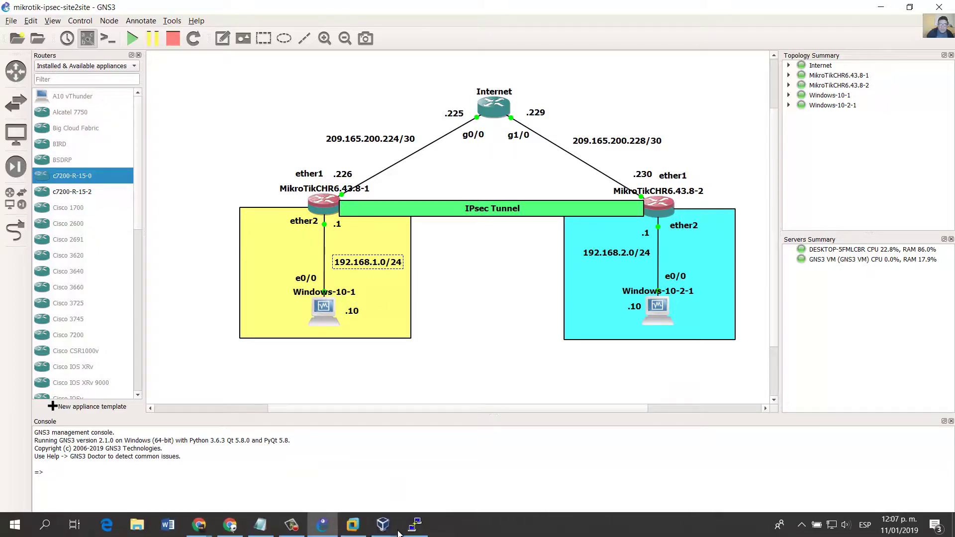
pyautogui.click(352, 494)
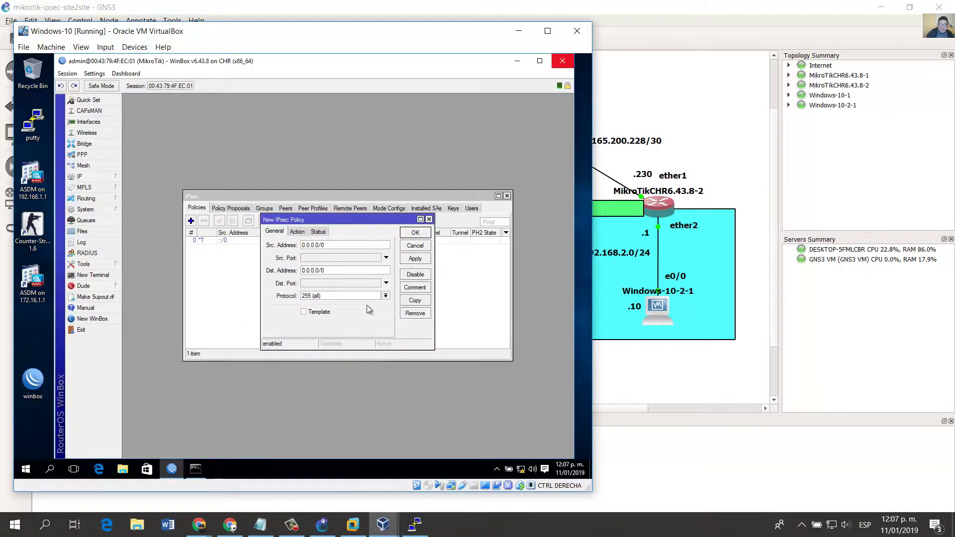
pyautogui.moveTo(319, 245); pyautogui.dragTo(281, 248)
pyautogui.write('192')
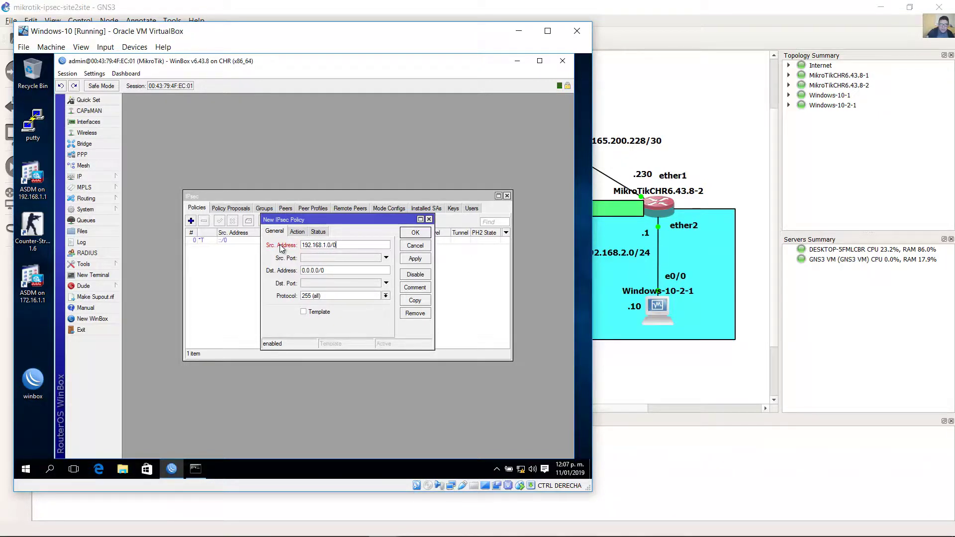
pyautogui.write('24')
# Step: Return to the GNS3 topology and highlight the 192.168.2.0/24 network label and Windows-10-2-1's .10 label
pyautogui.click(625, 242)
pyautogui.moveTo(625, 254); pyautogui.dragTo(626, 263)
pyautogui.click(637, 310)
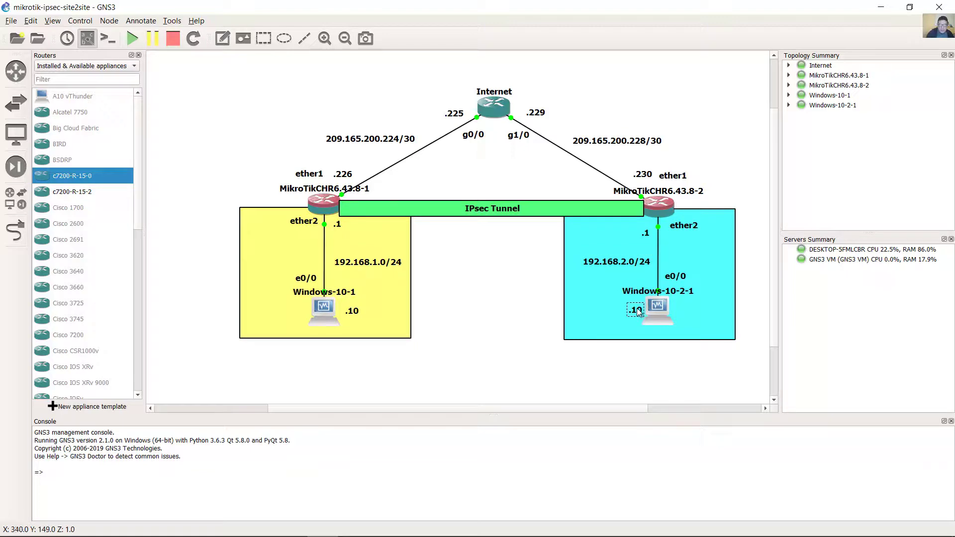
pyautogui.moveTo(637, 309); pyautogui.dragTo(636, 304)
pyautogui.moveTo(625, 269); pyautogui.dragTo(624, 268)
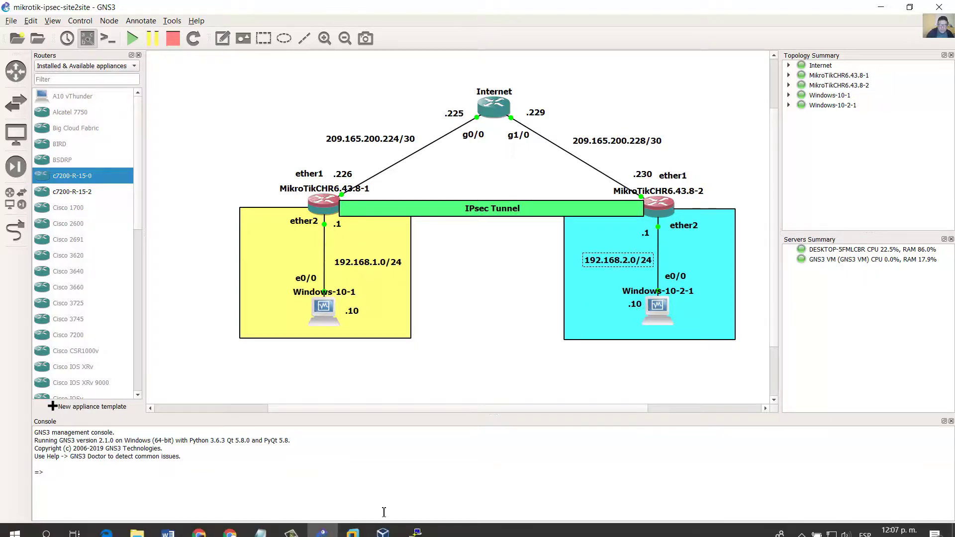
# Step: Switch back to WinBox in the Windows-10 virtual machine and set the new policy's destination address to 192.168.2.0/24
pyautogui.moveTo(382, 530)
pyautogui.click(345, 483)
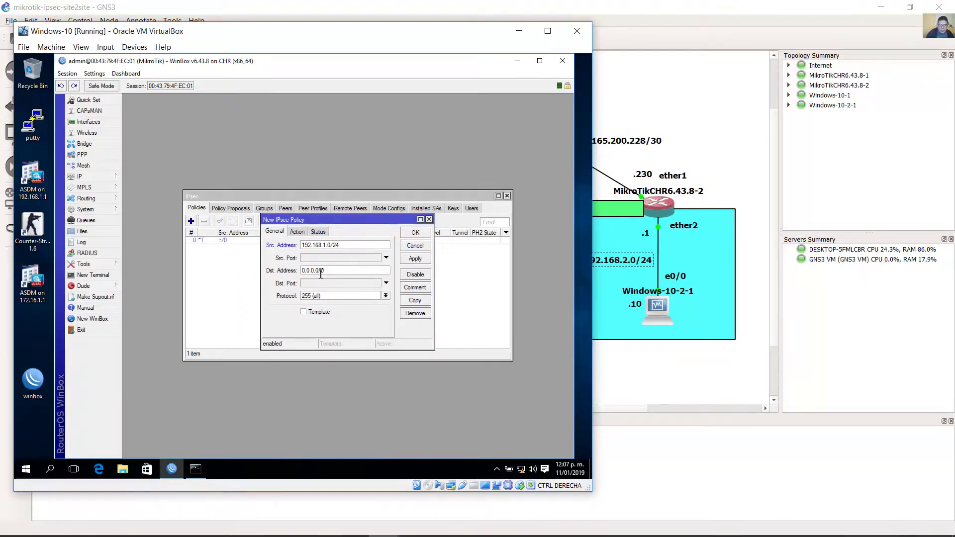
pyautogui.moveTo(320, 271); pyautogui.dragTo(268, 273)
pyautogui.write('192')
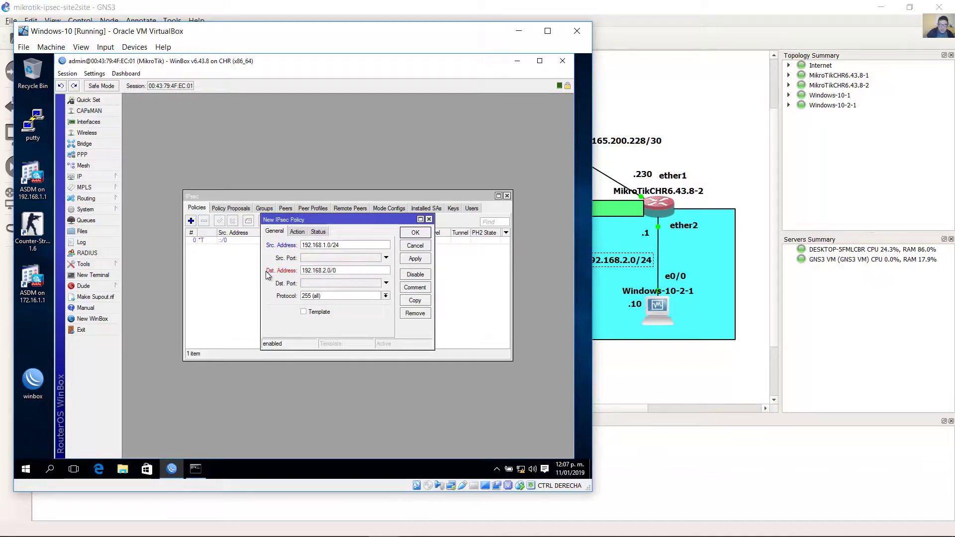
pyautogui.press('BackSpace')
pyautogui.write('24')
# Step: Set the policy's action to encrypt, level to require and IPsec protocol to esp, and enable Tunnel mode
pyautogui.click(297, 232)
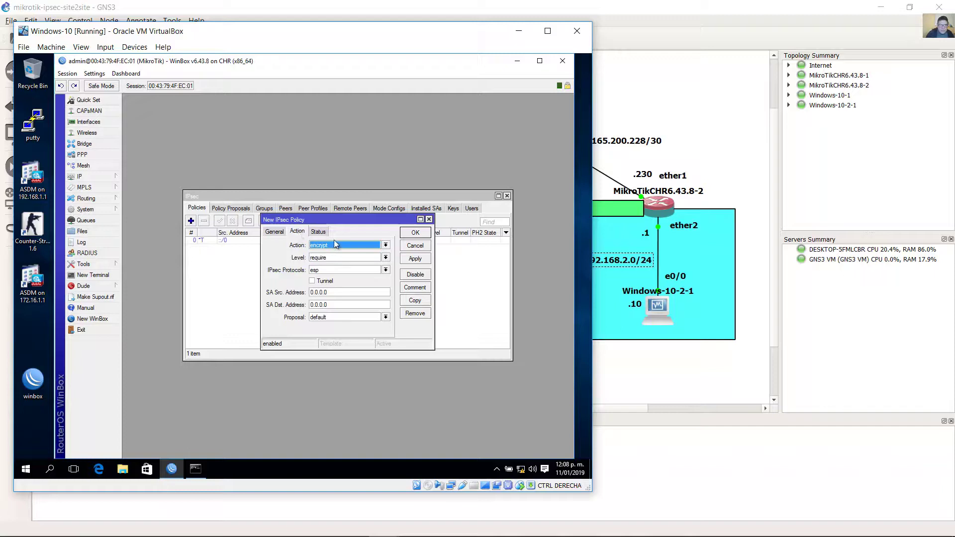
pyautogui.click(386, 245)
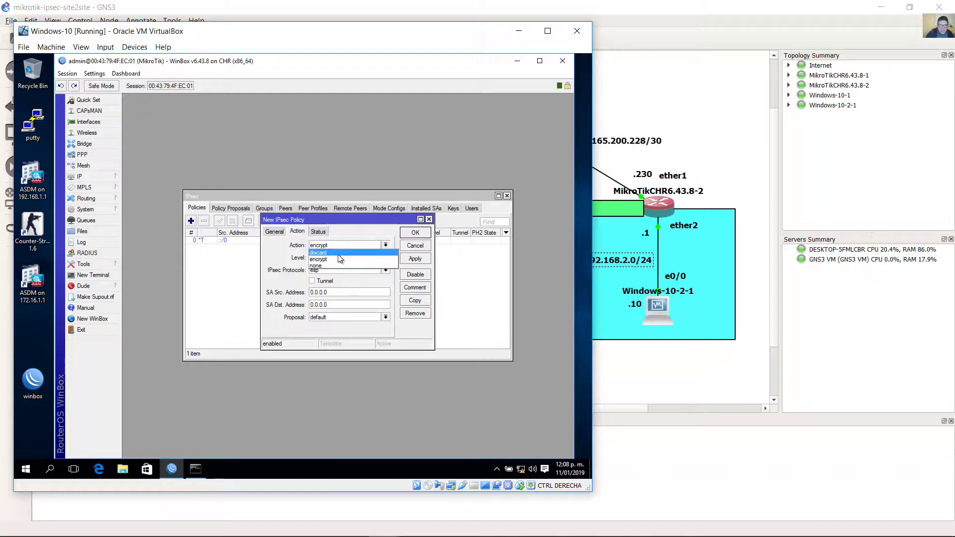
pyautogui.click(343, 259)
pyautogui.click(386, 258)
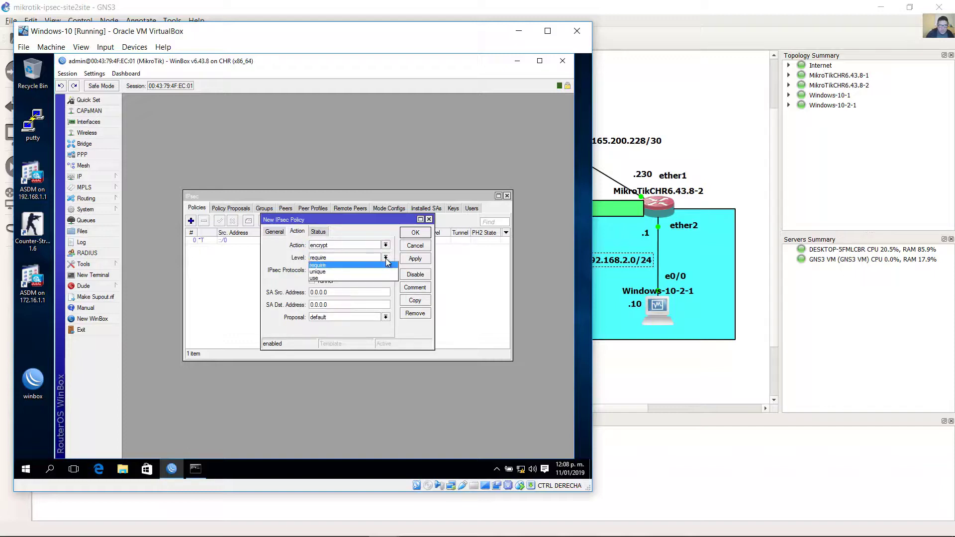
pyautogui.click(387, 262)
pyautogui.click(381, 282)
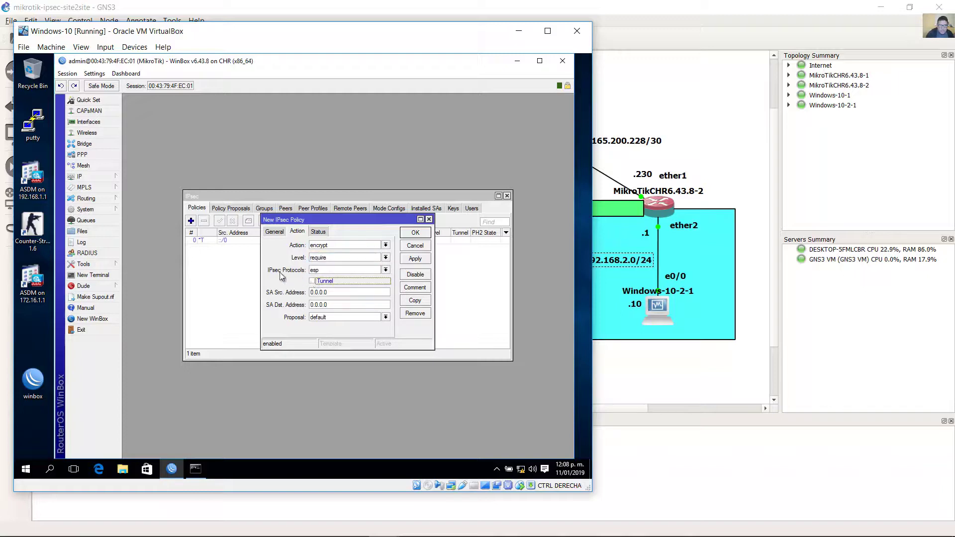
pyautogui.click(386, 271)
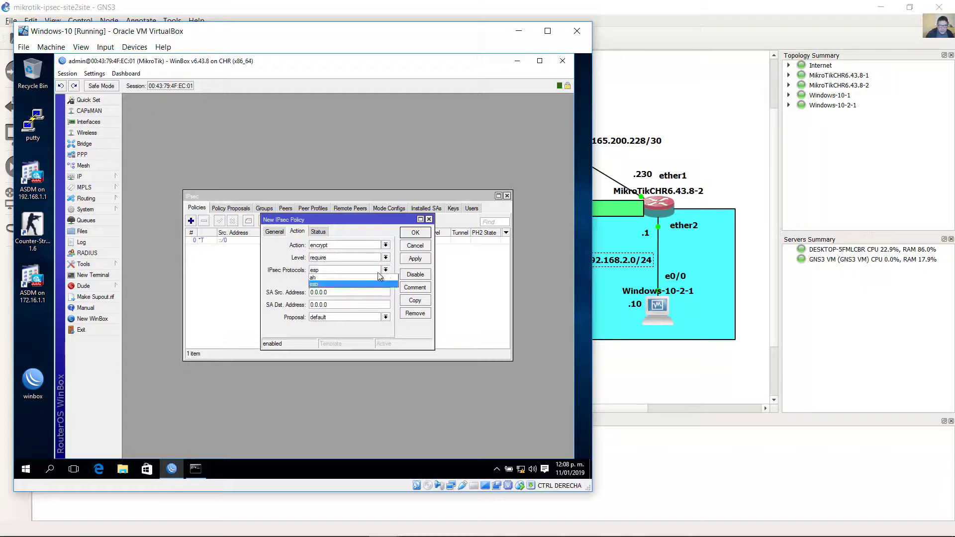
pyautogui.click(315, 285)
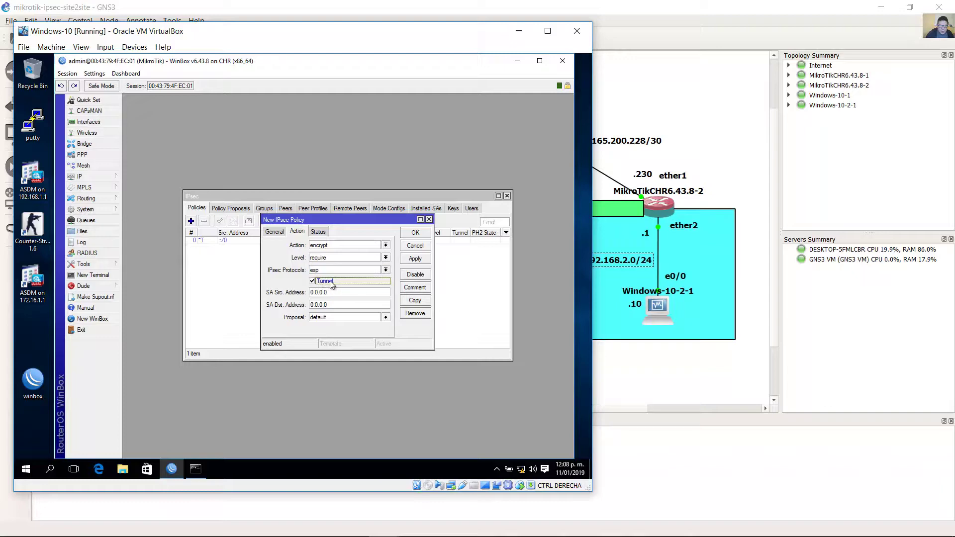
# Step: Highlight the IPsec Tunnel label in the GNS3 topology and return to WinBox in the Windows-10 virtual machine
pyautogui.click(722, 141)
pyautogui.click(487, 212)
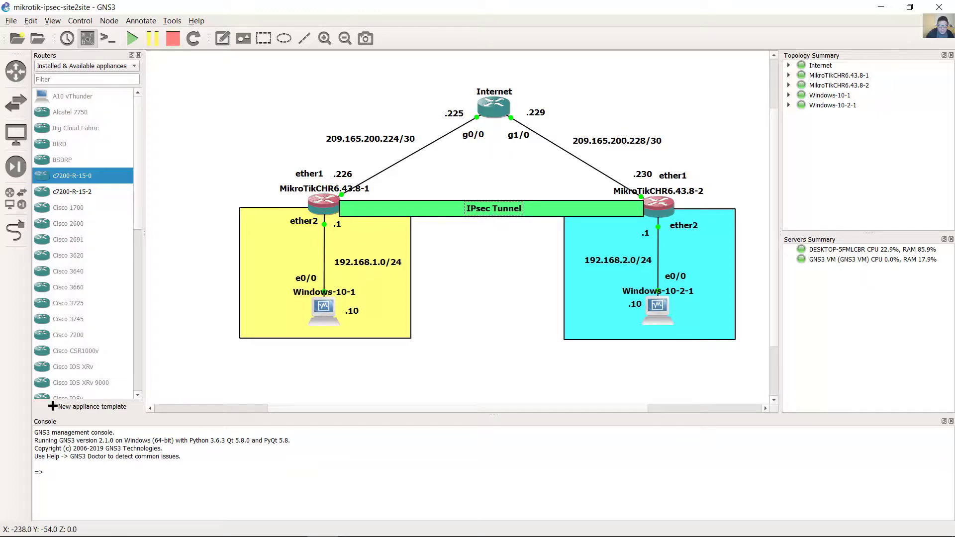
pyautogui.moveTo(383, 534)
pyautogui.click(354, 466)
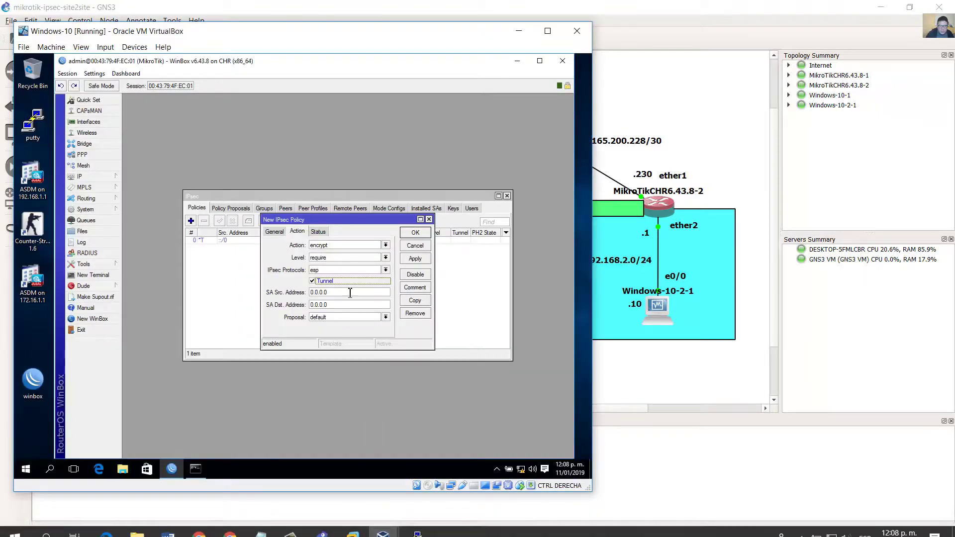
# Step: Highlight MikroTikCHR6.43.8-1's .226 address in GNS3 and set the policy's SA source address to 209.165.200.226 in WinBox
pyautogui.doubleClick(308, 292)
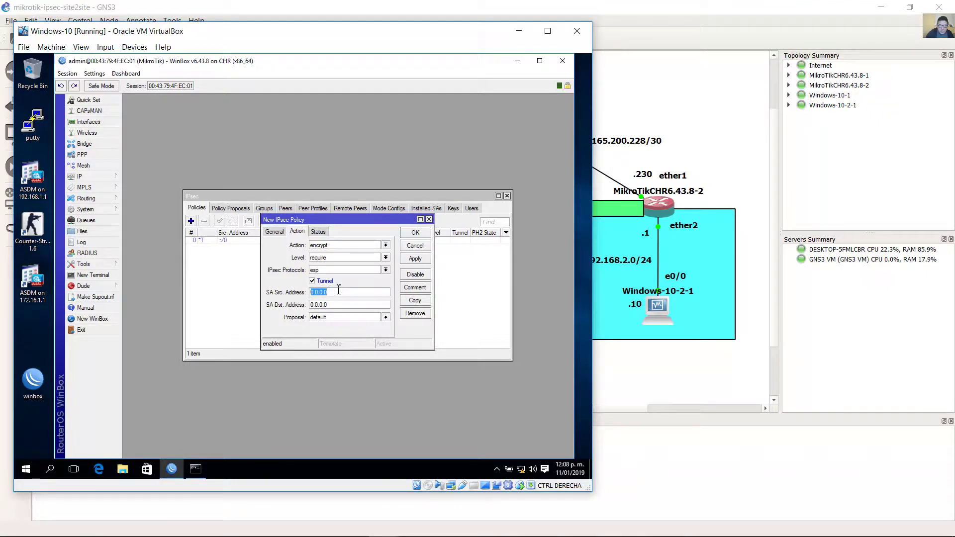
pyautogui.click(637, 100)
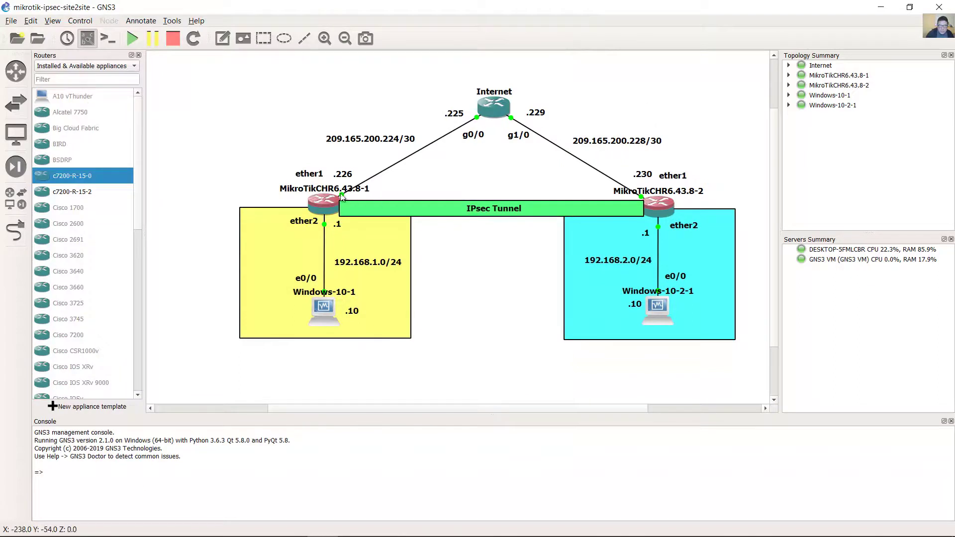
pyautogui.click(347, 175)
pyautogui.moveTo(347, 176); pyautogui.dragTo(348, 178)
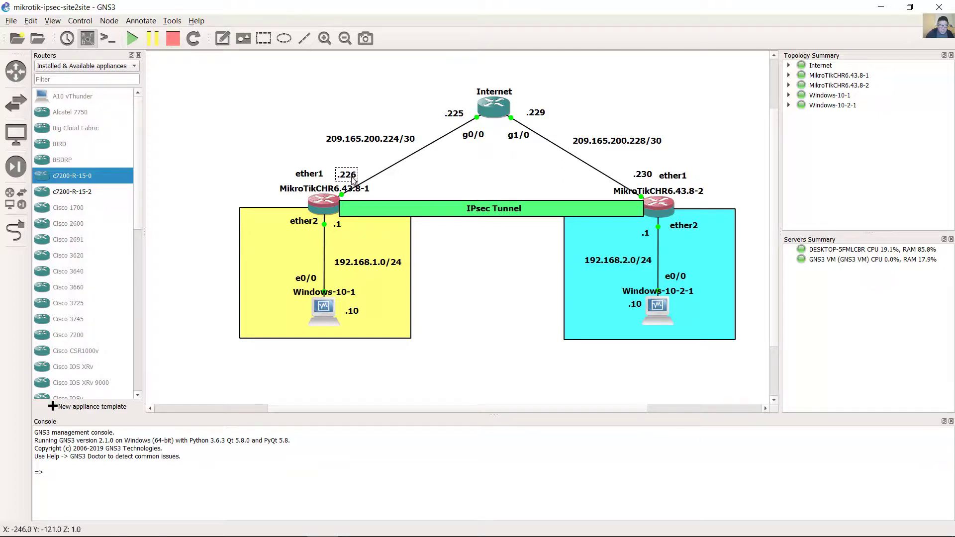
pyautogui.moveTo(381, 531)
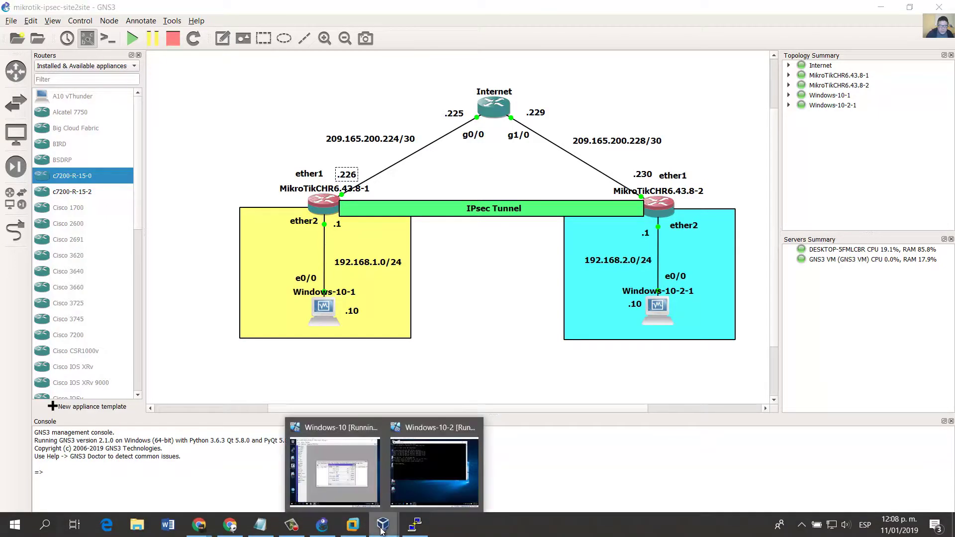
pyautogui.click(339, 465)
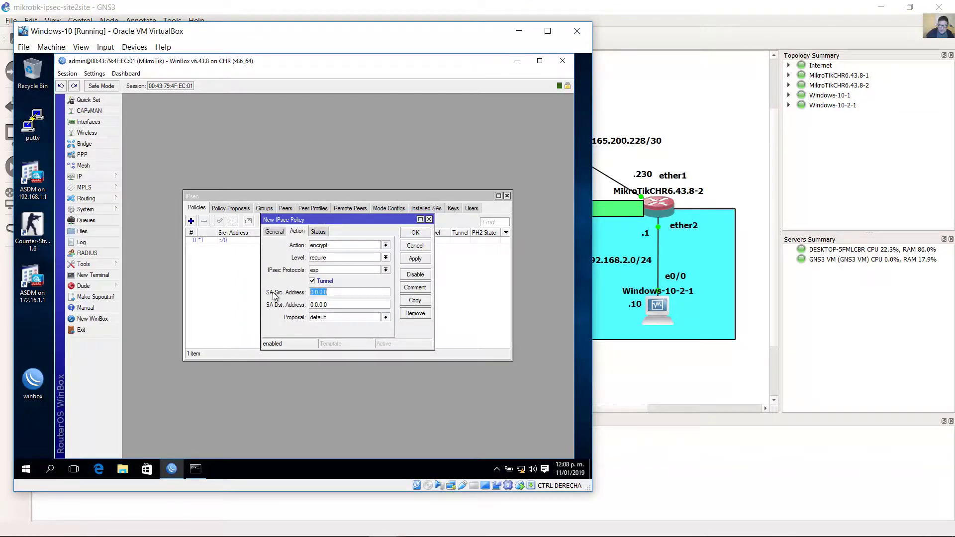
pyautogui.write('209.165.200.226')
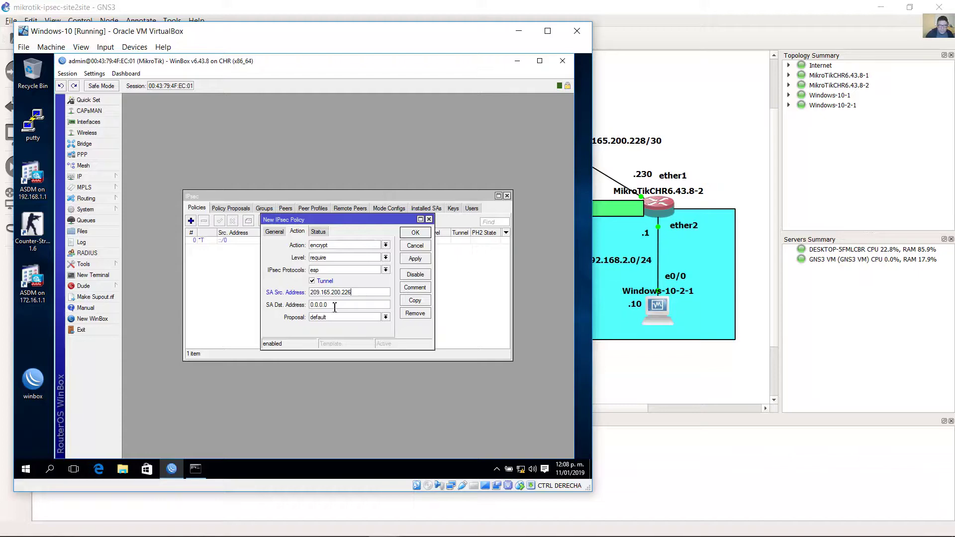
# Step: Highlight MikroTikCHR6.43.8-2's .230 address in GNS3, set the policy's SA destination address to 209.165.200.230 in WinBox and save the policy
pyautogui.press('Tab')
pyautogui.click(686, 152)
pyautogui.click(641, 174)
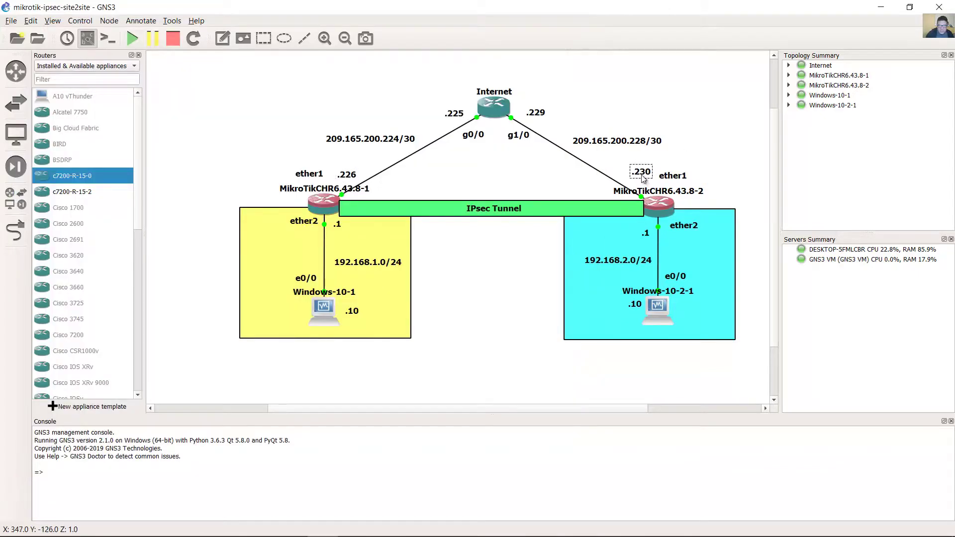
pyautogui.moveTo(383, 524)
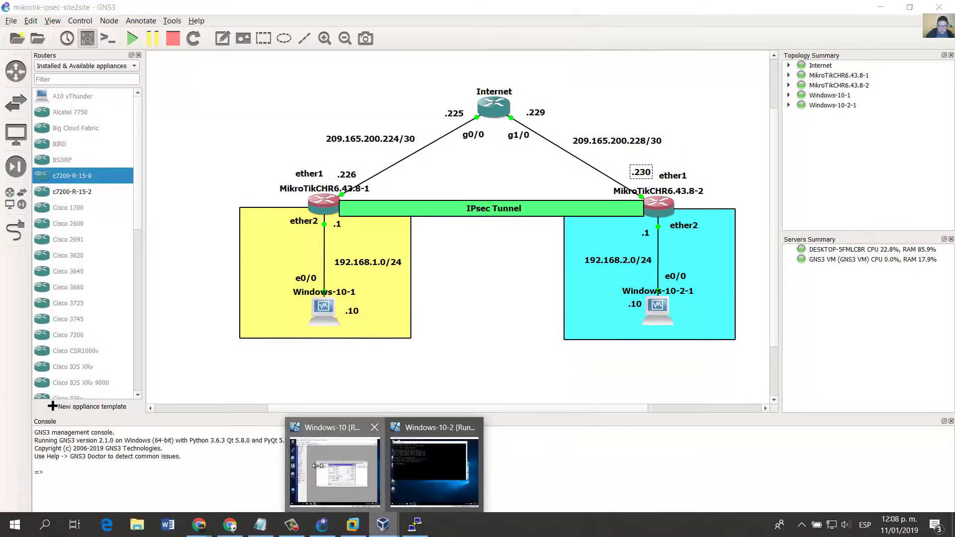
pyautogui.click(318, 466)
pyautogui.write('209')
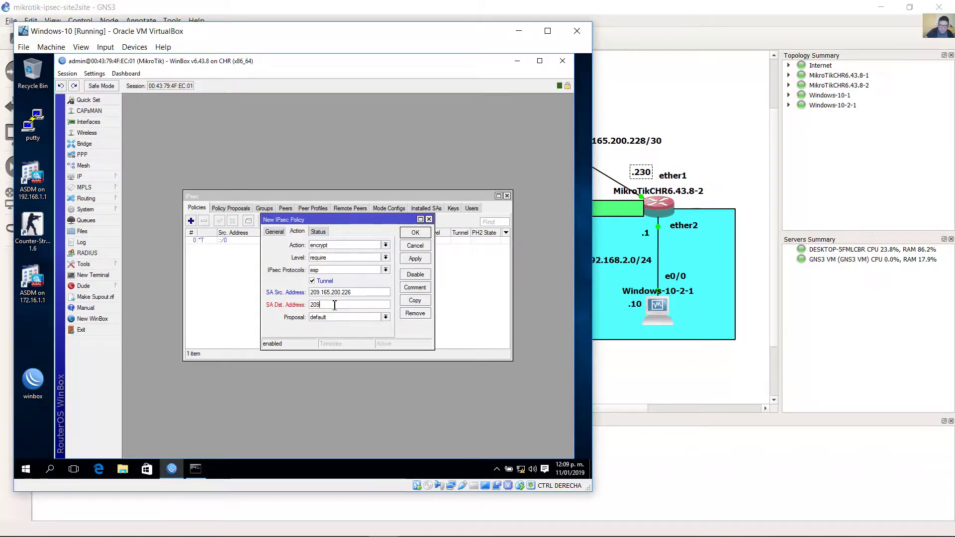
pyautogui.write('.165.200.230')
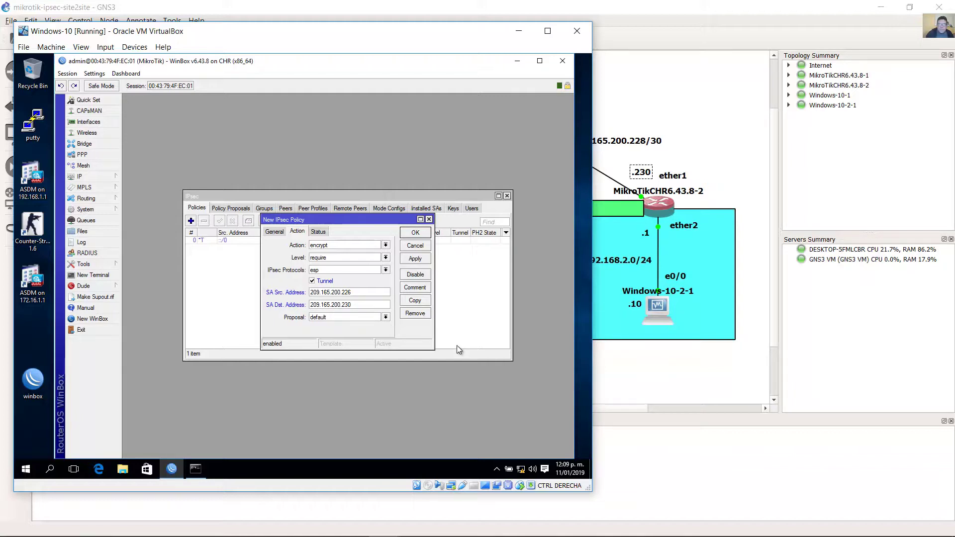
pyautogui.click(417, 261)
pyautogui.click(415, 234)
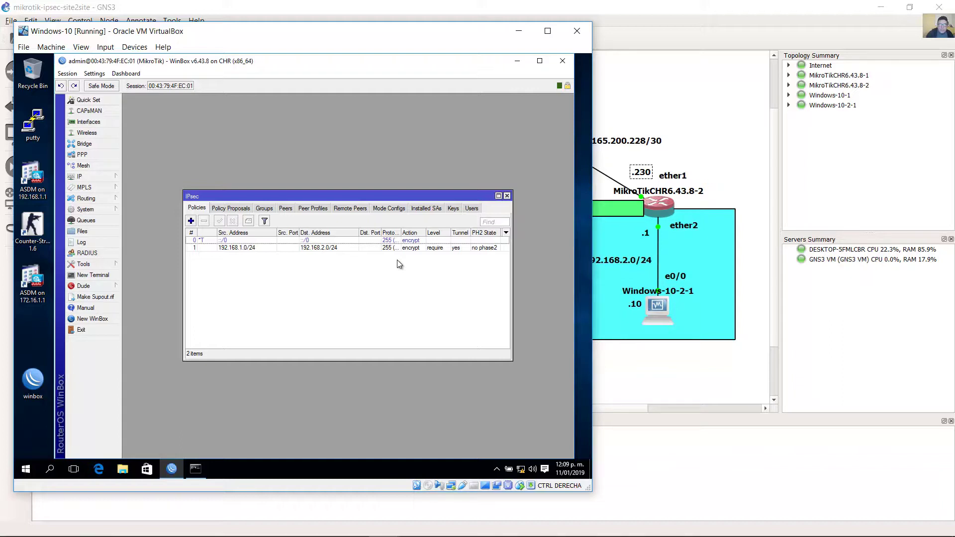
# Step: Review the configured peer and the 192.168.1.0/24 to 192.168.2.0/24 policy in MikroTikCHR6.43.8-1's IPsec settings
pyautogui.click(286, 209)
pyautogui.click(281, 240)
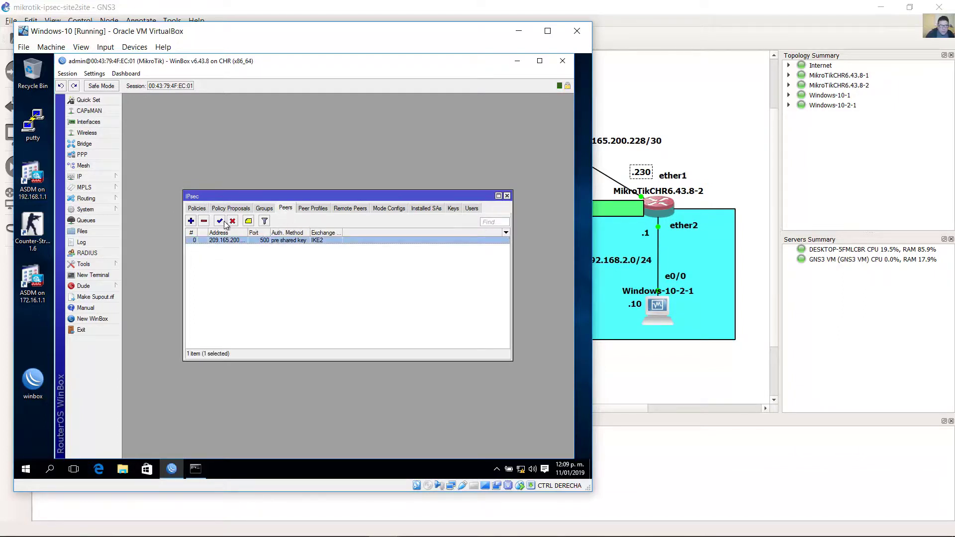
pyautogui.click(201, 209)
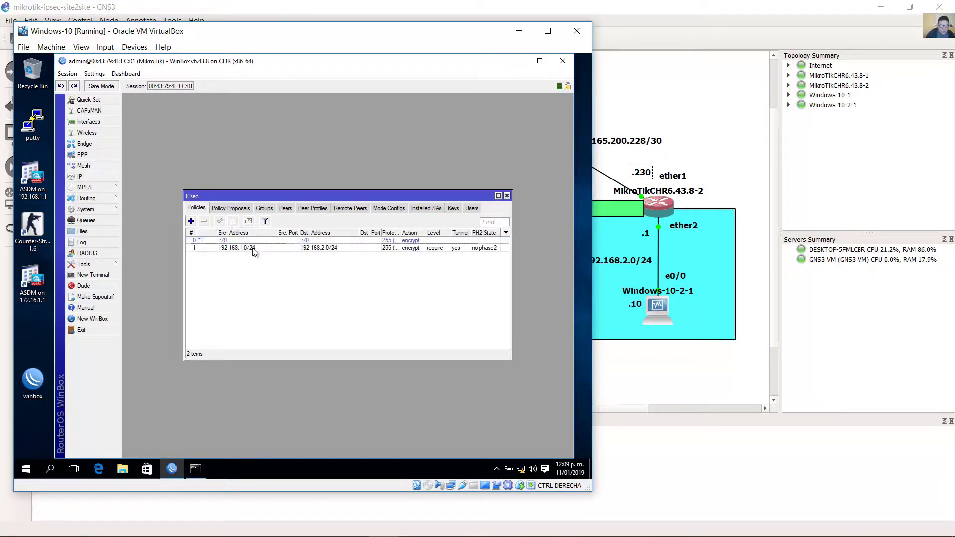
pyautogui.click(267, 248)
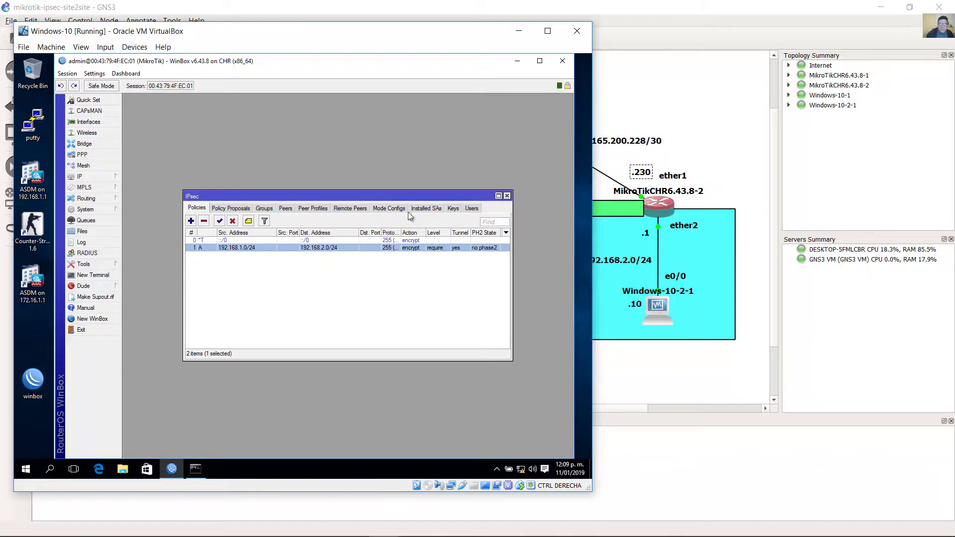
# Step: Highlight MikroTikCHR6.43.8-2 in the GNS3 topology and switch to WinBox in the Windows-10-2 virtual machine
pyautogui.click(667, 106)
pyautogui.moveTo(707, 135); pyautogui.dragTo(632, 221)
pyautogui.click(381, 525)
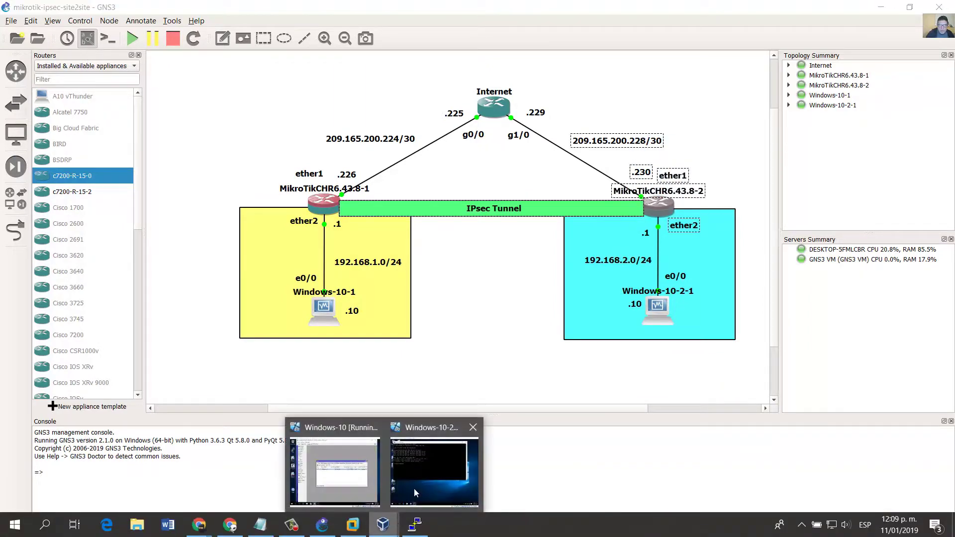
pyautogui.click(413, 488)
pyautogui.click(499, 462)
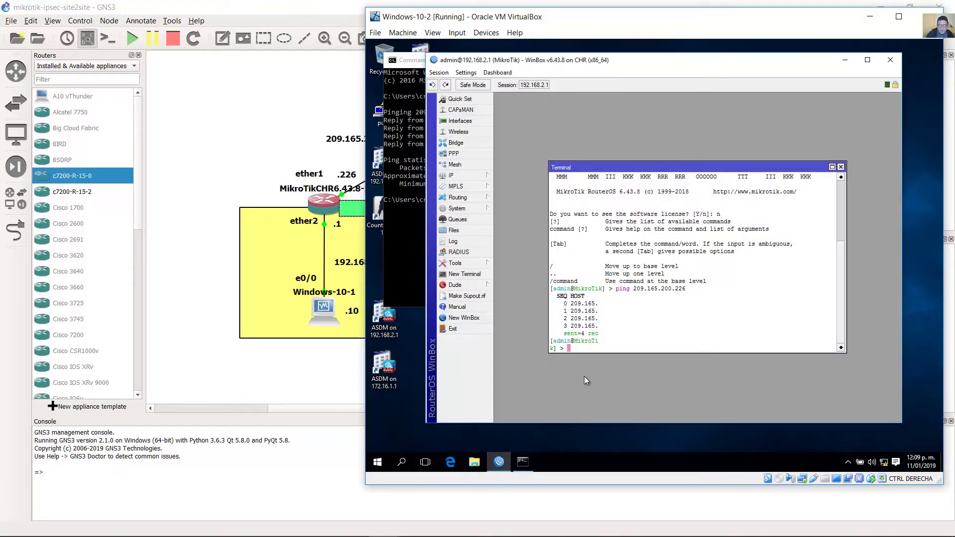
# Step: Close the terminal in WinBox and open the IPsec peer list of MikroTikCHR6.43.8-2
pyautogui.click(840, 167)
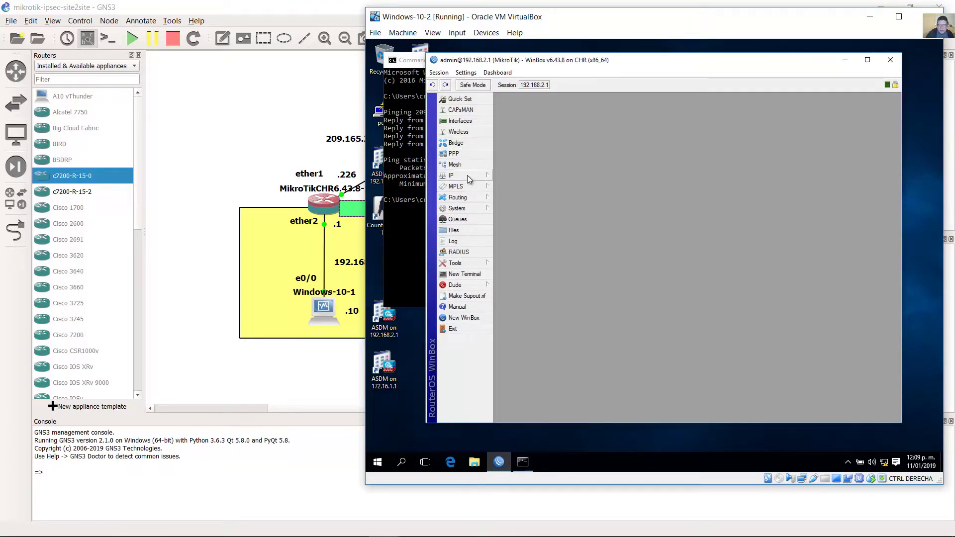
pyautogui.click(451, 175)
pyautogui.click(512, 286)
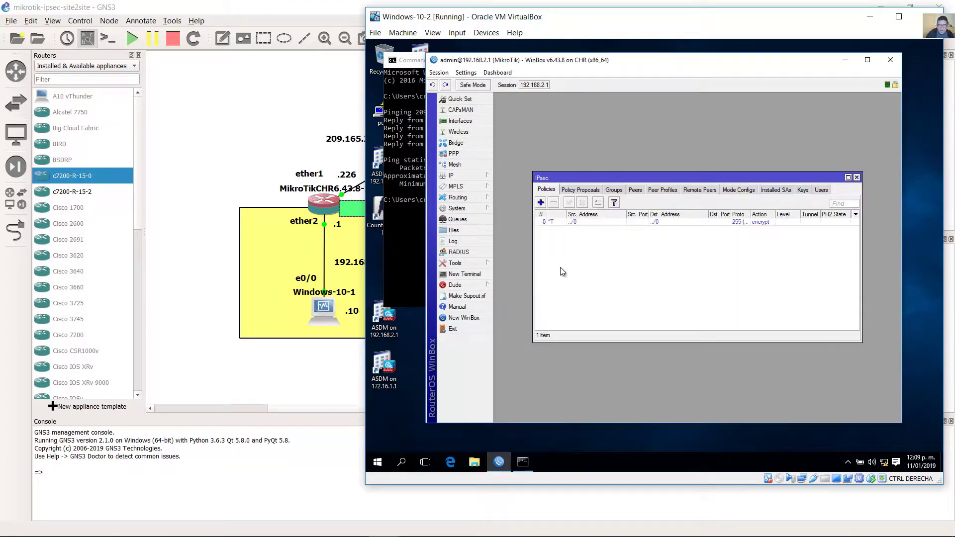
pyautogui.click(635, 189)
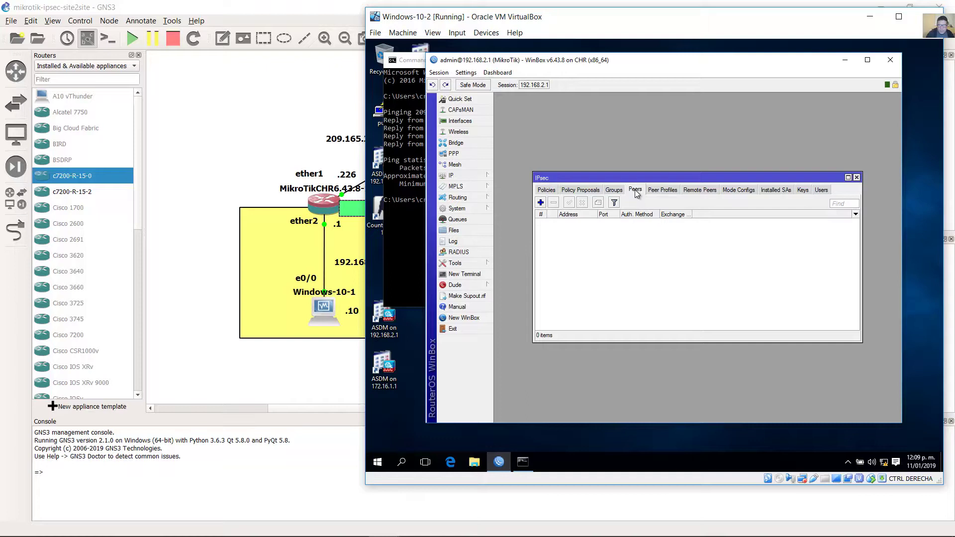
# Step: Create a new IPsec peer, highlight MikroTikCHR6.43.8-1's .226 address in GNS3 and set the peer's address to 209.165.200.226 in WinBox
pyautogui.click(541, 202)
pyautogui.click(686, 212)
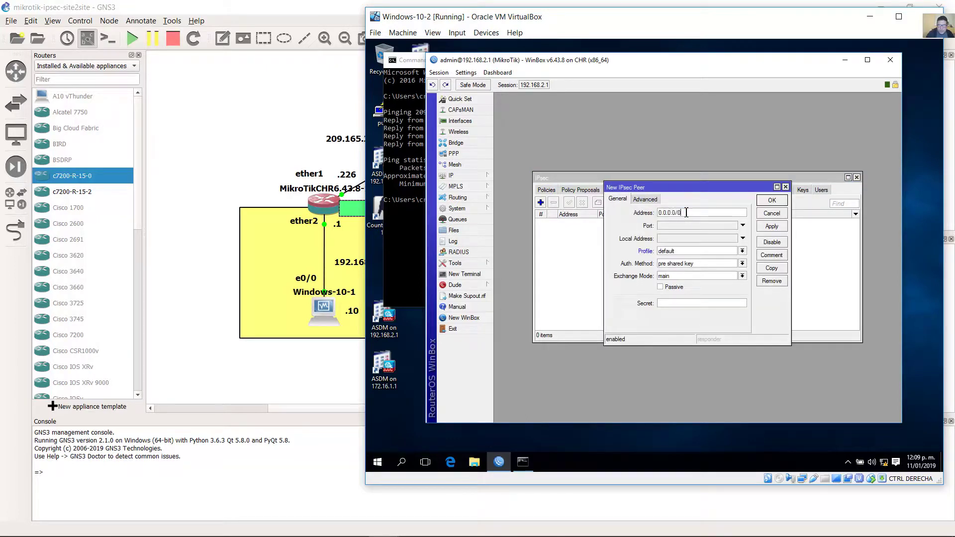
pyautogui.click(712, 4)
pyautogui.moveTo(731, 167); pyautogui.dragTo(631, 216)
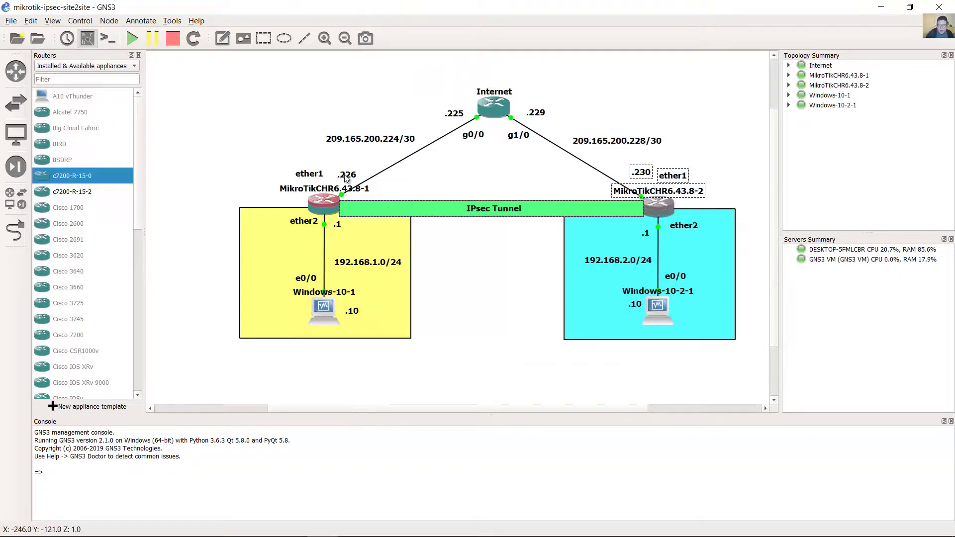
pyautogui.moveTo(346, 174); pyautogui.dragTo(347, 176)
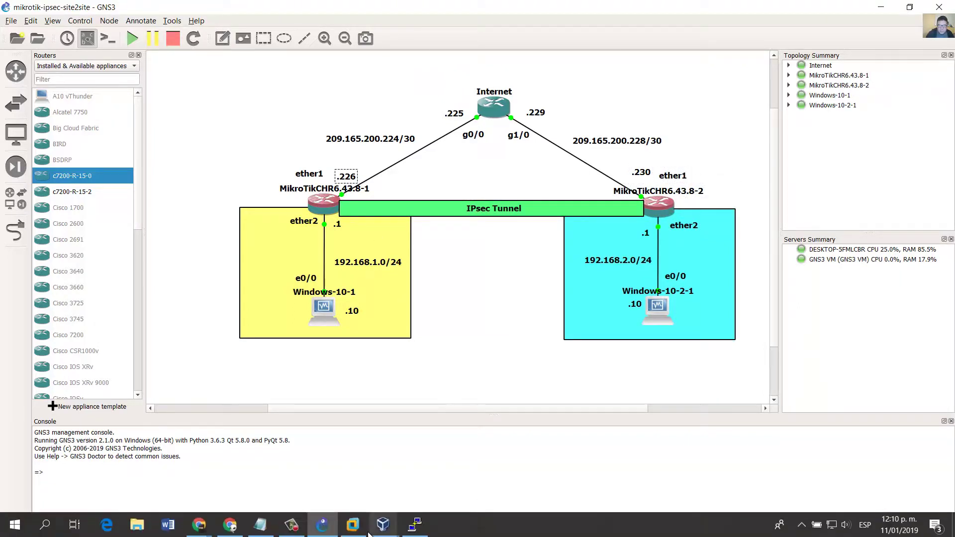
pyautogui.click(352, 524)
pyautogui.click(384, 530)
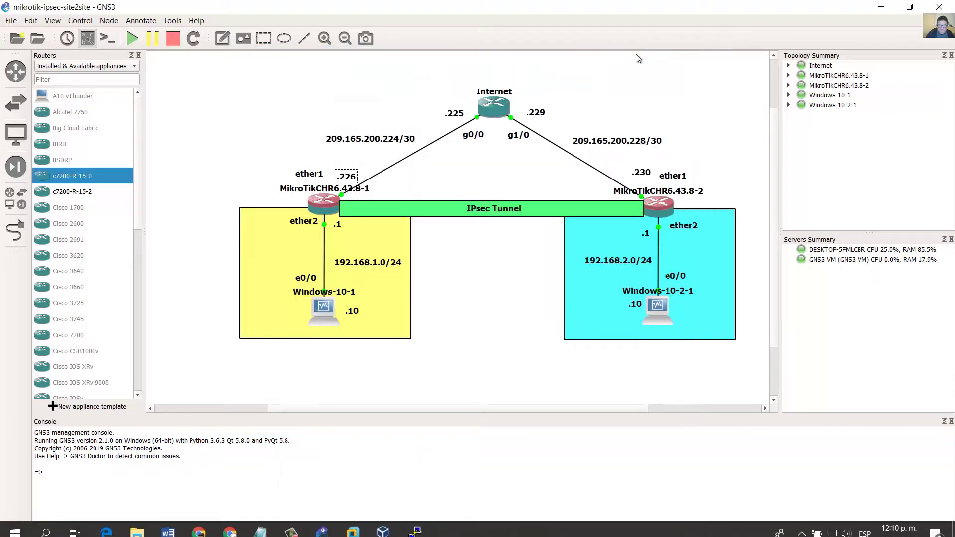
pyautogui.click(438, 475)
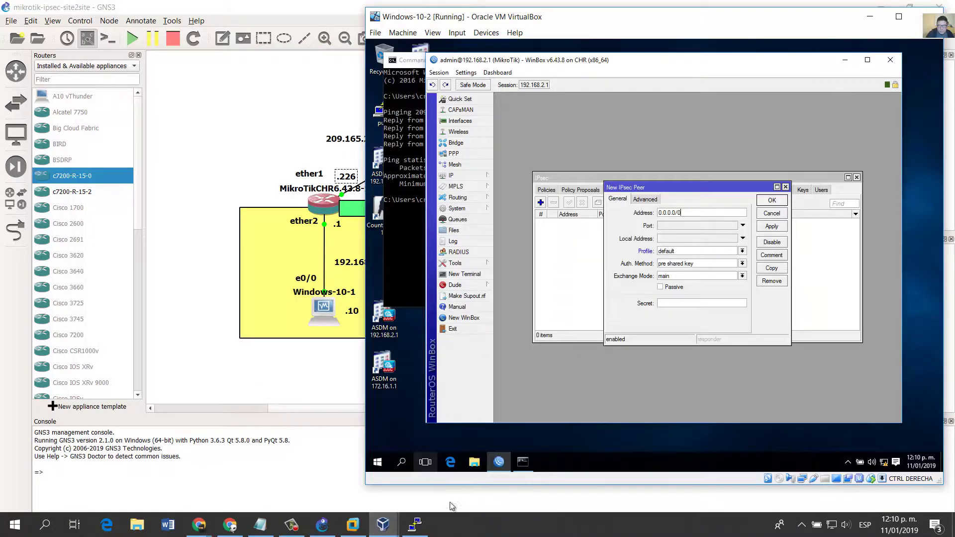
pyautogui.hotkey('ctrl', 'a')
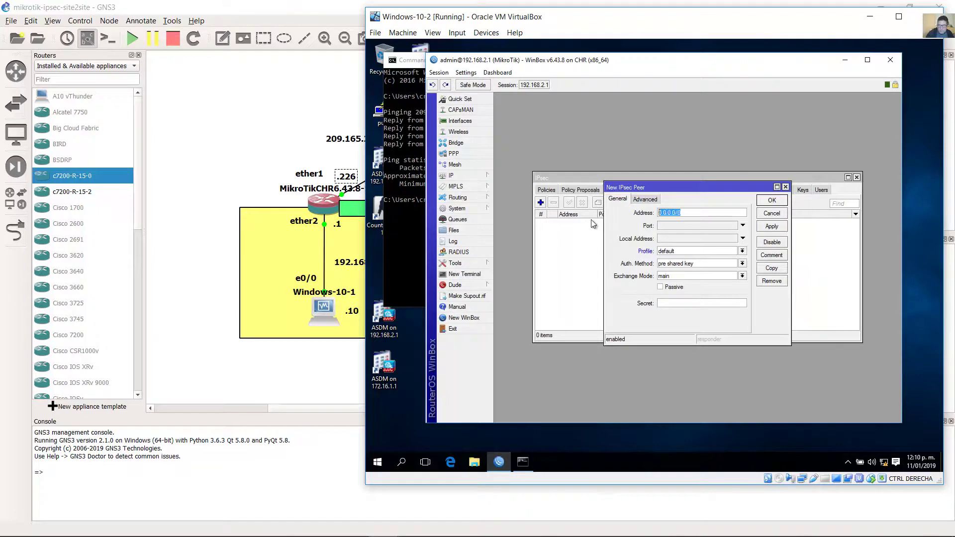
pyautogui.write('209.165.200.226')
# Step: Set the peer's port to 500, authentication method to pre shared key and exchange mode to IKE2
pyautogui.click(706, 226)
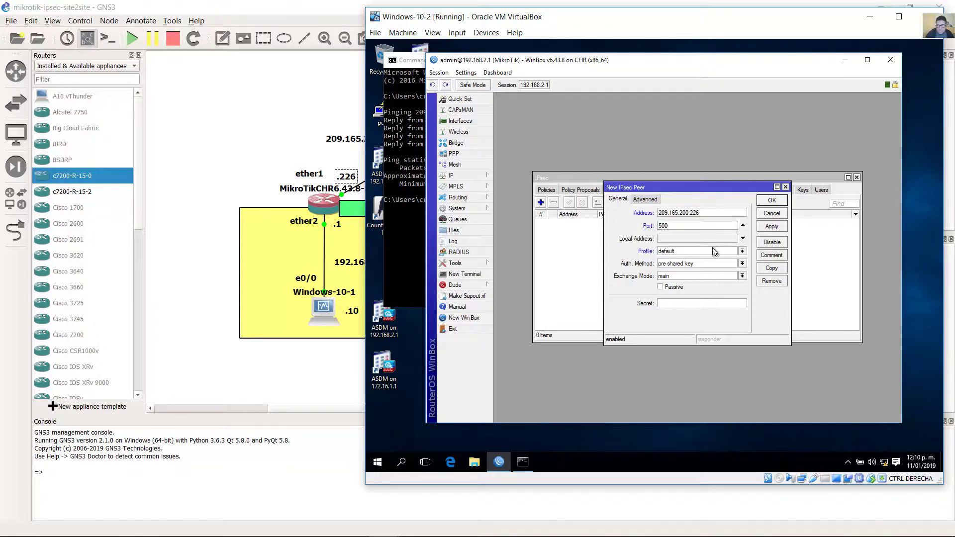
pyautogui.click(742, 264)
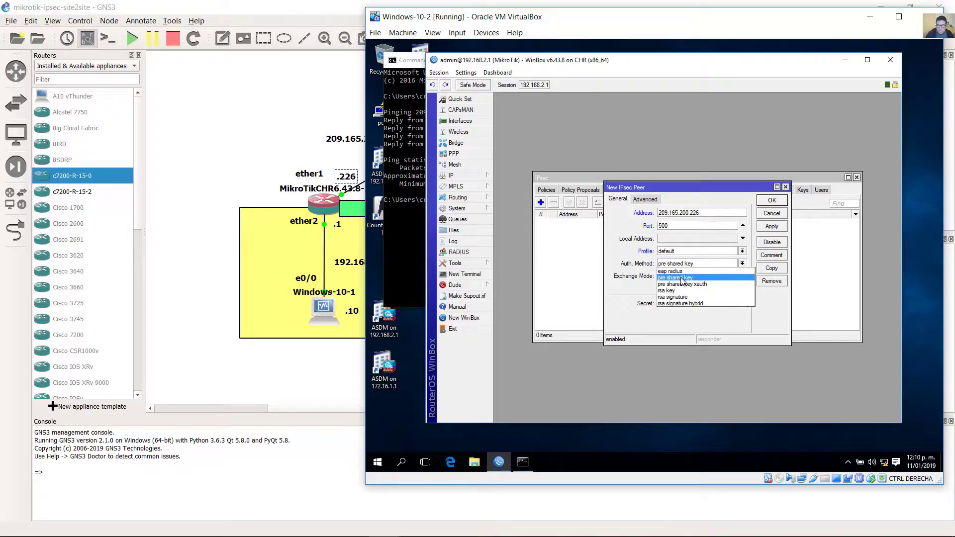
pyautogui.click(682, 281)
pyautogui.click(742, 276)
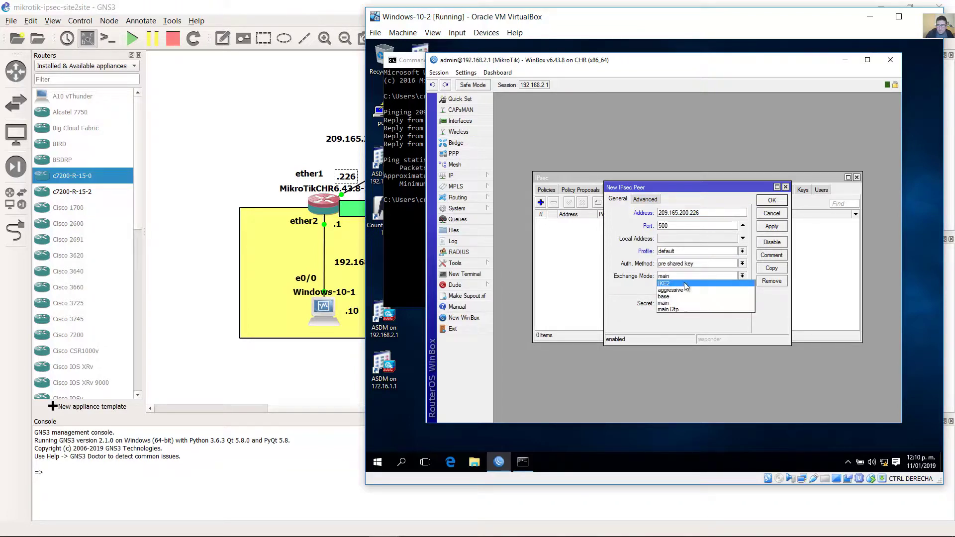
pyautogui.click(741, 276)
pyautogui.click(742, 276)
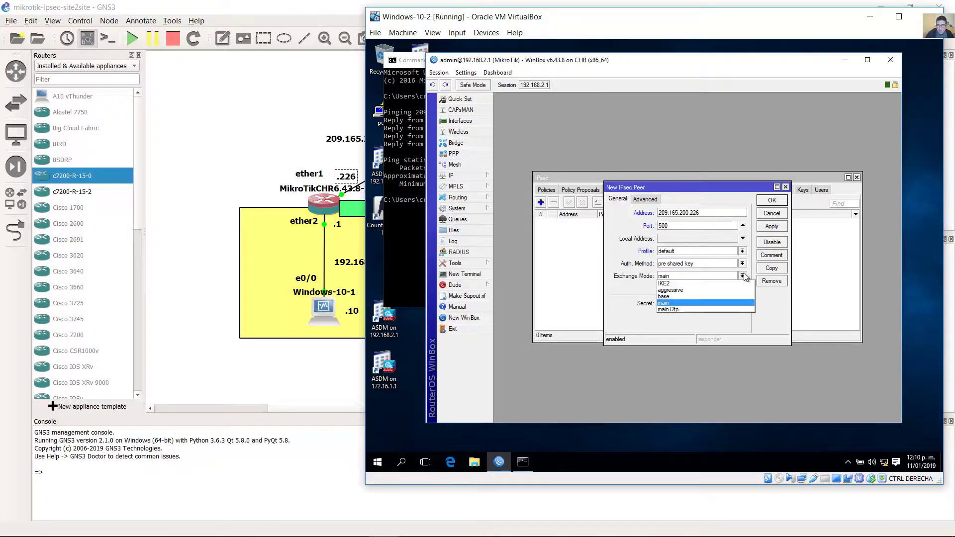
pyautogui.click(679, 281)
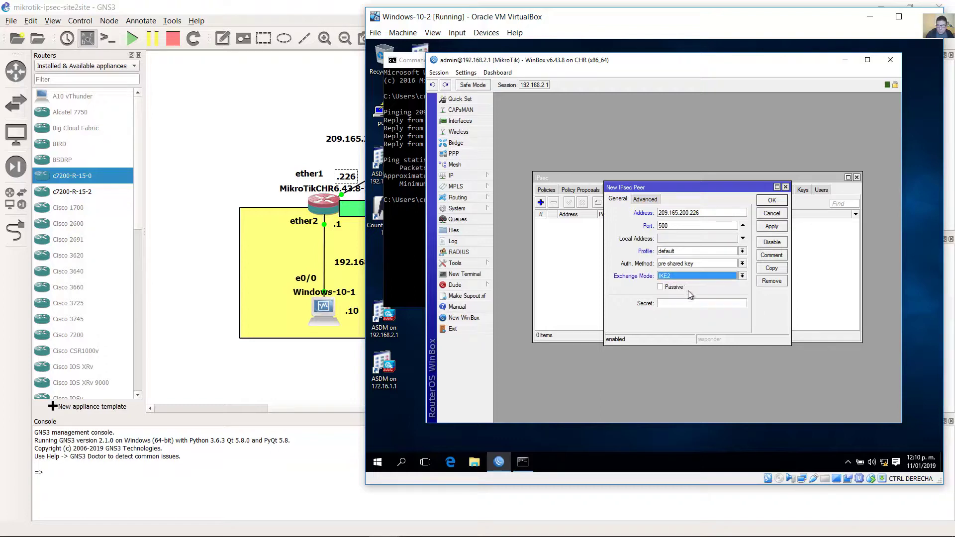
# Step: Enter the peer's pre-shared secret, save the peer and select it in the peer list
pyautogui.click(688, 303)
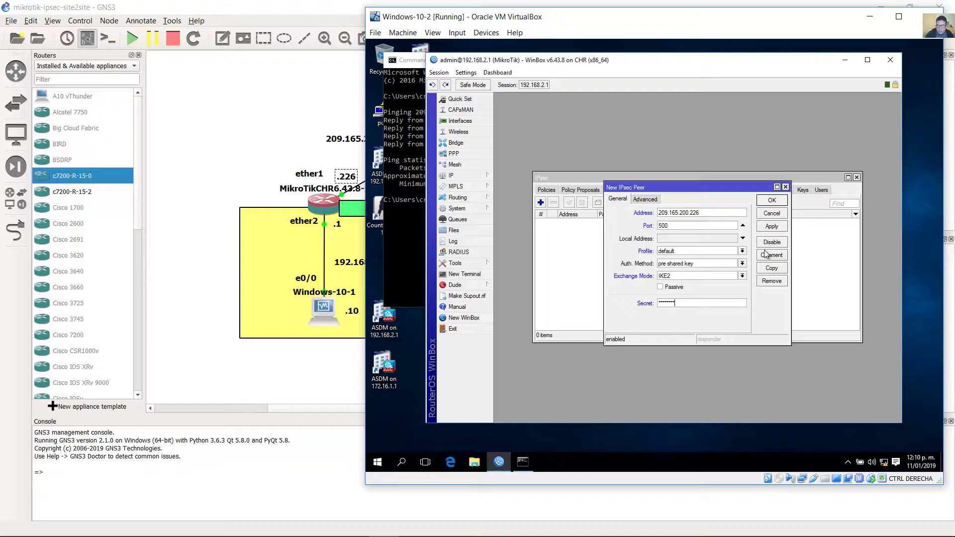
pyautogui.click(771, 227)
pyautogui.click(772, 201)
pyautogui.click(773, 201)
pyautogui.click(628, 222)
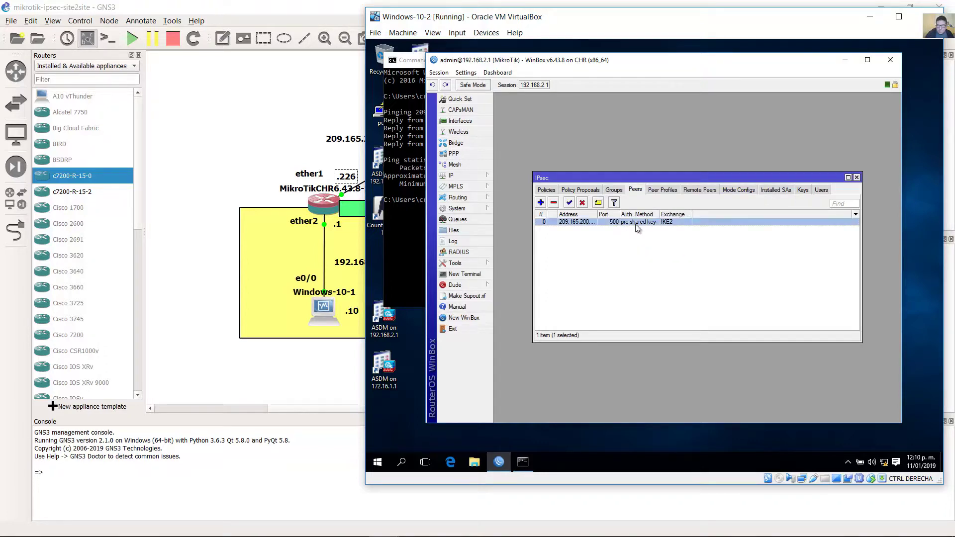
# Step: Create a new IPsec policy, highlight the 192.168.2.0/24 label in GNS3 and set the policy's source address to 192.168.2.0/24 in WinBox
pyautogui.click(546, 190)
pyautogui.click(541, 203)
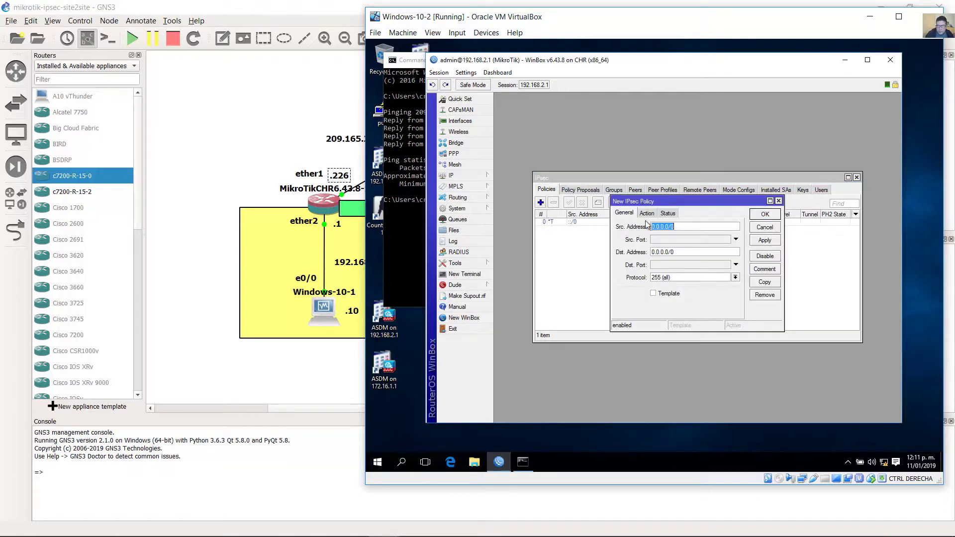
pyautogui.moveTo(687, 229); pyautogui.dragTo(630, 233)
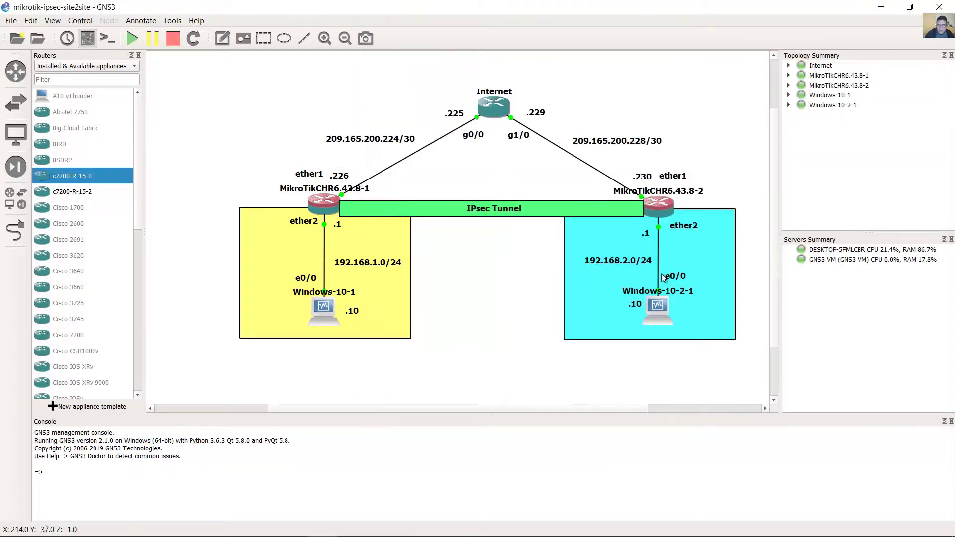
pyautogui.click(631, 267)
pyautogui.moveTo(631, 266); pyautogui.dragTo(633, 263)
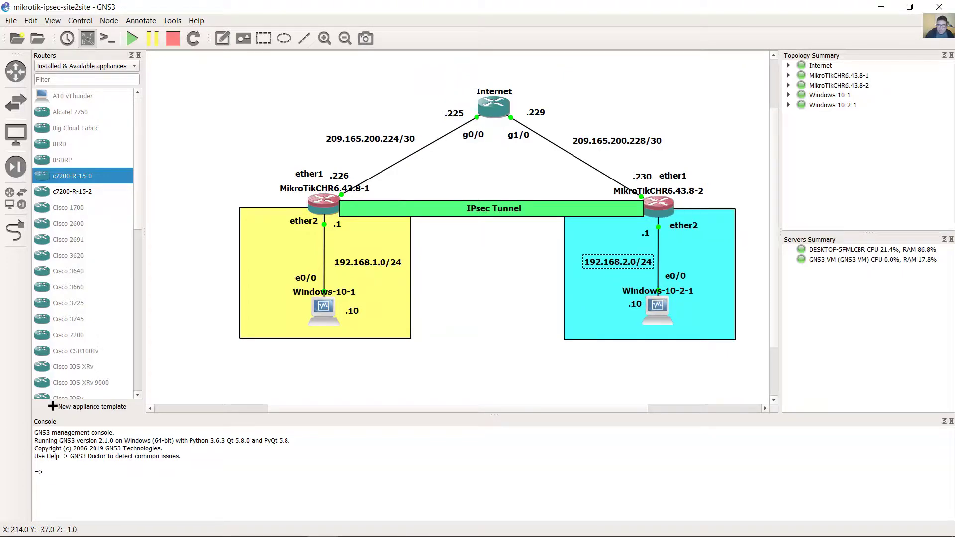
pyautogui.moveTo(385, 535)
pyautogui.click(437, 467)
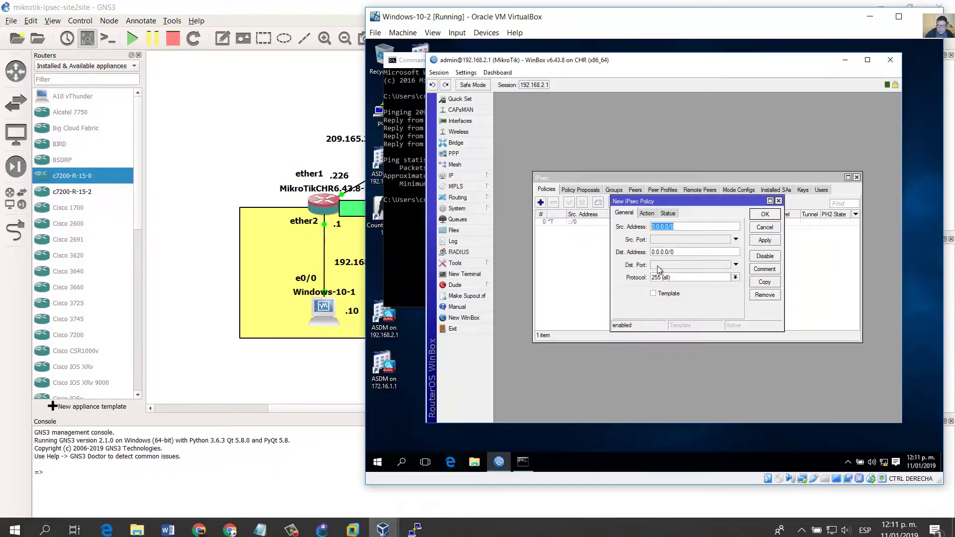
pyautogui.write('192.168.2')
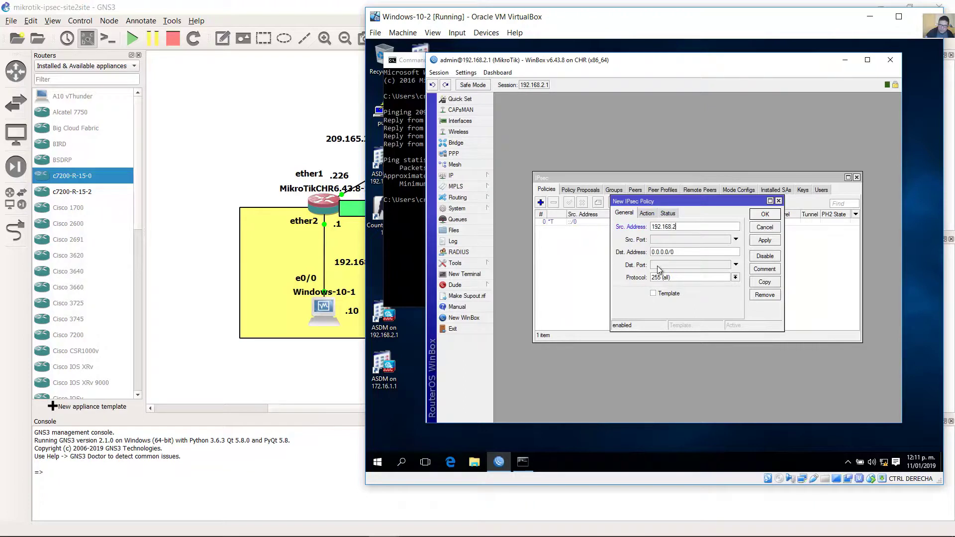
pyautogui.write('.0/24')
# Step: Highlight the 192.168.1.0/24 label in GNS3 and set the policy's destination address to 192.168.1.0/24 in WinBox
pyautogui.click(209, 352)
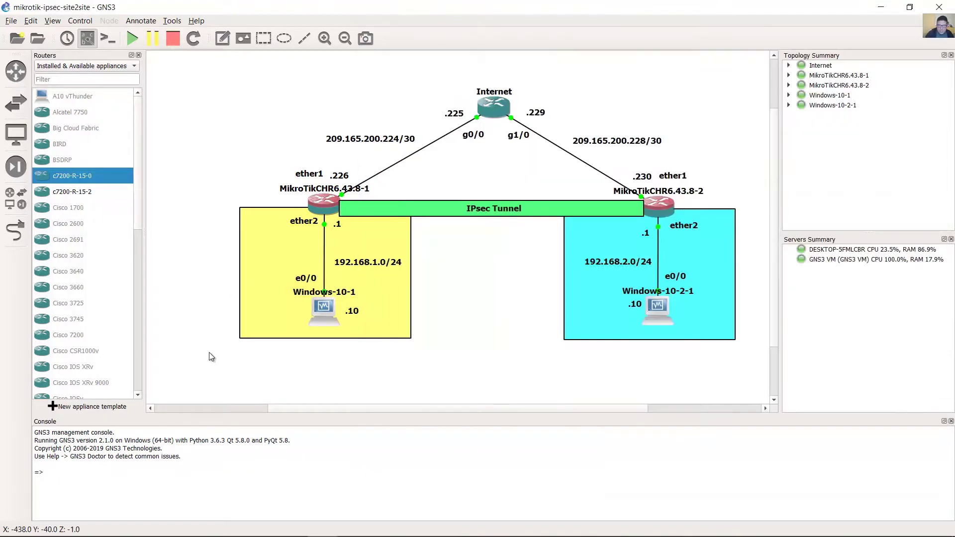
pyautogui.click(378, 263)
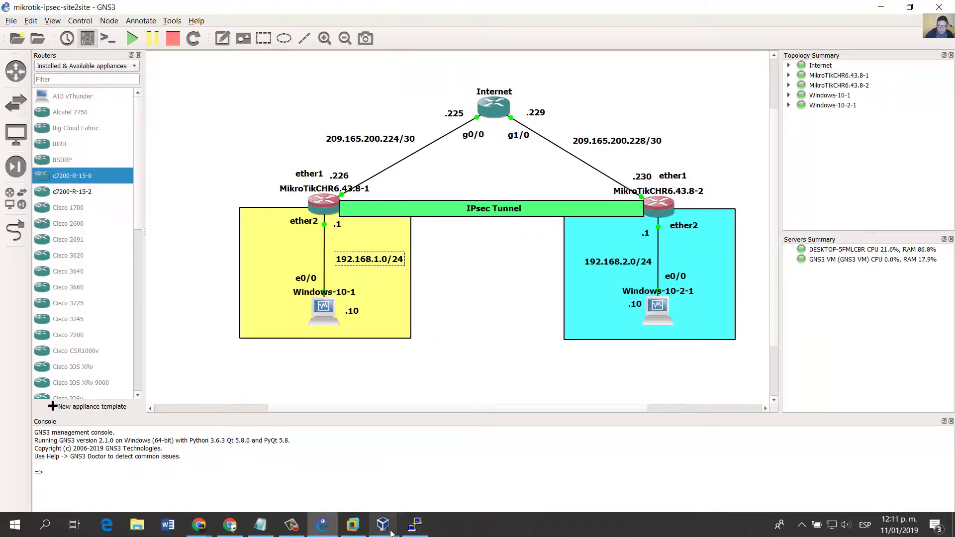
pyautogui.moveTo(383, 528)
pyautogui.click(438, 465)
pyautogui.doubleClick(686, 253)
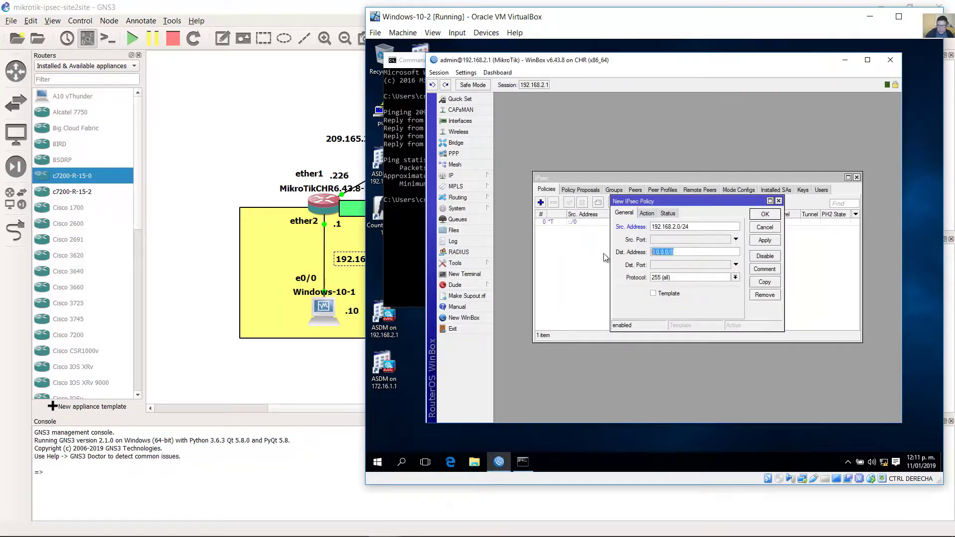
pyautogui.write('192.168')
# Step: Set the policy's action to encrypt and IPsec protocol to esp, and enable Tunnel mode
pyautogui.click(646, 213)
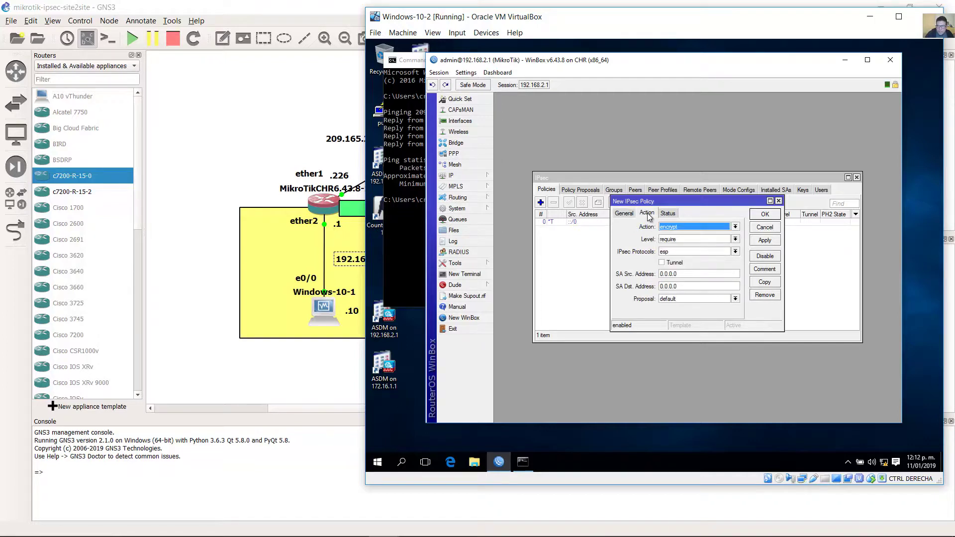
pyautogui.click(733, 228)
pyautogui.click(711, 241)
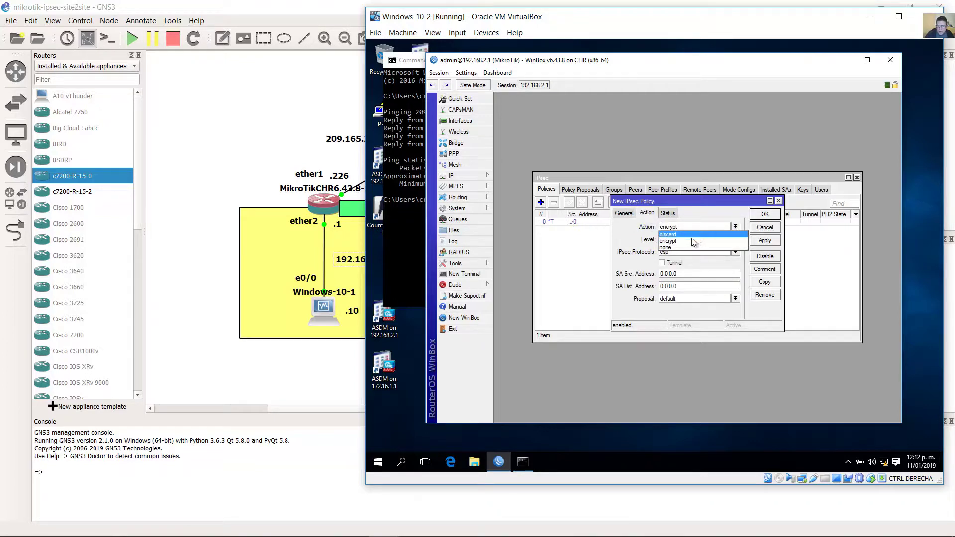
pyautogui.click(695, 251)
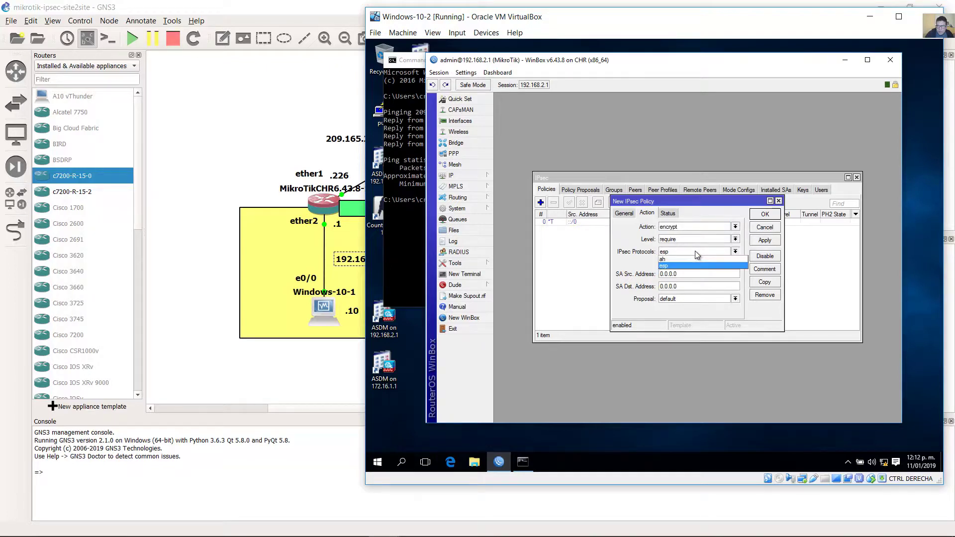
pyautogui.click(688, 266)
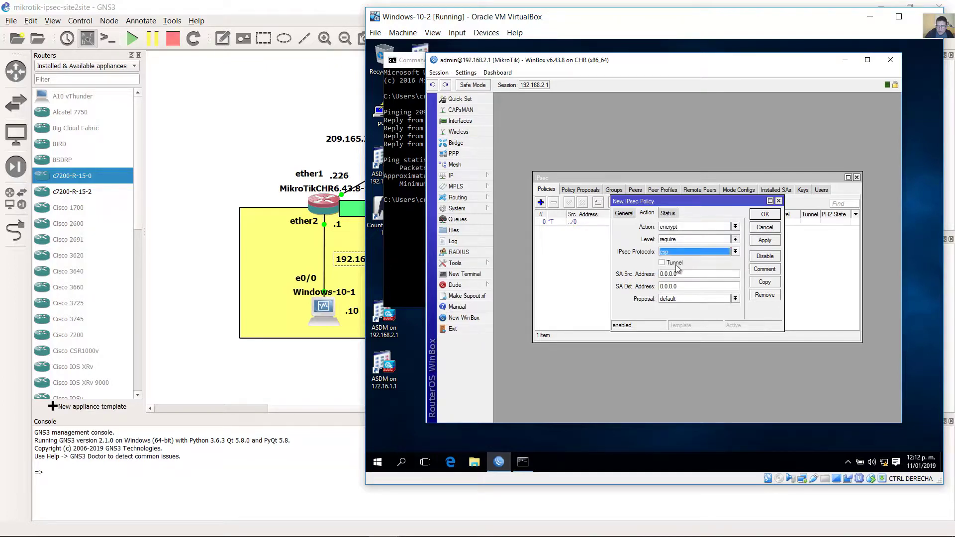
pyautogui.click(661, 263)
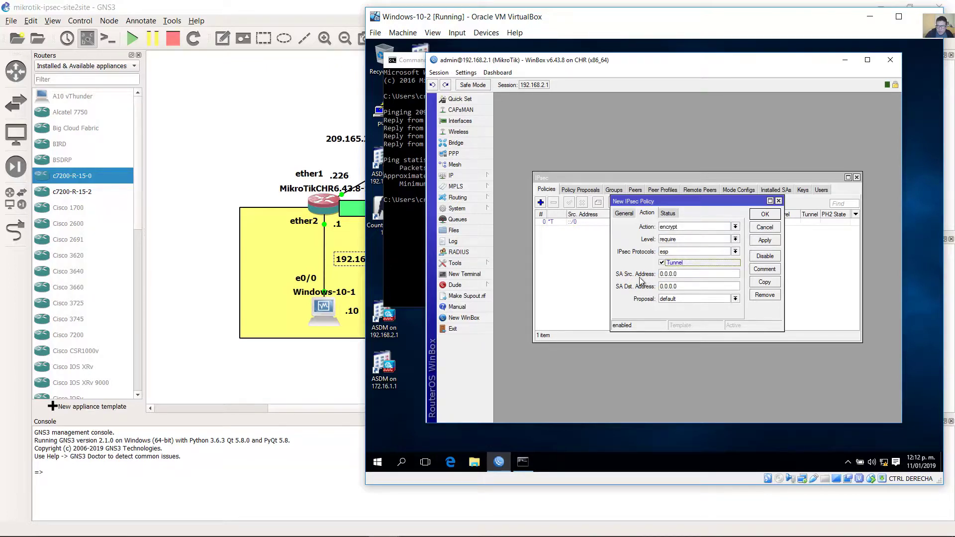
# Step: Highlight the .230 label of MikroTikCHR6.43.8-2 in GNS3 and set the policy's SA source address to 209.165.200.230 in WinBox
pyautogui.click(266, 170)
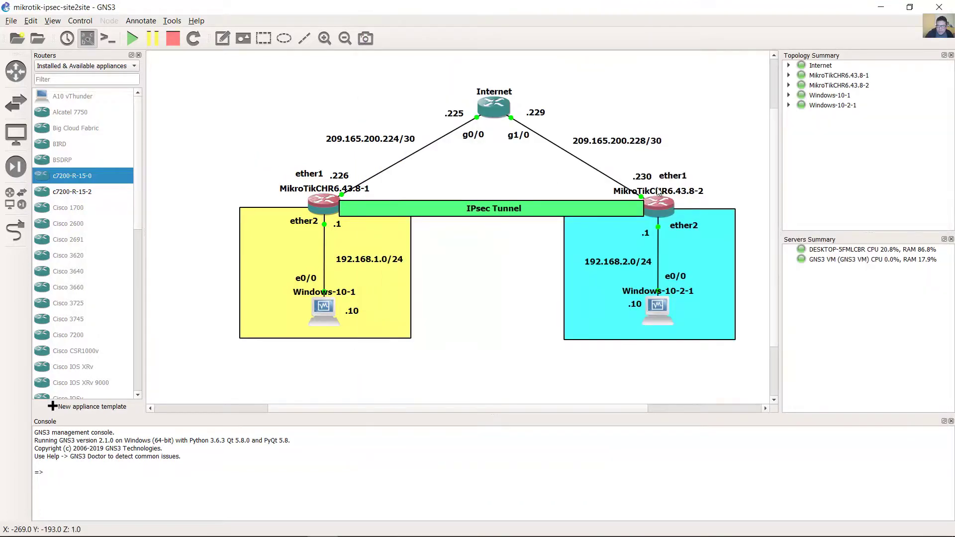
pyautogui.click(657, 199)
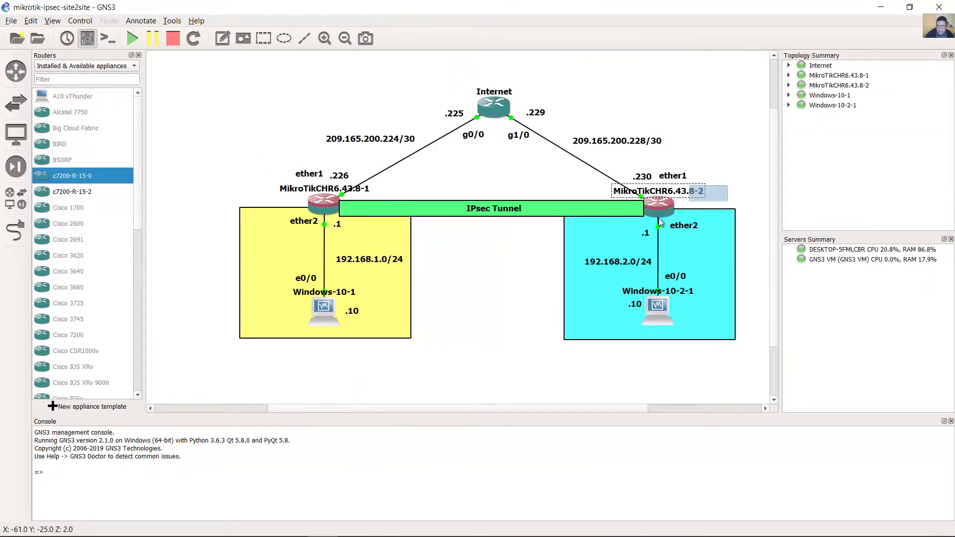
pyautogui.click(644, 178)
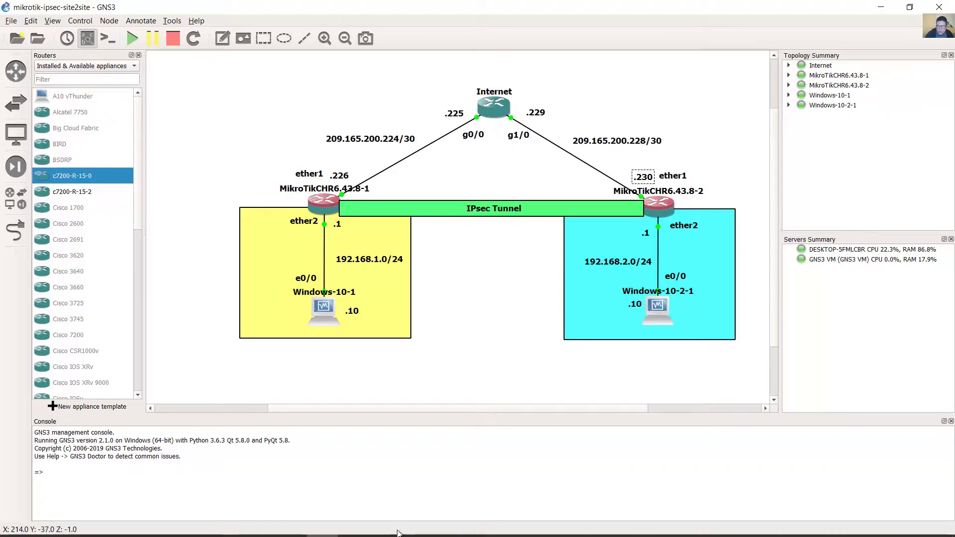
pyautogui.moveTo(398, 530)
pyautogui.click(458, 453)
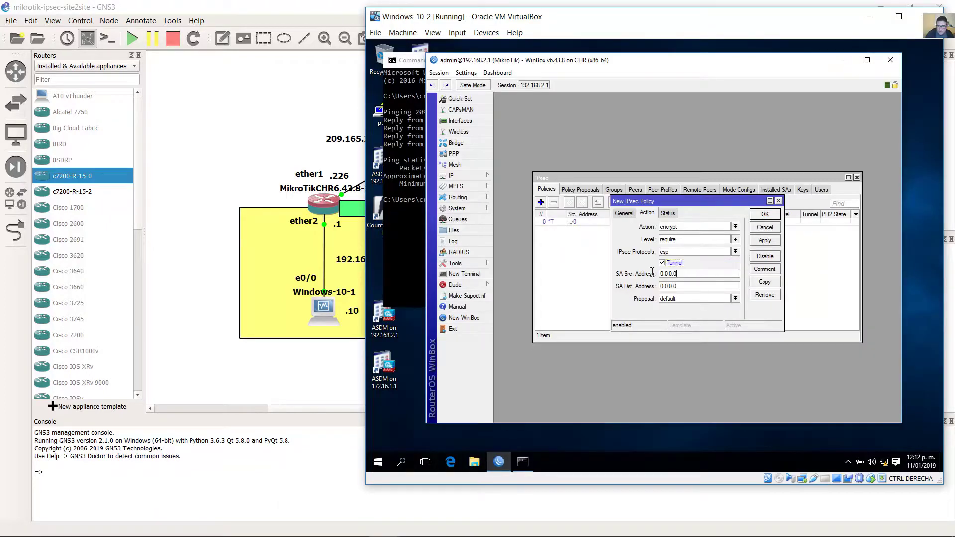
pyautogui.moveTo(652, 270); pyautogui.dragTo(590, 272)
pyautogui.write('209.165.200.230')
# Step: Highlight the .226 label in GNS3, set the policy's SA destination address to 209.165.200.226 in the Windows-10-2 VM, and save the policy
pyautogui.click(278, 139)
pyautogui.click(342, 174)
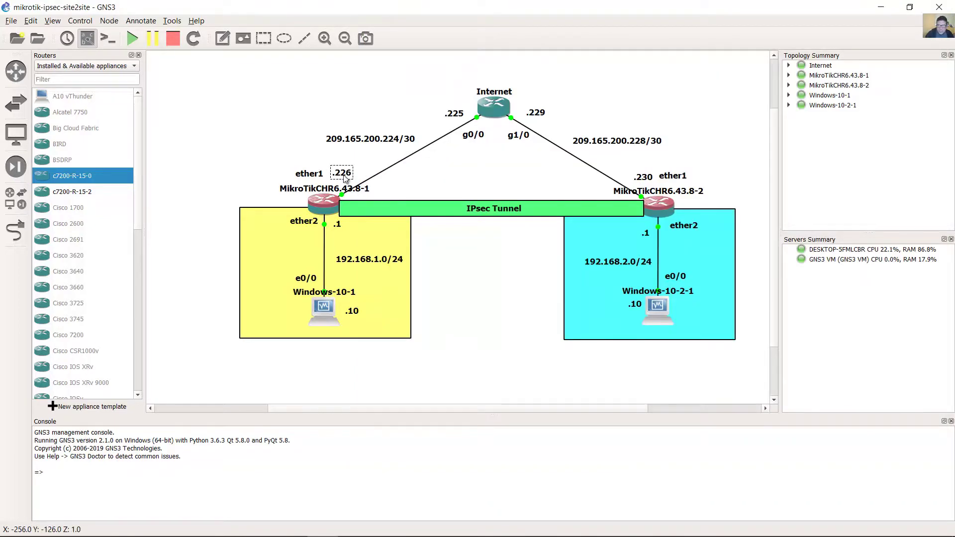
pyautogui.moveTo(383, 524)
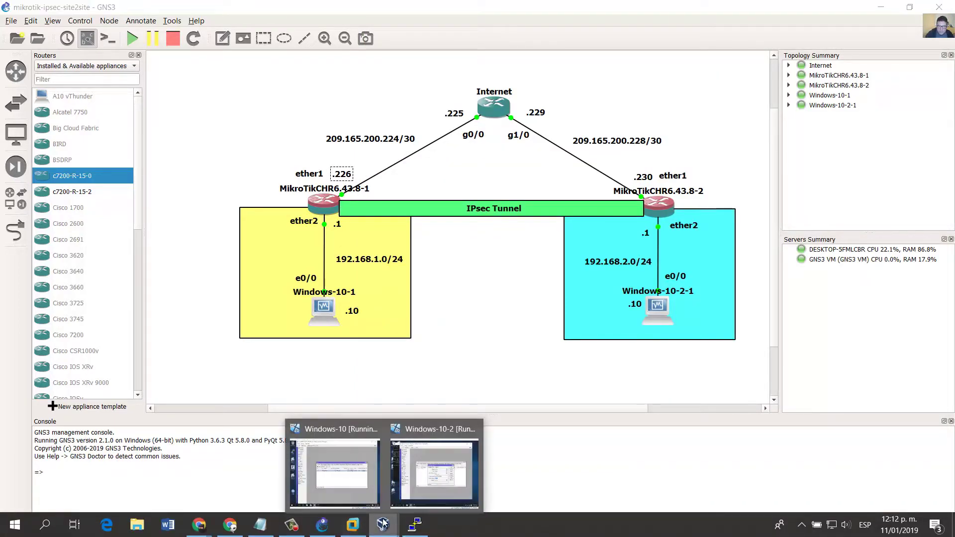
pyautogui.click(434, 476)
pyautogui.write('209.165.200.226')
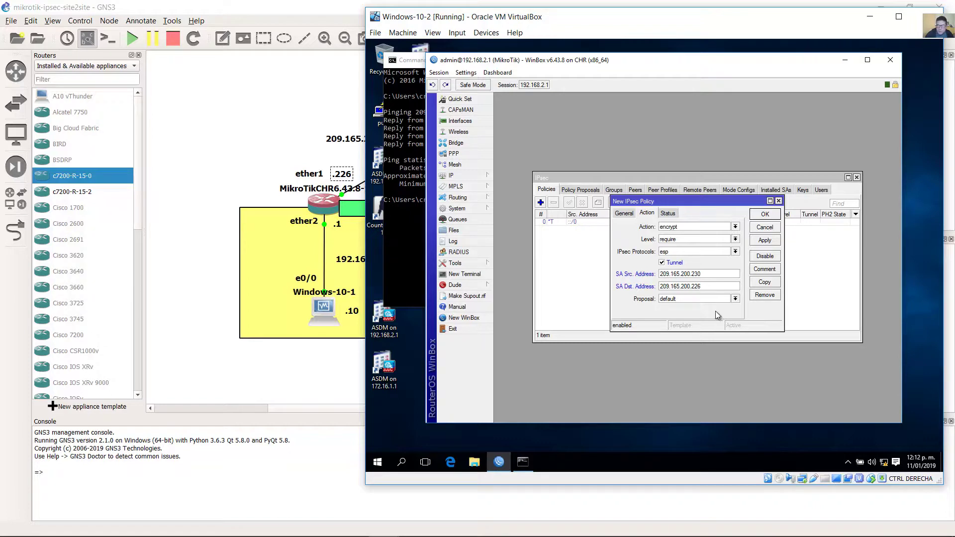
pyautogui.click(764, 241)
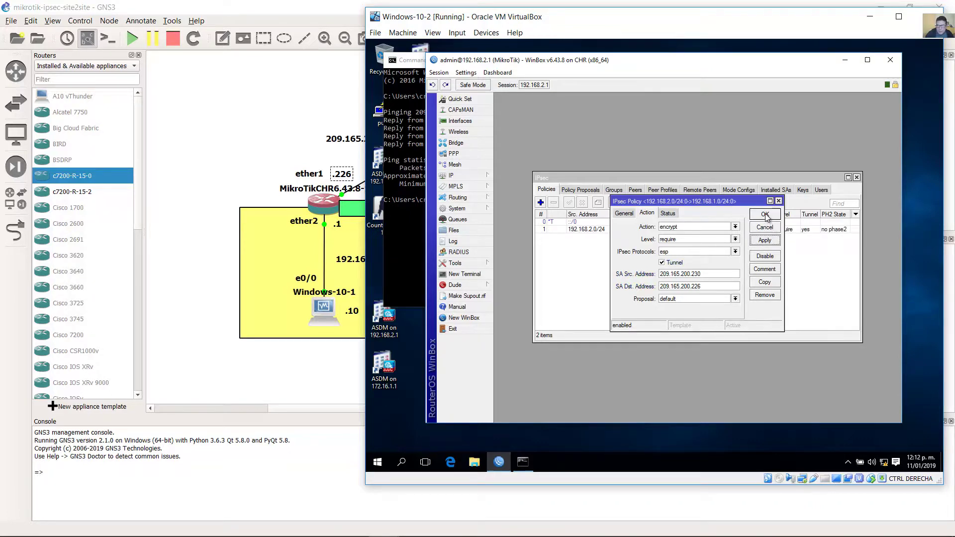
pyautogui.click(764, 214)
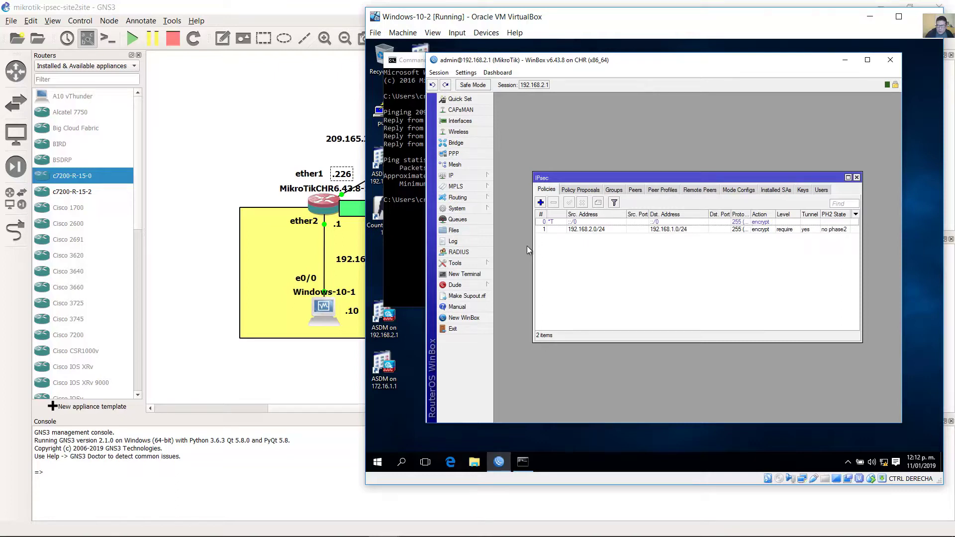
# Step: Widen the IPsec window and examine the 192.168.2.0/24 policy's phase 2 state and the configured peer
pyautogui.moveTo(533, 245); pyautogui.dragTo(509, 249)
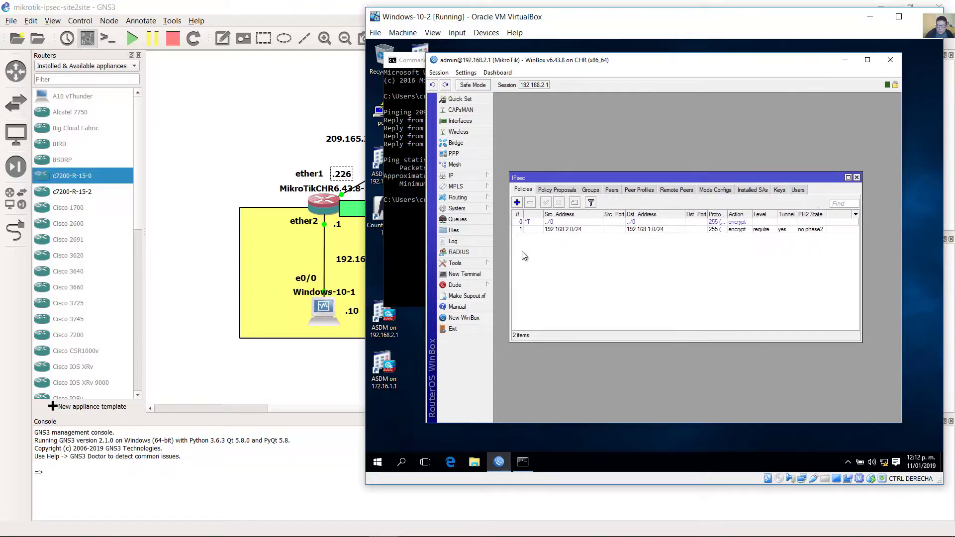
pyautogui.click(808, 231)
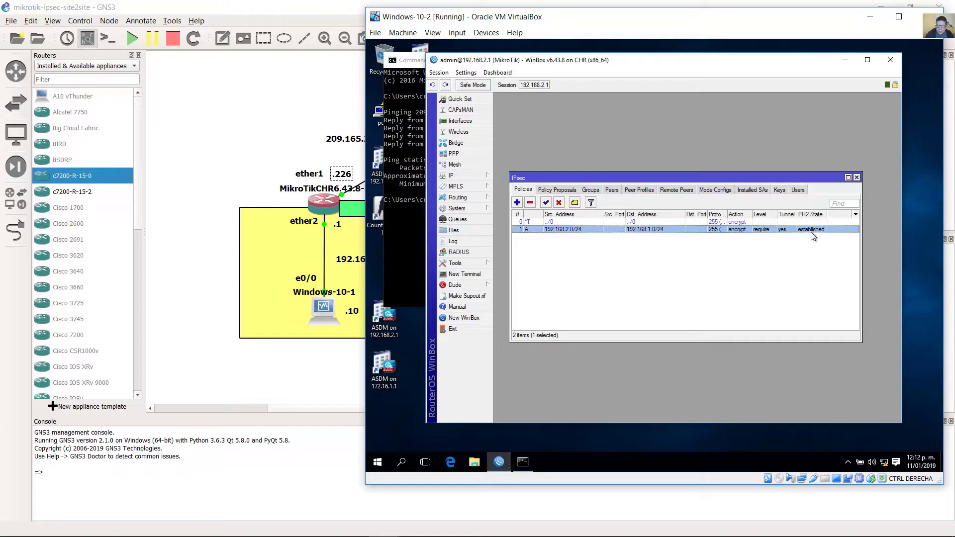
pyautogui.click(813, 217)
pyautogui.moveTo(728, 213); pyautogui.dragTo(743, 215)
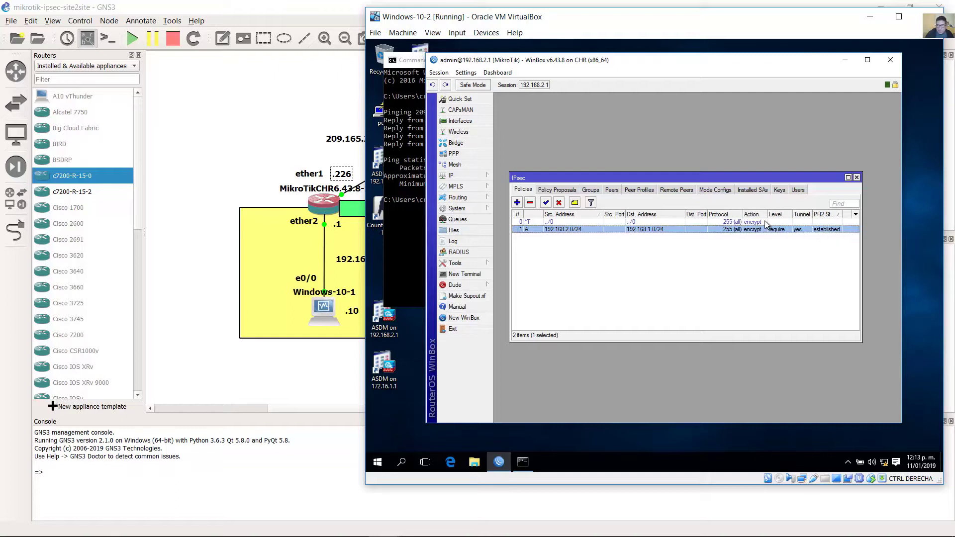
pyautogui.click(610, 191)
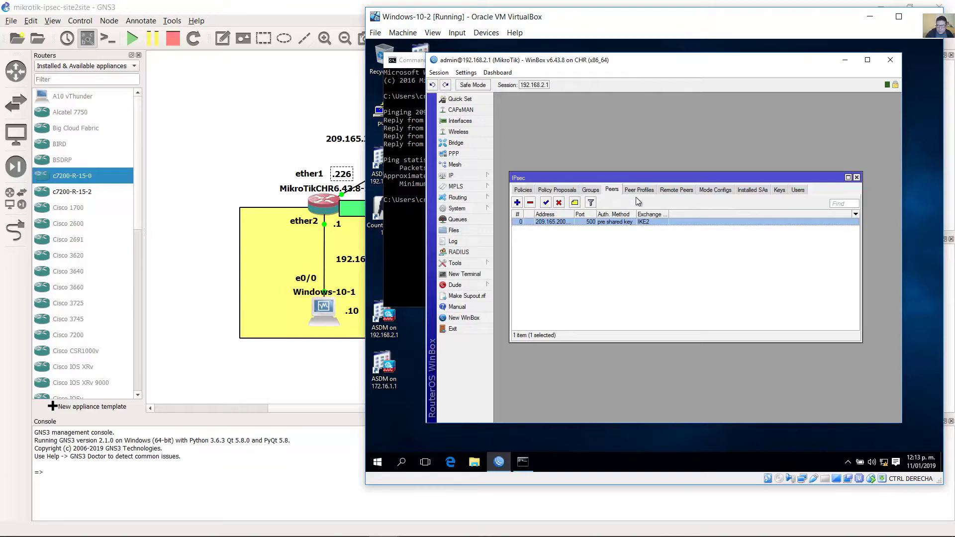
pyautogui.click(528, 190)
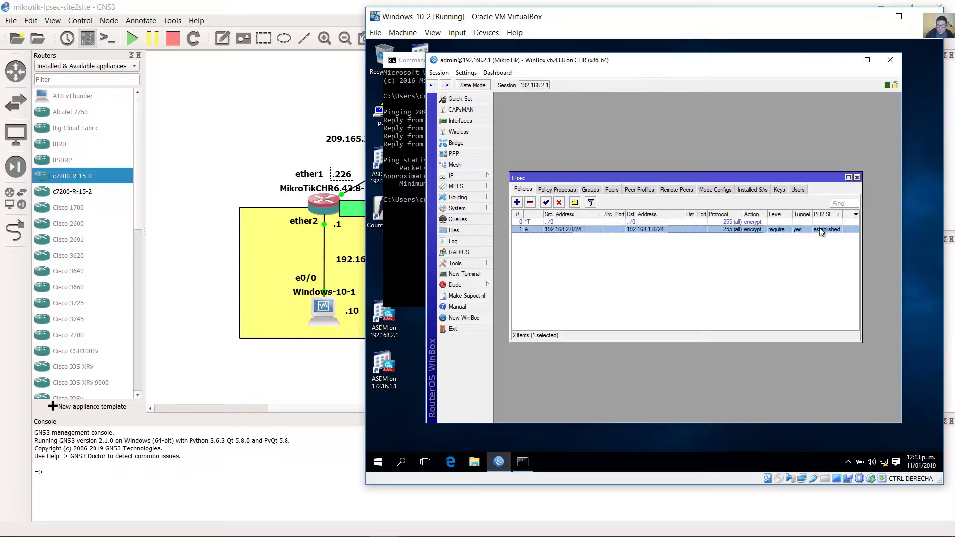
# Step: Switch to the Windows-10 VM and examine the first router's IPsec policy state and its remote peer connection
pyautogui.click(383, 525)
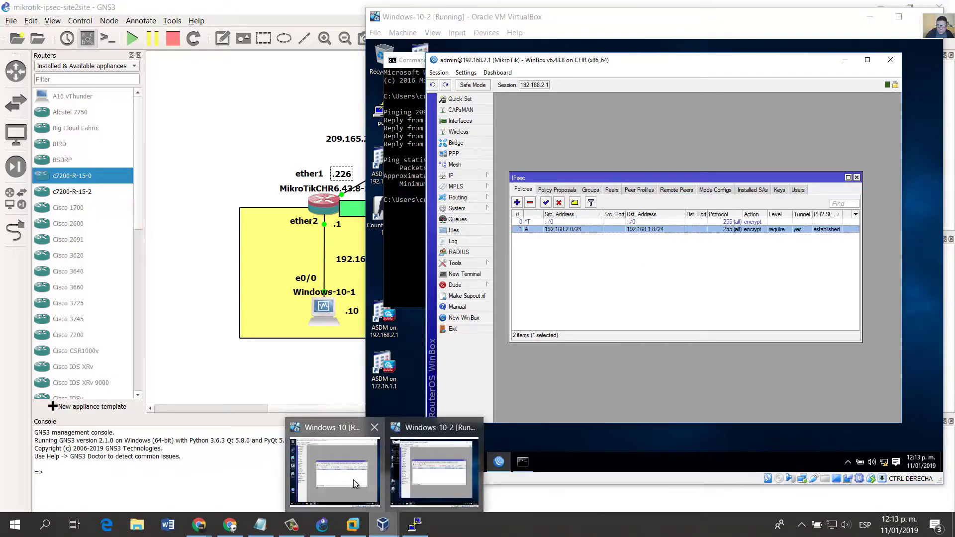
pyautogui.click(355, 483)
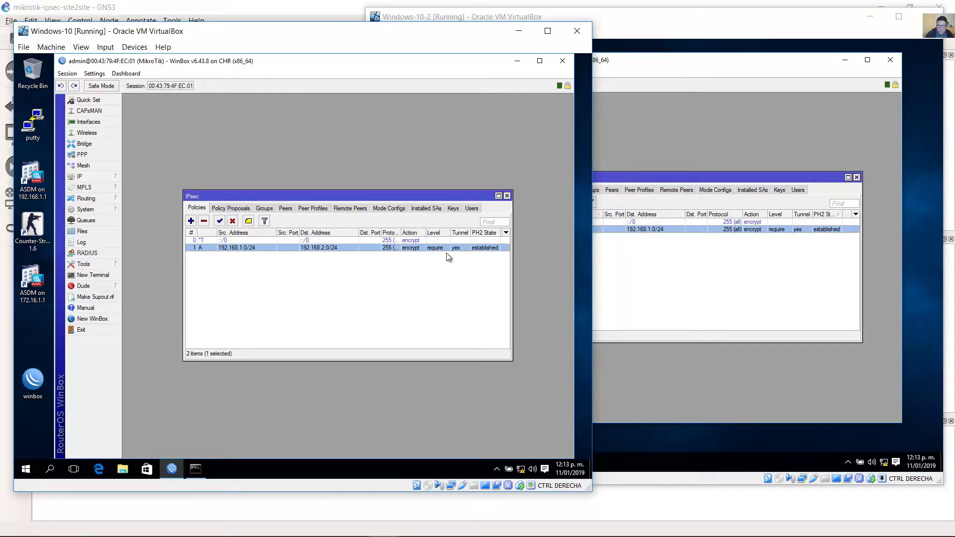
pyautogui.click(478, 265)
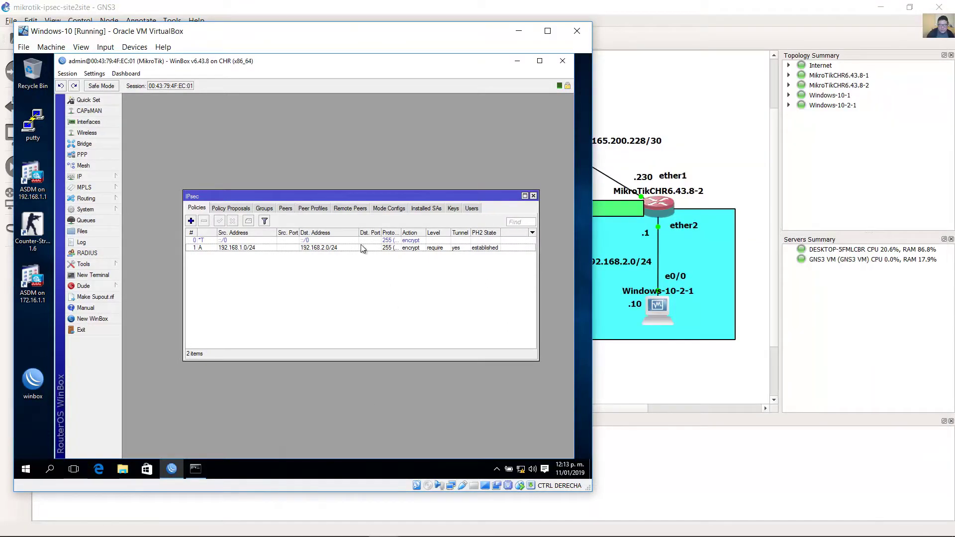
pyautogui.click(350, 209)
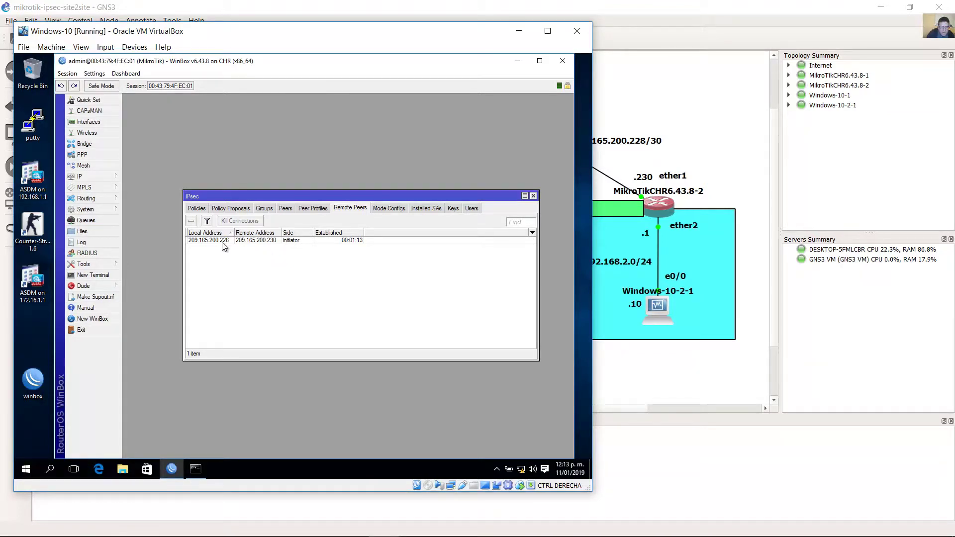
pyautogui.click(255, 241)
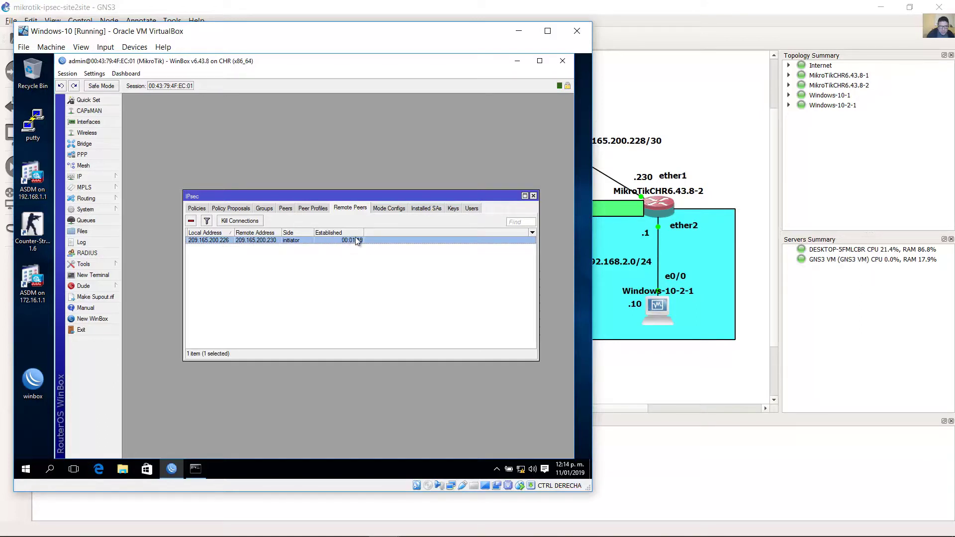
# Step: Highlight the first router in GNS3, return to the Windows-10 VM's WinBox, close IPsec and start a new srcnat firewall NAT rule
pyautogui.hotkey('alt', 'Tab')
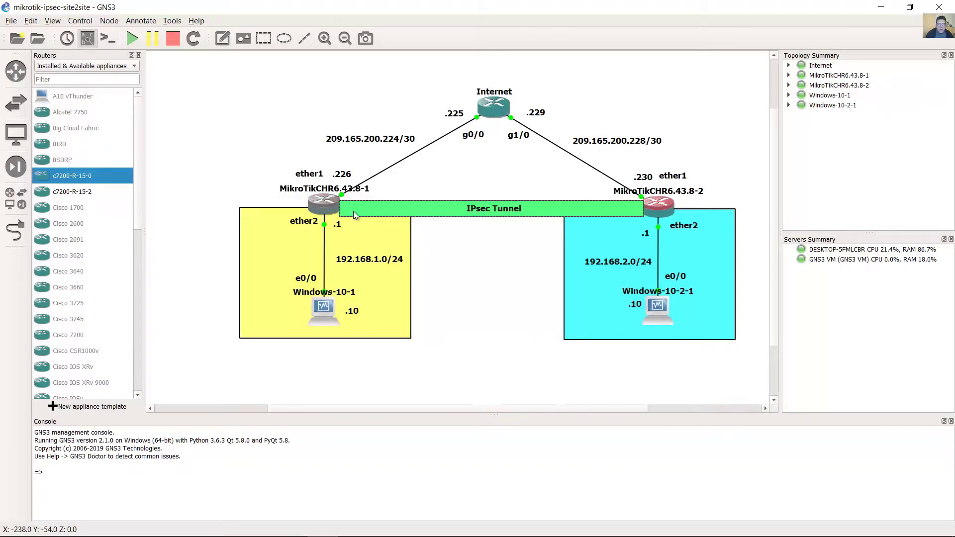
pyautogui.click(277, 197)
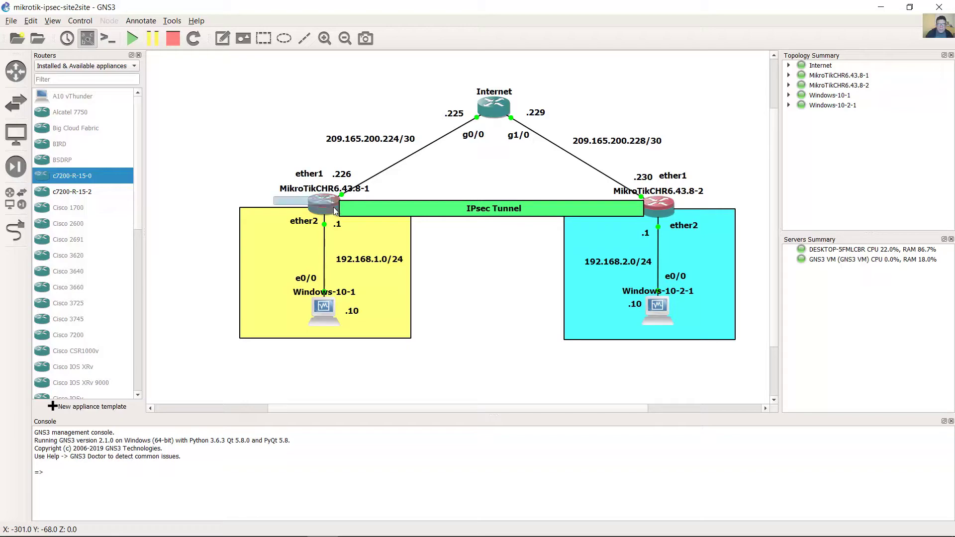
pyautogui.moveTo(383, 525)
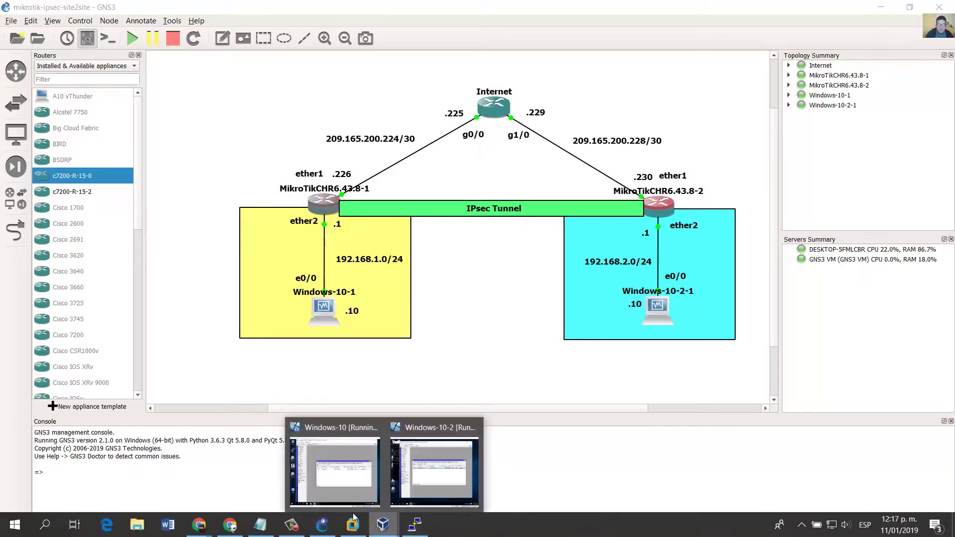
pyautogui.click(341, 478)
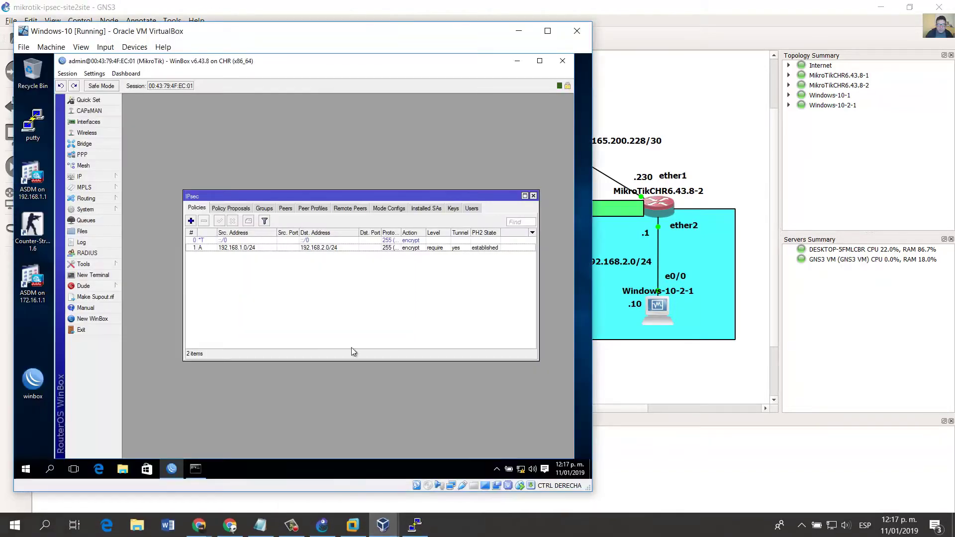
pyautogui.click(533, 195)
pyautogui.click(95, 177)
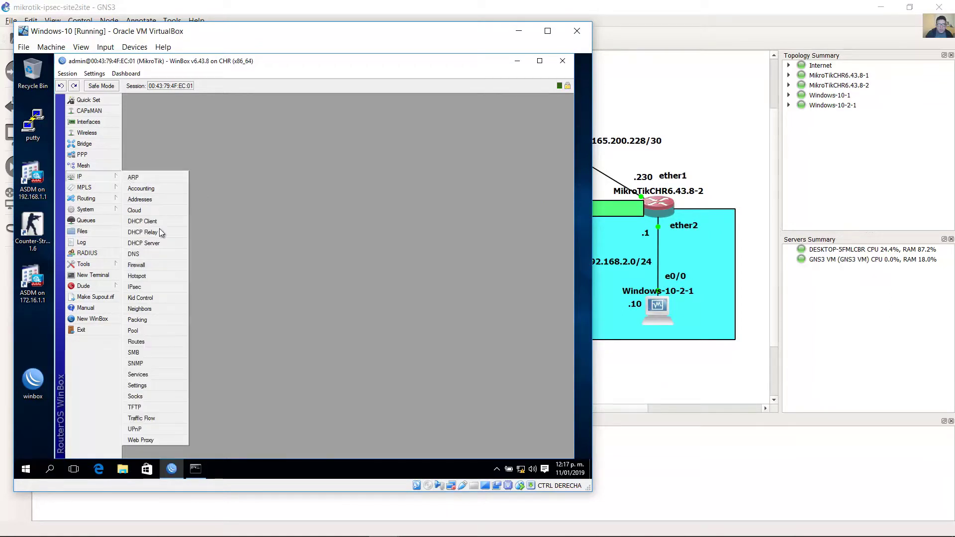
pyautogui.click(149, 265)
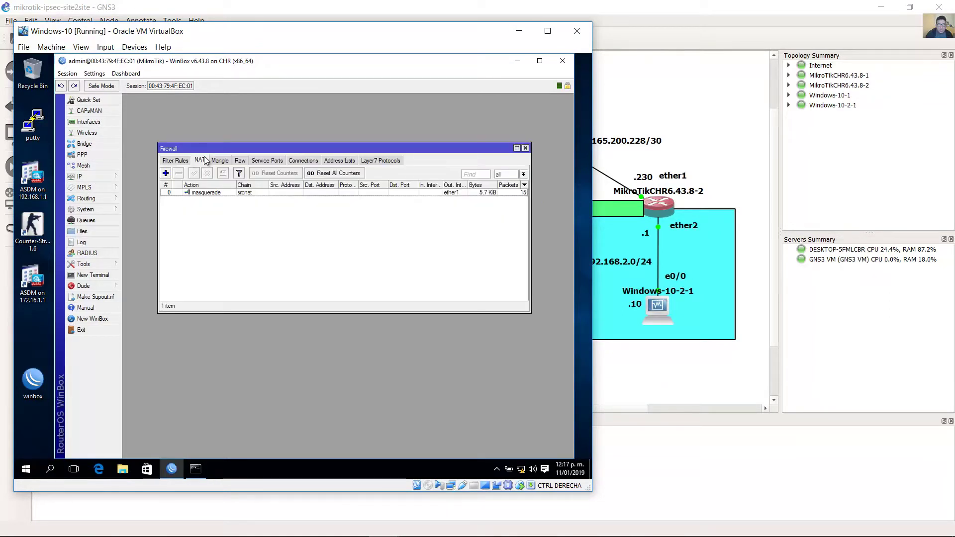
pyautogui.click(165, 174)
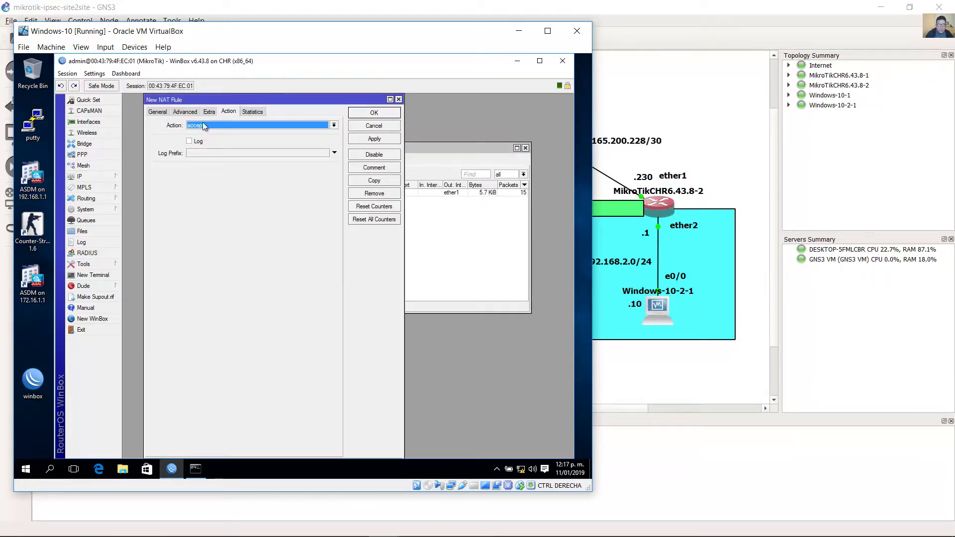
pyautogui.click(158, 113)
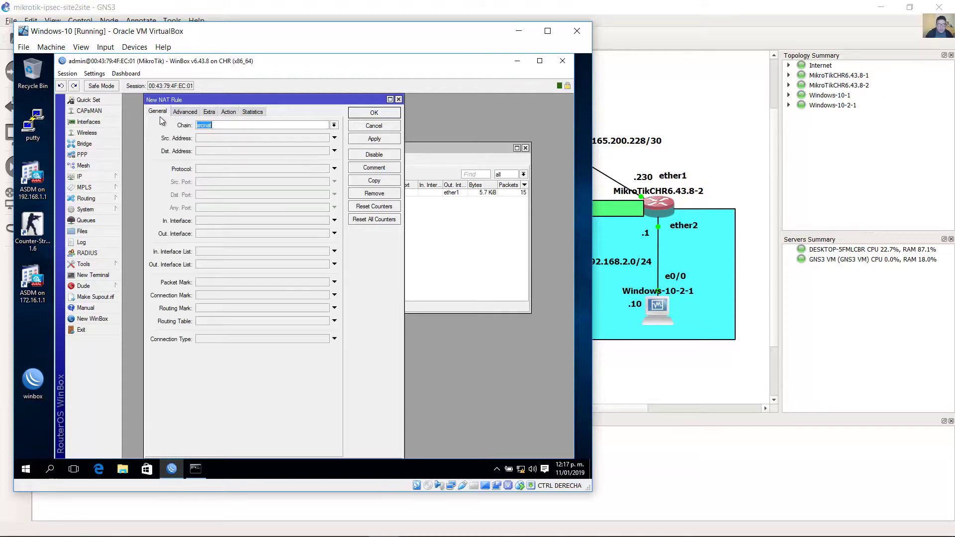
pyautogui.click(216, 125)
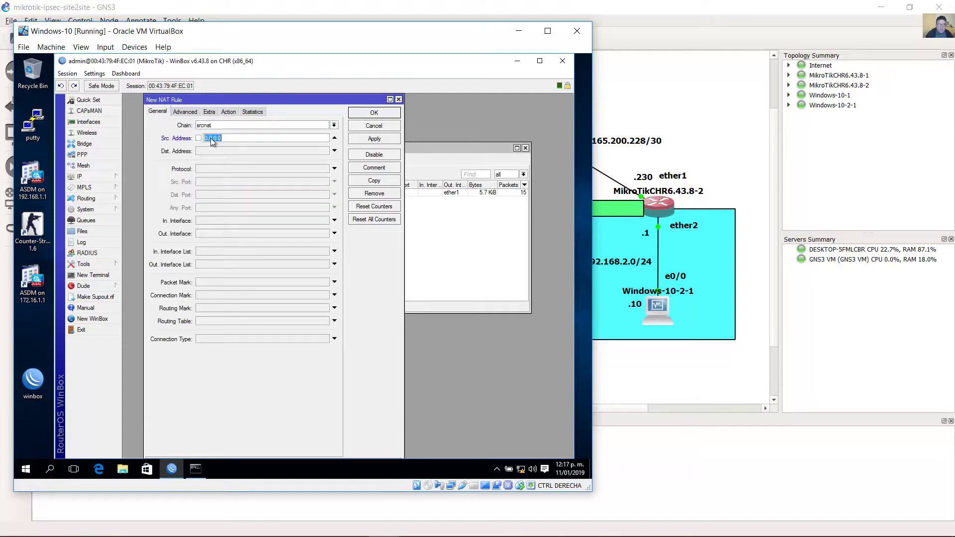
# Step: Examine the 192.168.1.0/24 and 192.168.2.0/24 LAN labels and MikroTikCHR6.43.8-1 in the GNS3 topology for the NAT rule's addresses
pyautogui.click(722, 164)
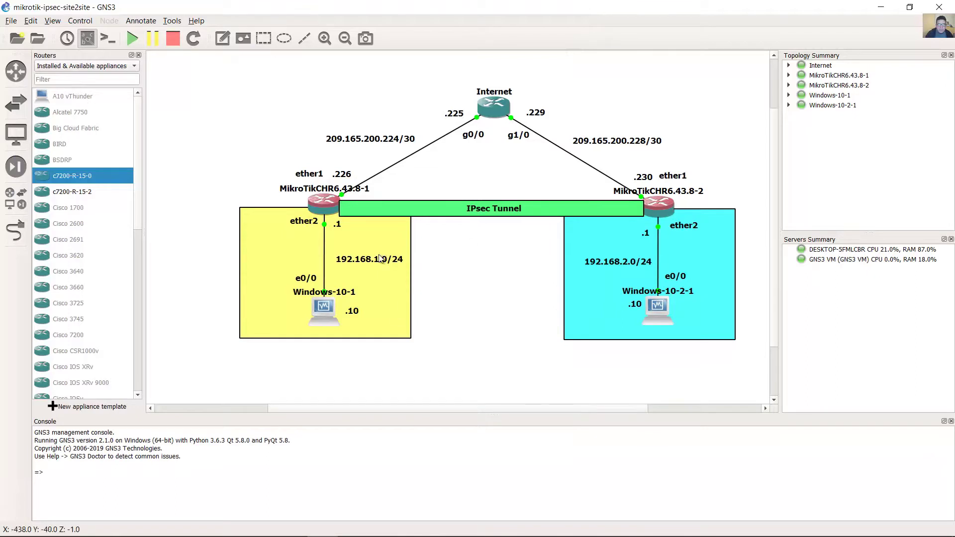
pyautogui.moveTo(379, 261); pyautogui.dragTo(374, 263)
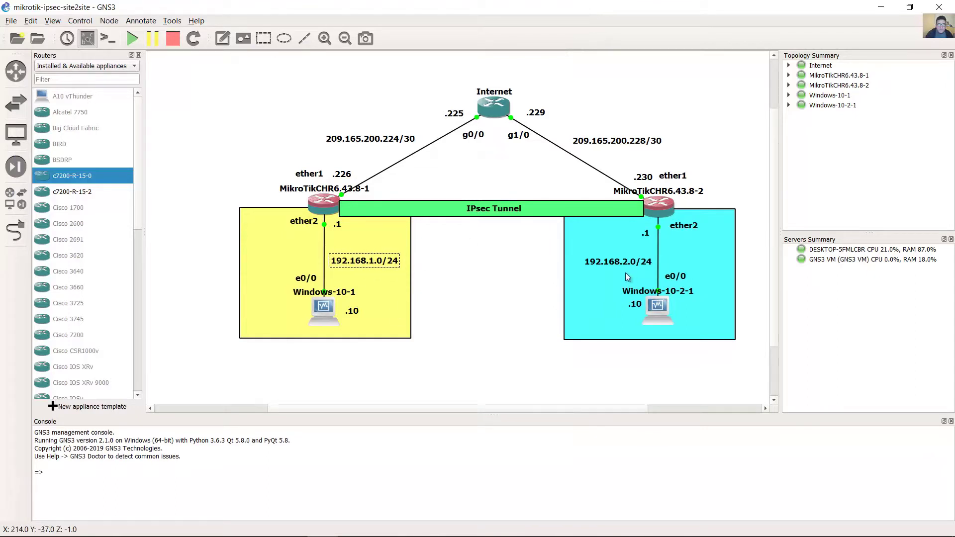
pyautogui.moveTo(607, 264); pyautogui.dragTo(607, 268)
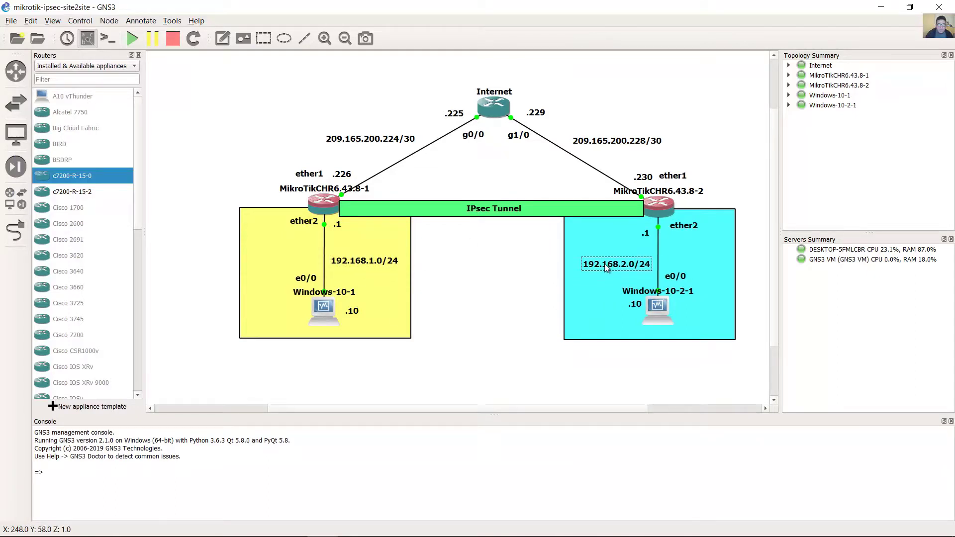
pyautogui.click(375, 267)
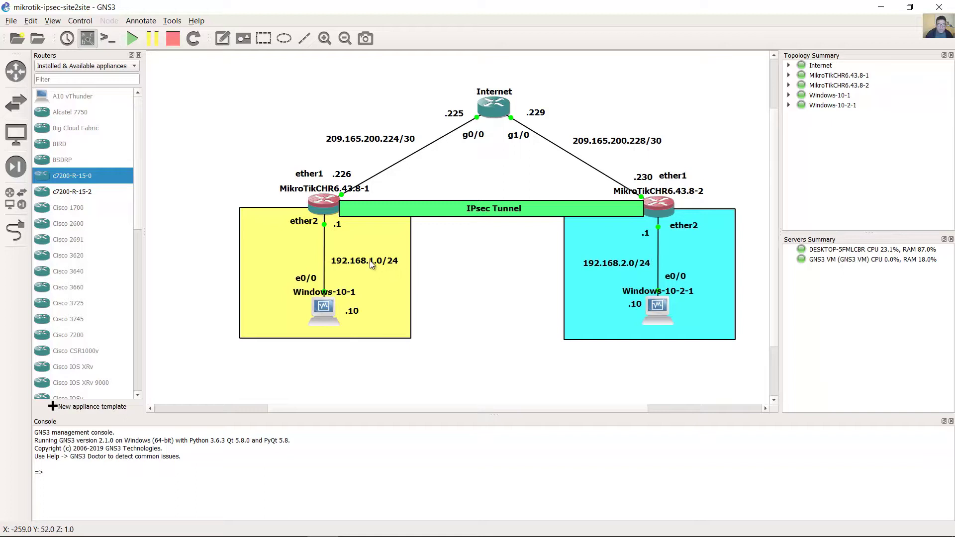
pyautogui.moveTo(373, 261); pyautogui.dragTo(371, 249)
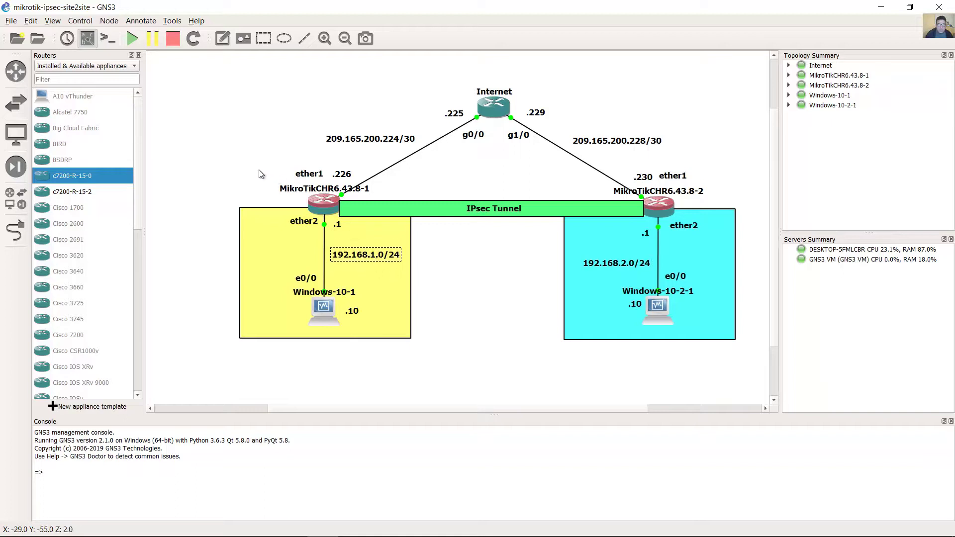
pyautogui.moveTo(258, 169); pyautogui.dragTo(354, 230)
pyautogui.click(323, 205)
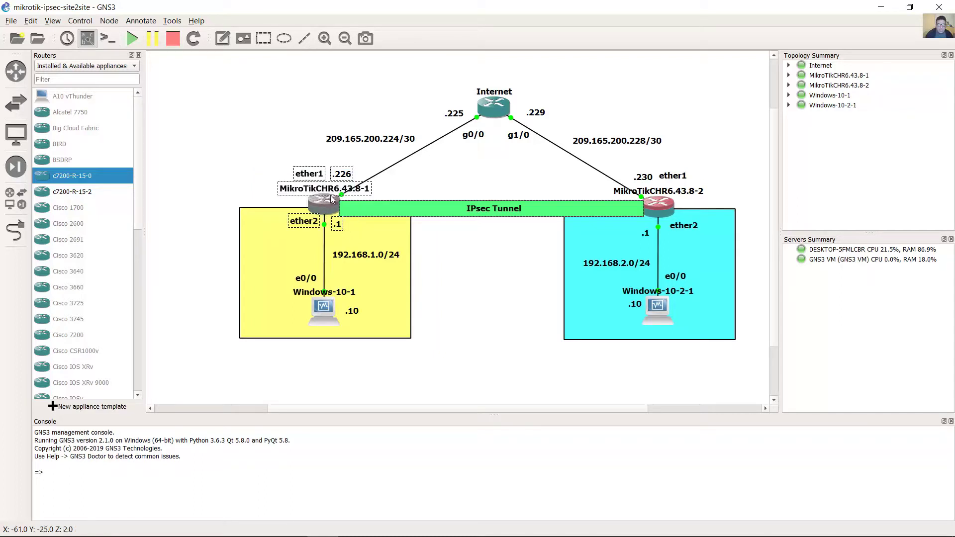
pyautogui.click(371, 256)
pyautogui.moveTo(368, 262); pyautogui.dragTo(367, 257)
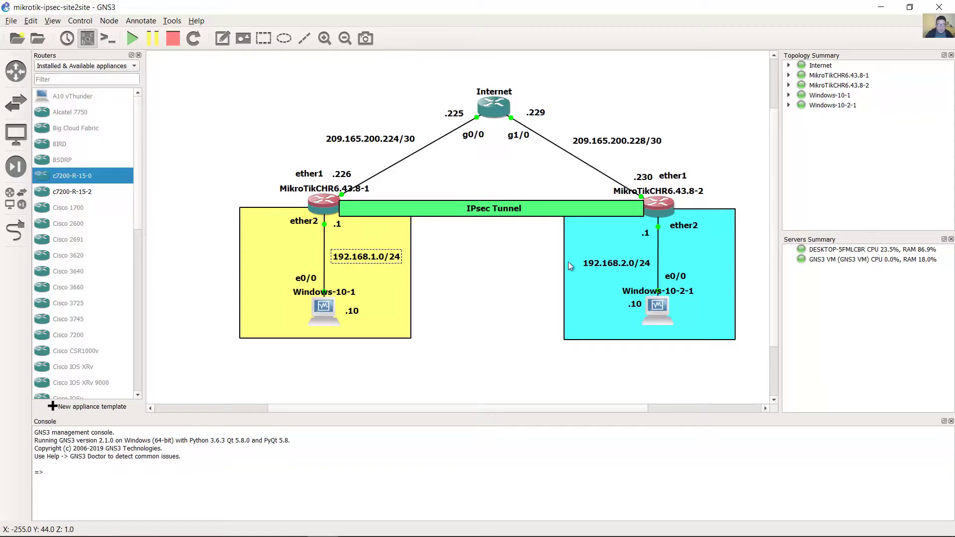
# Step: Switch to the Windows-10 VM and set the new NAT rule's source address to 192.168.1.0/24 and destination address to 192.168.2.0/24
pyautogui.moveTo(600, 263); pyautogui.dragTo(598, 260)
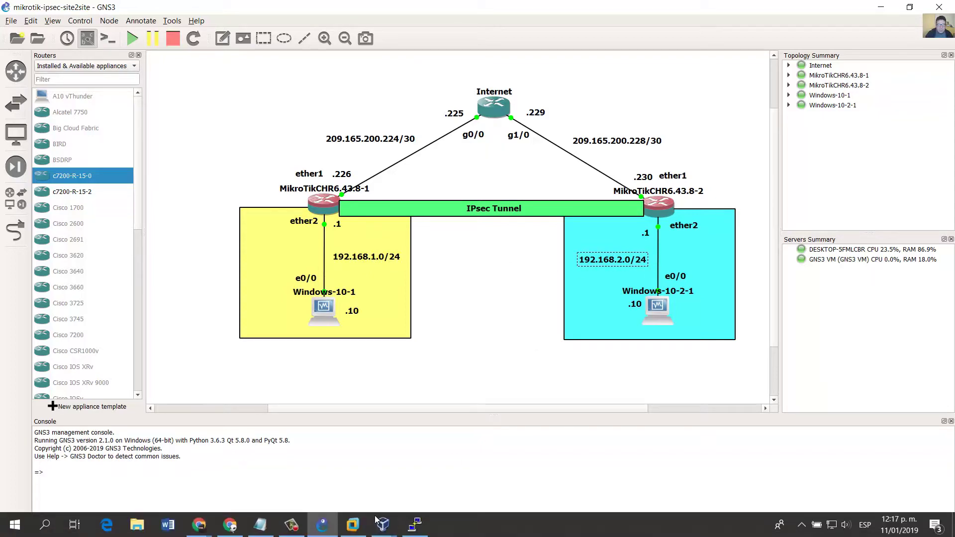
pyautogui.moveTo(383, 525)
pyautogui.click(342, 442)
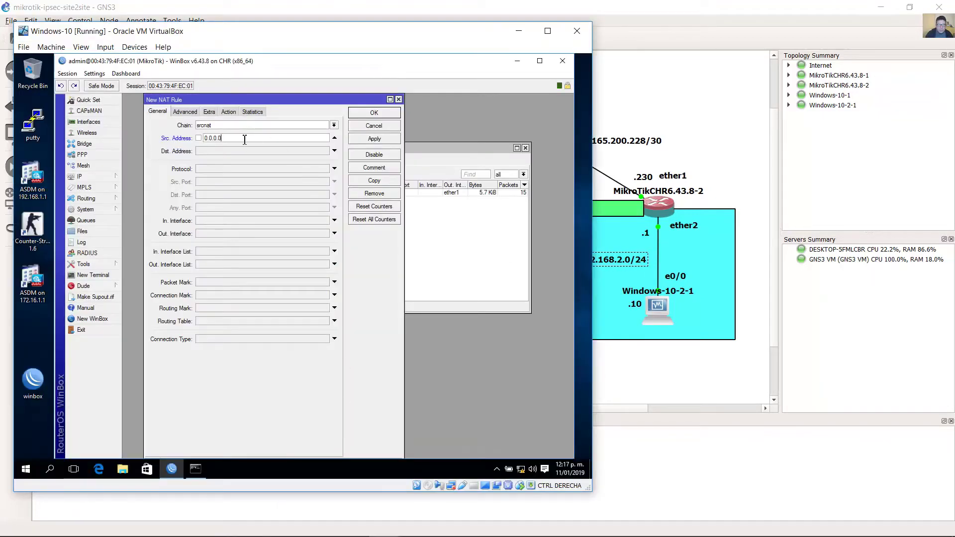
pyautogui.write('191')
pyautogui.write('.168')
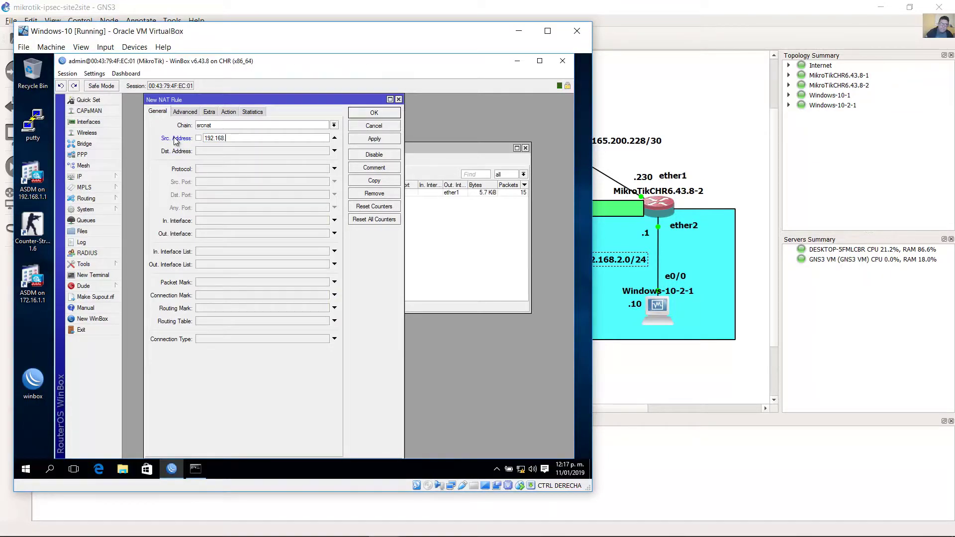
pyautogui.write('.1.0/24')
pyautogui.click(211, 152)
pyautogui.write('1')
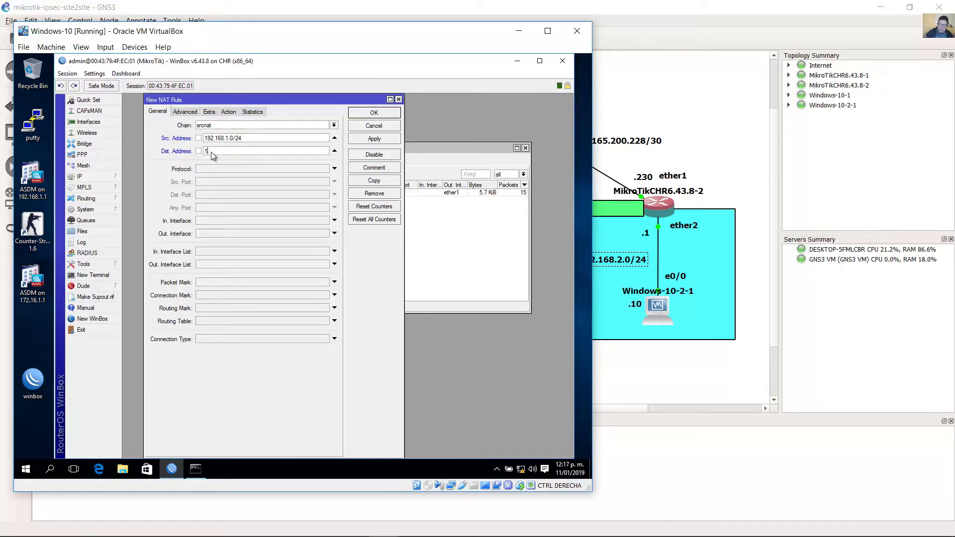
pyautogui.write('92.168.2.0/24')
# Step: Set the NAT rule's action to accept and save the rule
pyautogui.click(227, 113)
pyautogui.click(219, 128)
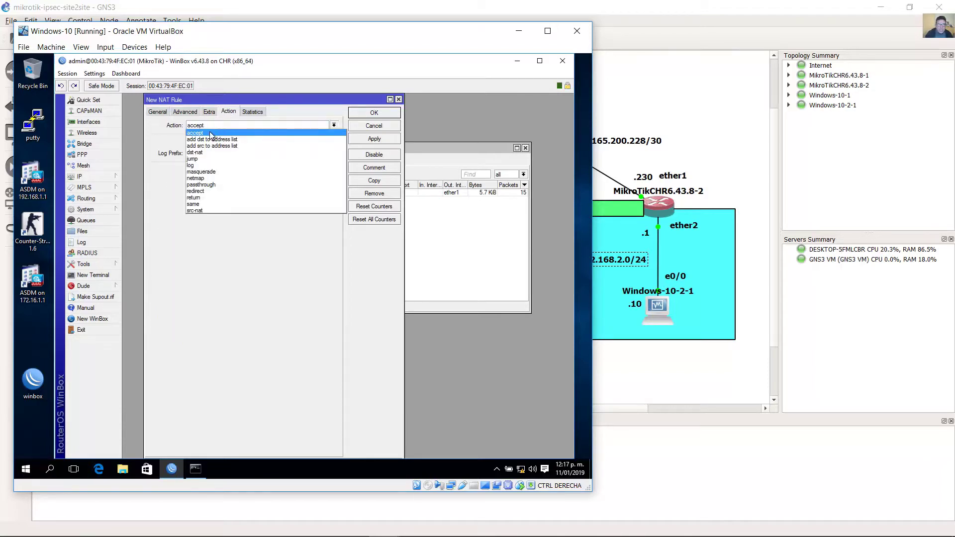
pyautogui.click(214, 134)
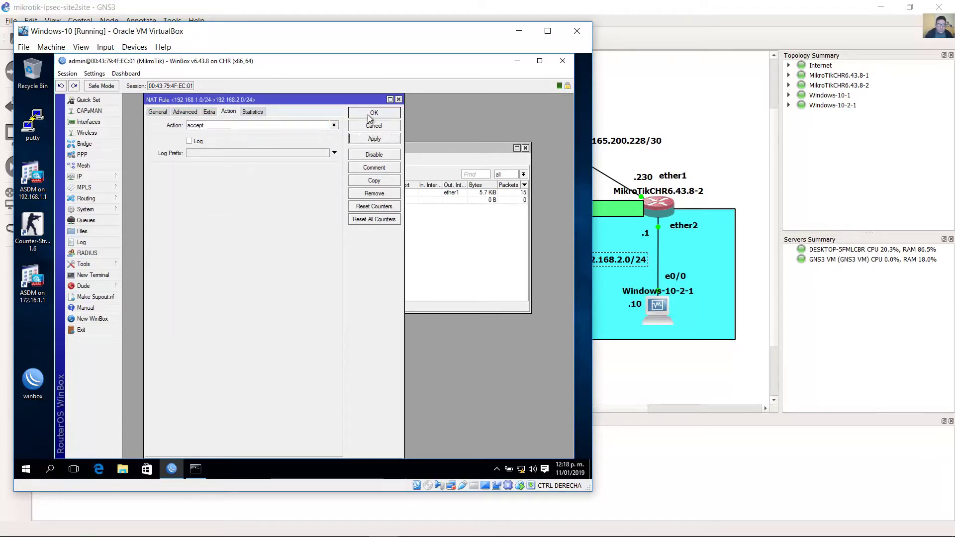
pyautogui.click(370, 114)
# Step: Move the first router's accept rule above the masquerade rule in the NAT list and check the rule order
pyautogui.click(217, 201)
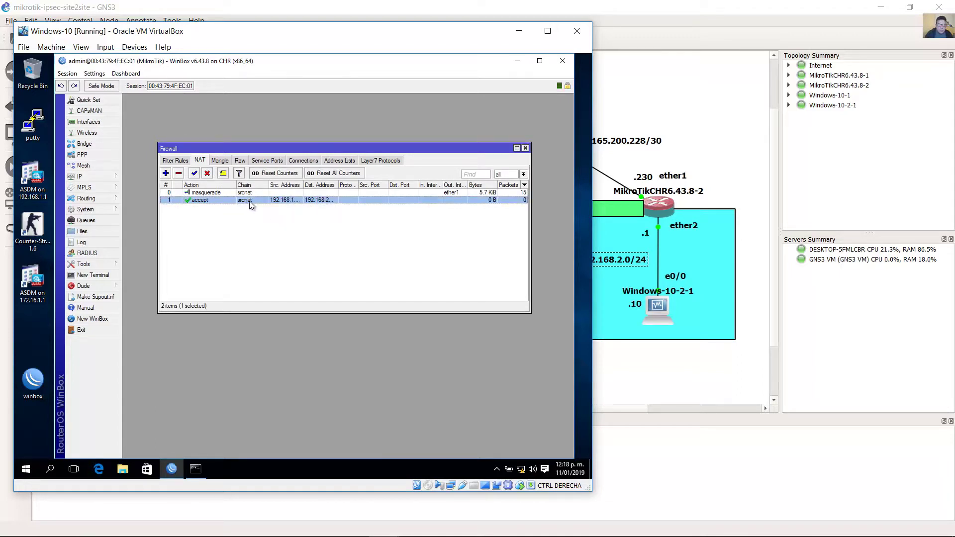
pyautogui.moveTo(249, 200); pyautogui.dragTo(253, 192)
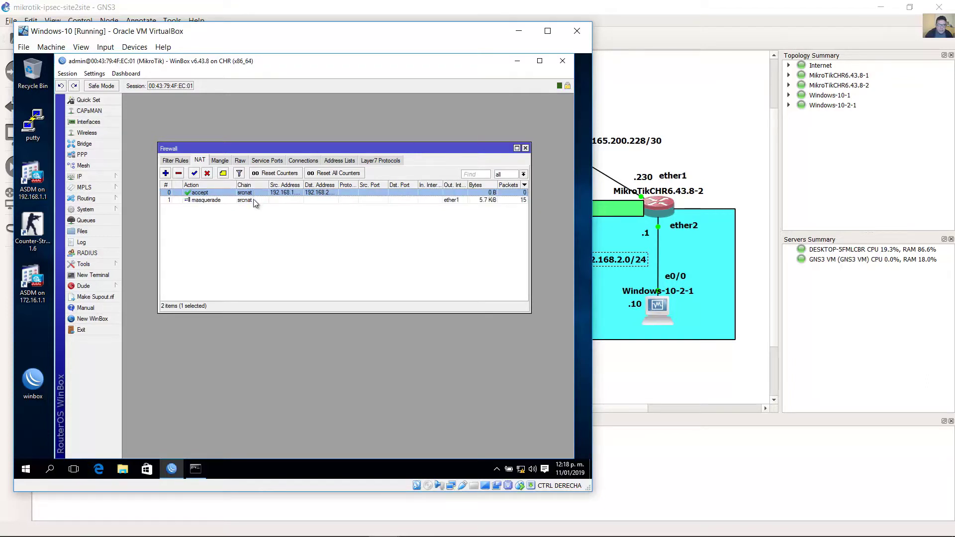
pyautogui.click(251, 200)
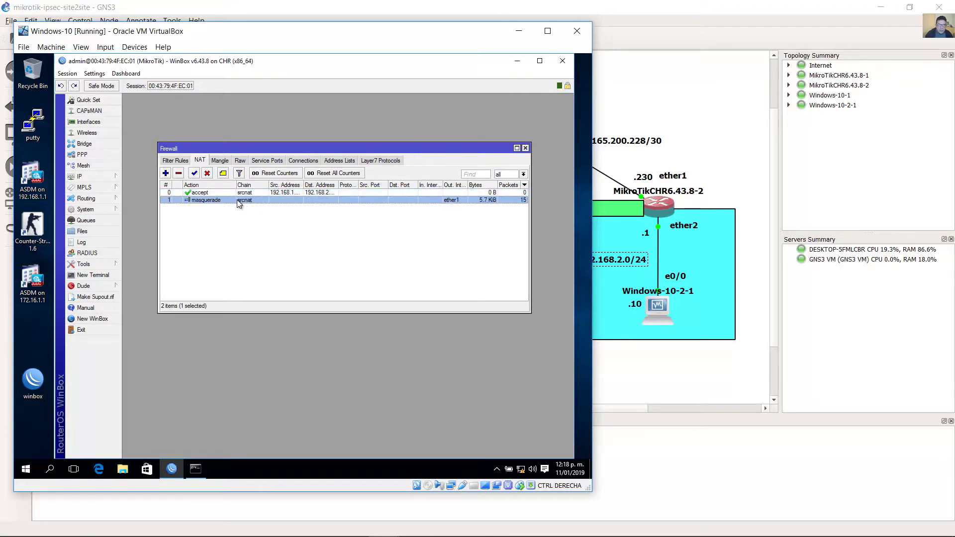
pyautogui.click(293, 222)
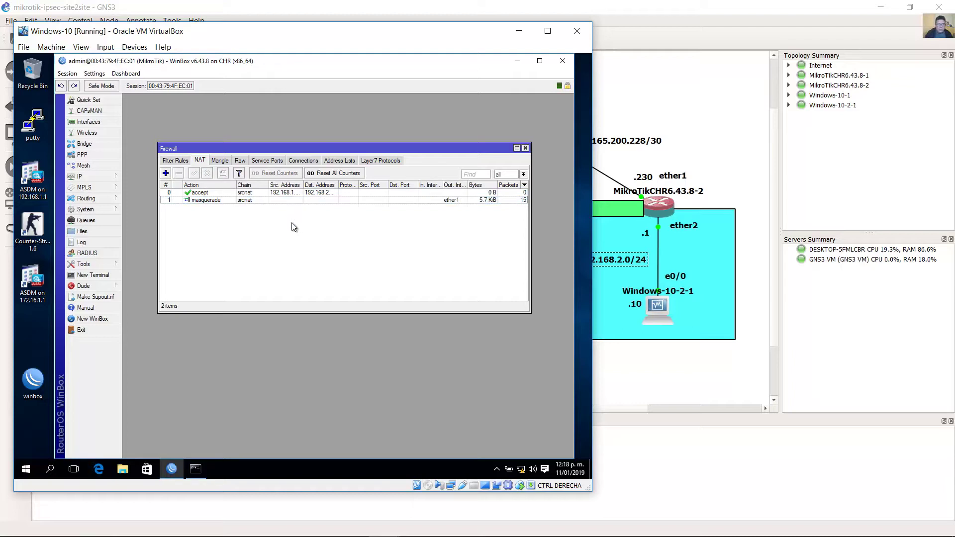
pyautogui.click(256, 194)
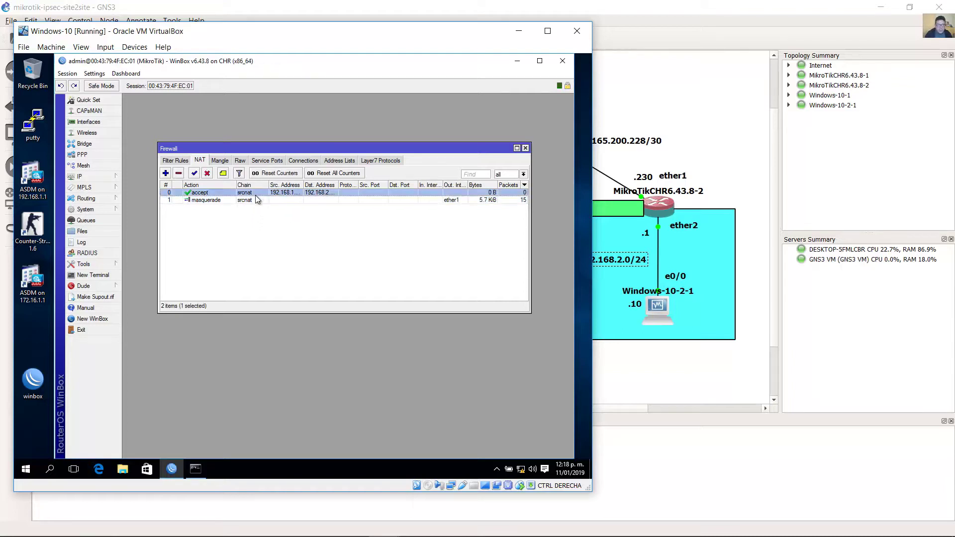
pyautogui.click(269, 220)
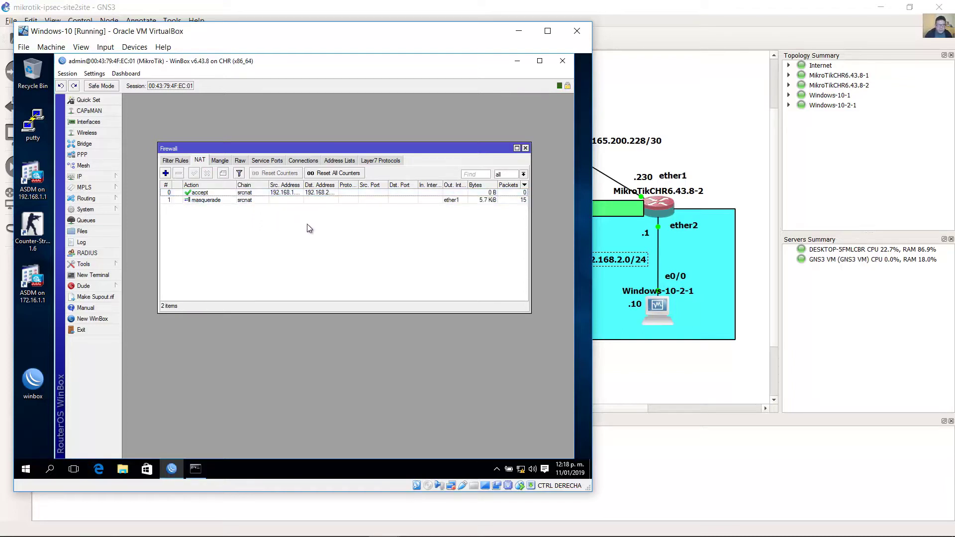
# Step: Minimize the Windows-10 VM and examine the second router and both LAN labels in the GNS3 topology for the opposite NAT rule
pyautogui.click(519, 31)
pyautogui.moveTo(688, 206); pyautogui.dragTo(656, 219)
pyautogui.click(722, 191)
pyautogui.moveTo(724, 194); pyautogui.dragTo(640, 214)
pyautogui.click(622, 261)
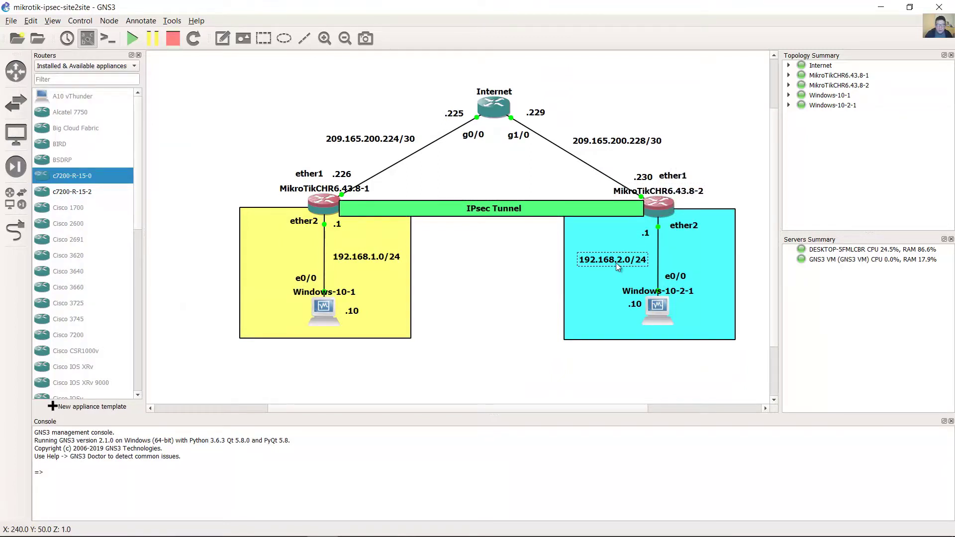
pyautogui.moveTo(605, 261); pyautogui.dragTo(607, 262)
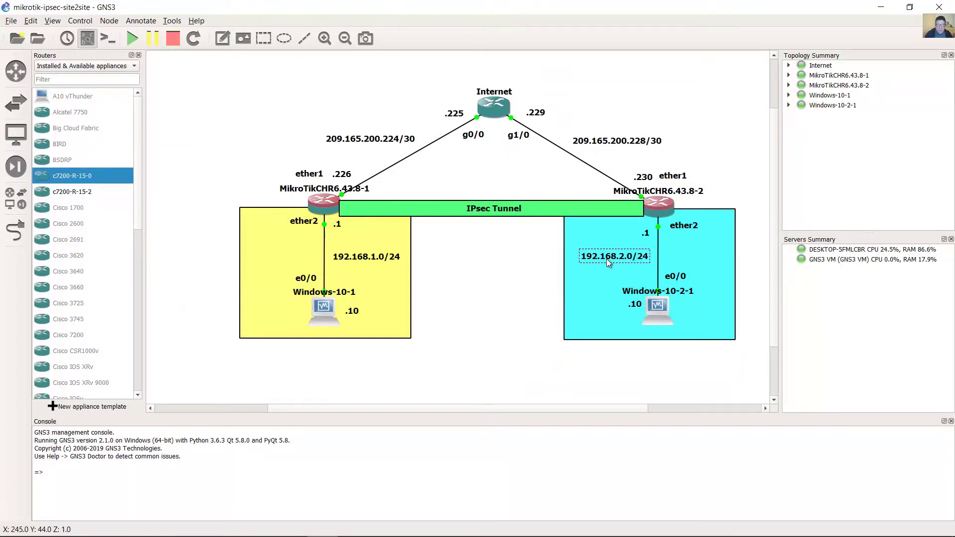
pyautogui.moveTo(398, 259); pyautogui.dragTo(394, 263)
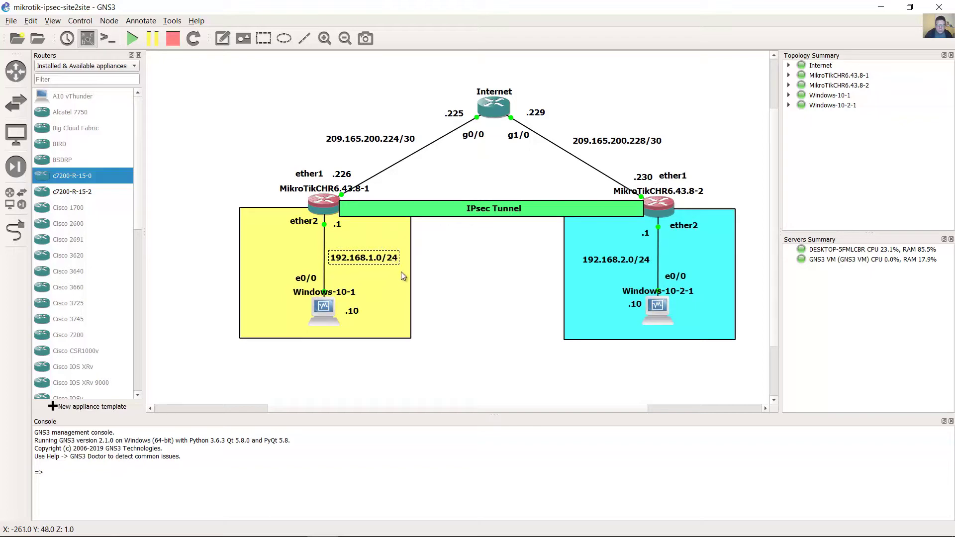
# Step: Switch to the Windows-10-2 VM, close the IPsec window and open the second router's firewall NAT rules
pyautogui.moveTo(392, 532)
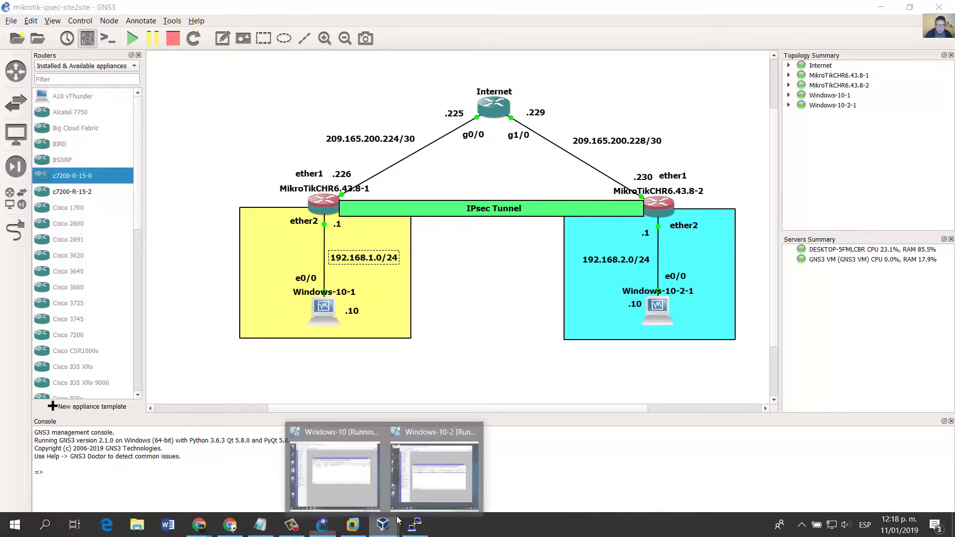
pyautogui.click(442, 470)
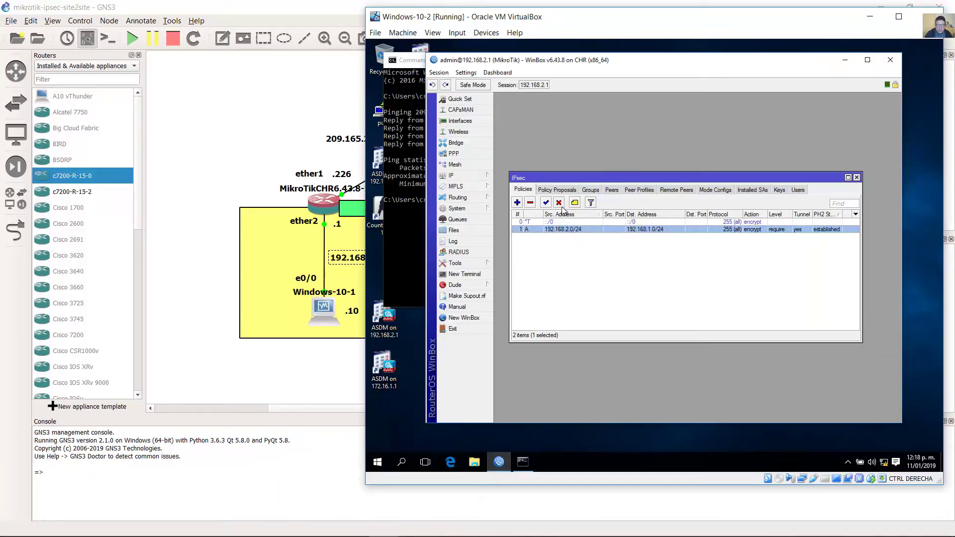
pyautogui.click(856, 177)
pyautogui.click(455, 175)
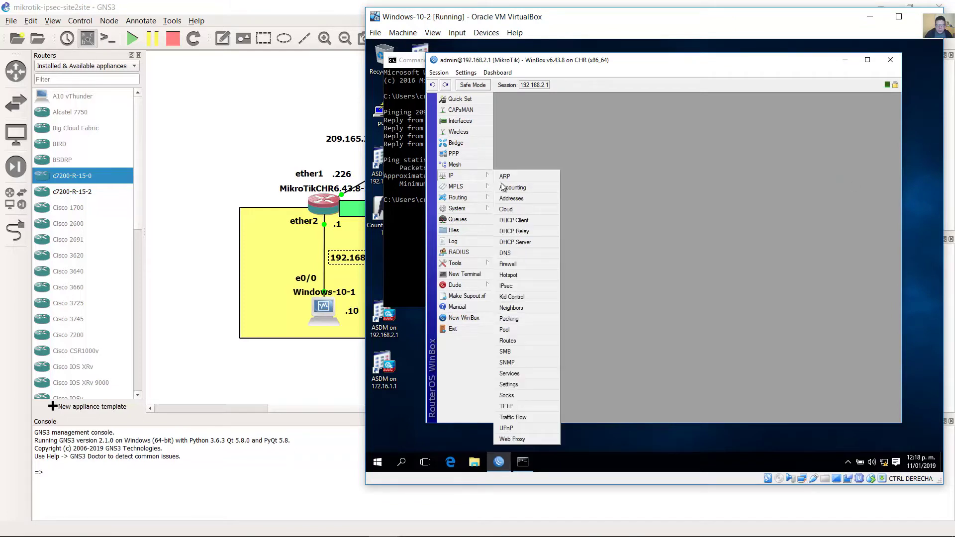
pyautogui.click(535, 258)
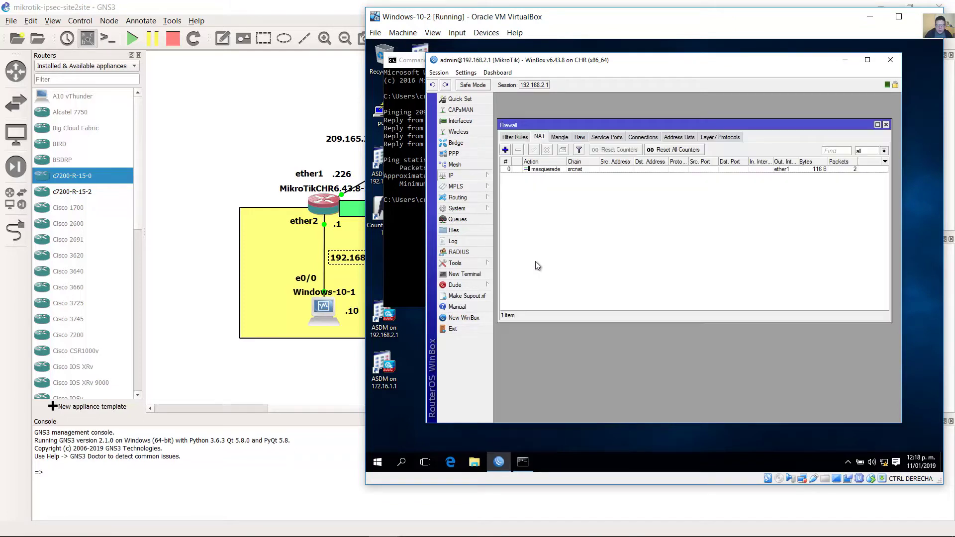
# Step: Create a srcnat rule with source address 192.168.2.0/24, destination address 192.168.1.0/24 and action accept on the second router
pyautogui.click(506, 149)
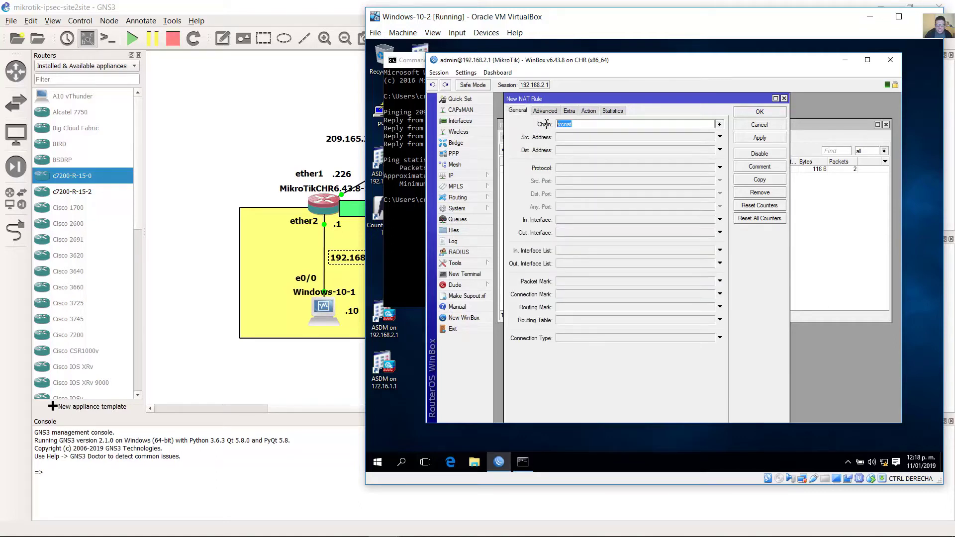
pyautogui.click(615, 137)
pyautogui.write('192.168.2.0/24')
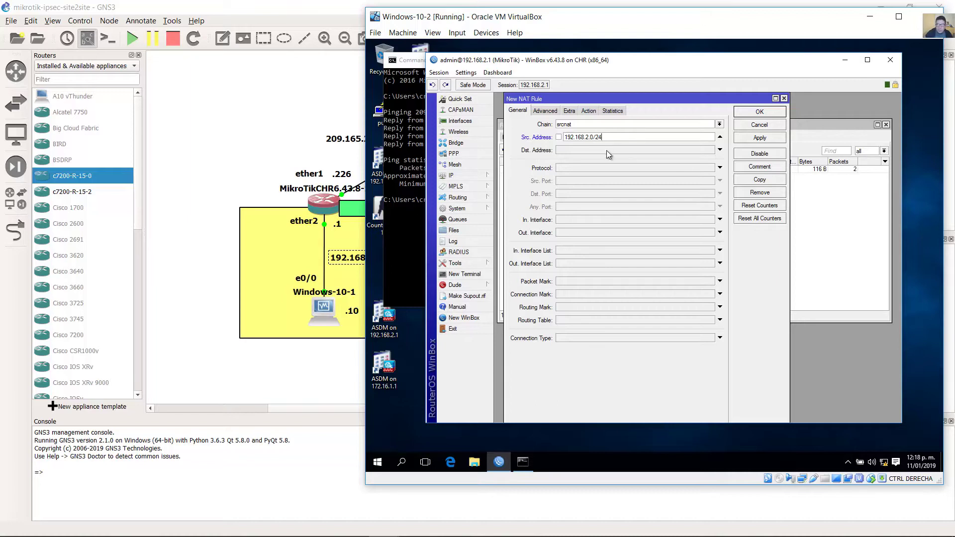
pyautogui.click(606, 150)
pyautogui.write('192.168.1.0/24')
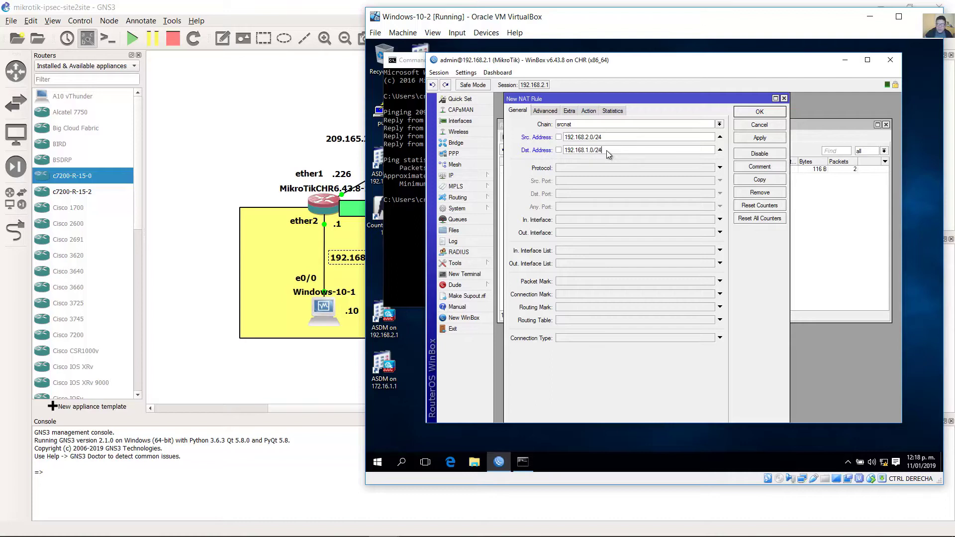
pyautogui.click(588, 111)
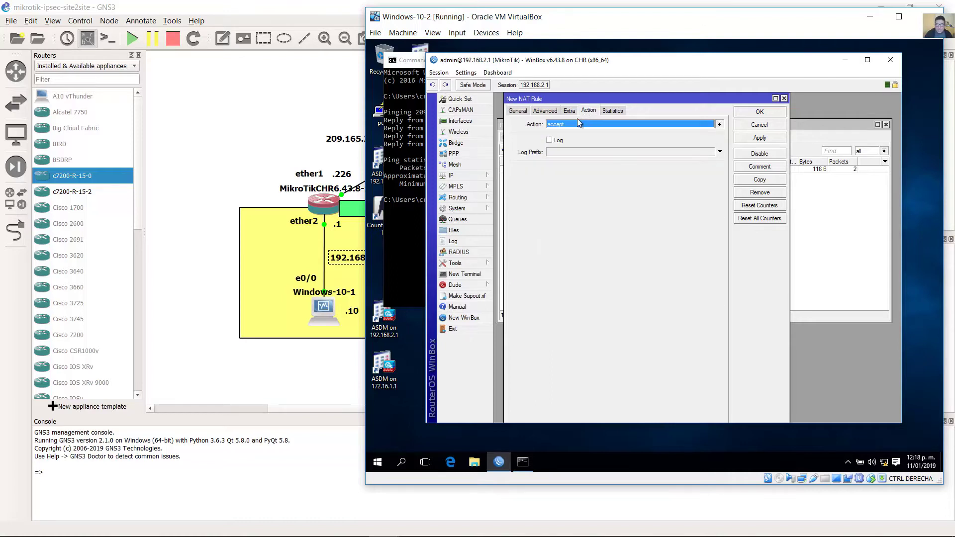
pyautogui.click(770, 138)
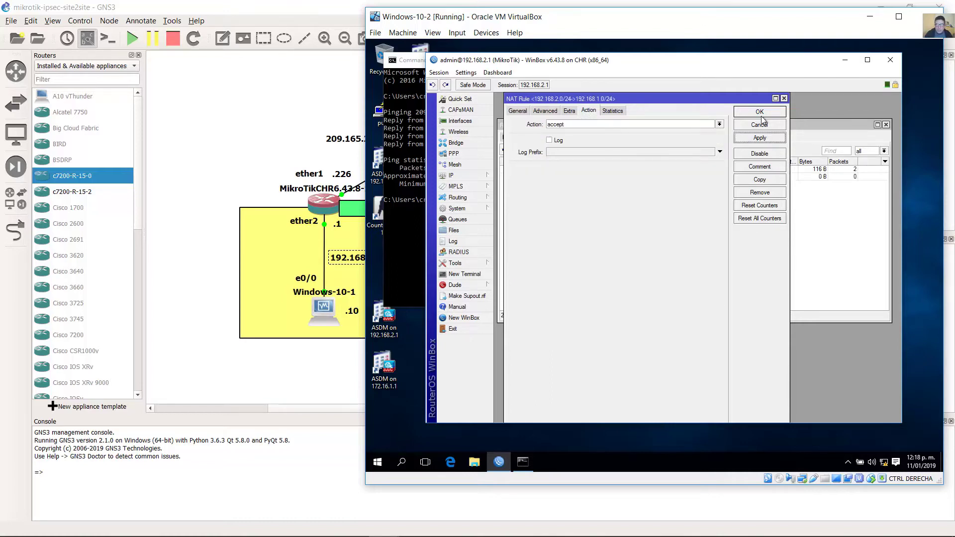
pyautogui.click(762, 113)
# Step: Move the second router's accept rule above its masquerade rule in the NAT list
pyautogui.click(600, 176)
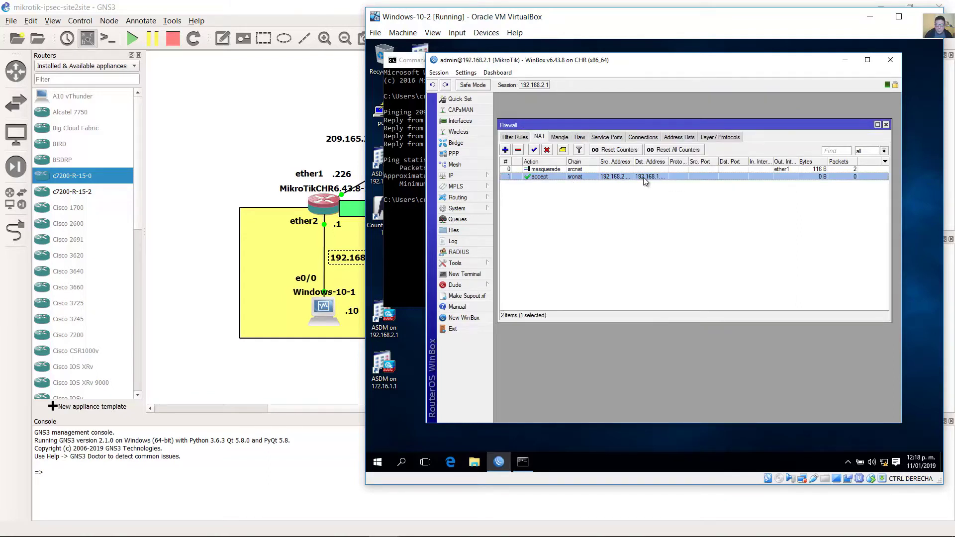
pyautogui.moveTo(643, 174); pyautogui.dragTo(645, 166)
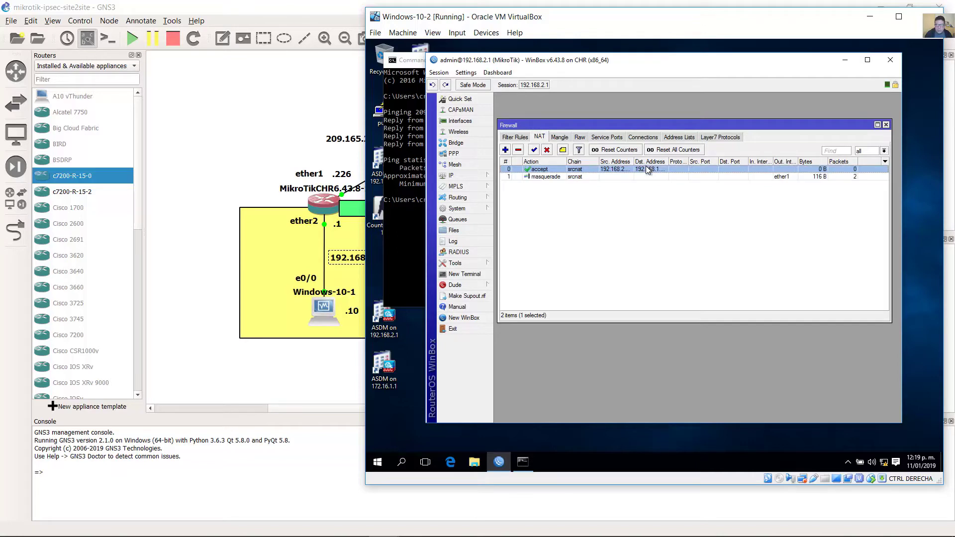
pyautogui.click(594, 178)
pyautogui.click(628, 201)
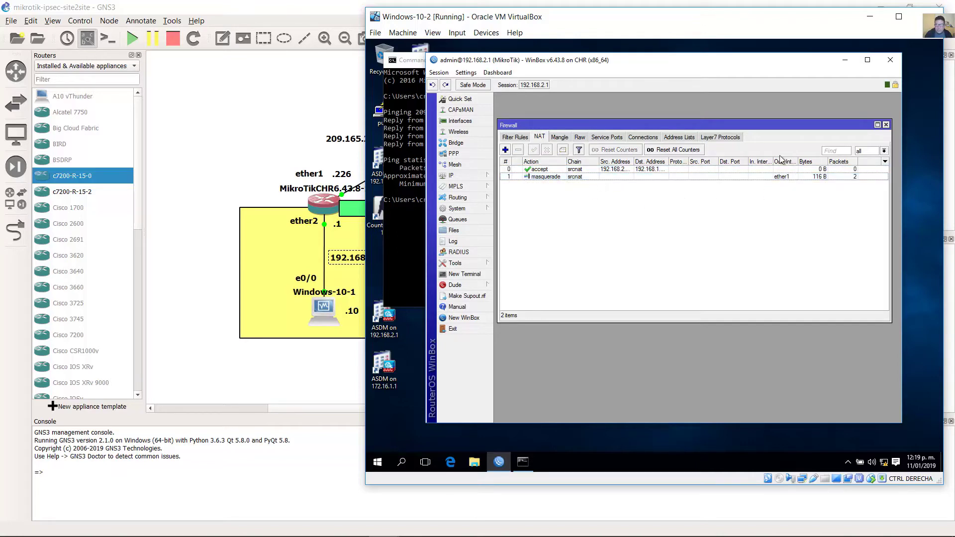
# Step: Point out both Windows PCs in GNS3, switch to the Windows-10 VM and repeat the ping to 192.168.2.10 from its Command Prompt
pyautogui.click(783, 5)
pyautogui.moveTo(392, 373); pyautogui.dragTo(299, 278)
pyautogui.moveTo(697, 368); pyautogui.dragTo(616, 284)
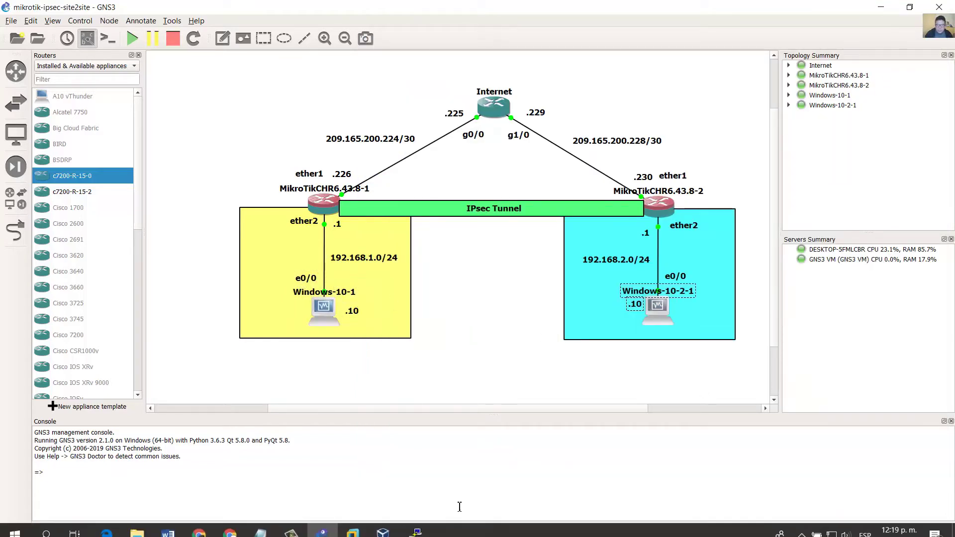
pyautogui.moveTo(383, 532)
pyautogui.click(336, 467)
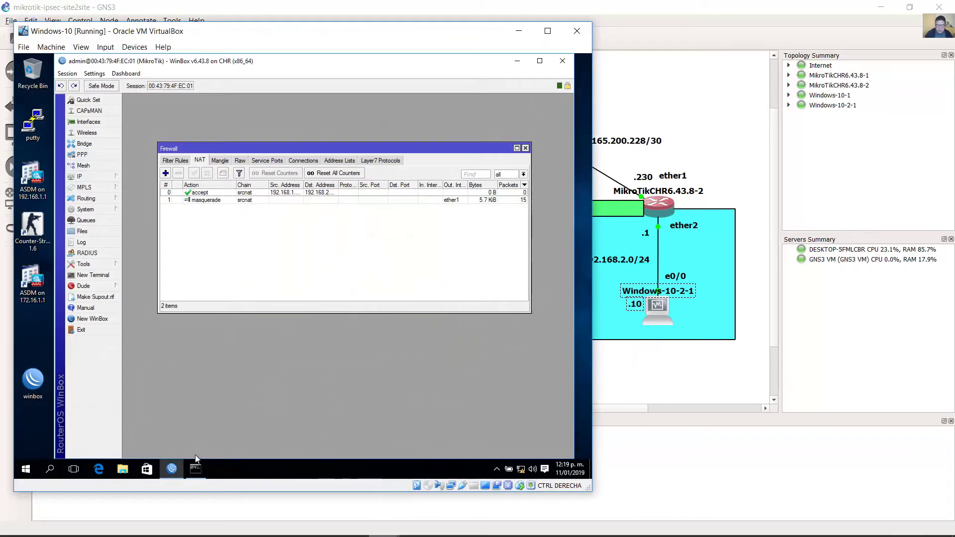
pyautogui.click(193, 468)
pyautogui.click(312, 303)
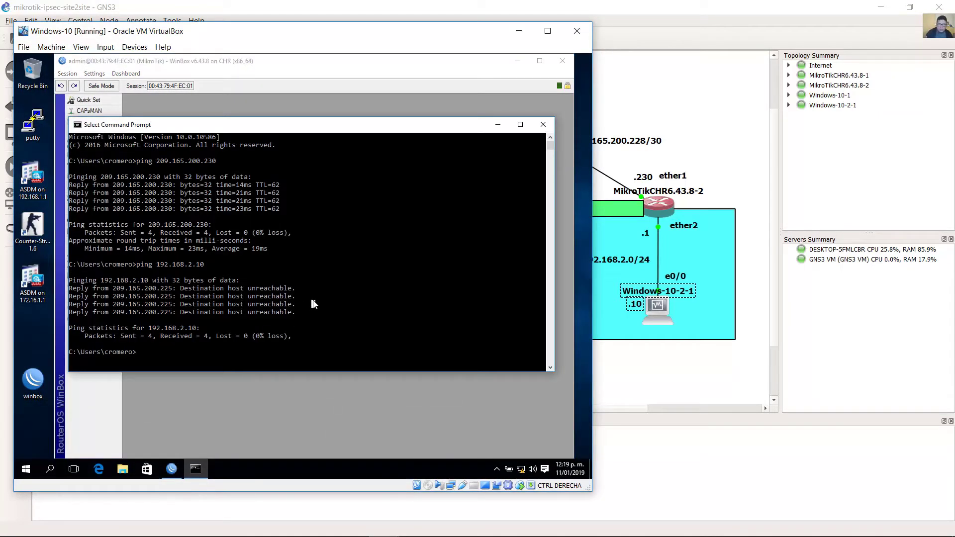
pyautogui.press('Escape')
pyautogui.press('Up')
pyautogui.press('Return')
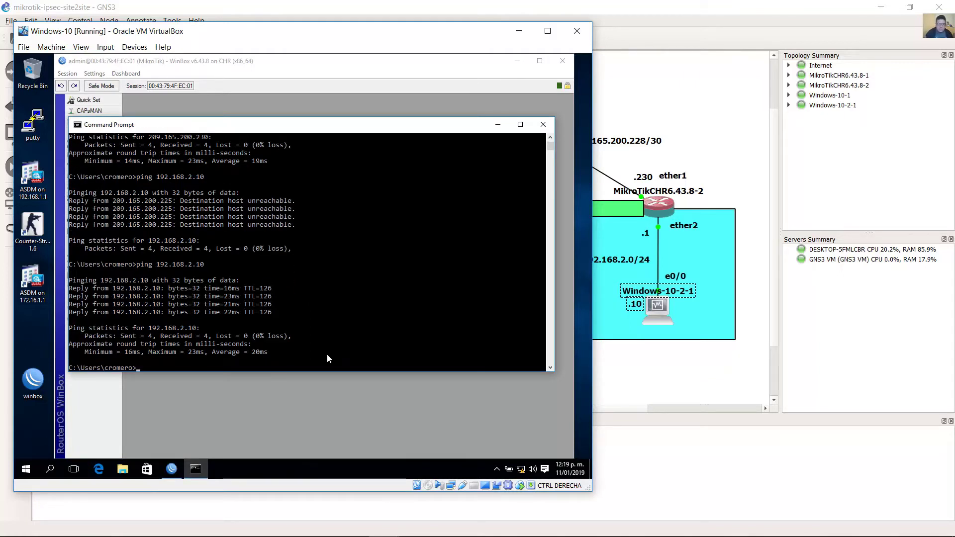
# Step: Highlight Windows-10-1 in GNS3, switch to the Windows-10-2 VM and bring up its Command Prompt
pyautogui.click(415, 524)
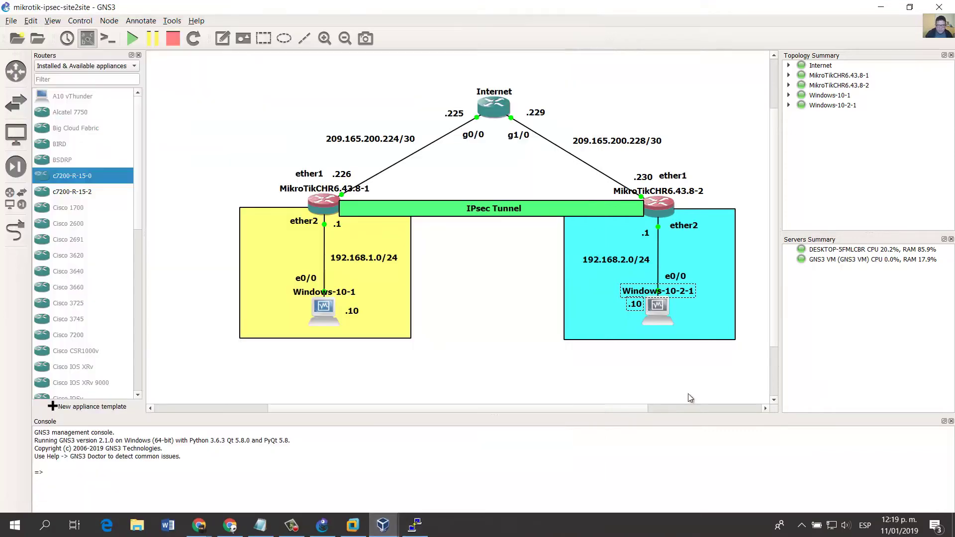
pyautogui.click(329, 316)
pyautogui.moveTo(383, 524)
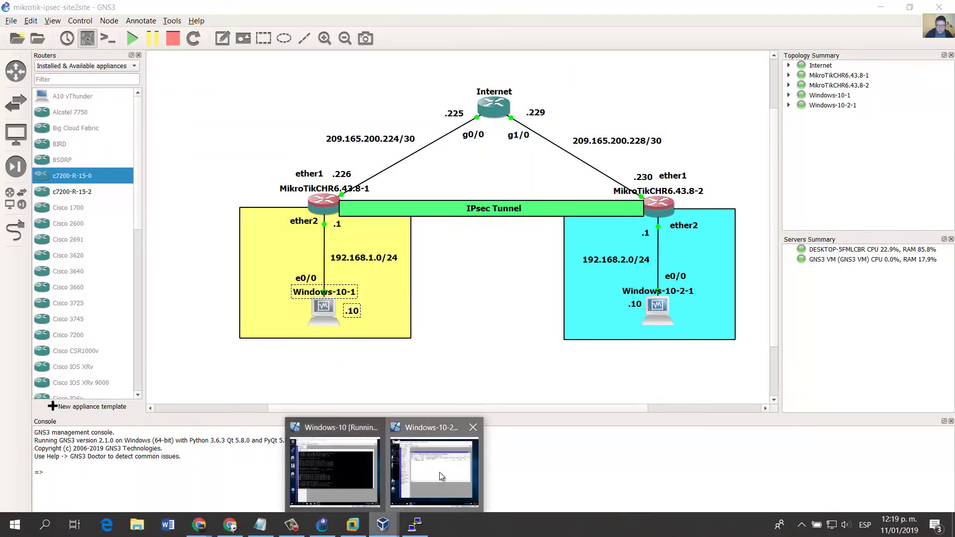
pyautogui.click(440, 476)
pyautogui.click(523, 462)
pyautogui.click(597, 240)
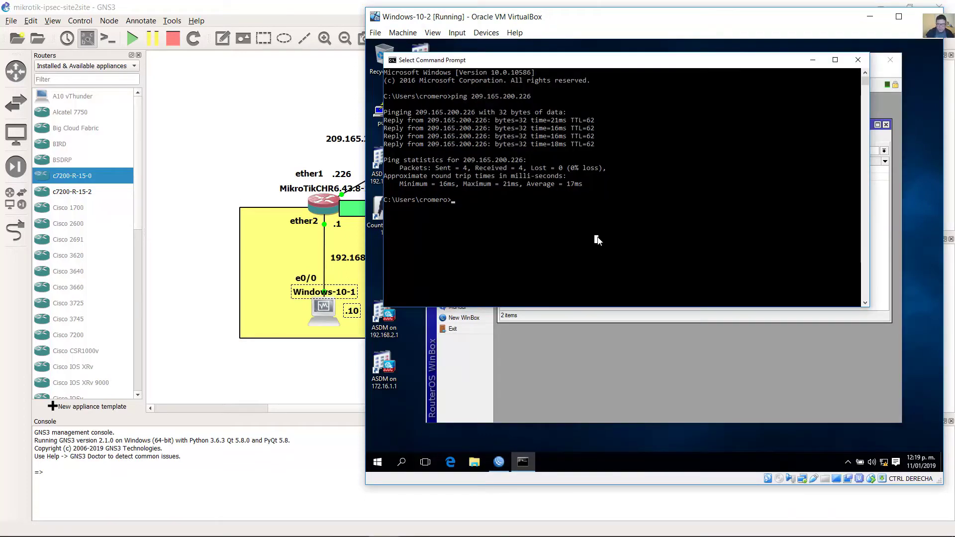